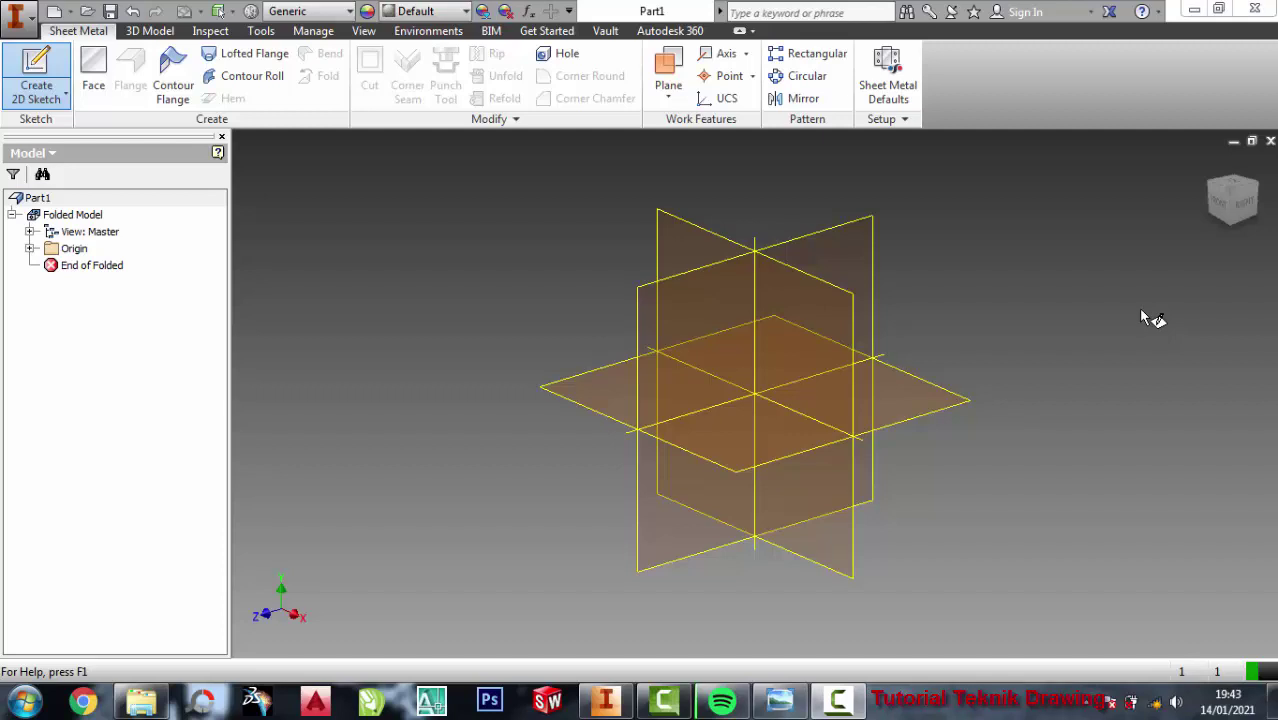
- Start Sketch1 on the part's vertical XY front origin plane
left_click(780, 700)
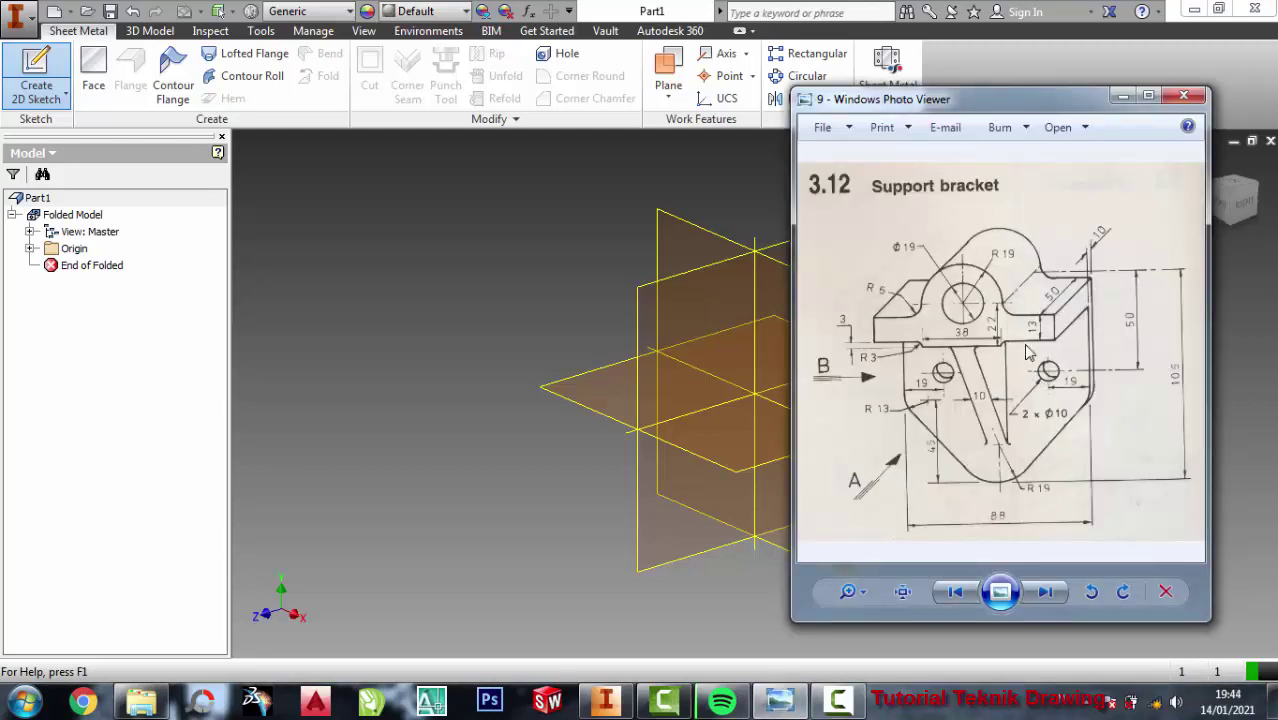
left_click(478, 221)
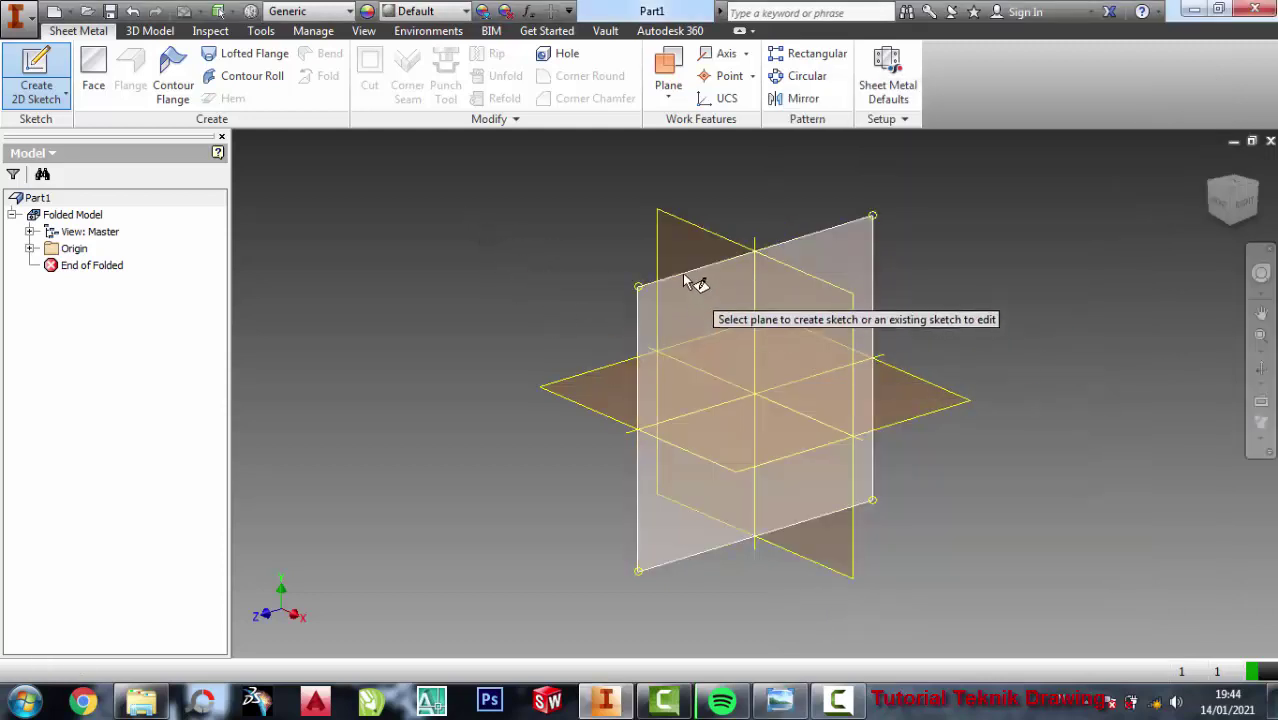
left_click(752, 307)
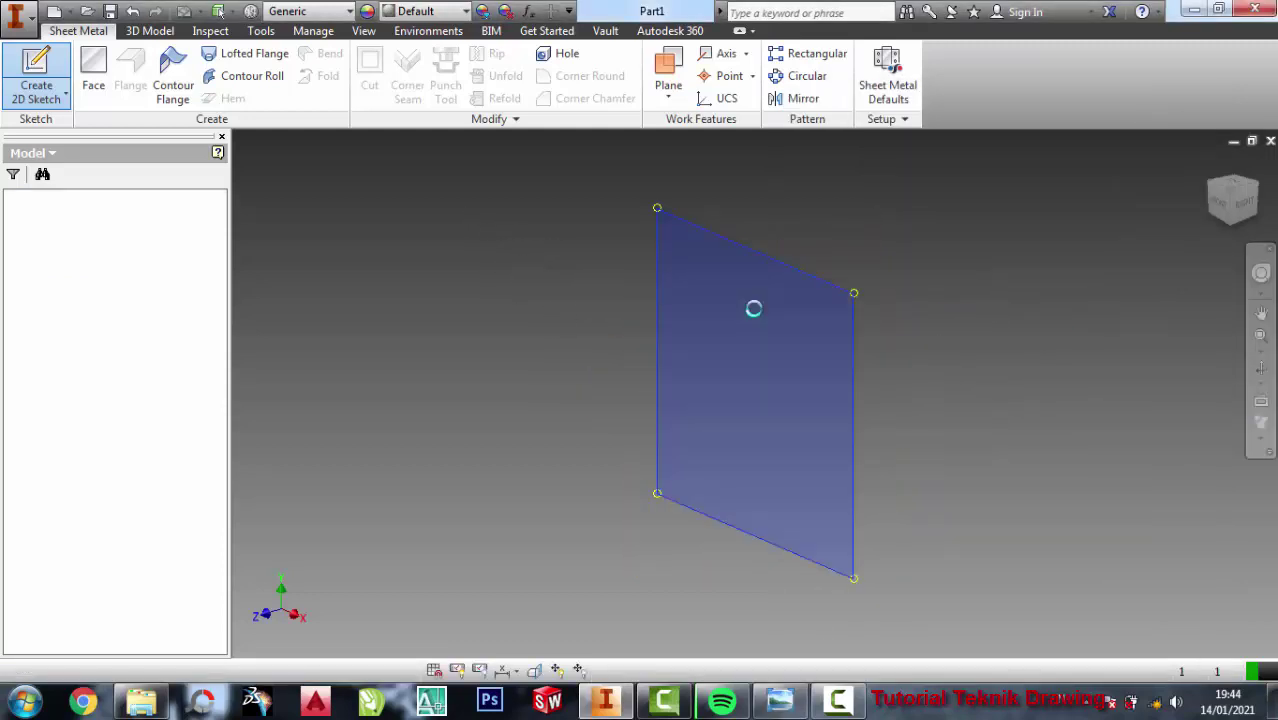
- Draw a two-point center rectangle centred on the sketch origin
left_click(779, 702)
scroll(997, 394, "up", 1)
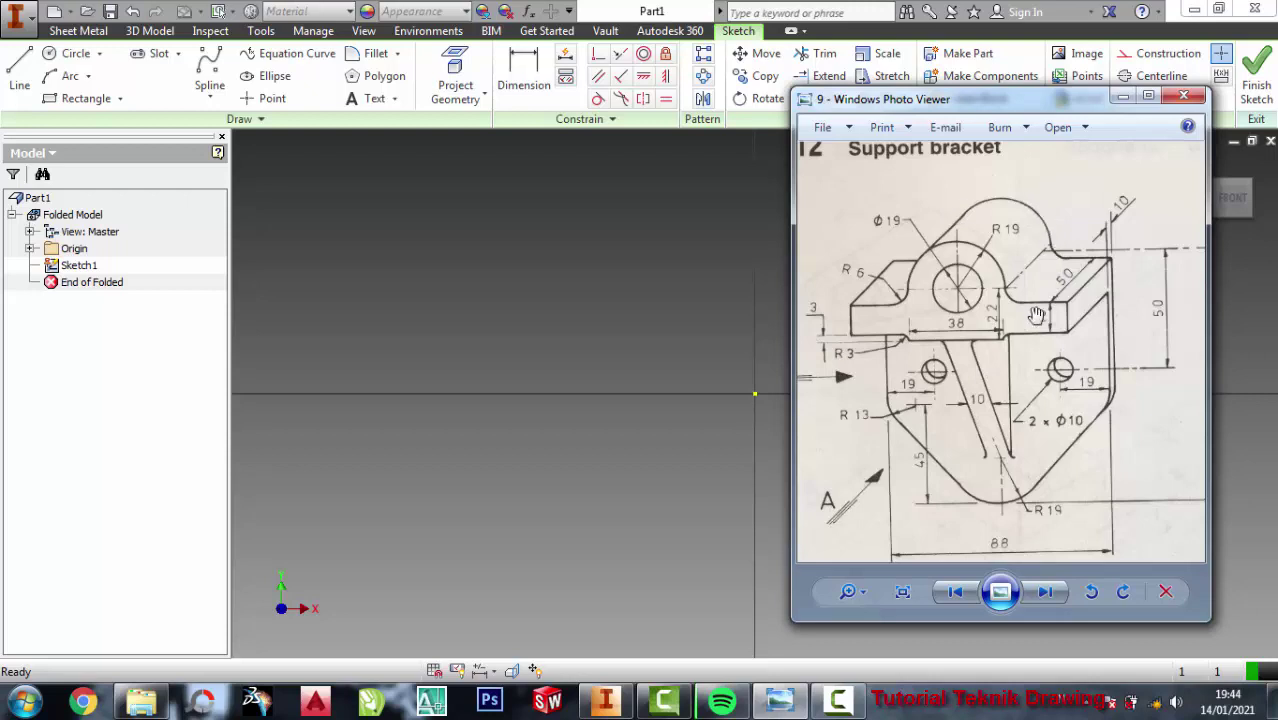
left_click(530, 275)
left_click(119, 98)
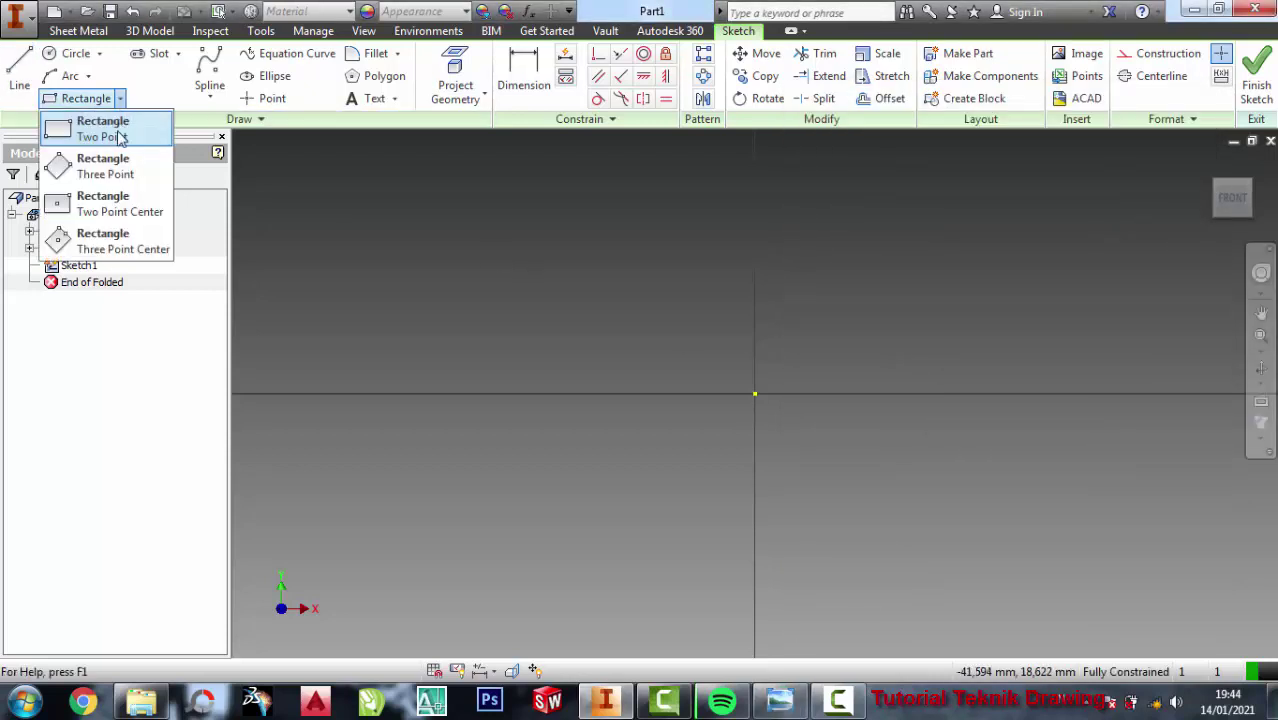
left_click(78, 204)
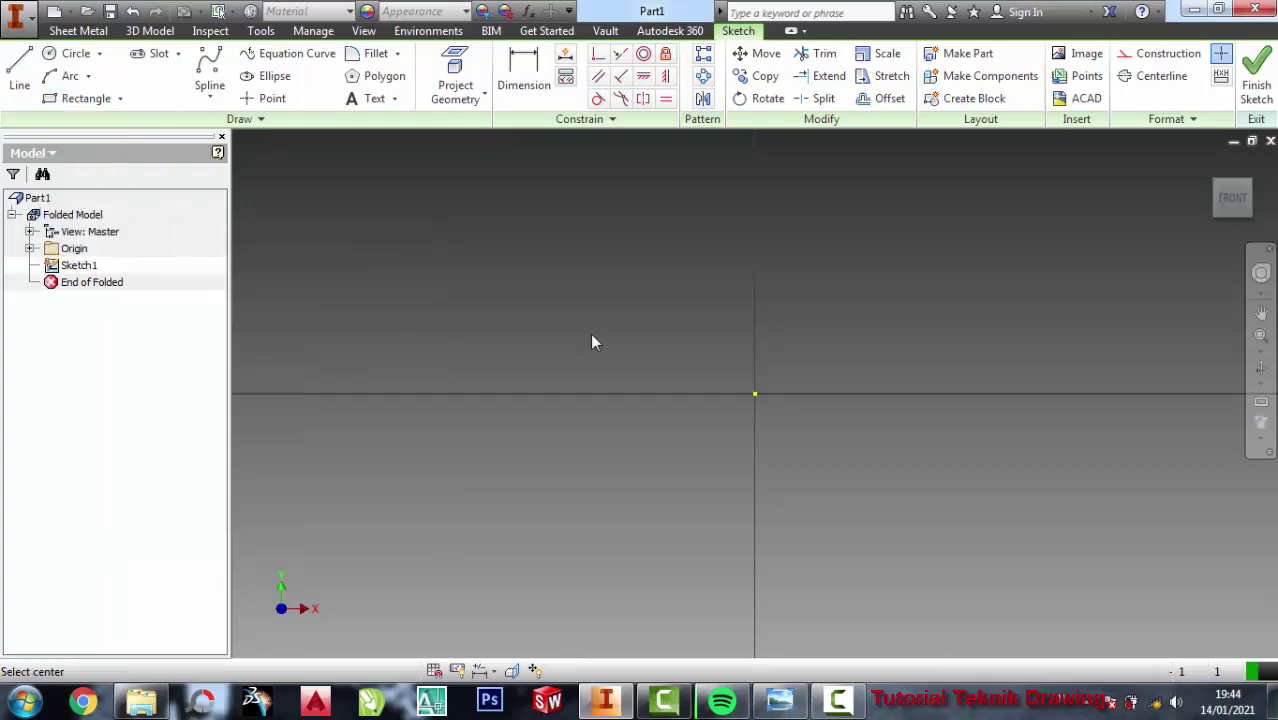
left_click(756, 393)
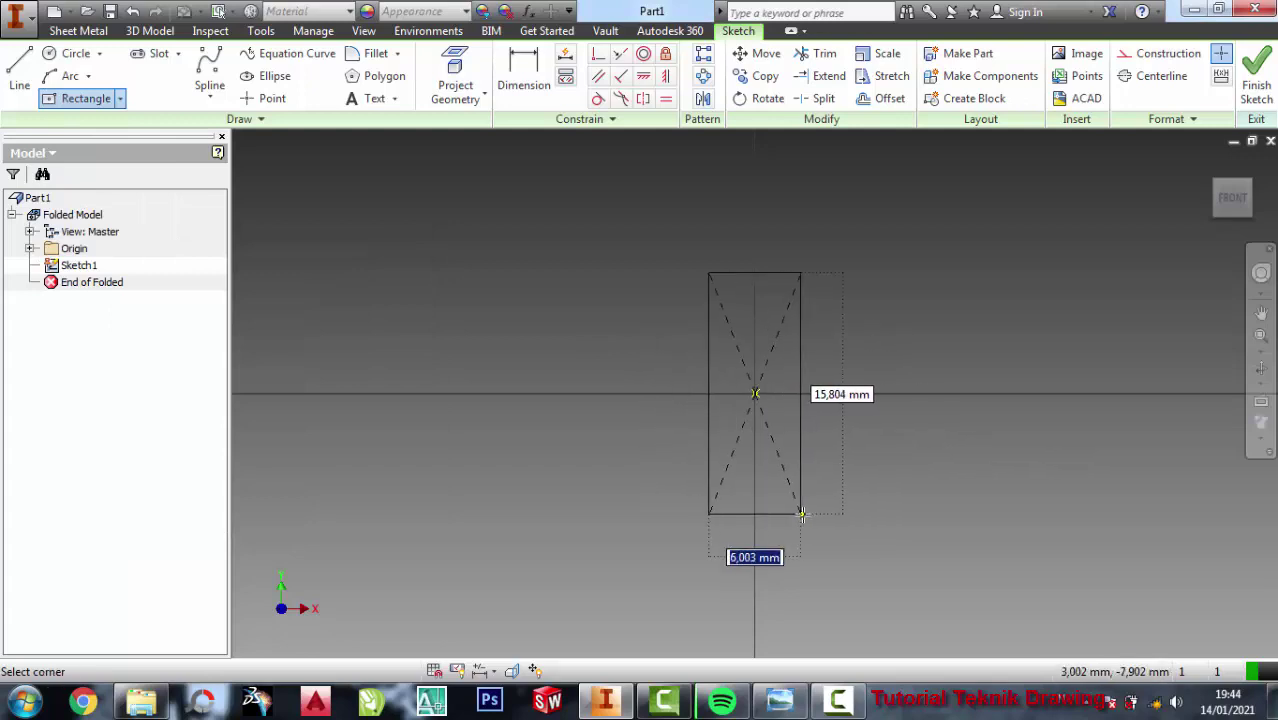
left_click(845, 545)
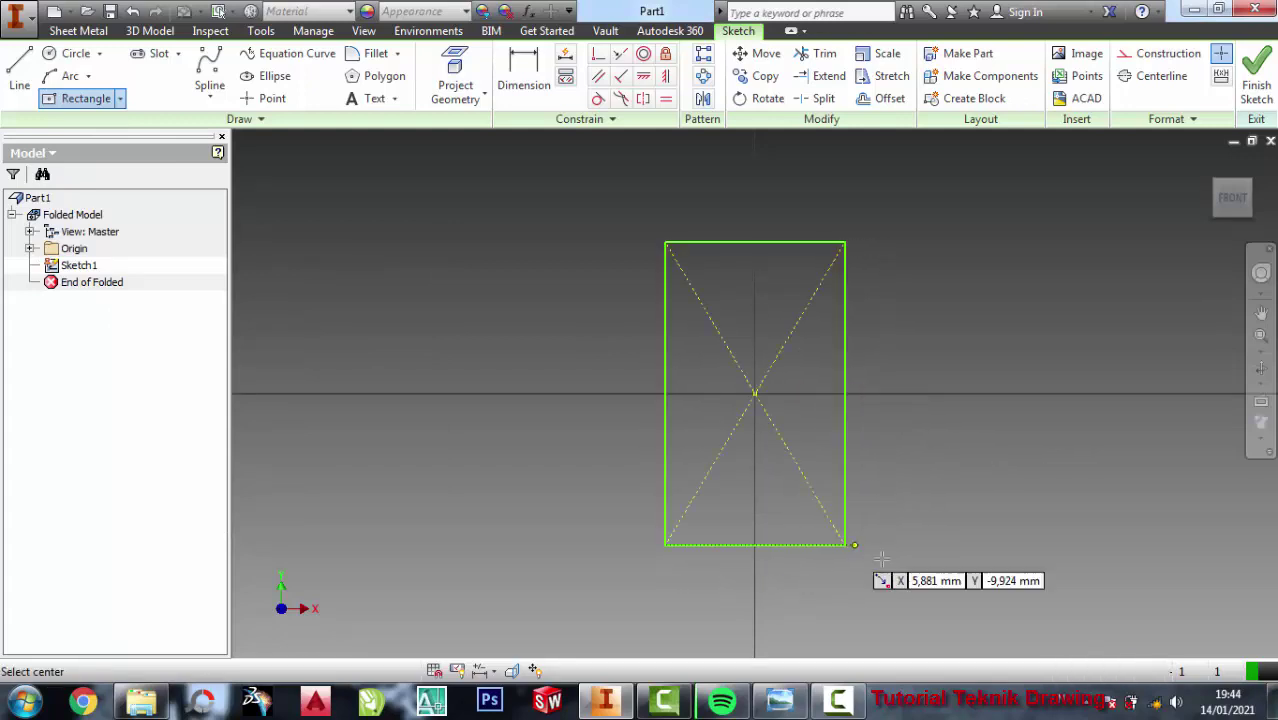
- Zoom around the support bracket reference drawing to read its dimensions
left_click(780, 700)
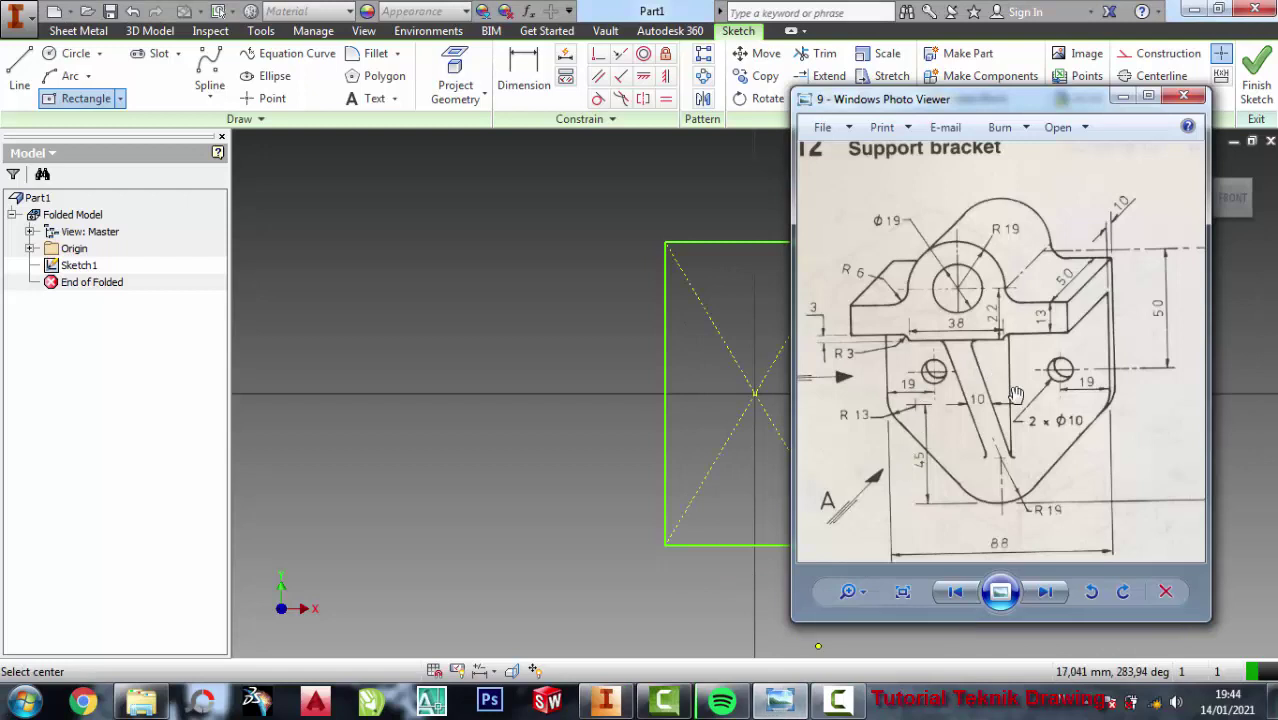
scroll(970, 357, "down", 1)
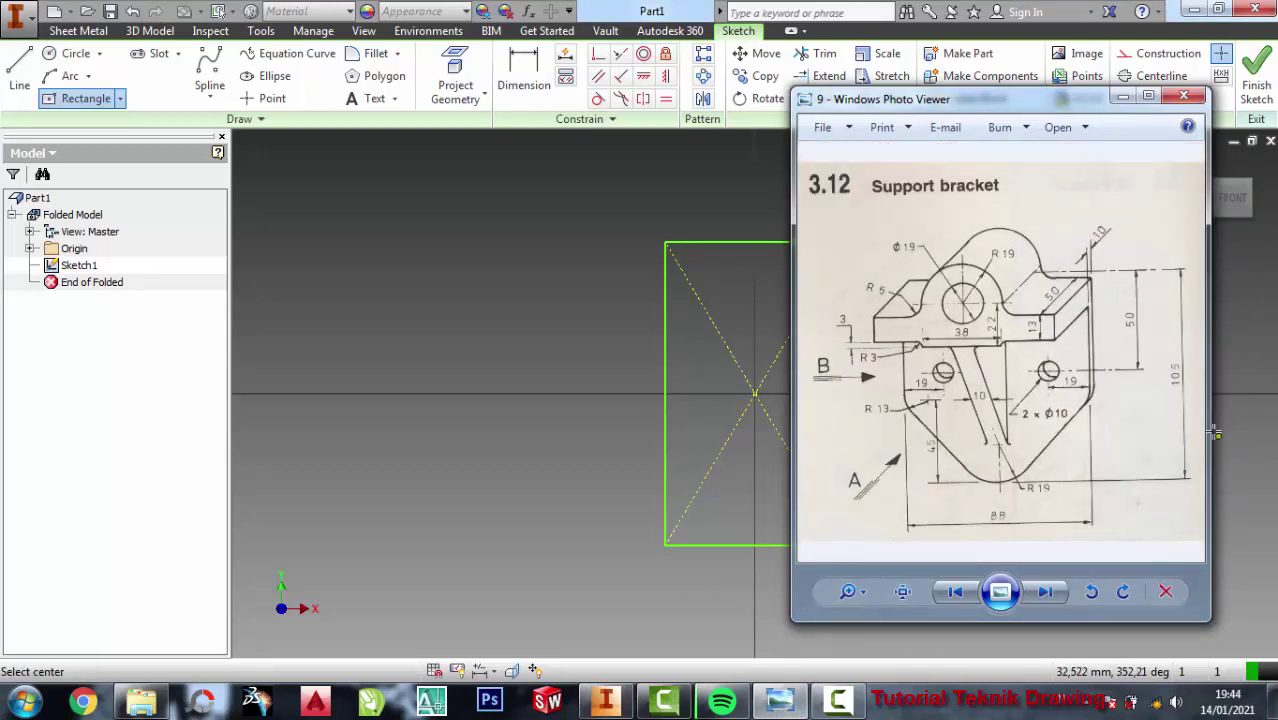
scroll(1198, 421, "up", 1)
scroll(1165, 426, "down", 1)
scroll(997, 527, "up", 2)
scroll(997, 527, "up", 1)
scroll(997, 527, "up", 1)
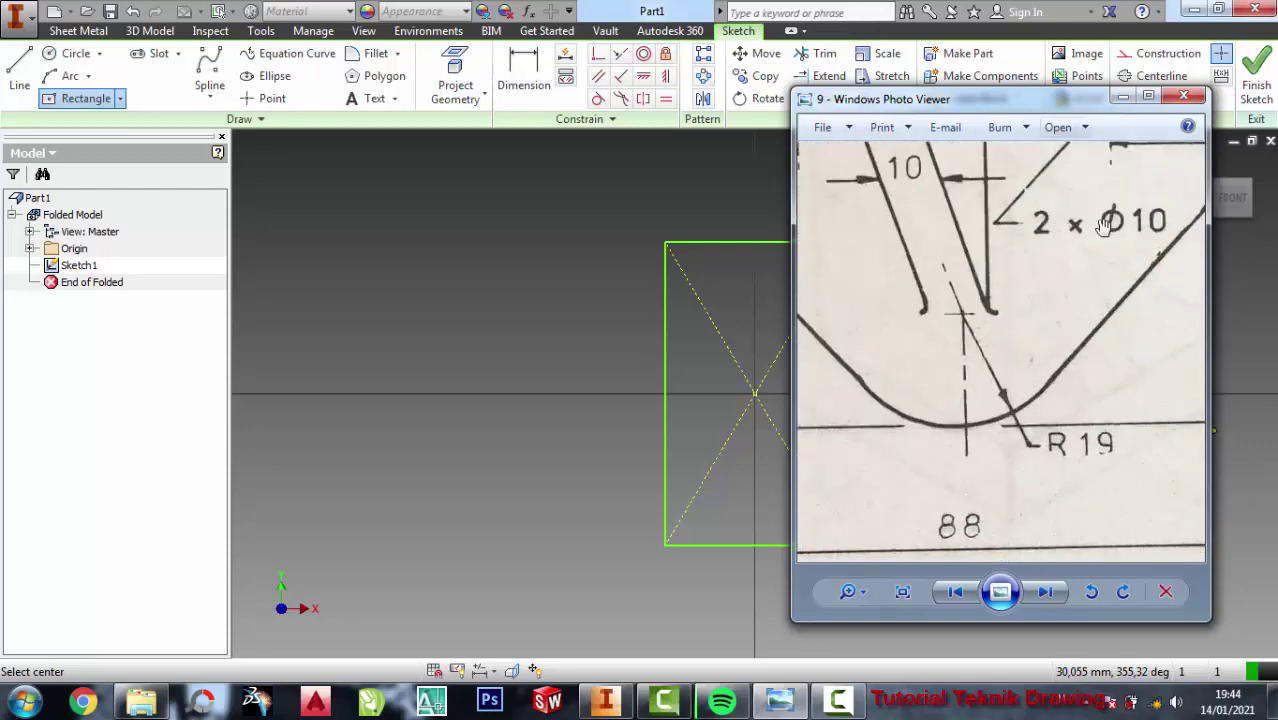
scroll(1090, 200, "down", 2)
scroll(1065, 243, "down", 2)
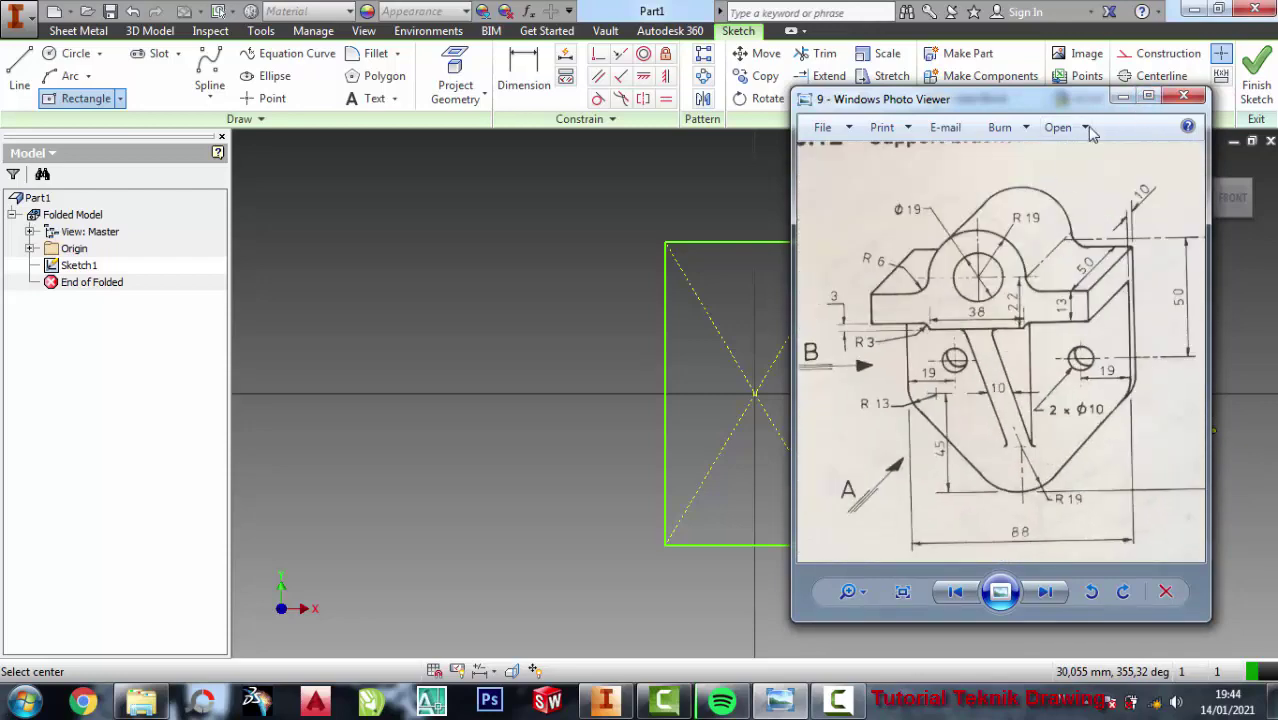
- Dimension the rectangle's right edge to a height of 105 mm
left_click(1123, 96)
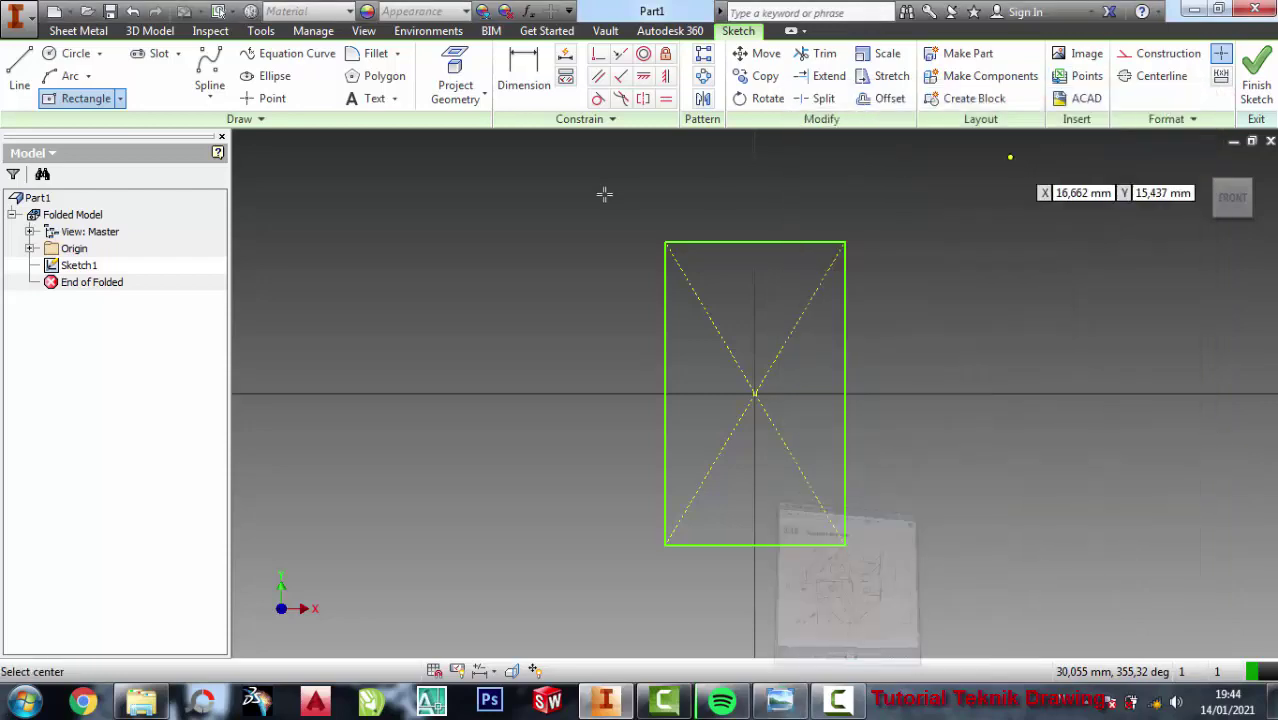
key("d")
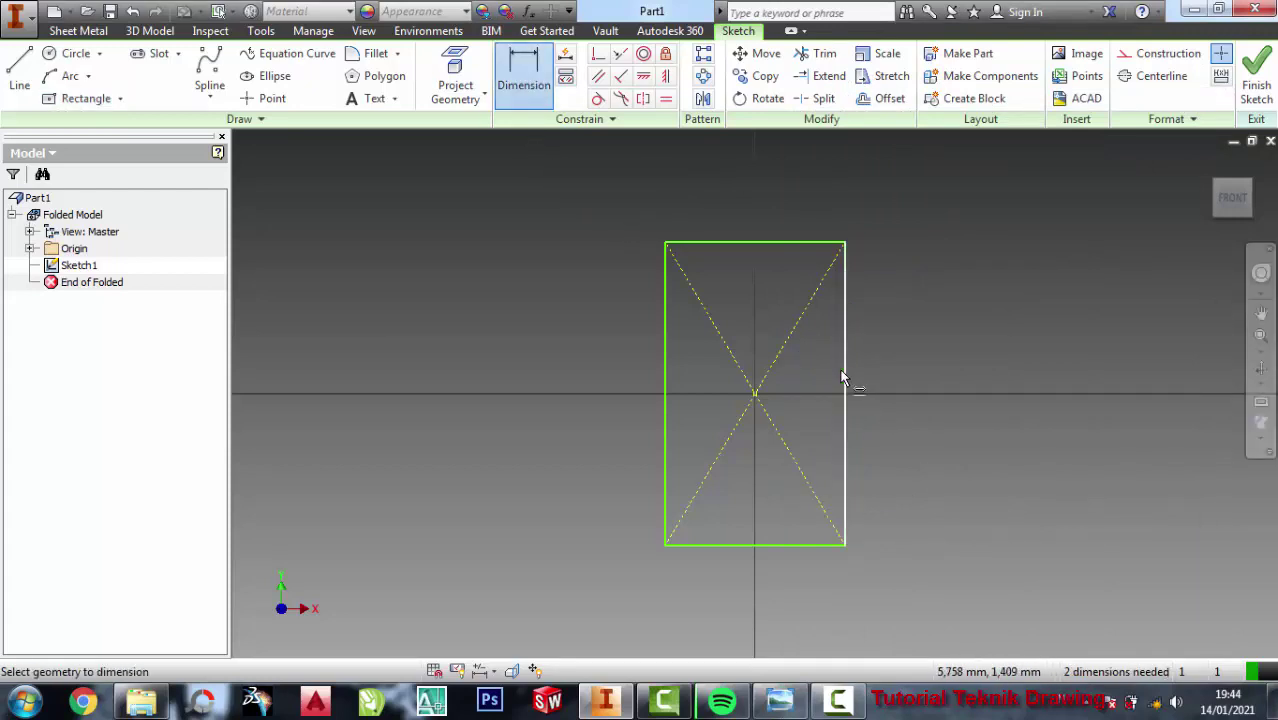
left_click(843, 372)
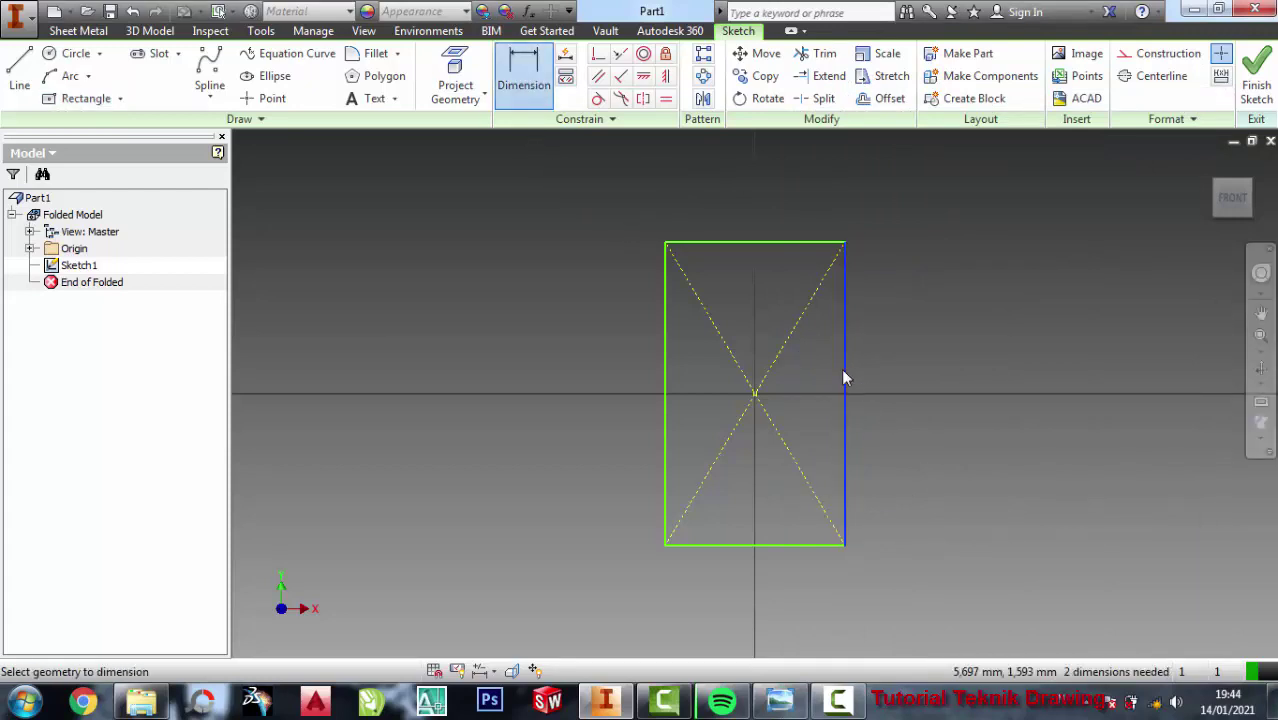
left_click(900, 374)
type("1")
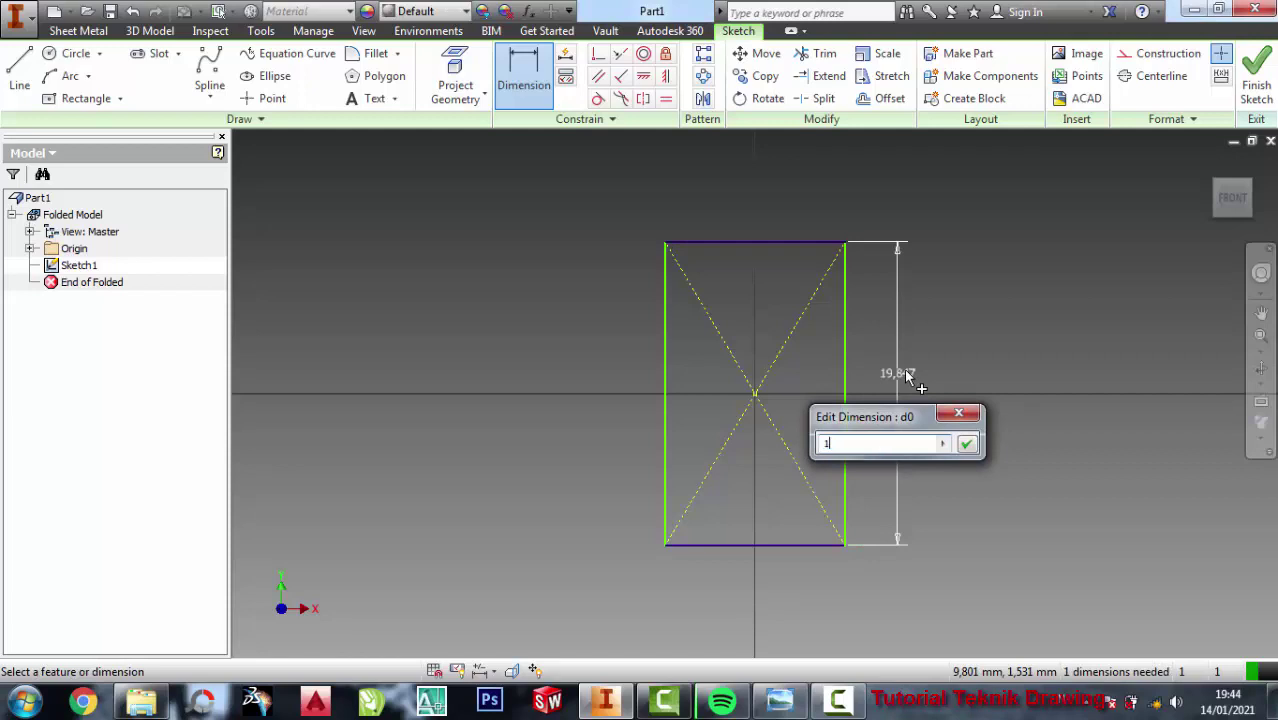
type("05")
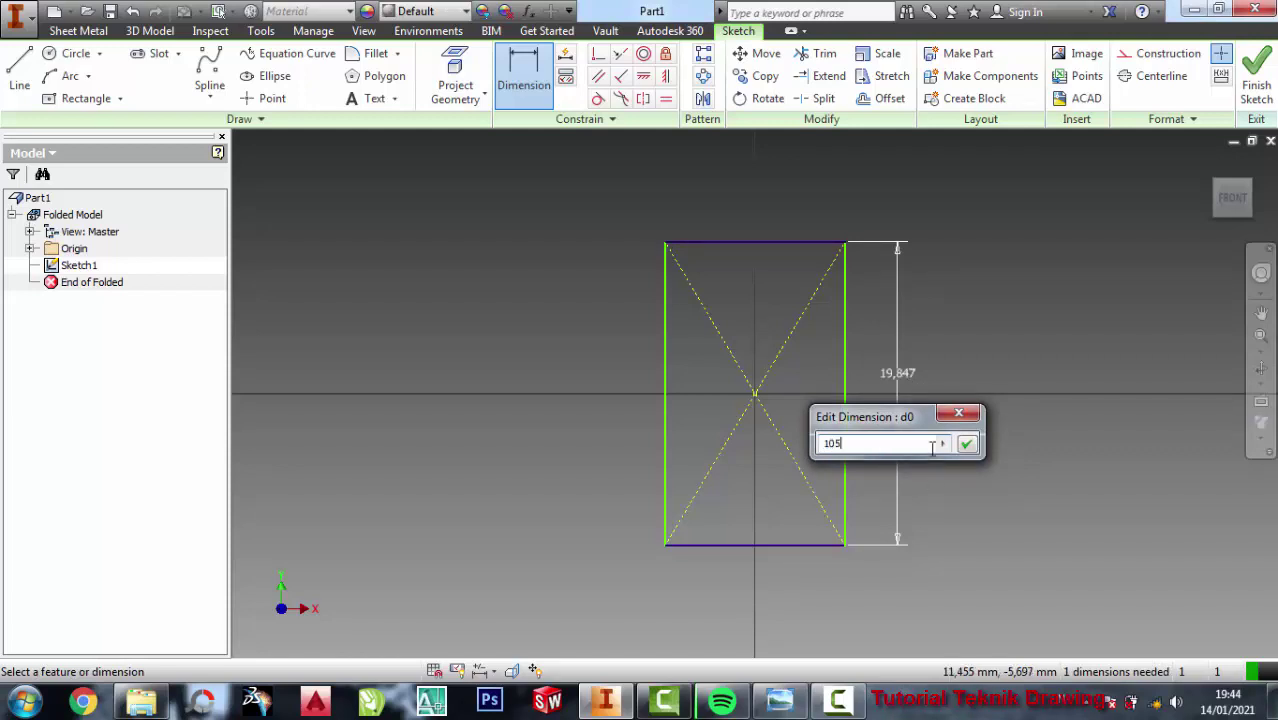
left_click(966, 444)
scroll(867, 377, "down", 2)
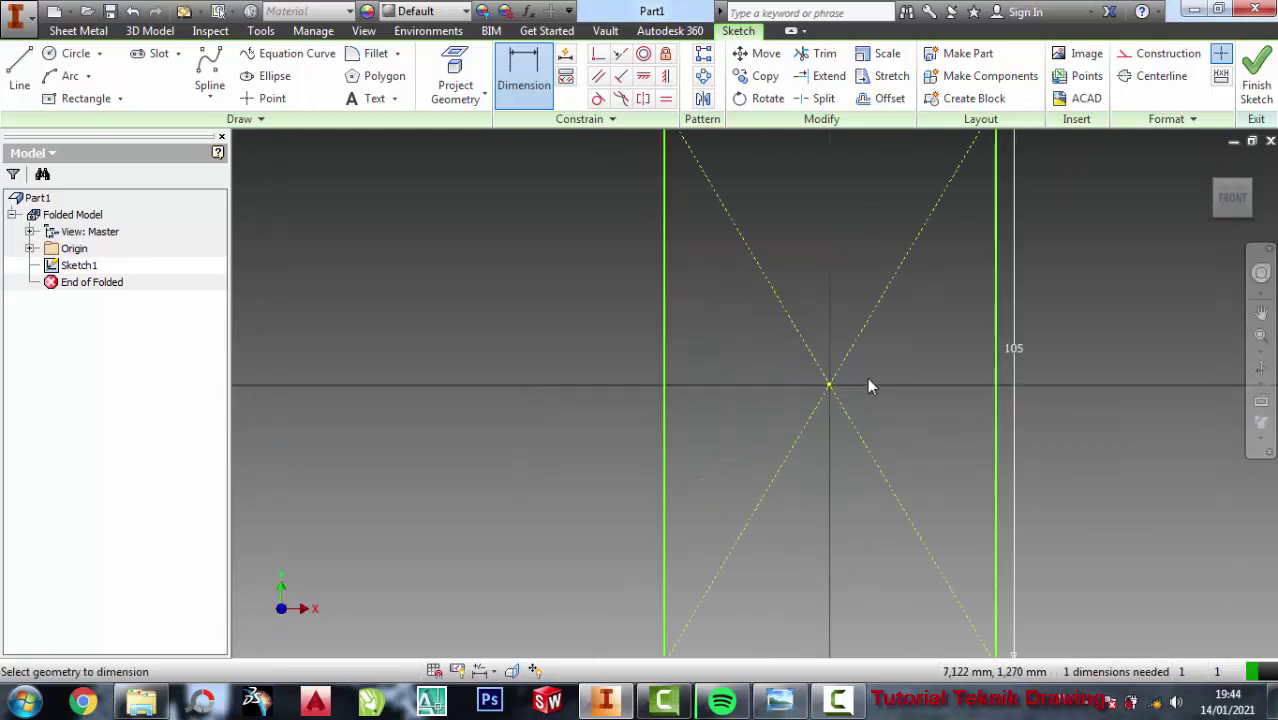
scroll(867, 377, "down", 3)
scroll(894, 507, "up", 3)
scroll(857, 416, "up", 1)
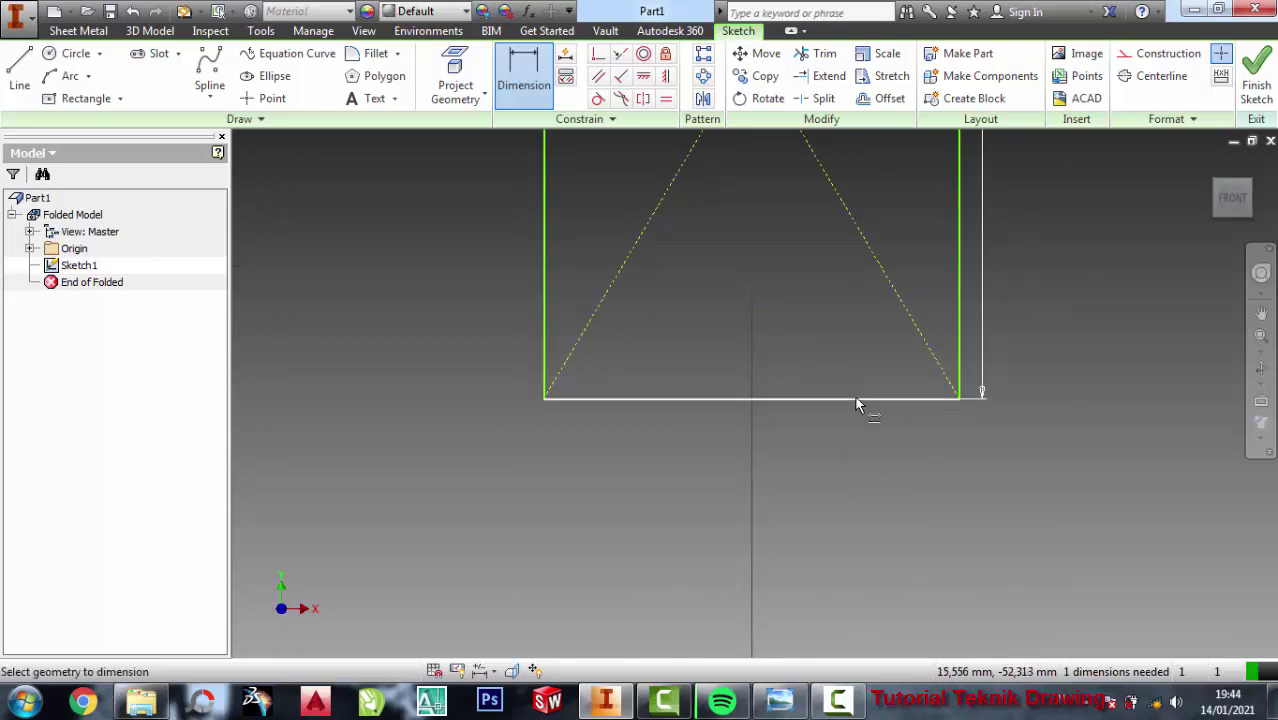
- Dimension the rectangle's bottom edge to a width of 88 mm
left_click(858, 400)
left_click(838, 458)
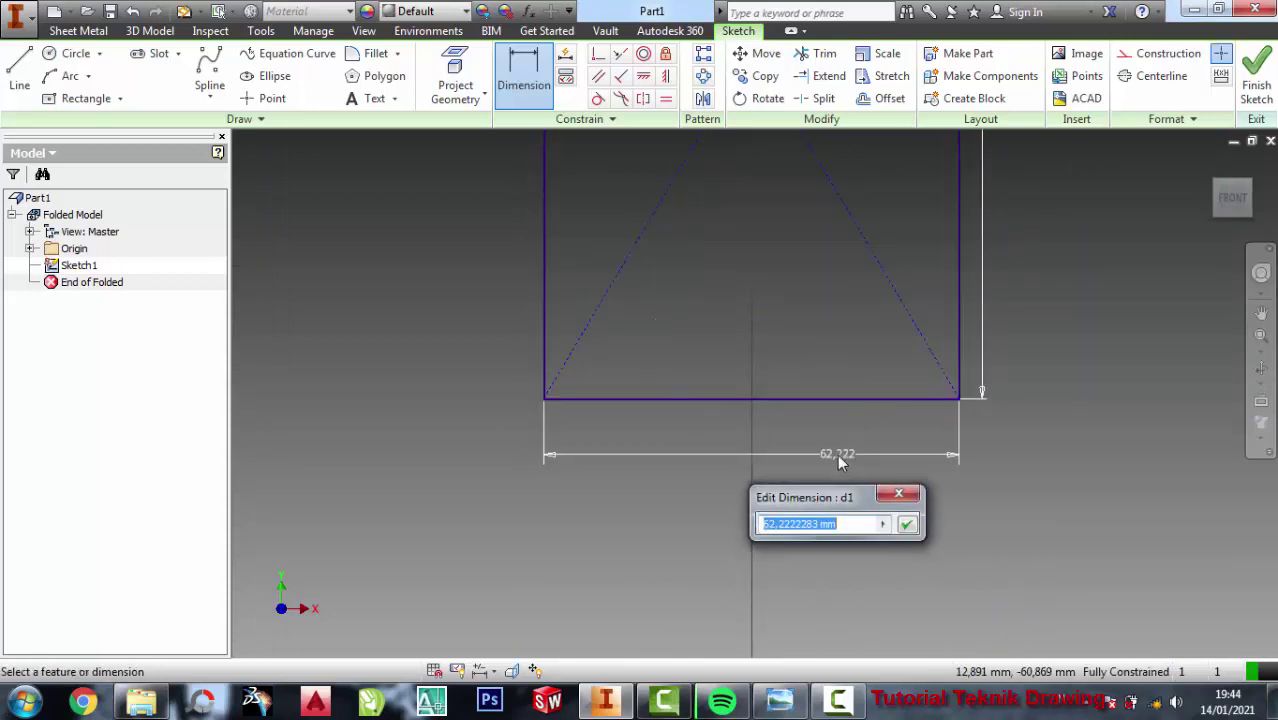
type("88")
left_click(907, 527)
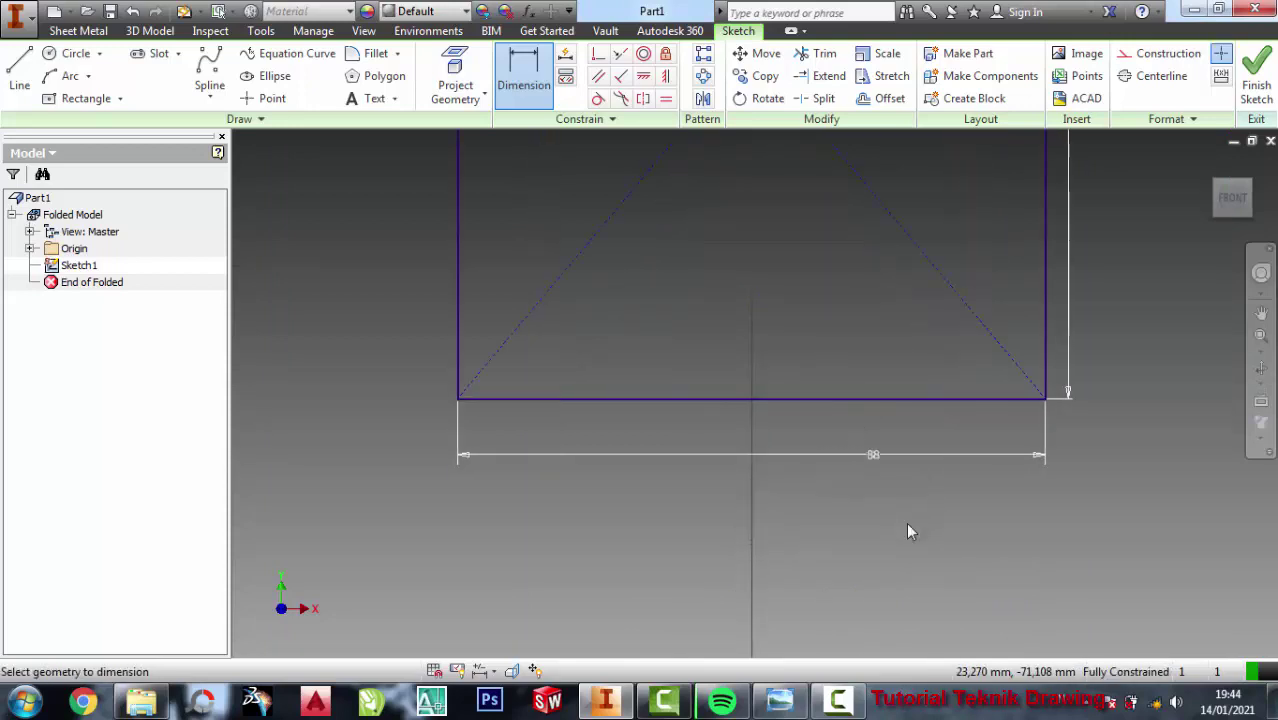
scroll(799, 463, "down", 2)
scroll(793, 458, "down", 3)
scroll(830, 488, "up", 4)
scroll(830, 488, "down", 3)
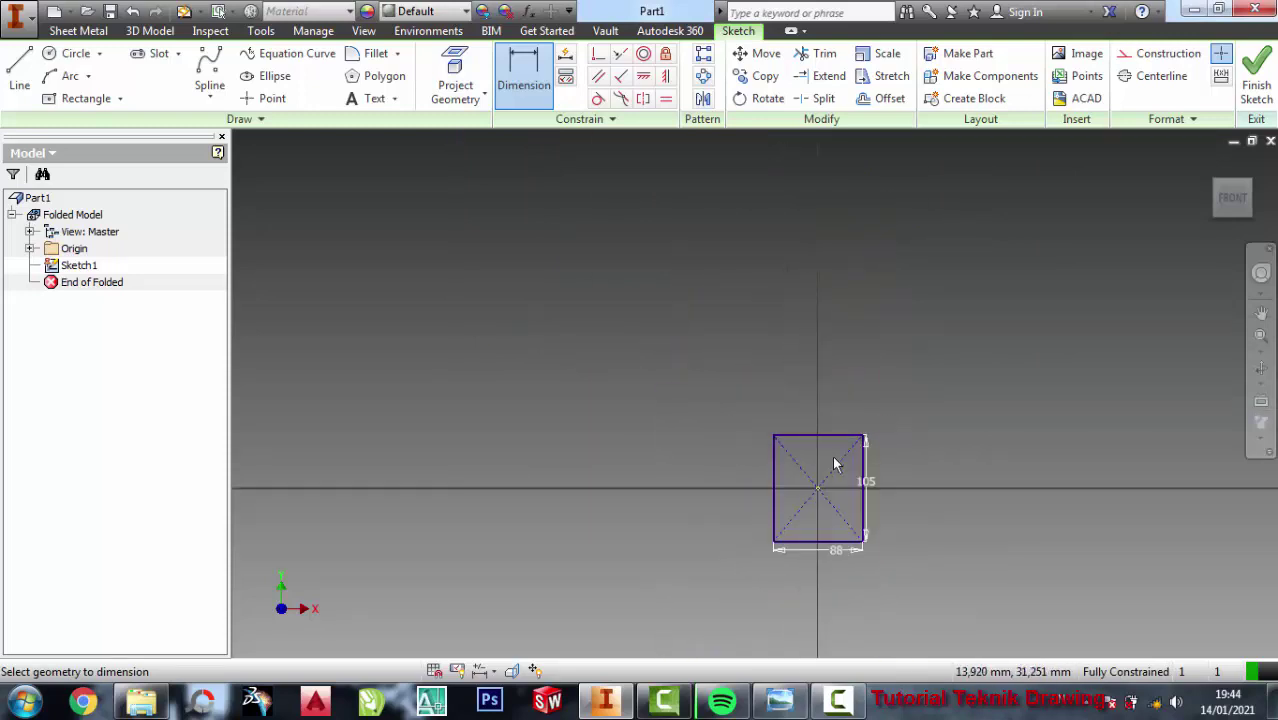
scroll(850, 541, "up", 2)
scroll(830, 541, "up", 2)
- Zoom the reference drawing onto the lower bracket with its 45, R13, 19 and R19 callouts
left_click(786, 710)
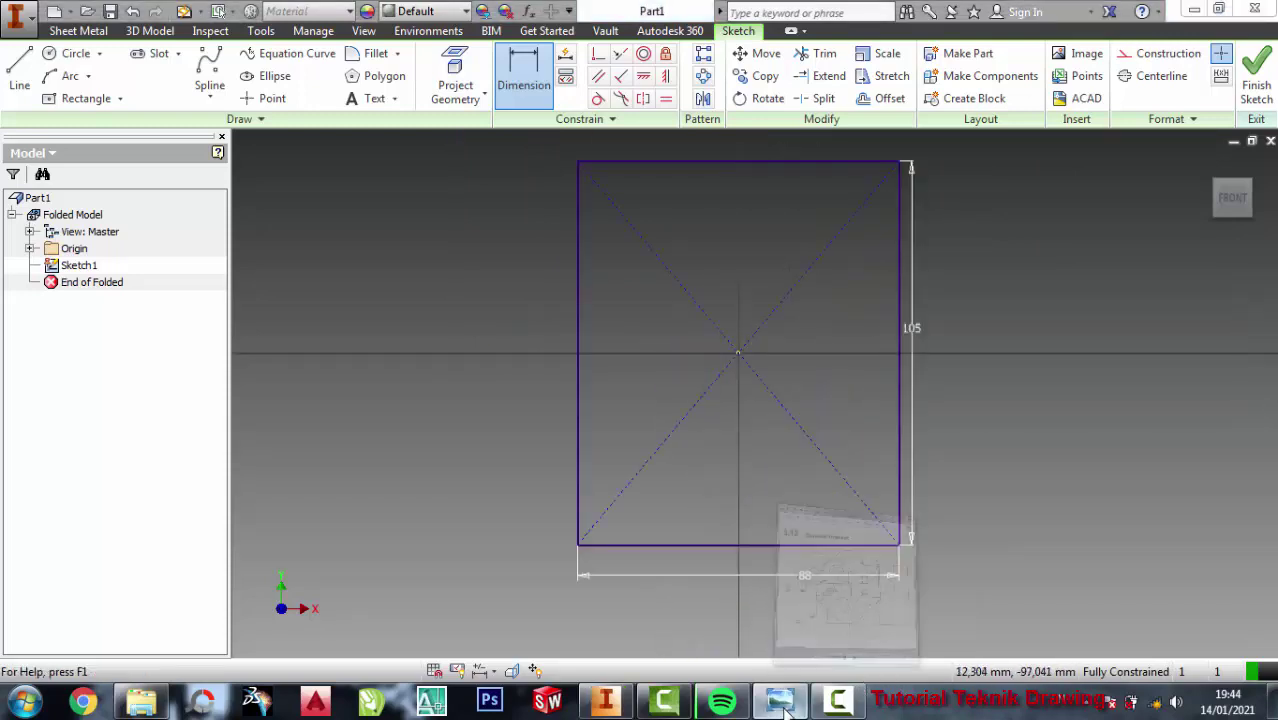
scroll(968, 483, "up", 2)
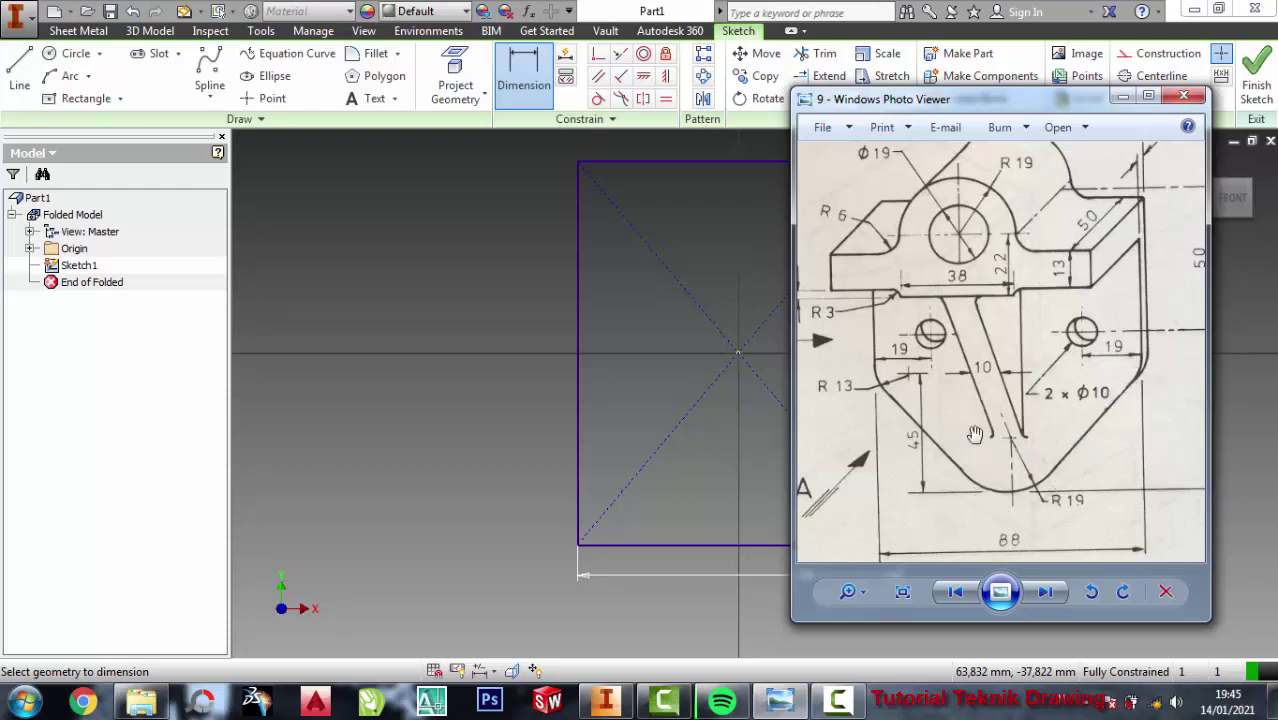
scroll(935, 393, "down", 1)
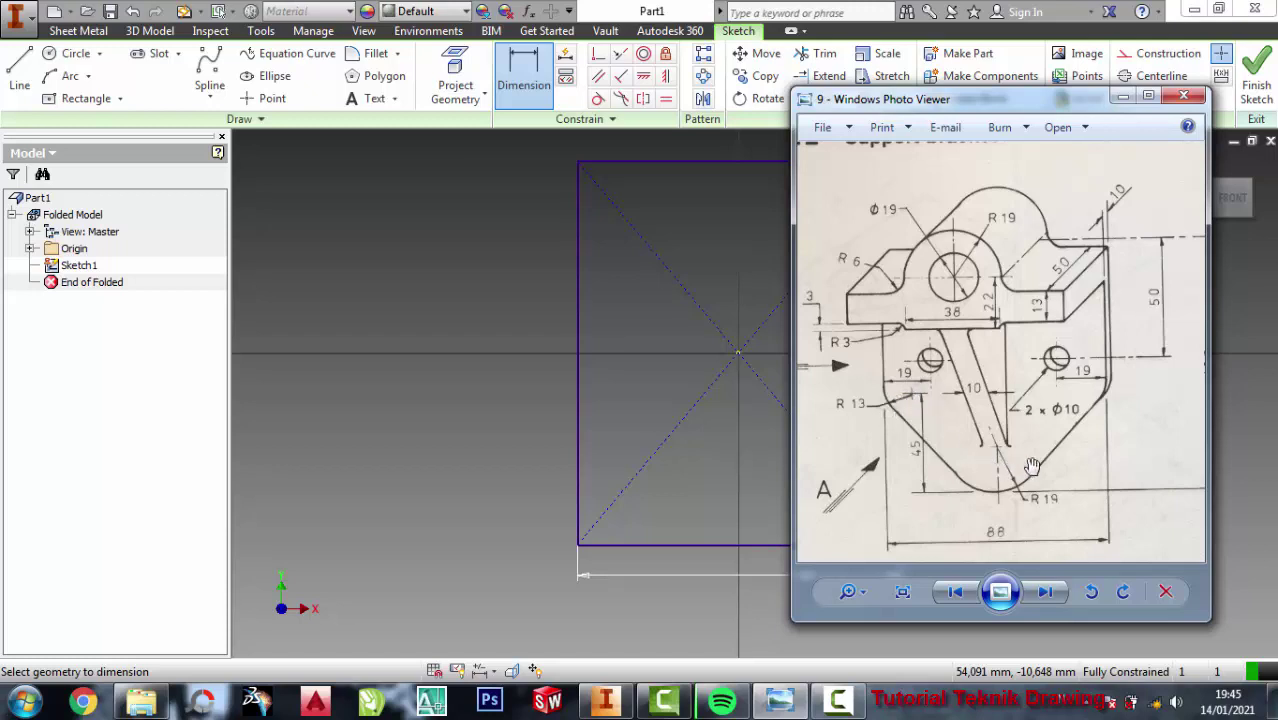
scroll(1028, 420, "down", 1)
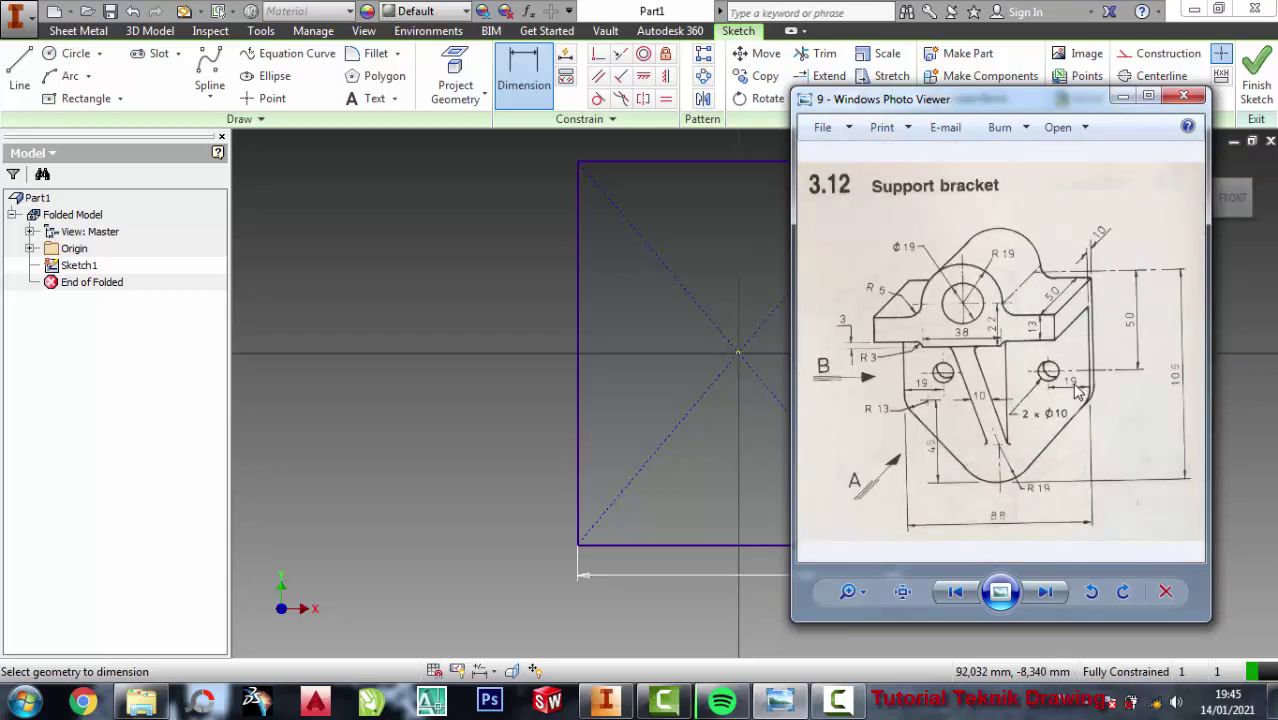
scroll(1005, 430, "up", 1)
scroll(1080, 418, "up", 1)
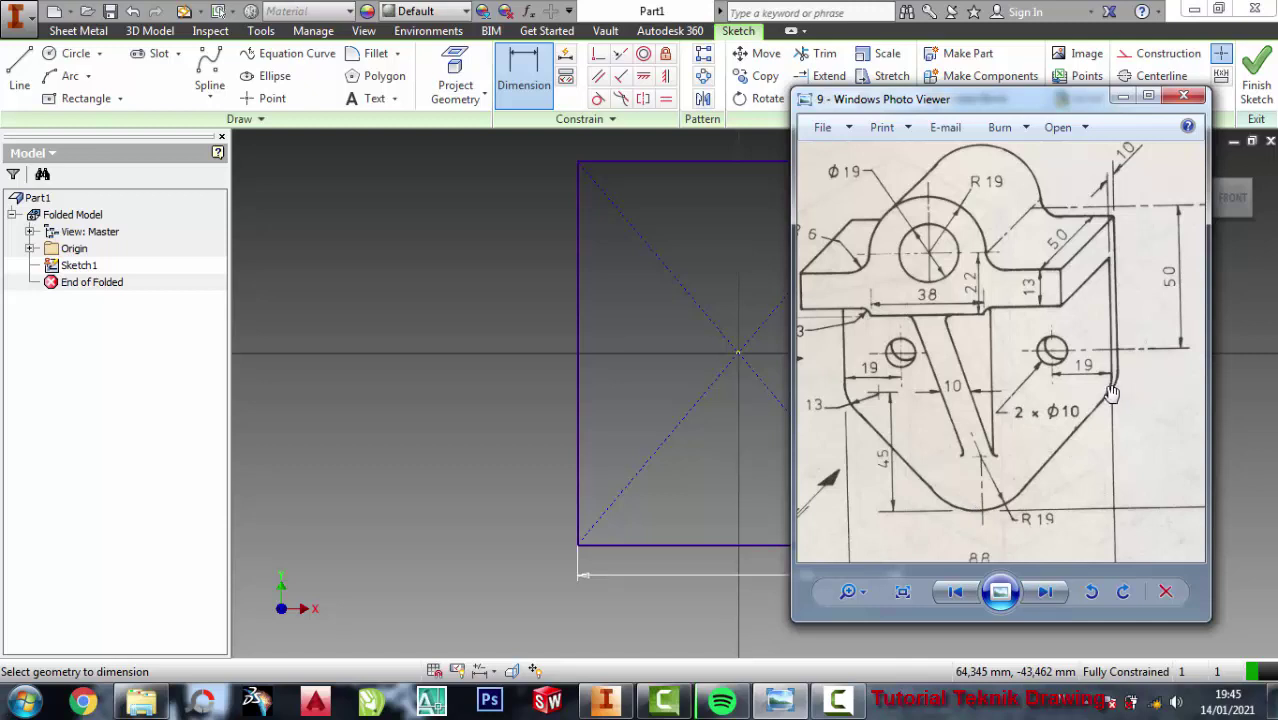
scroll(1093, 416, "down", 1)
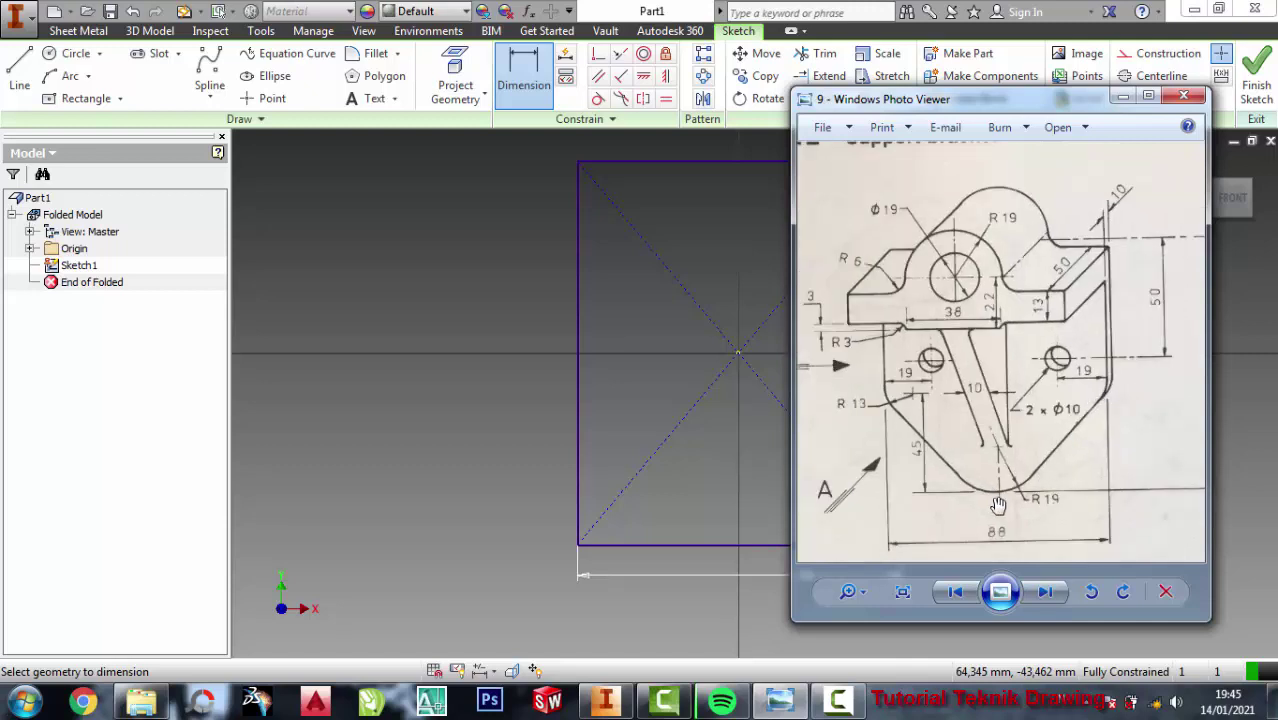
scroll(877, 448, "up", 1)
scroll(890, 445, "up", 1)
scroll(900, 440, "up", 1)
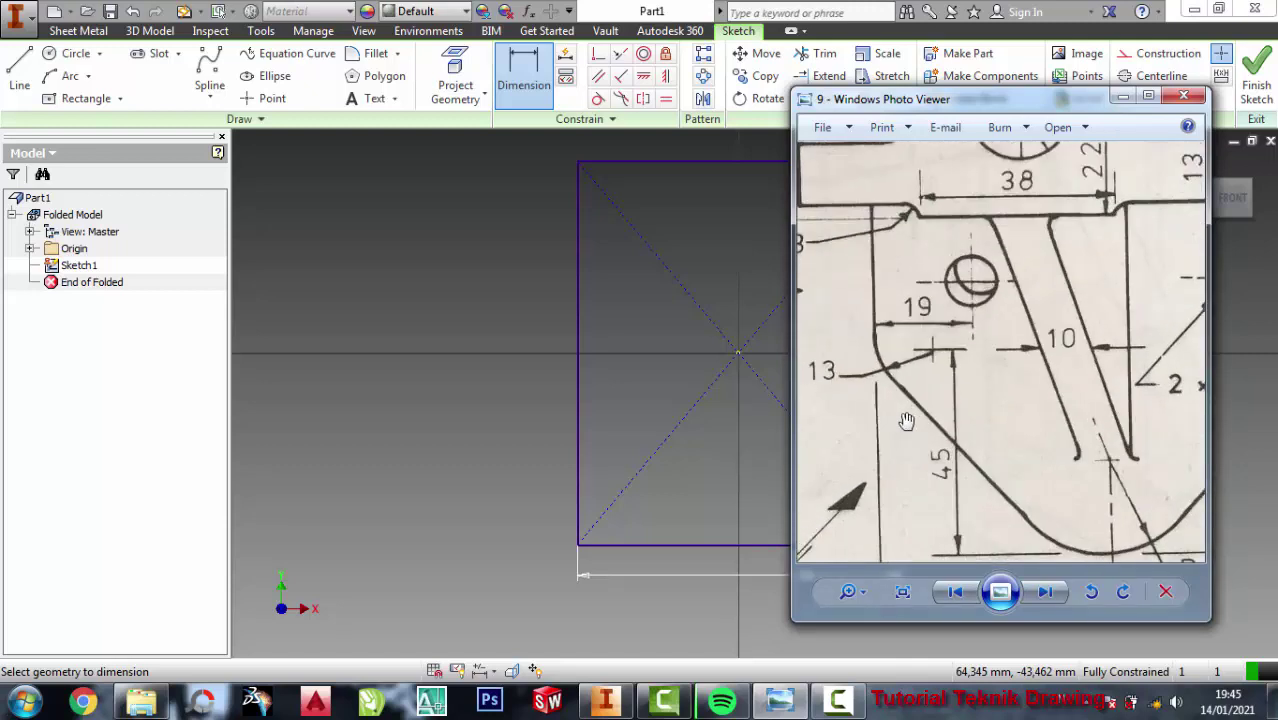
scroll(984, 405, "down", 1)
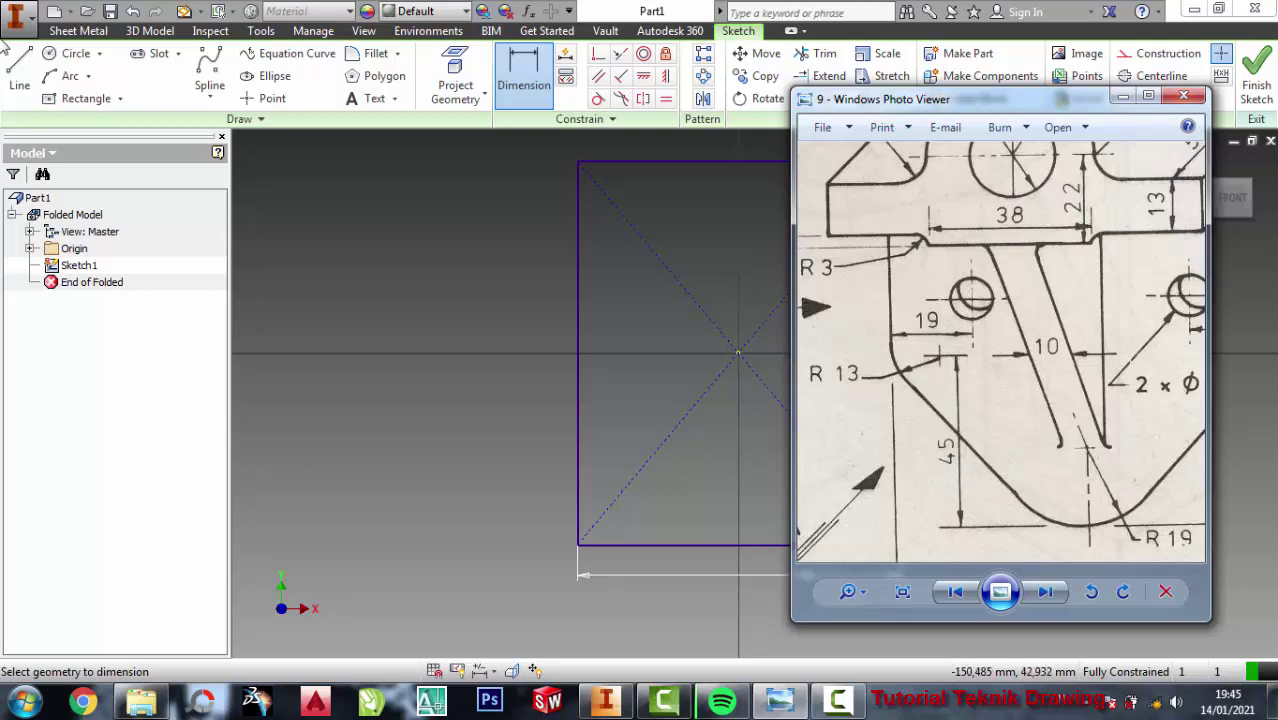
- Draw a vertical line up from the bottom-left corner and delete the upper left edge
left_click(19, 75)
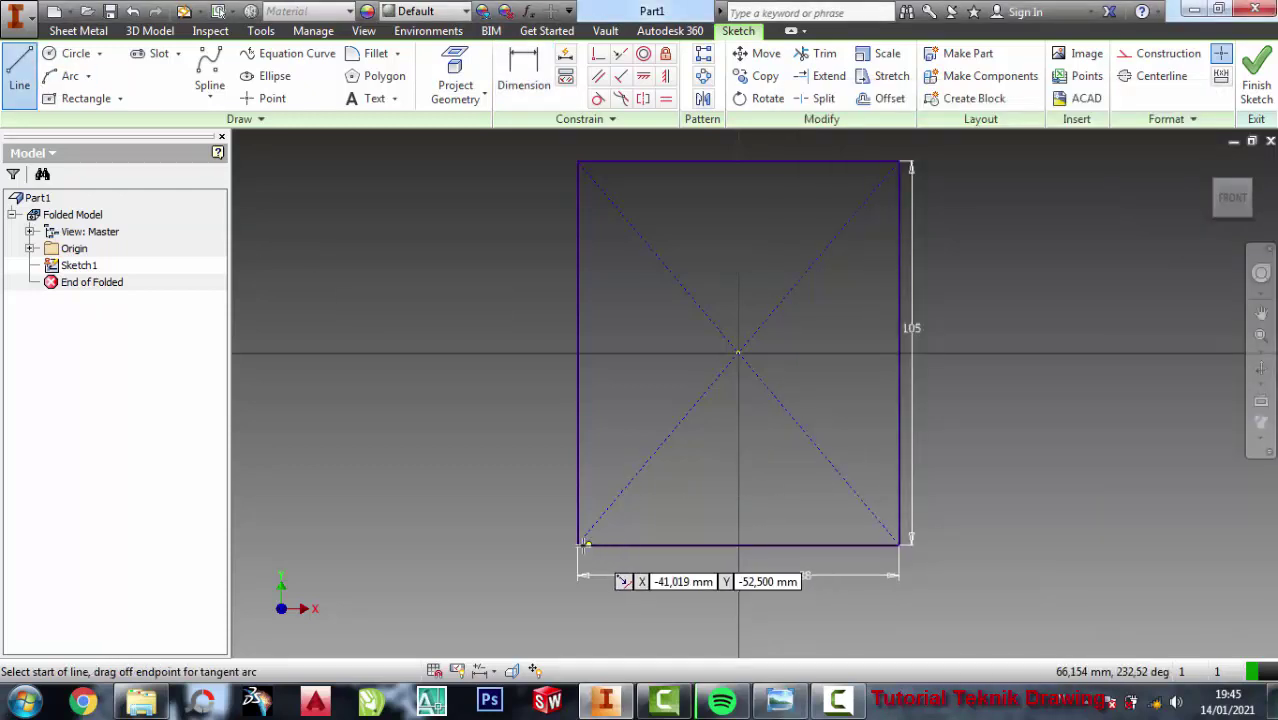
left_click(578, 353)
key("Escape")
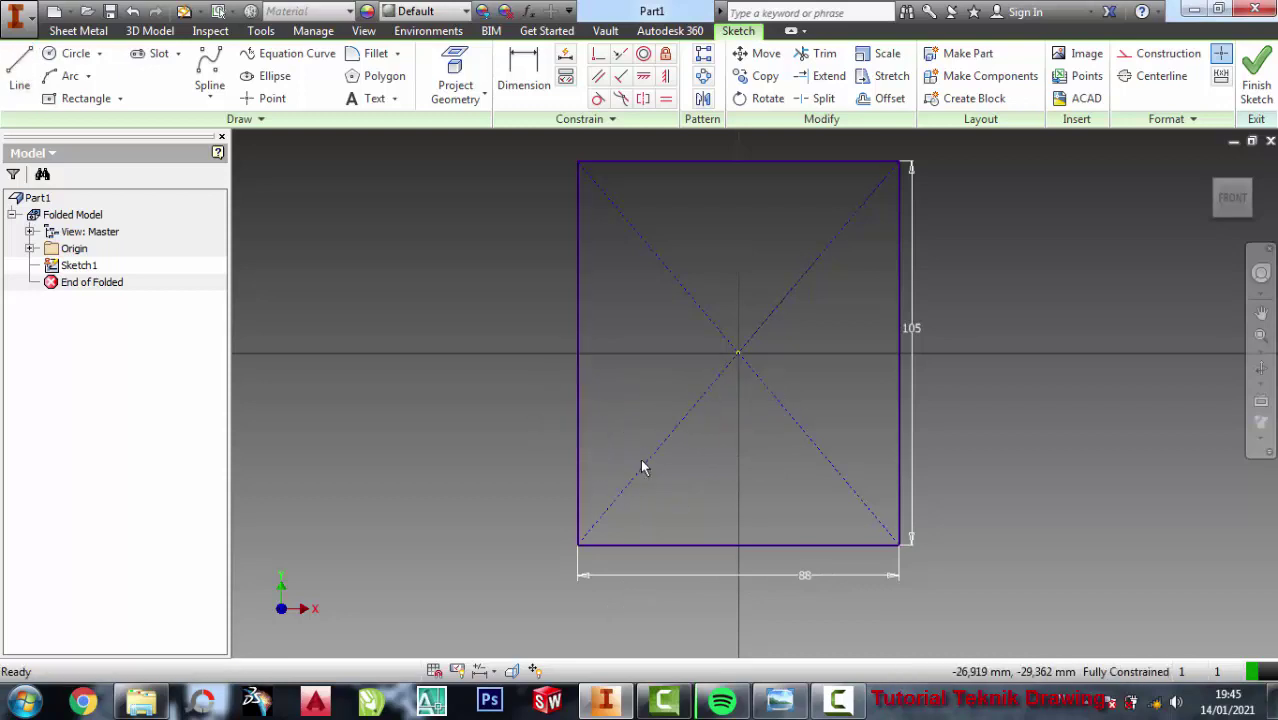
key("l")
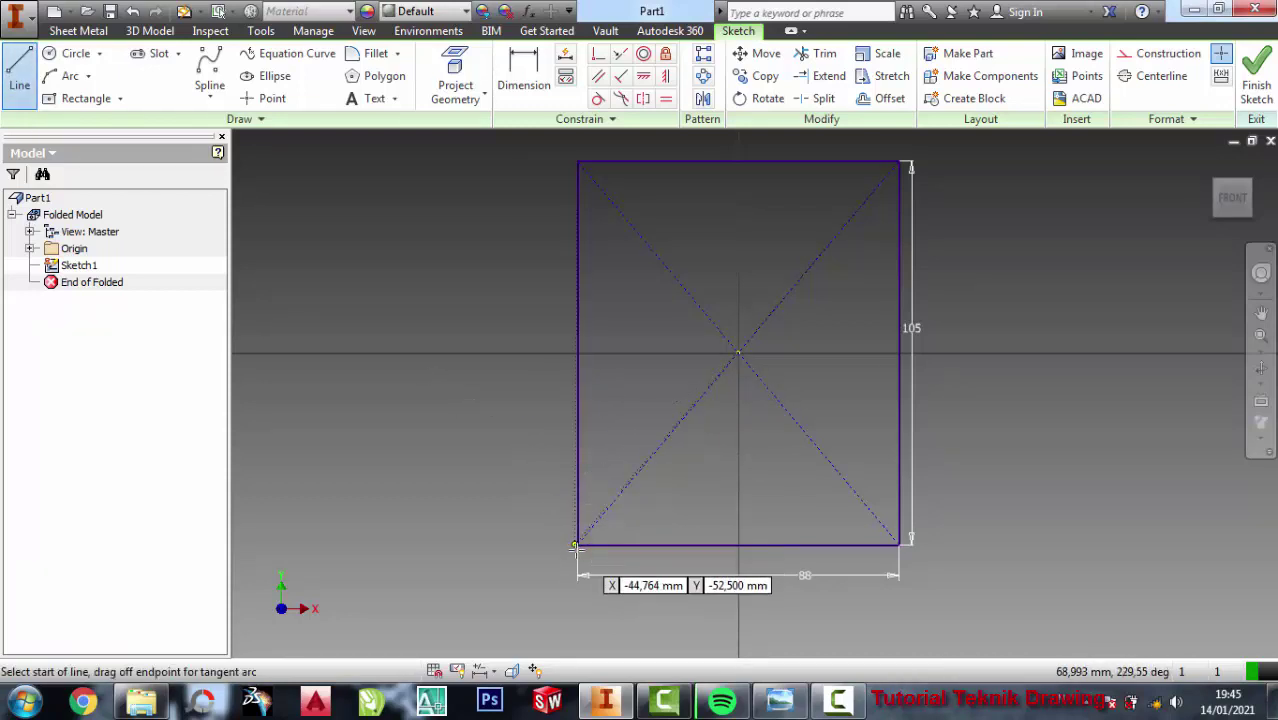
left_click(578, 545)
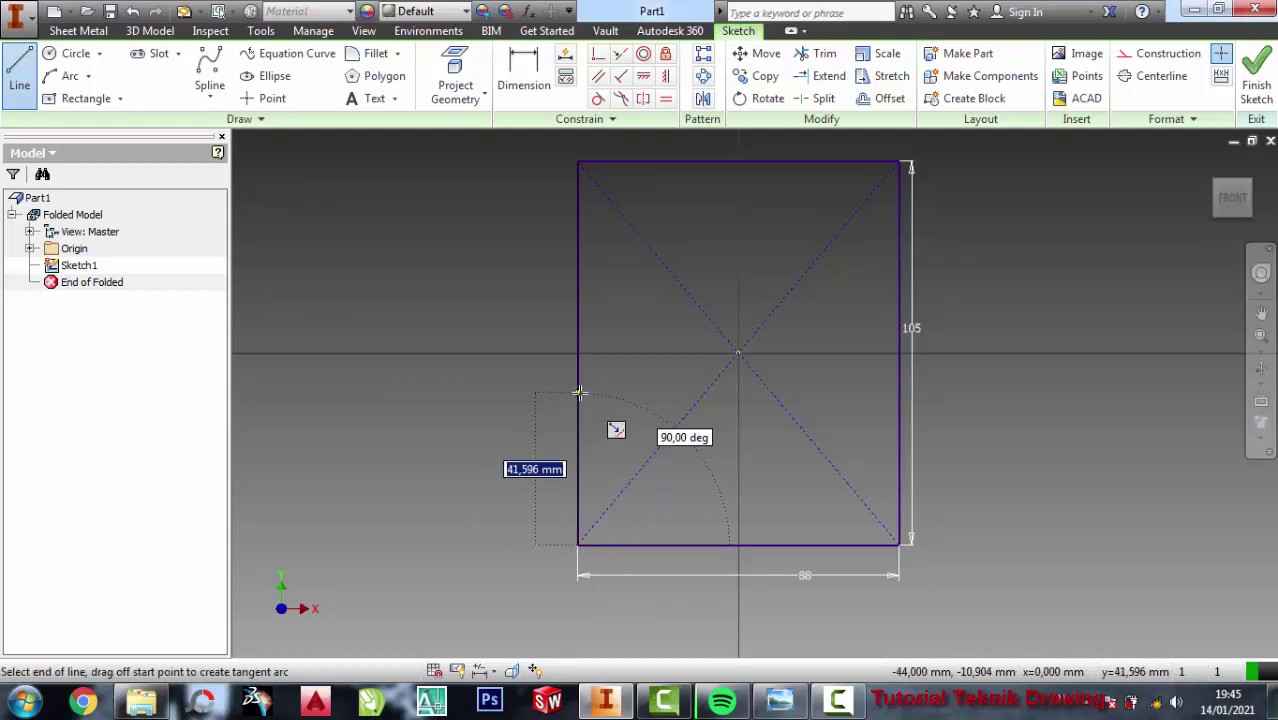
key("Escape")
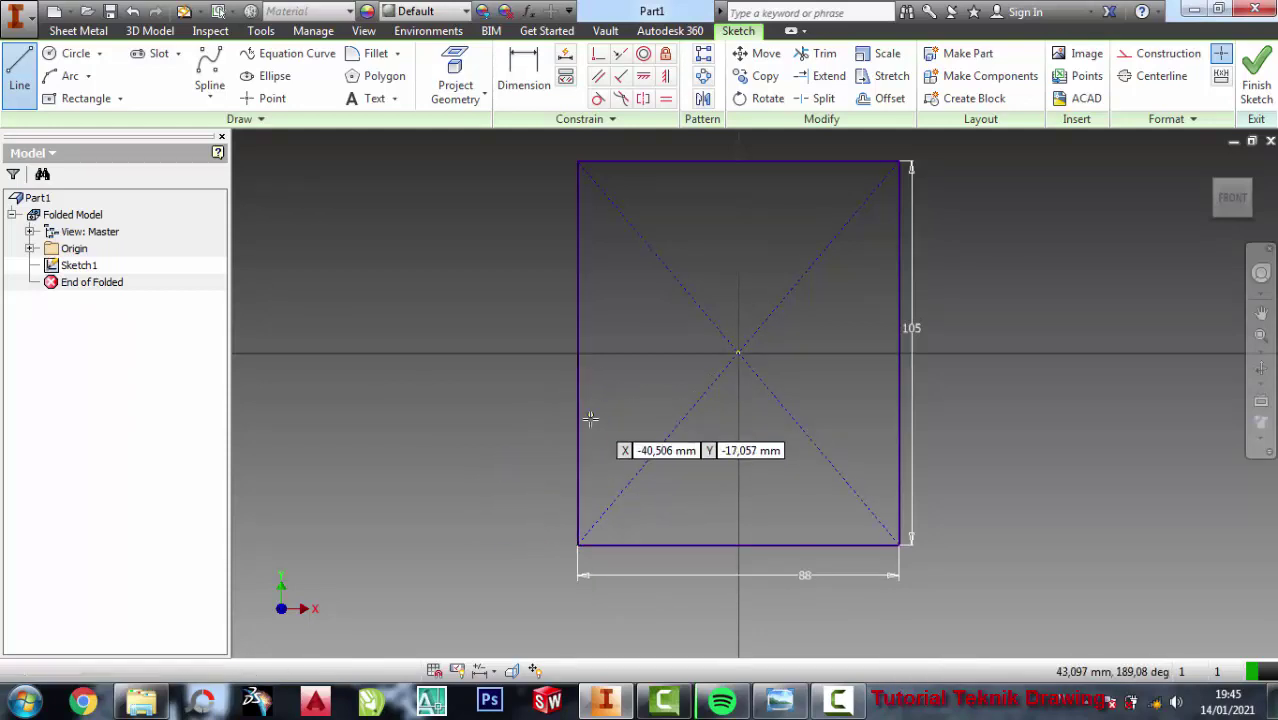
key("Escape")
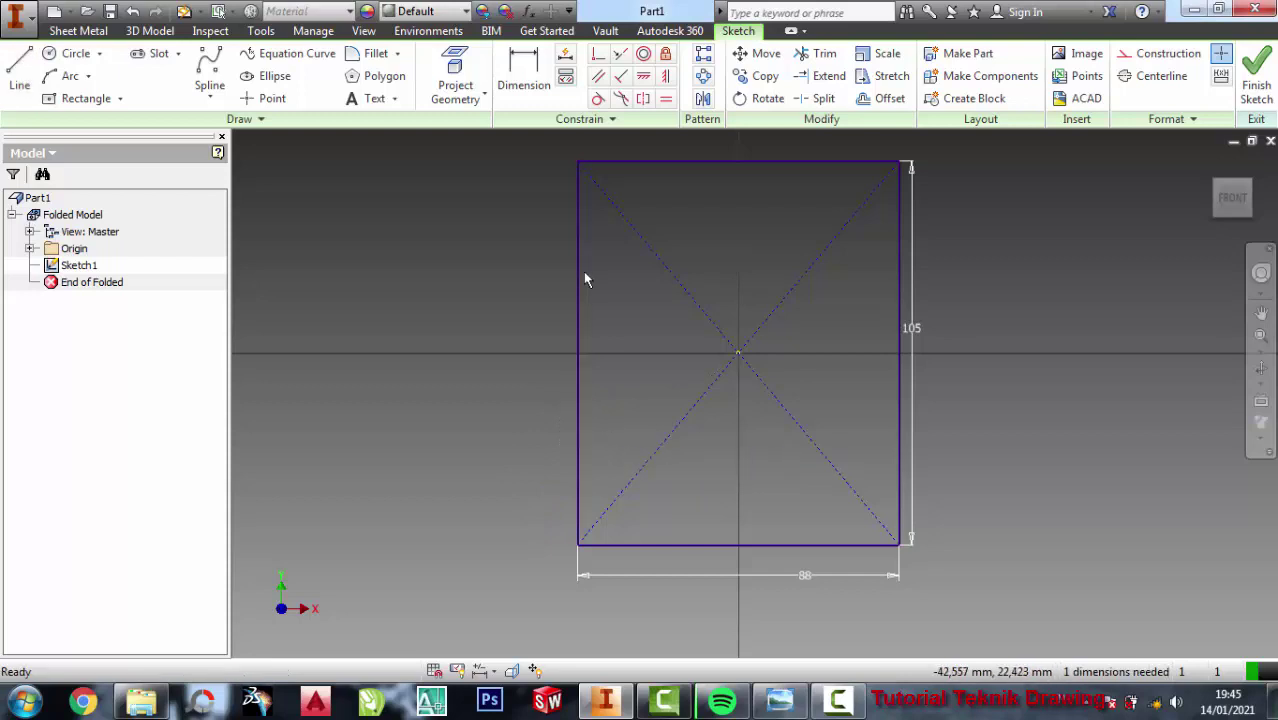
right_click(577, 262)
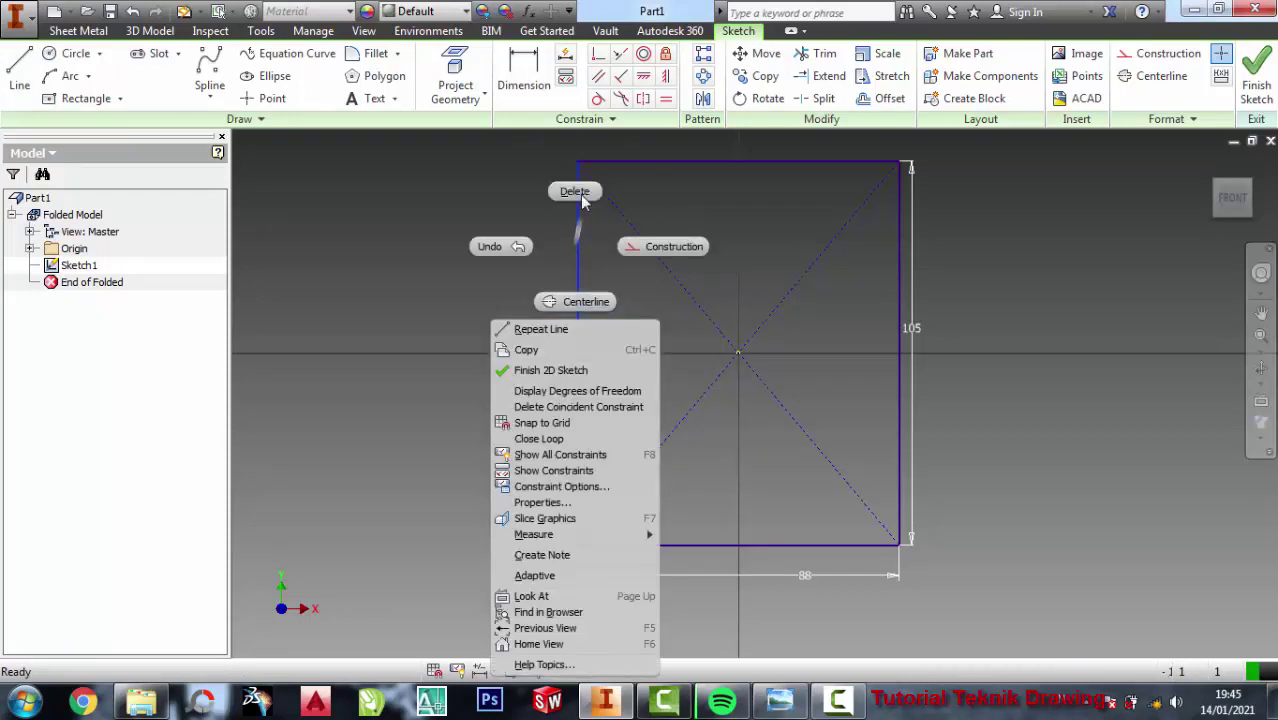
left_click(572, 238)
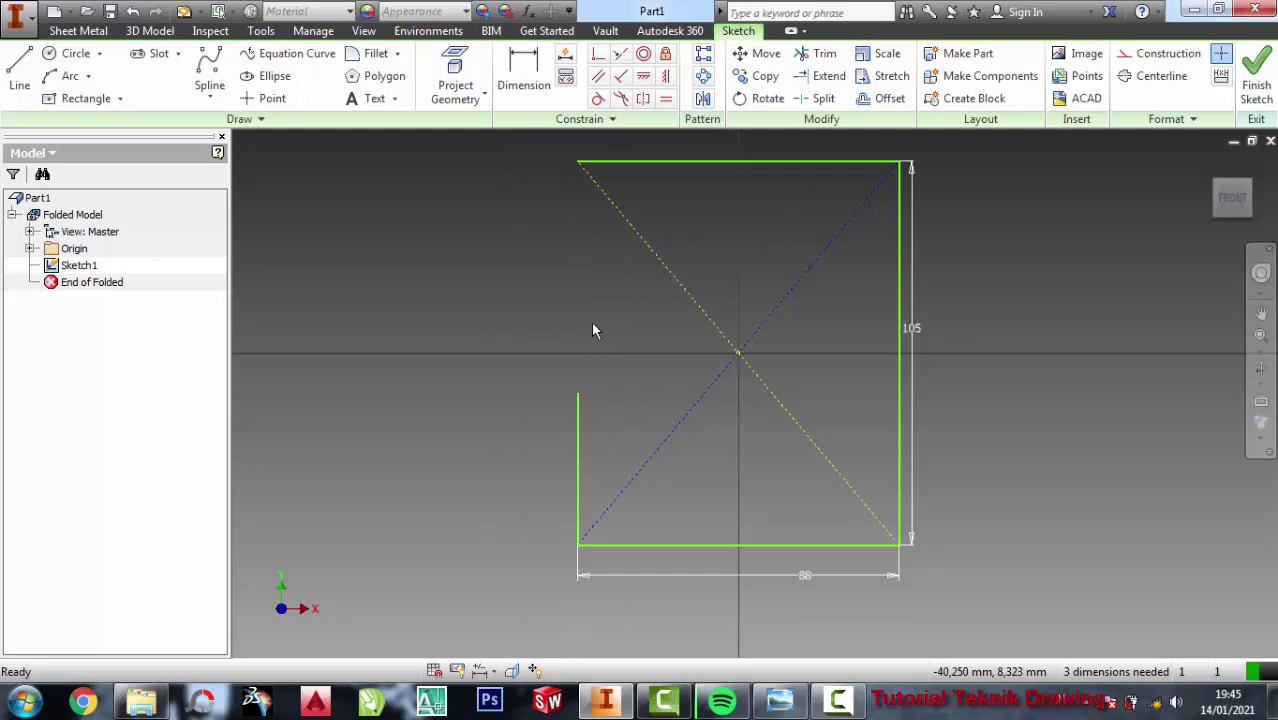
- Dimension the short left-edge line to 45 mm and compare with the reference drawing
left_click(530, 76)
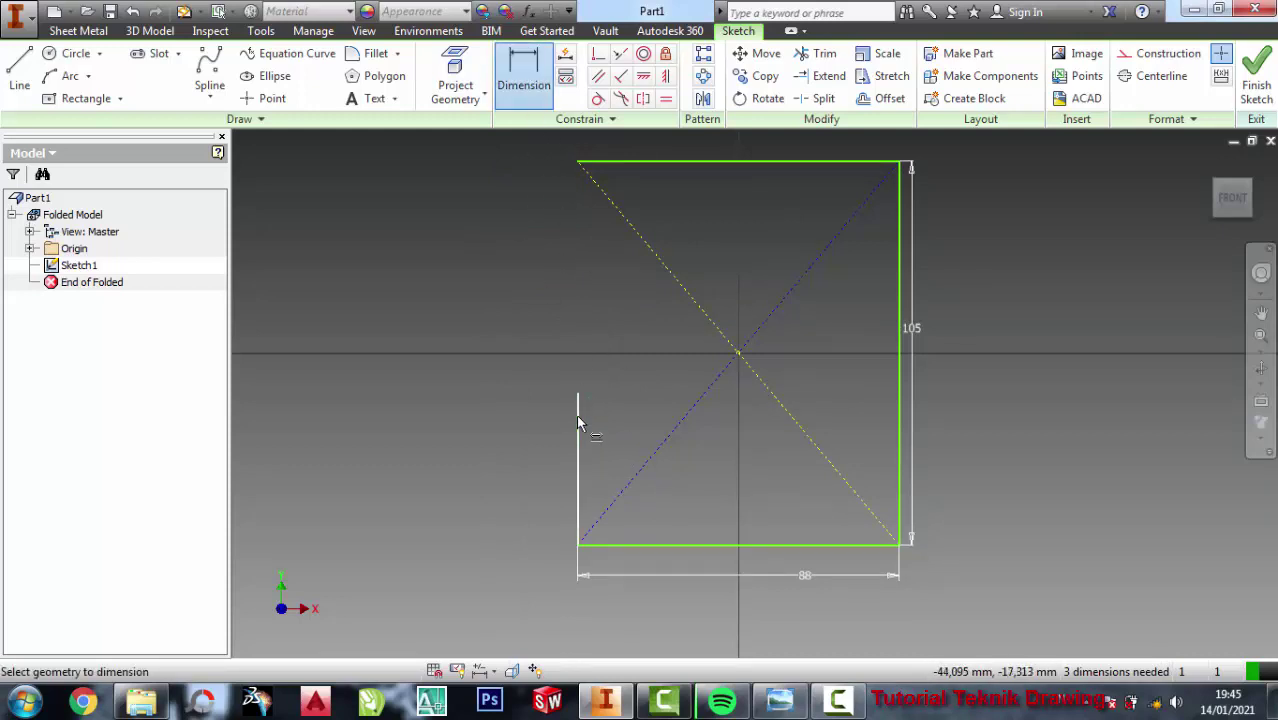
left_click(578, 421)
left_click(502, 427)
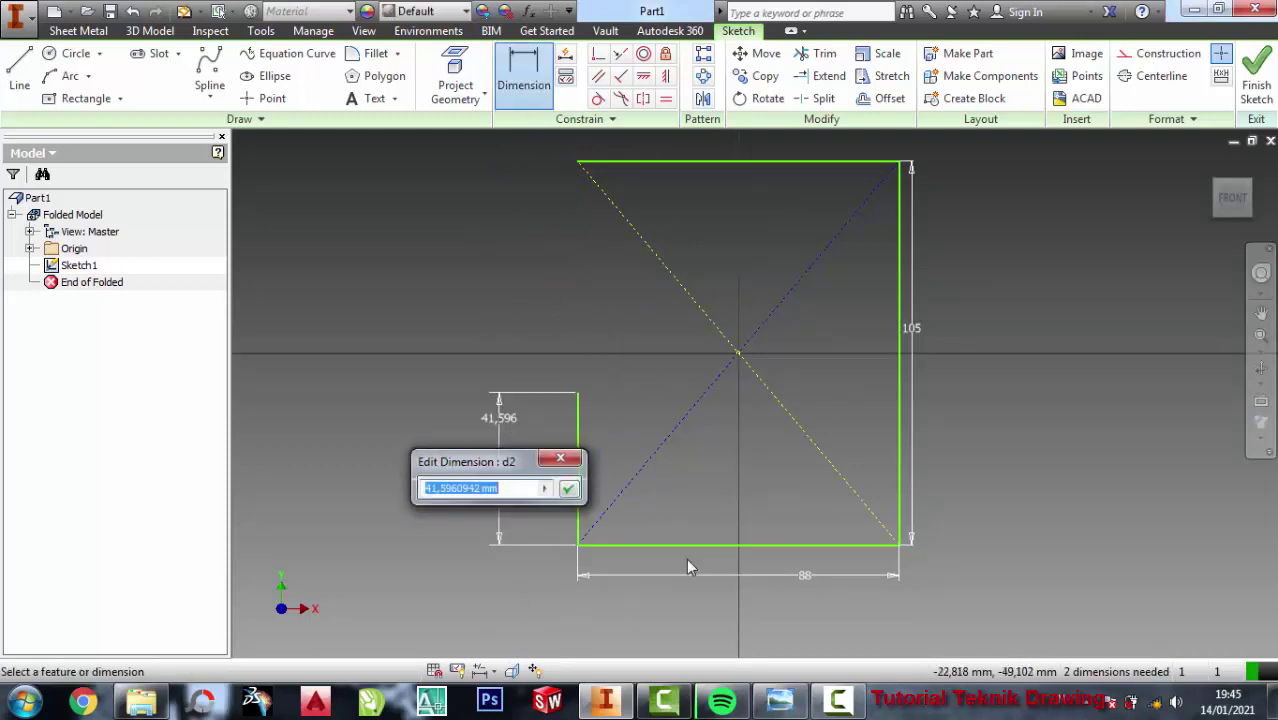
type("45")
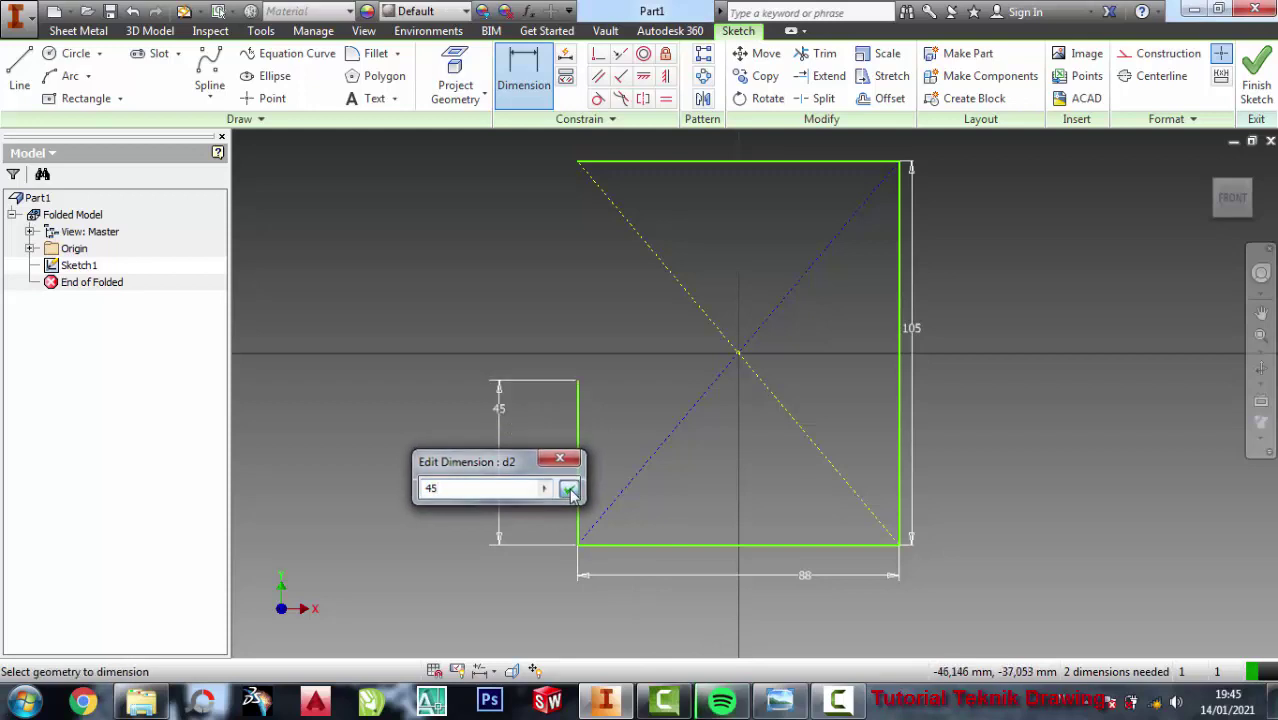
left_click(568, 488)
left_click(779, 702)
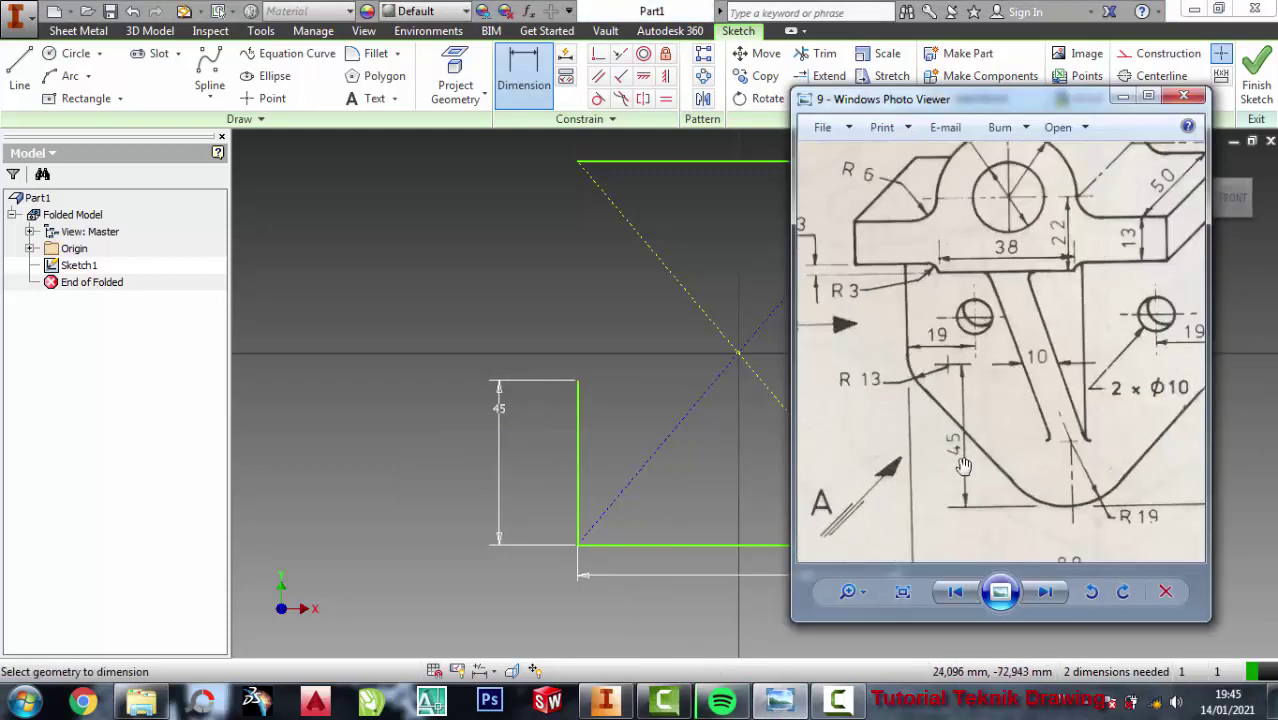
left_click(629, 320)
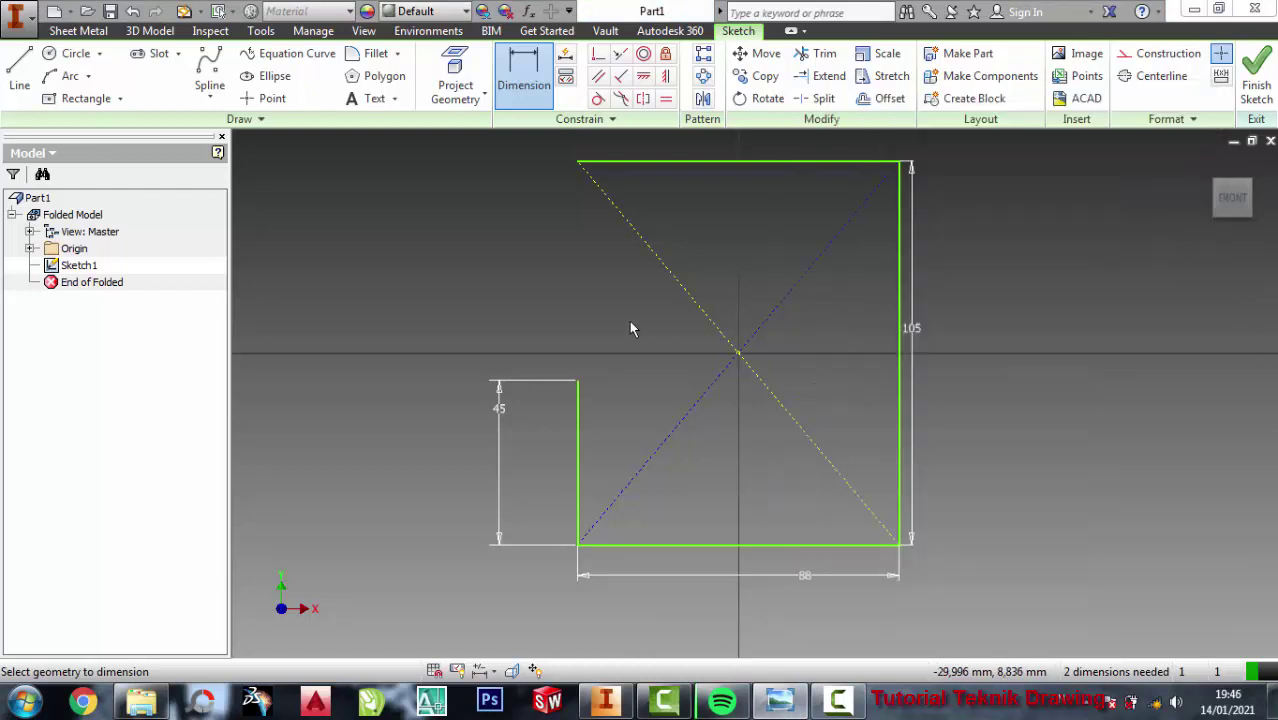
left_click(27, 75)
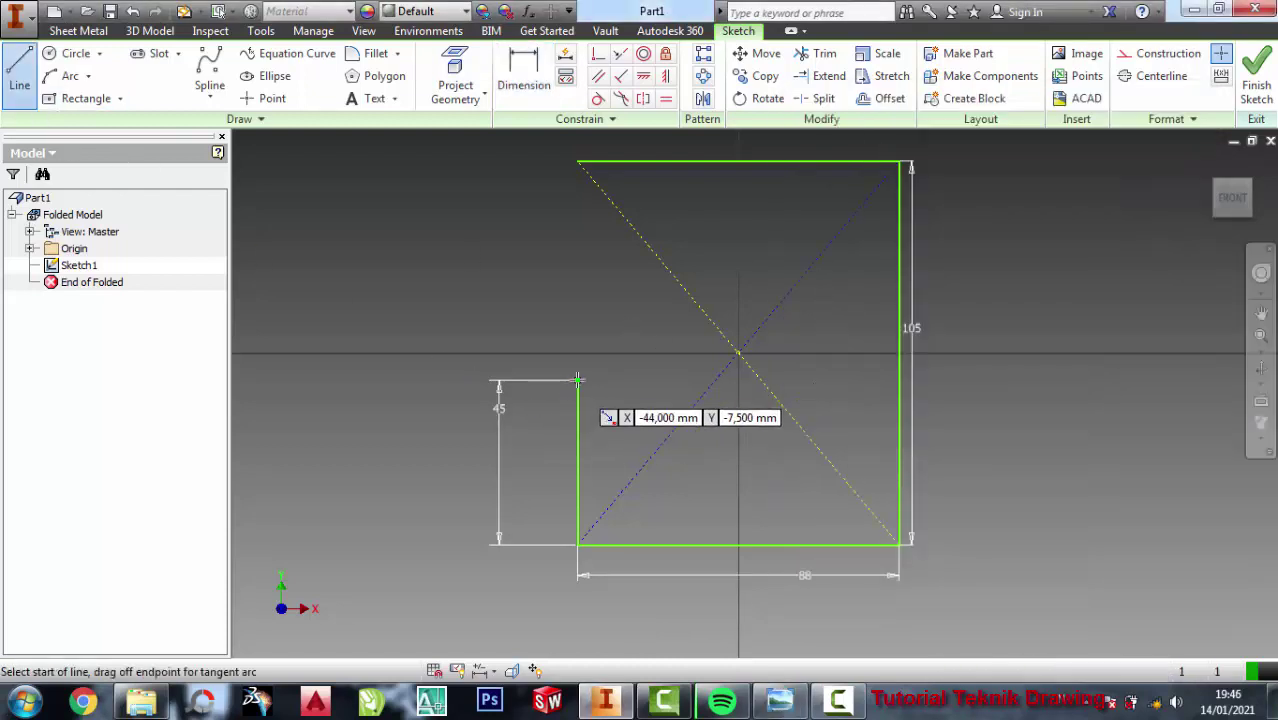
- Draw a diagonal from the 45 mm point to the bottom midpoint, close the left side, and delete the old lower line
left_click(578, 381)
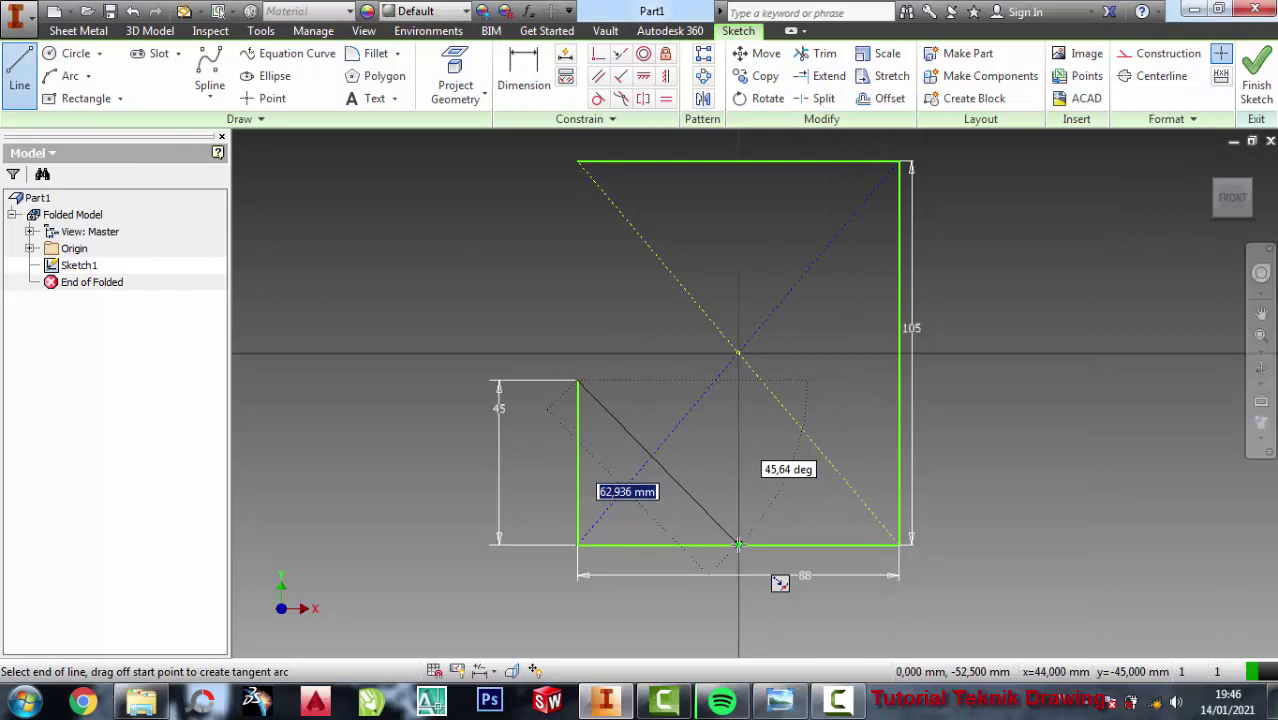
left_click(738, 545)
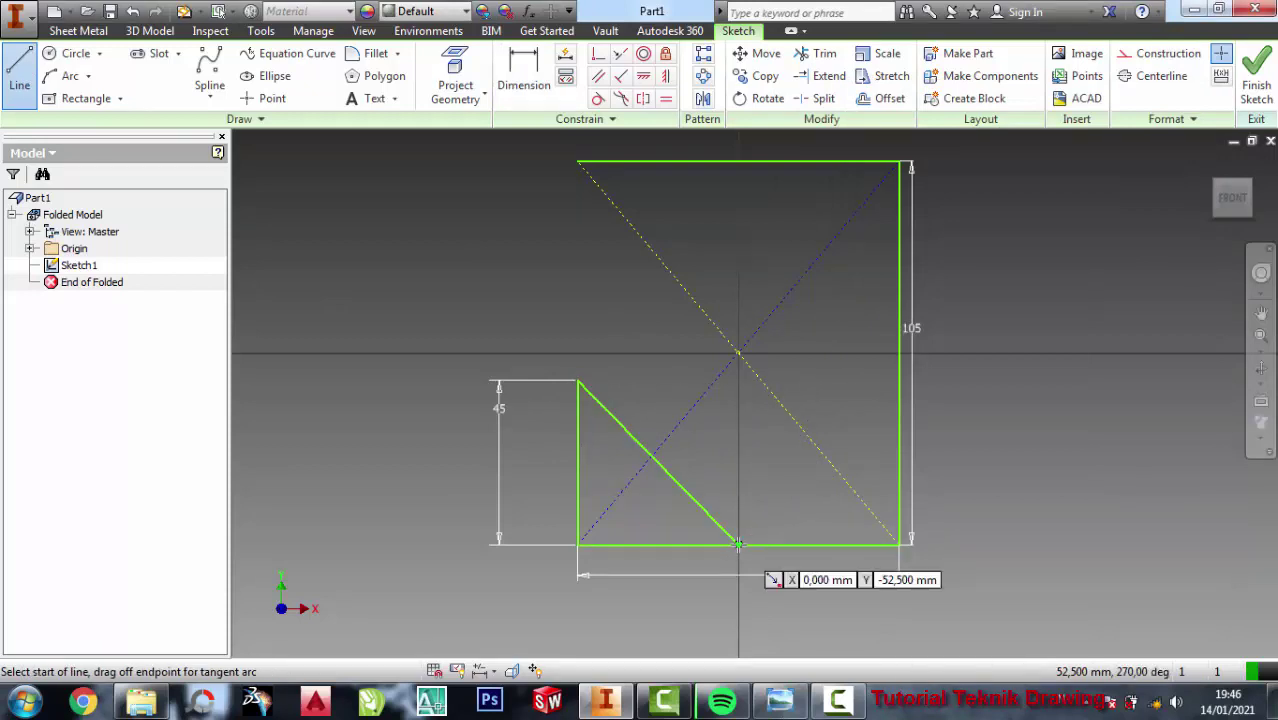
left_click(578, 381)
left_click(578, 161)
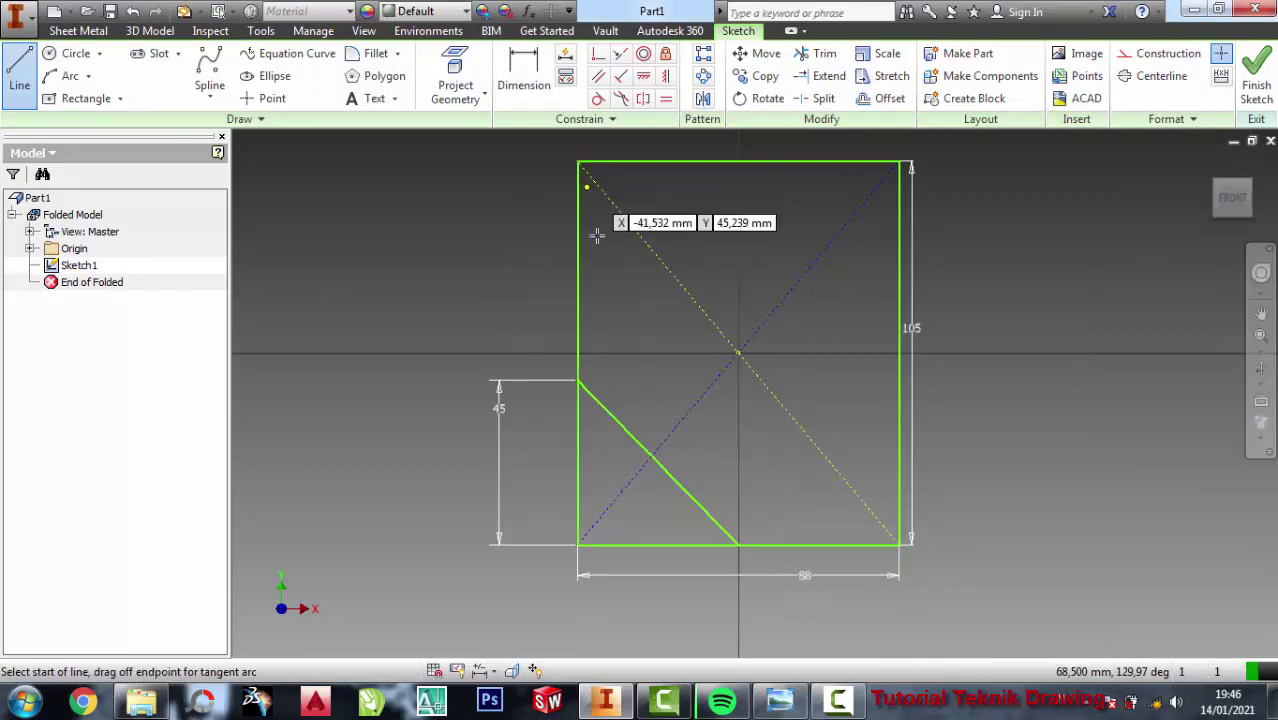
key("Escape")
right_click(578, 441)
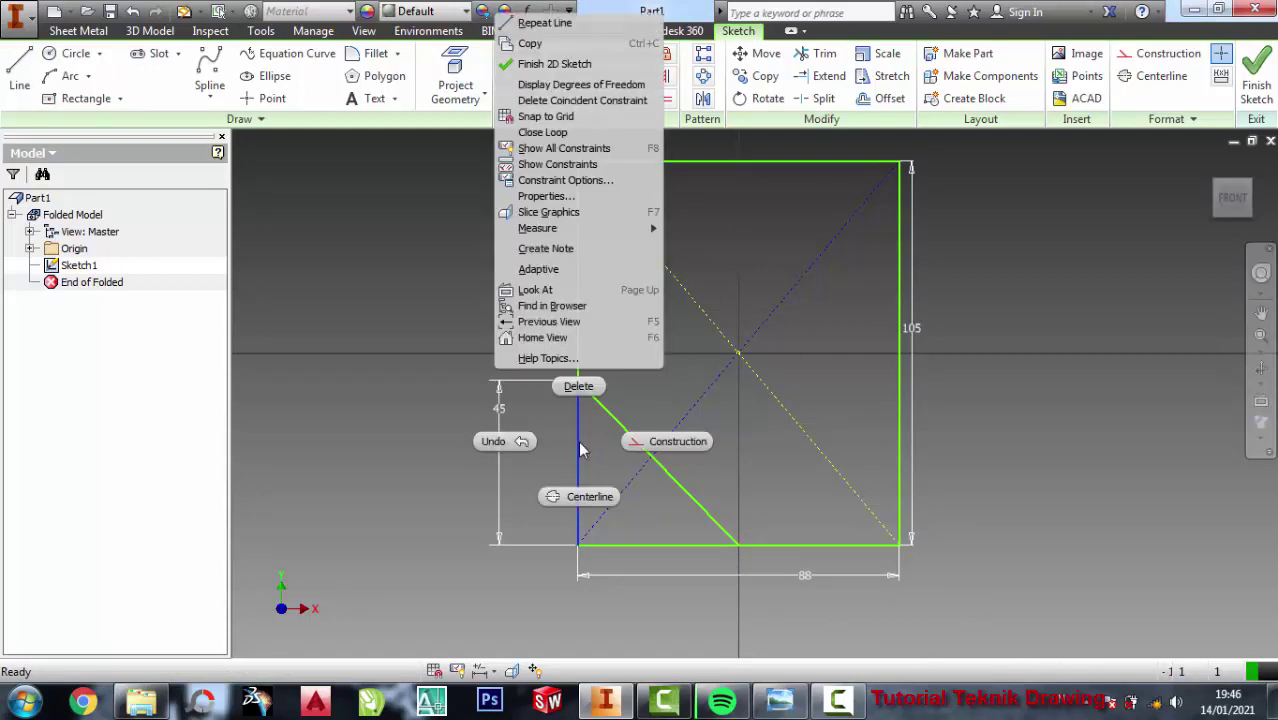
left_click(578, 388)
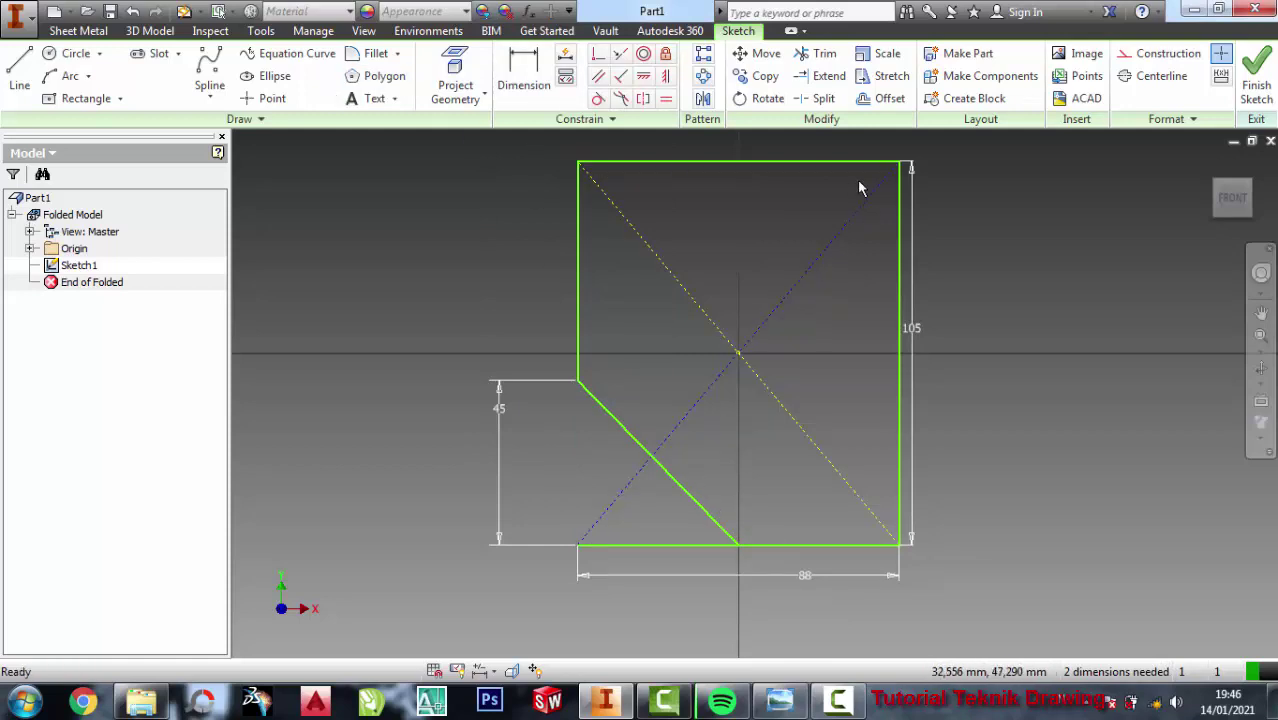
- Draw a short vertical line down from the sketch centre
left_click(28, 74)
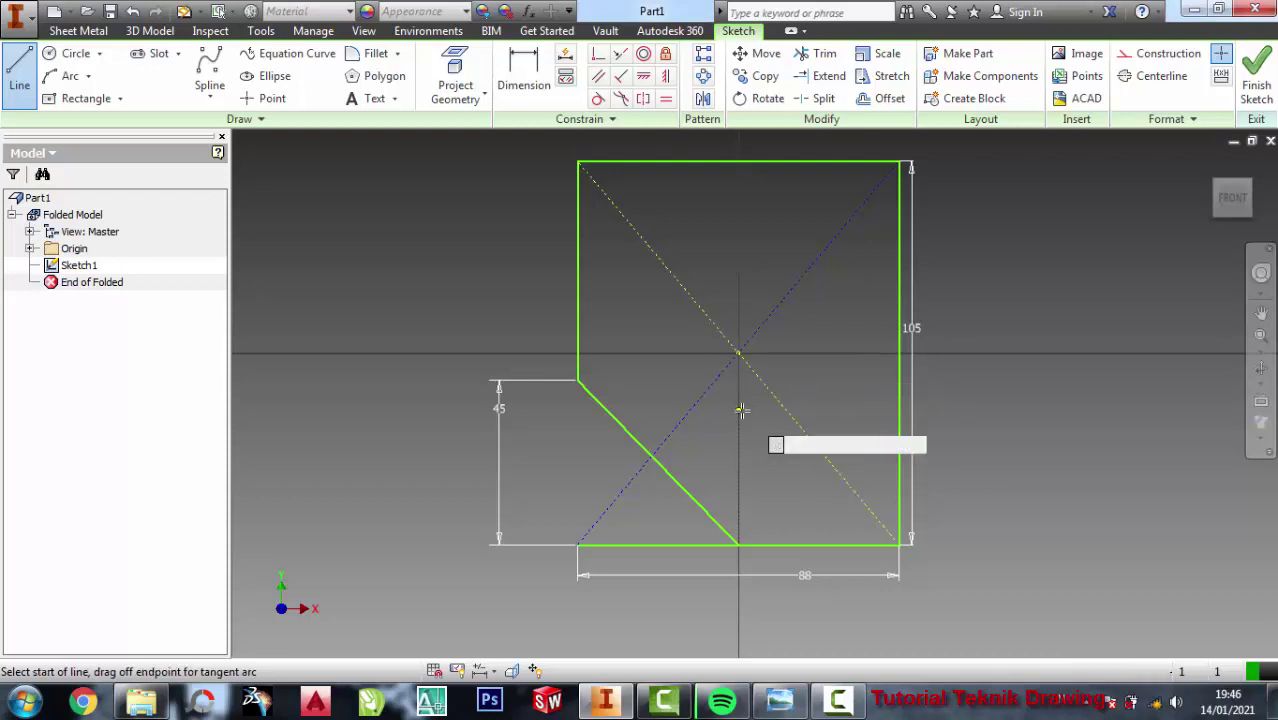
left_click(738, 354)
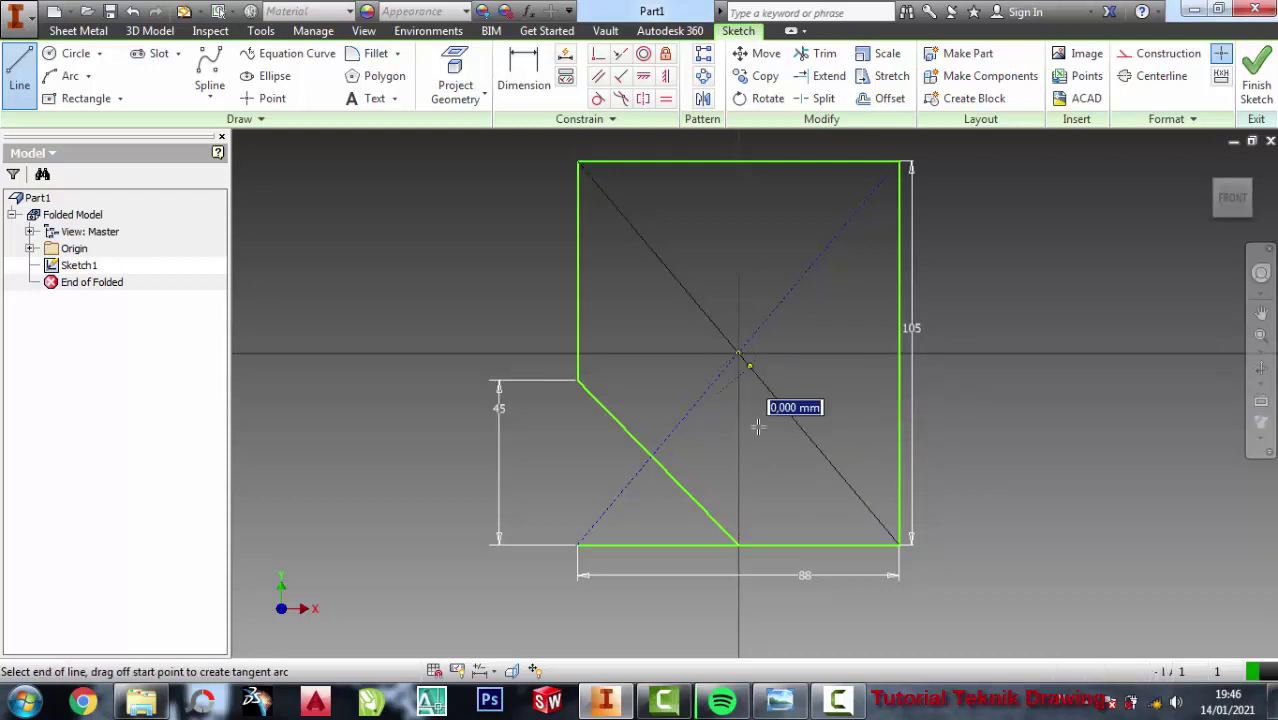
left_click(738, 444)
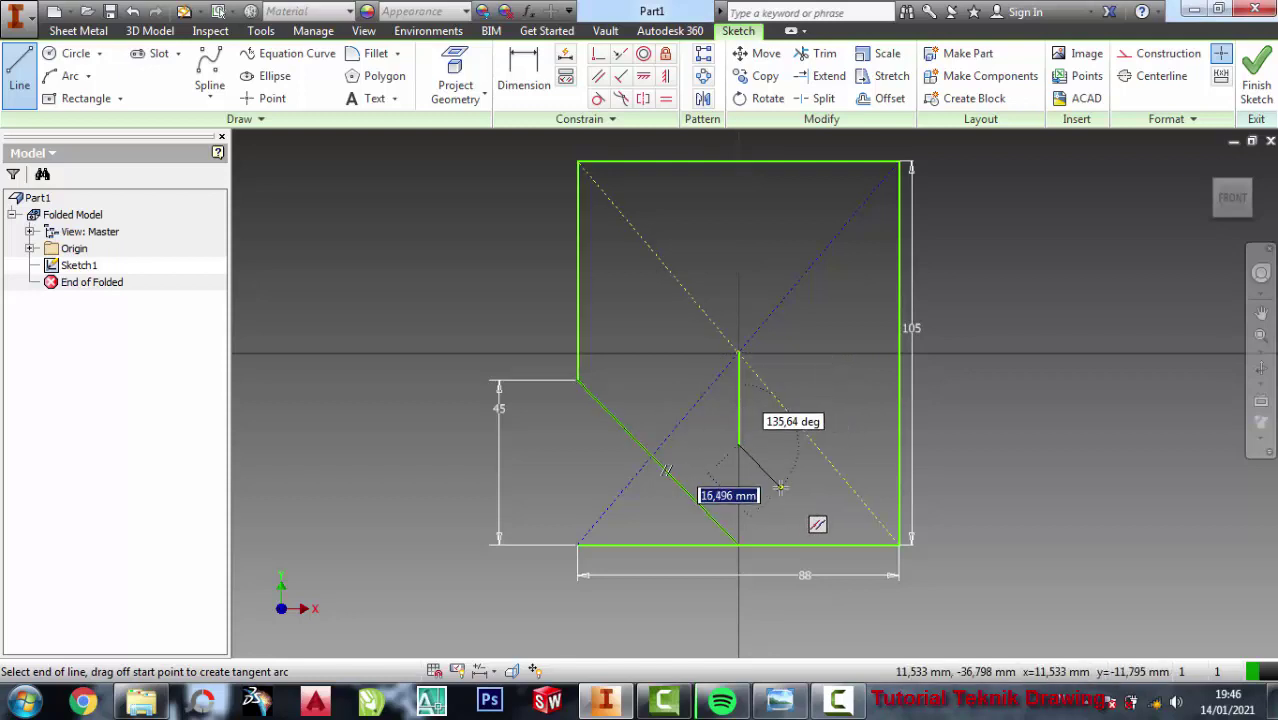
key("Escape")
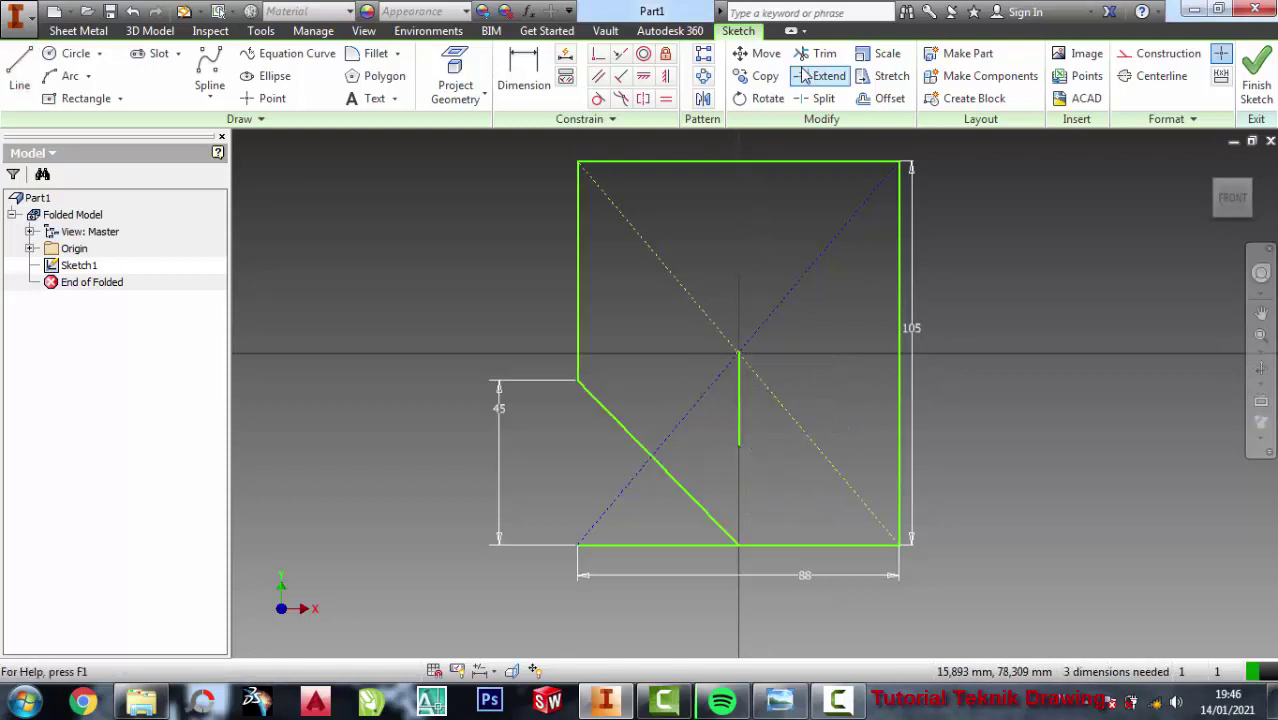
- Mirror the left diagonal across the vertical line onto the right side
left_click(703, 98)
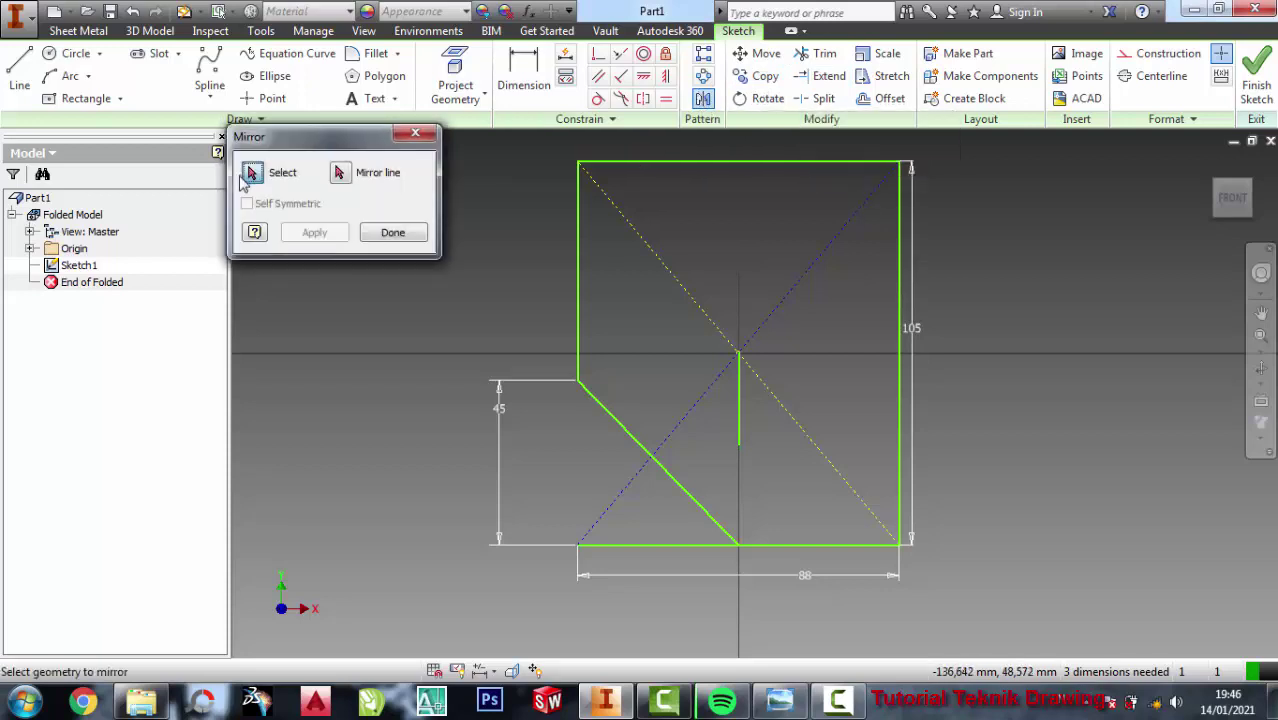
left_click(700, 508)
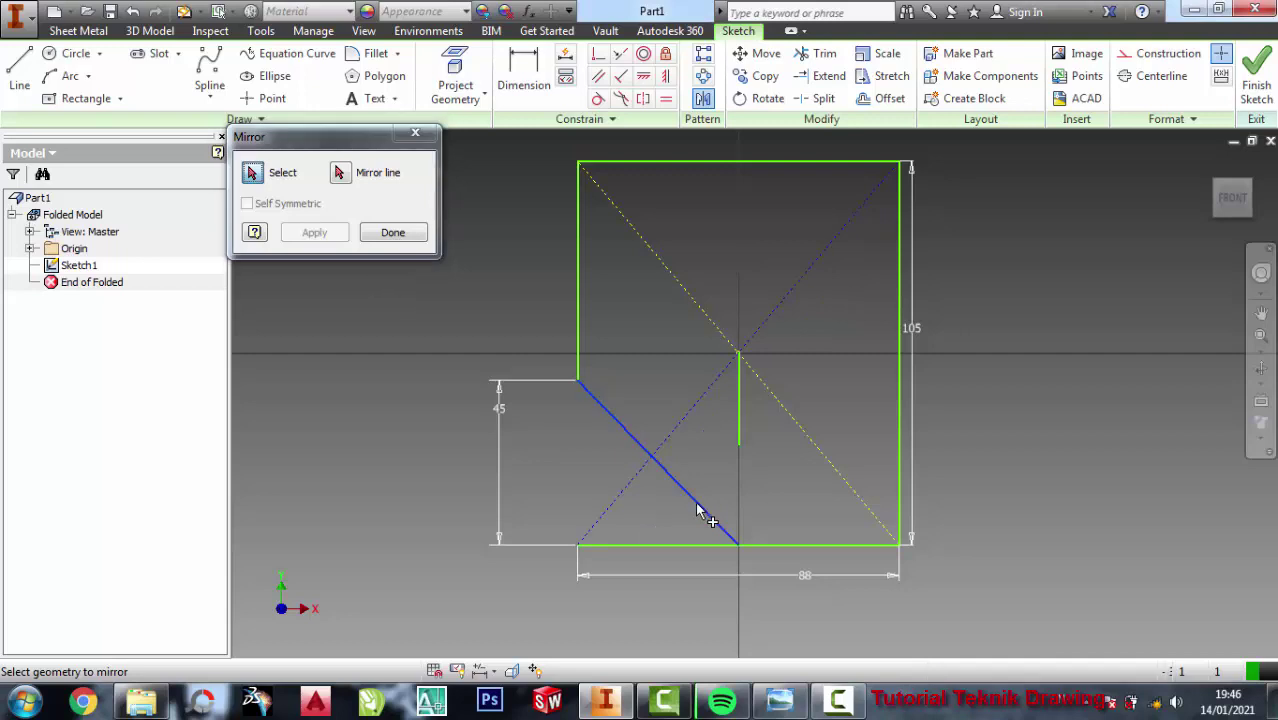
left_click(340, 172)
left_click(740, 420)
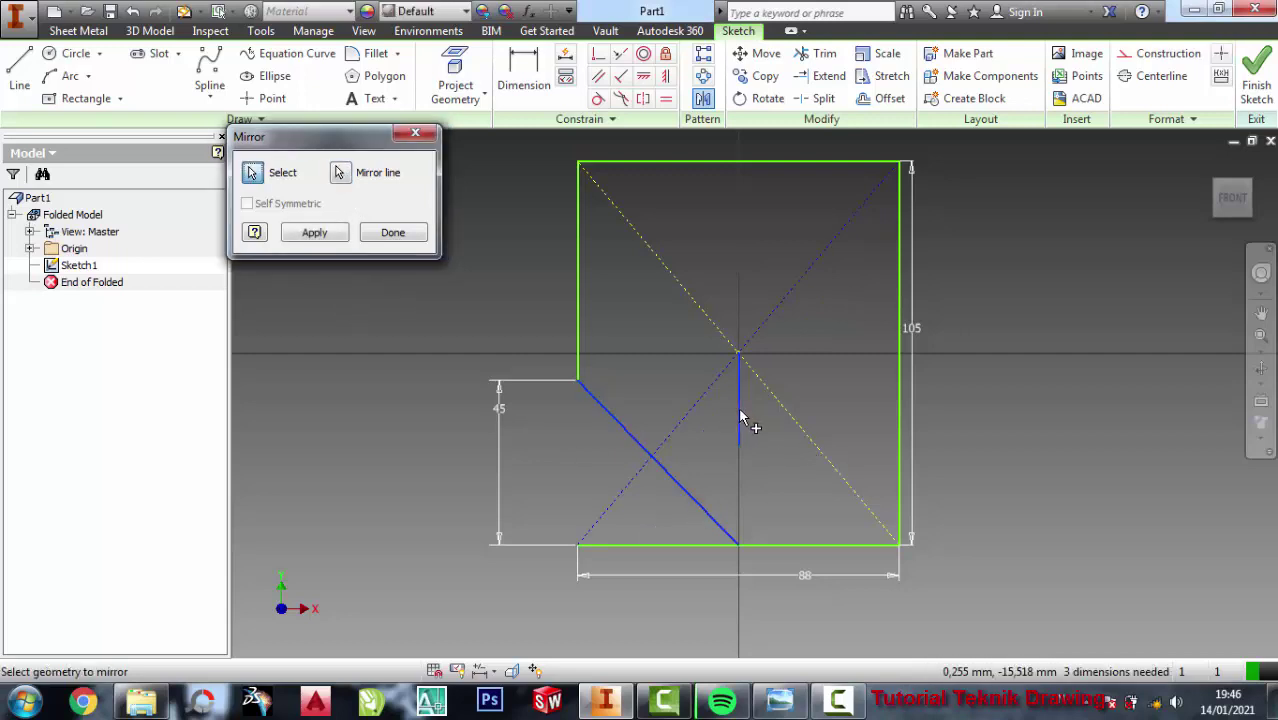
left_click(314, 233)
left_click(393, 232)
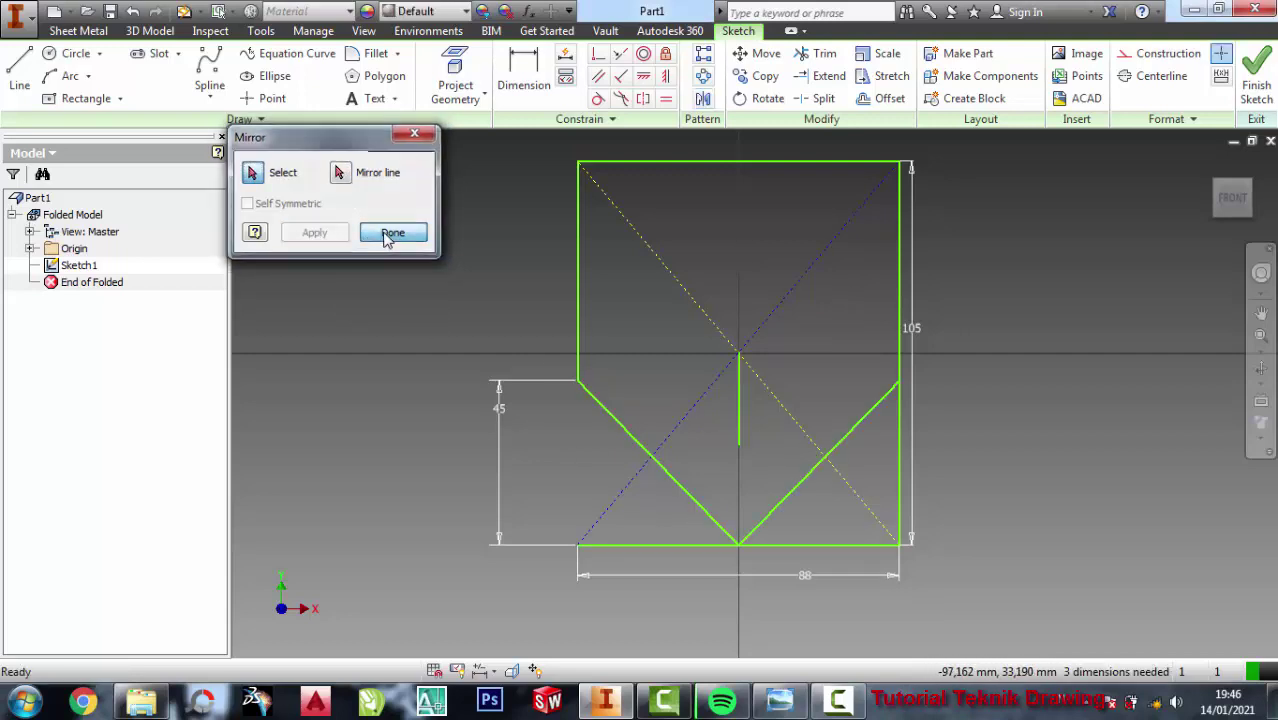
right_click(740, 420)
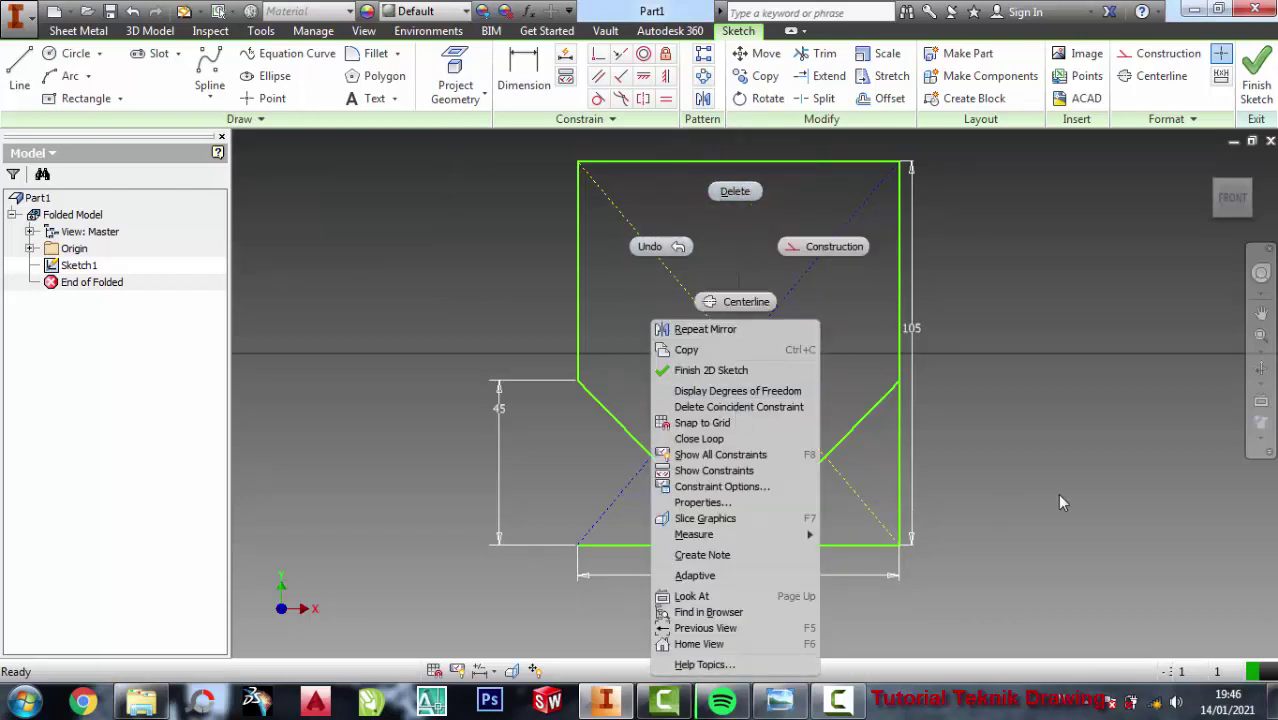
- Delete the bottom edge lines, abandoning a Trim attempt, leaving a pointed V outline
key("Escape")
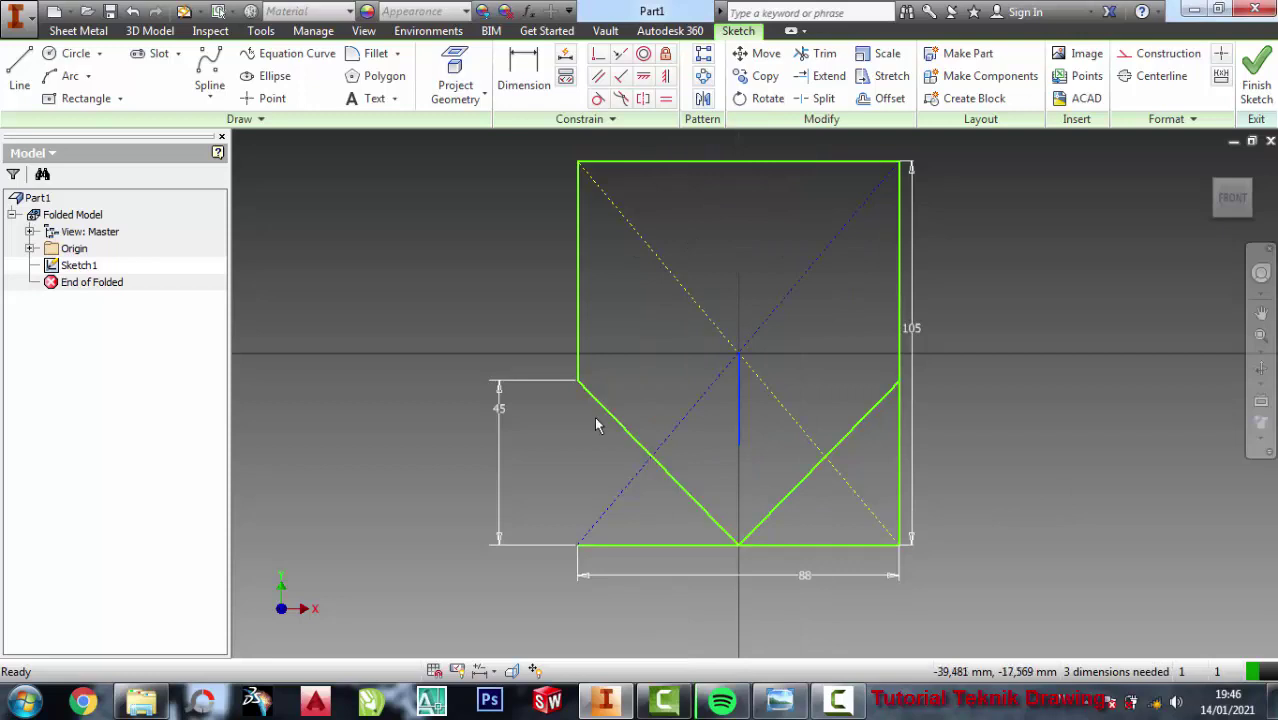
right_click(814, 546)
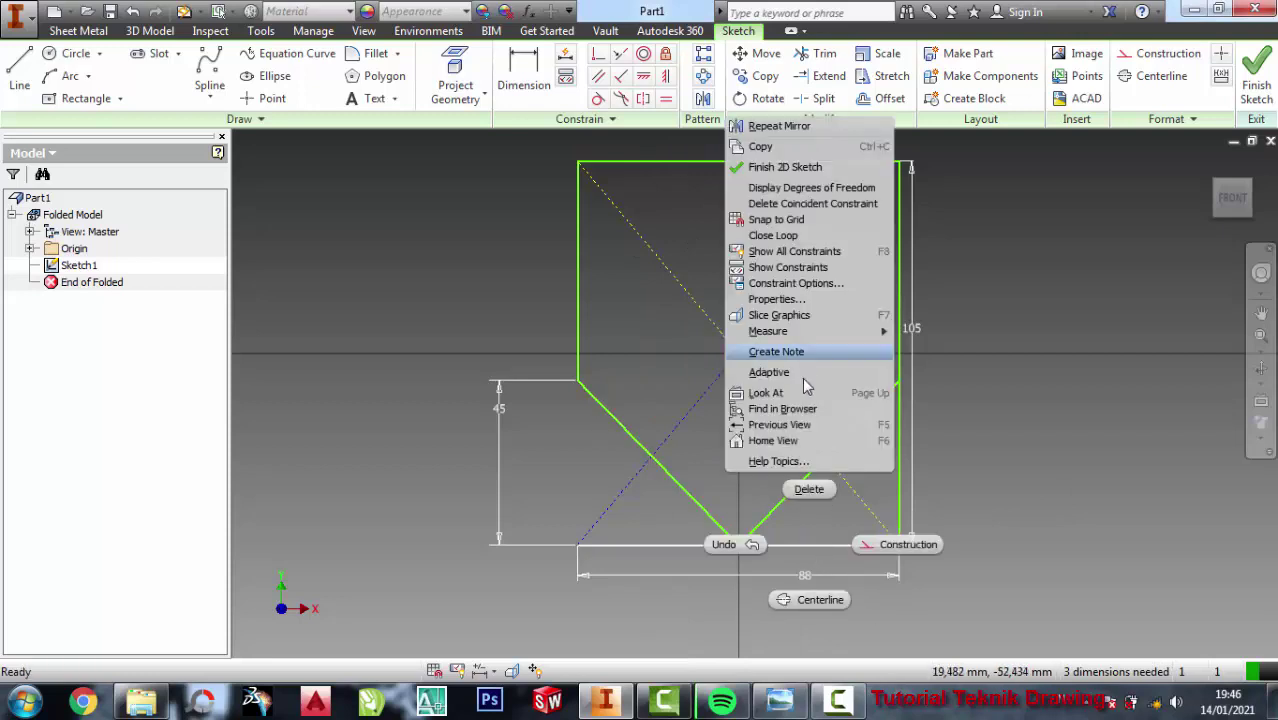
left_click(805, 494)
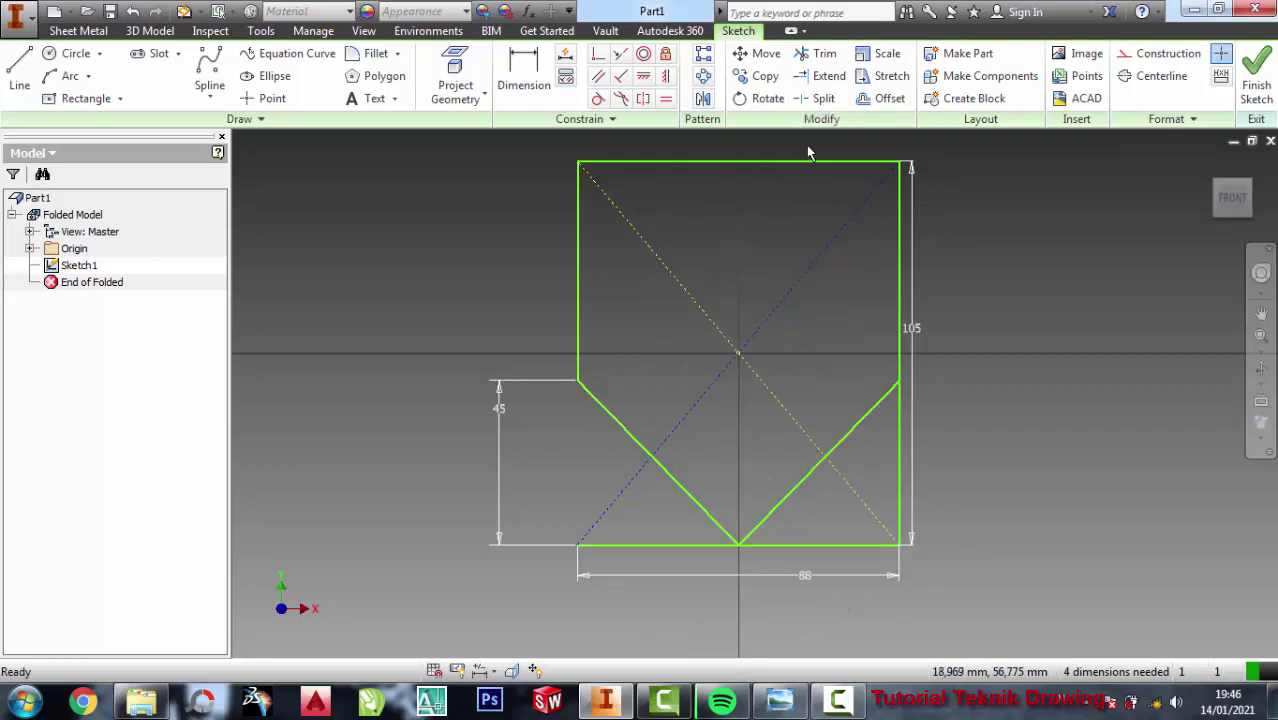
left_click(822, 54)
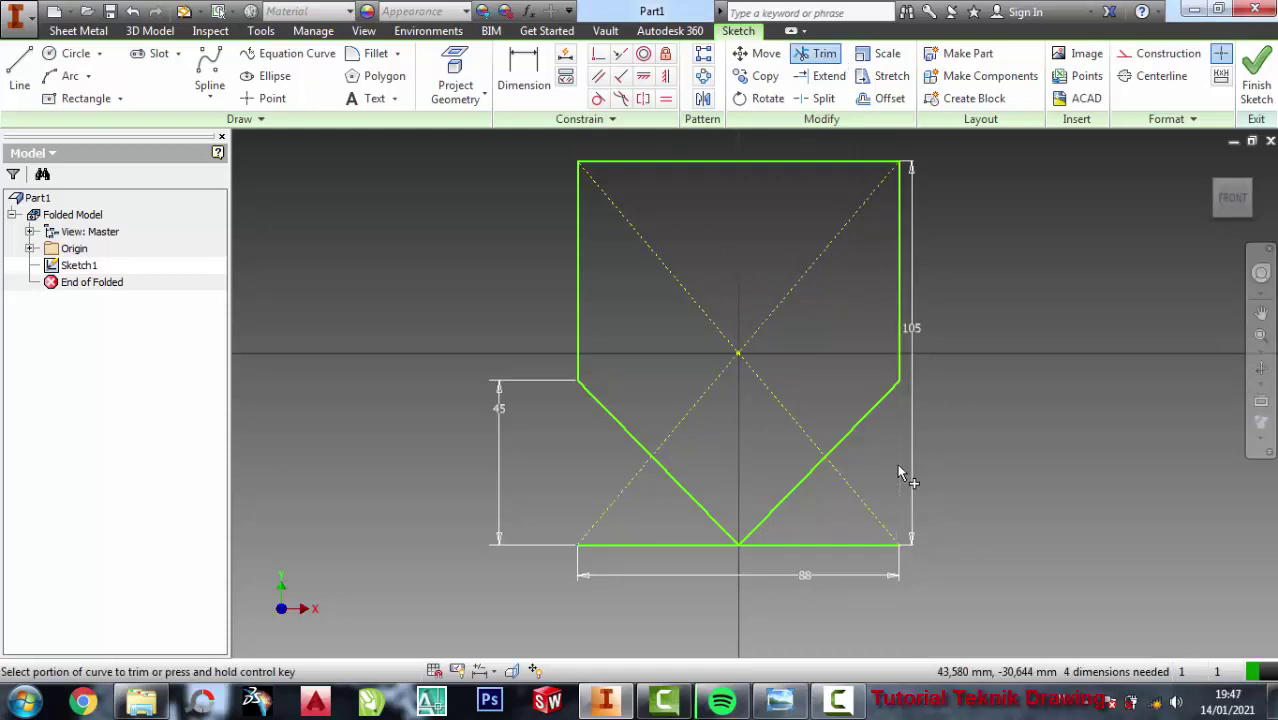
right_click(844, 542)
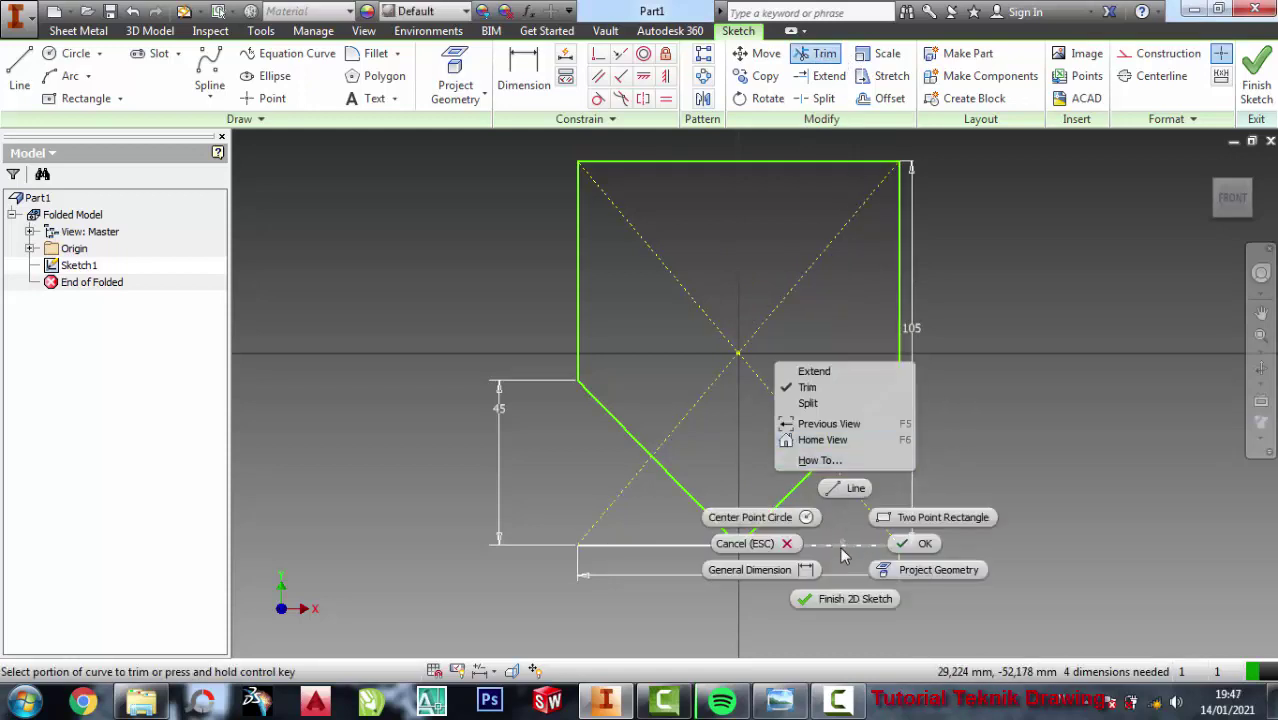
key("Escape")
key("Escape")
left_click(790, 546)
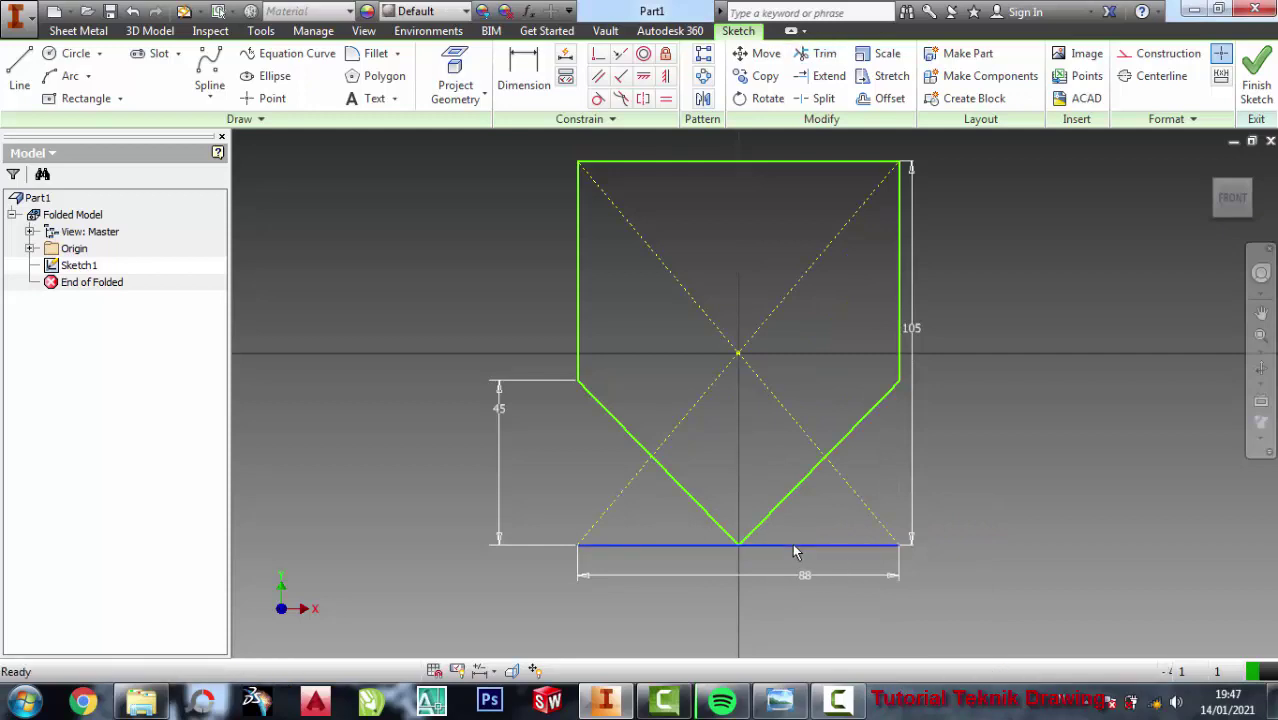
right_click(792, 545)
left_click(792, 489)
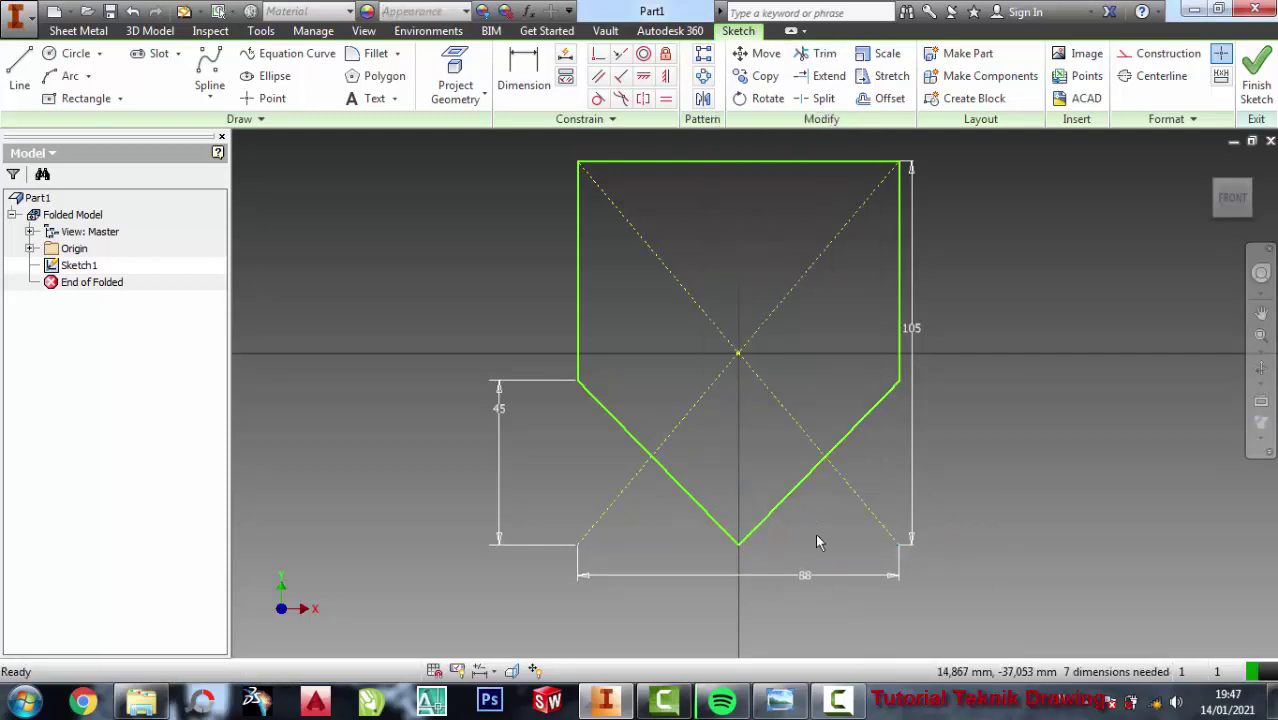
- Review the full bracket reference drawing, including the 88 dimension, against the sketch
left_click(779, 703)
scroll(1008, 430, "down", 1)
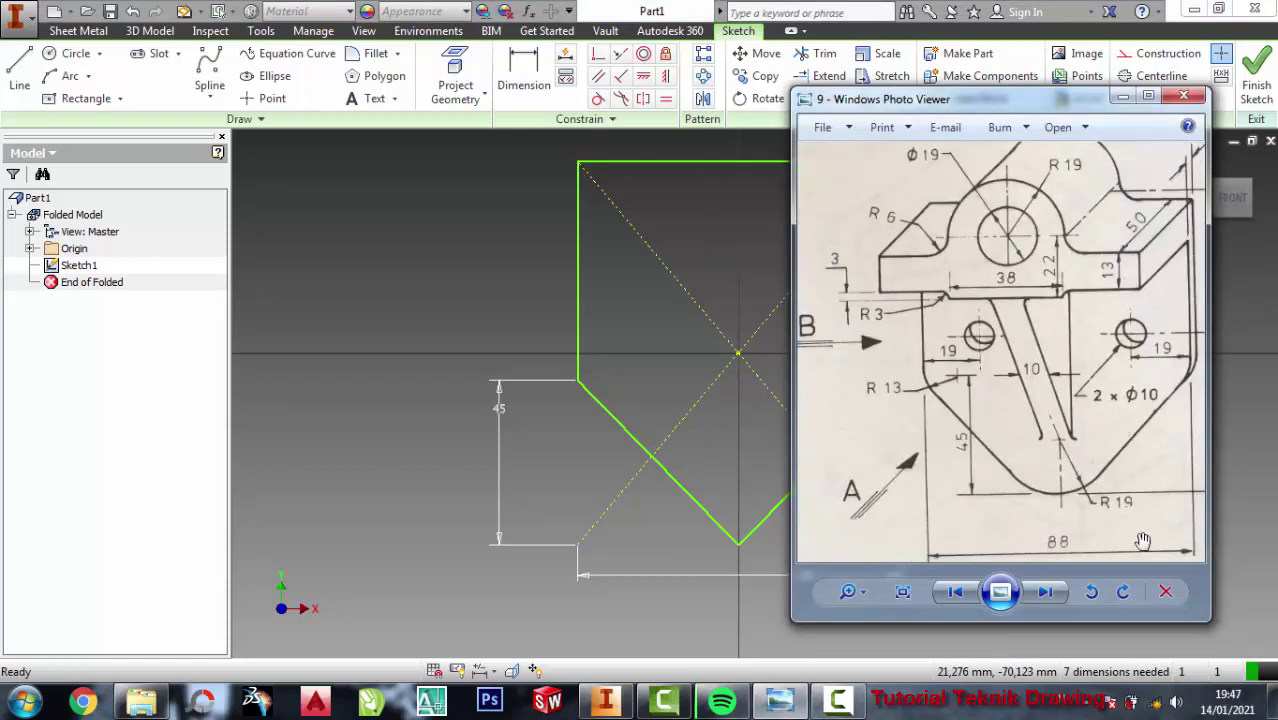
scroll(1143, 541, "up", 1)
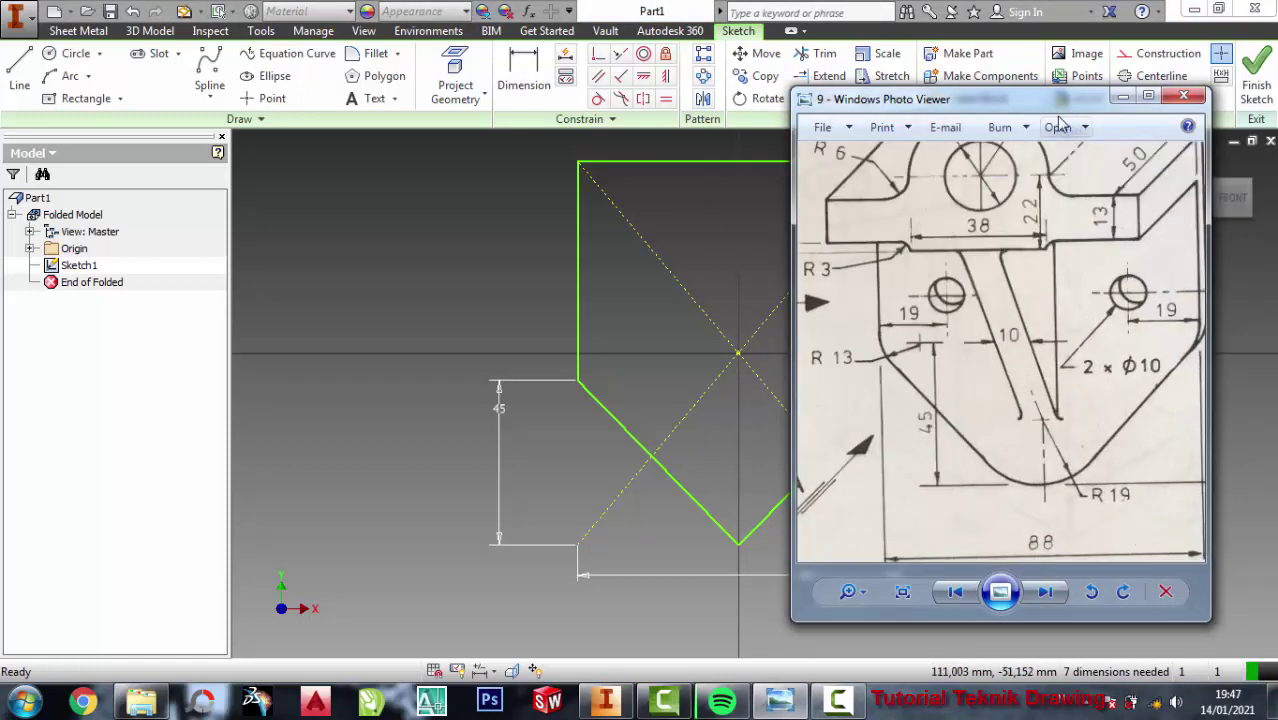
left_click(1124, 97)
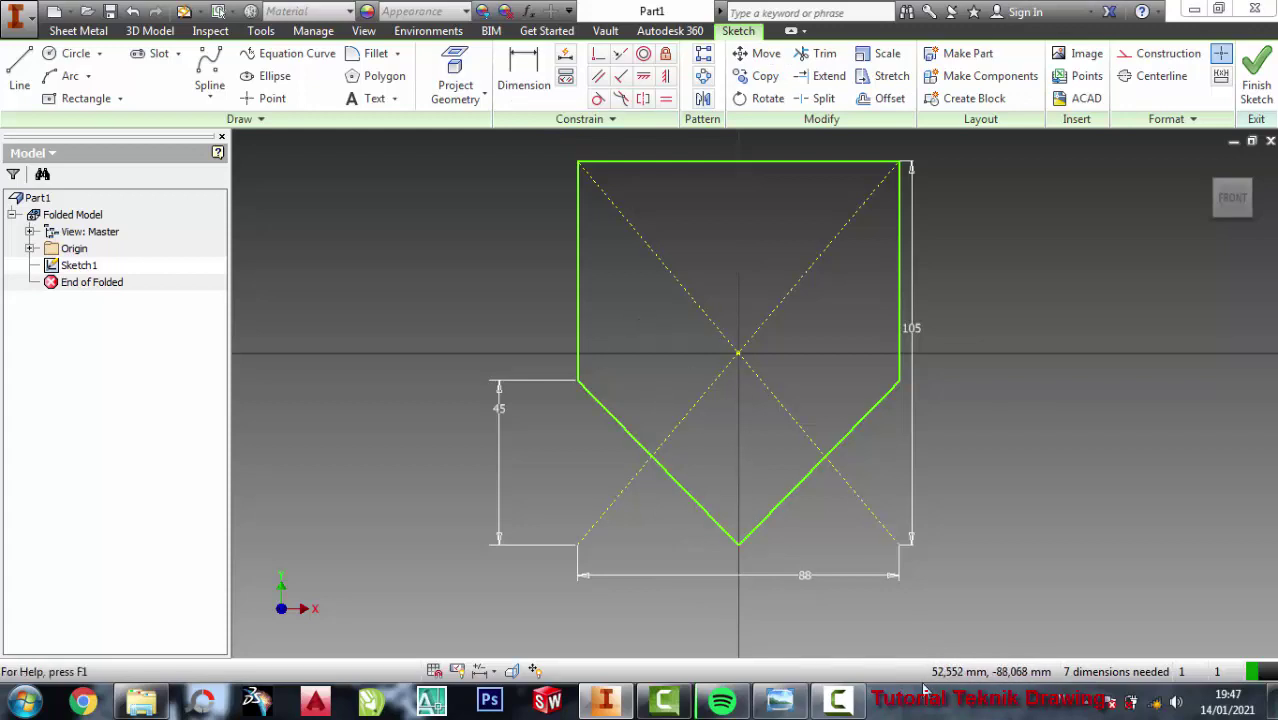
left_click(779, 700)
scroll(1018, 374, "up", 1)
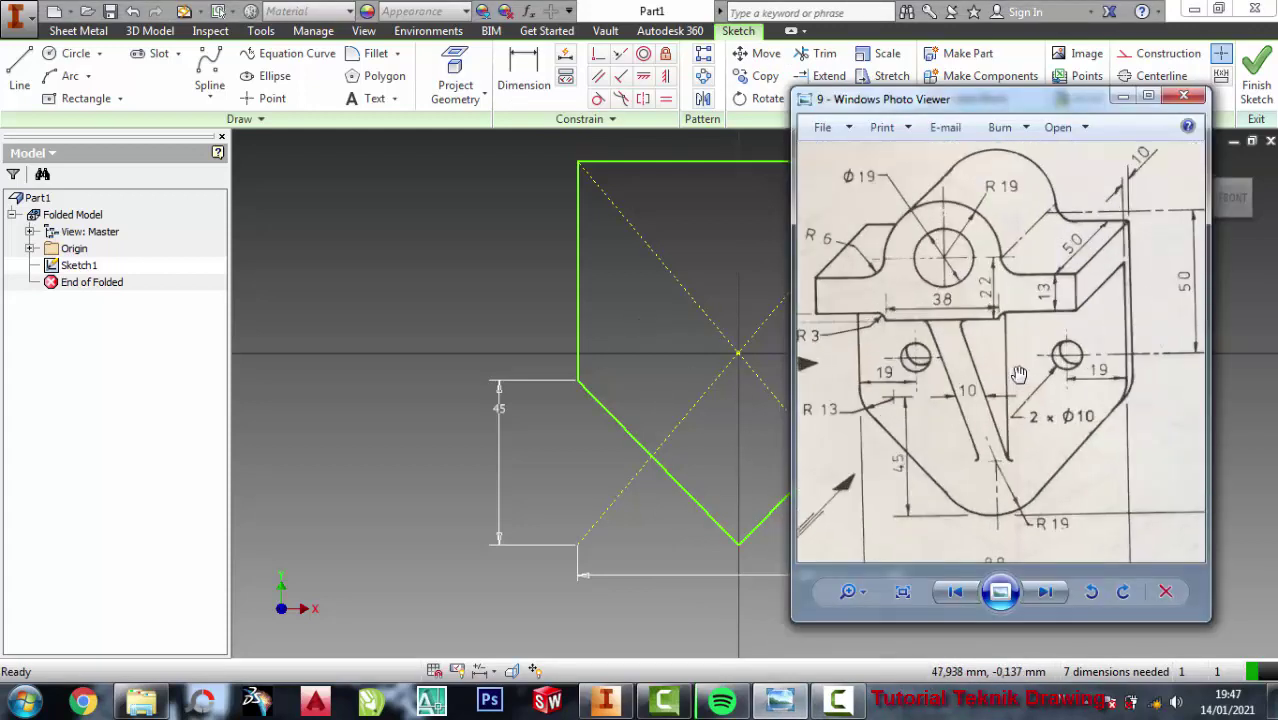
scroll(1062, 384, "up", 1)
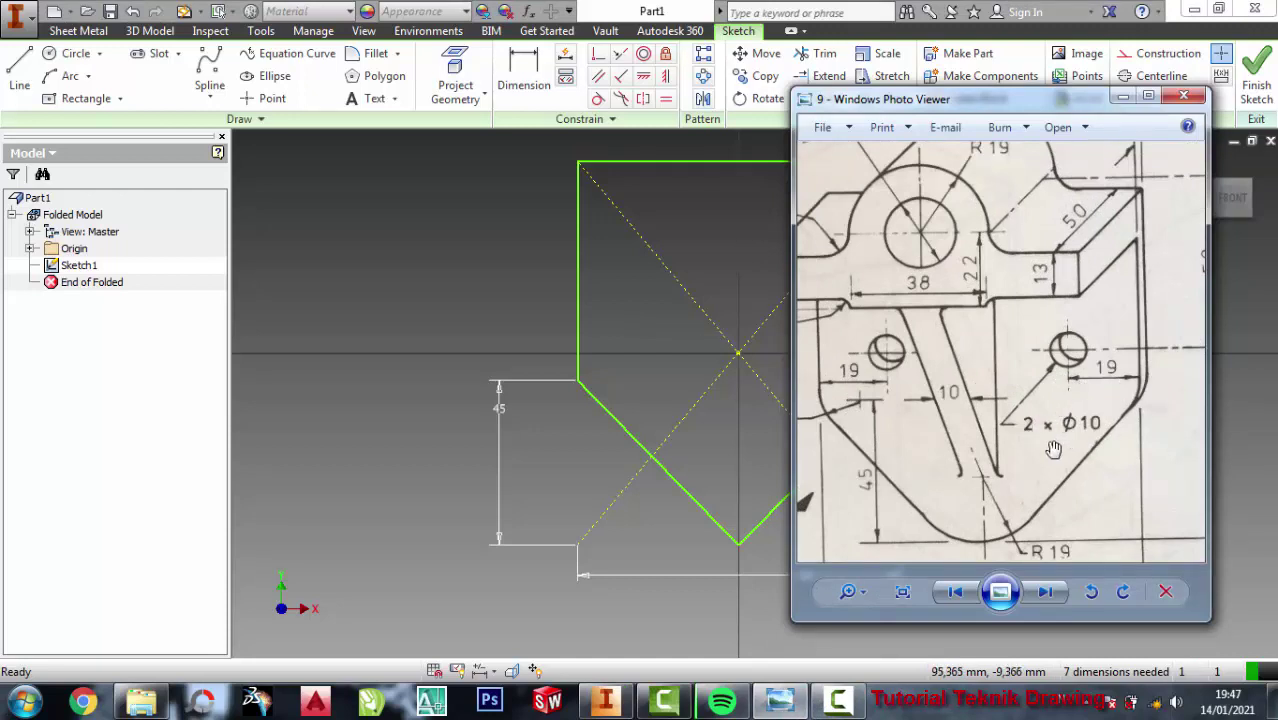
scroll(1041, 392, "down", 2)
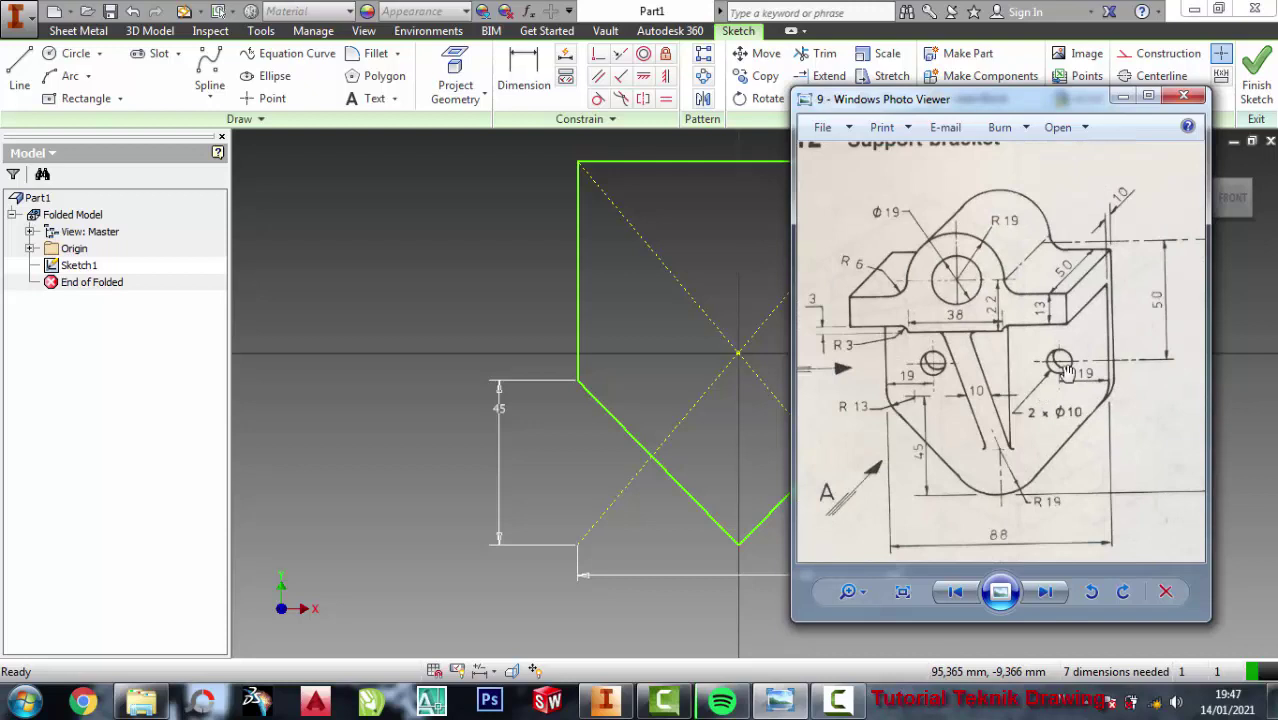
left_click(745, 315)
- Draw a small hole circle right of the plate centre, just above the lower slanted edge
left_click(75, 53)
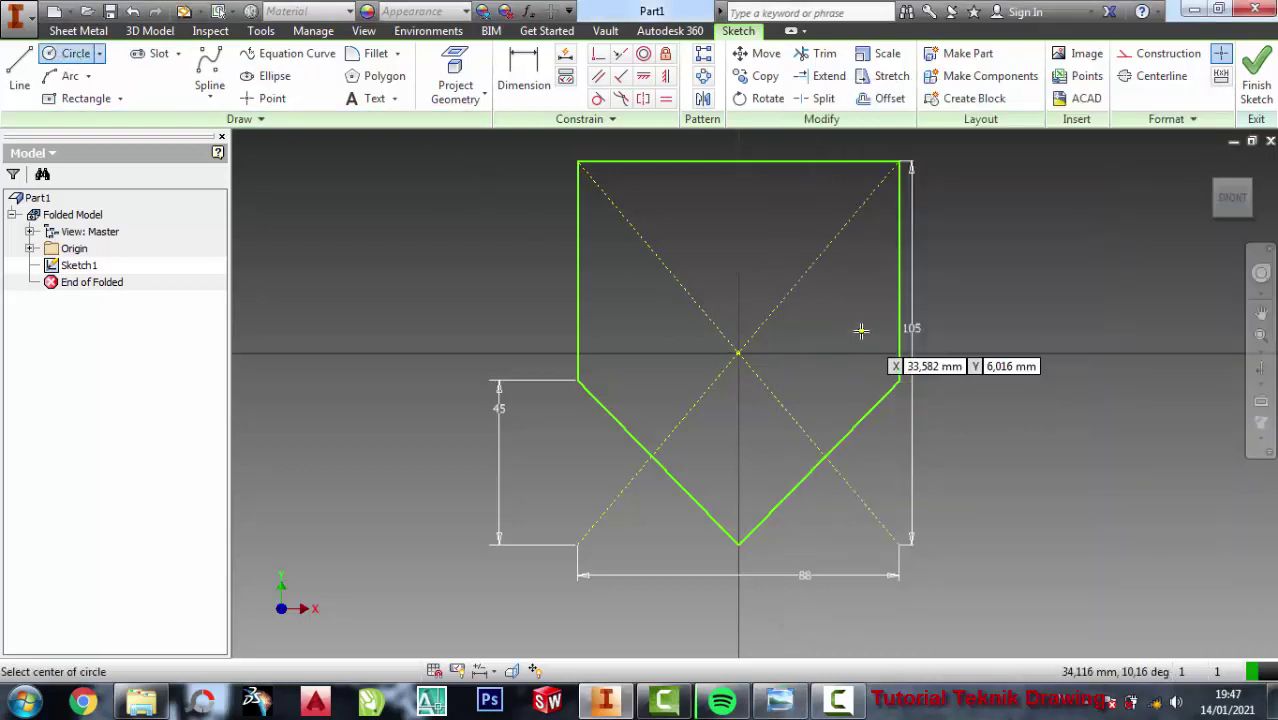
left_click(861, 362)
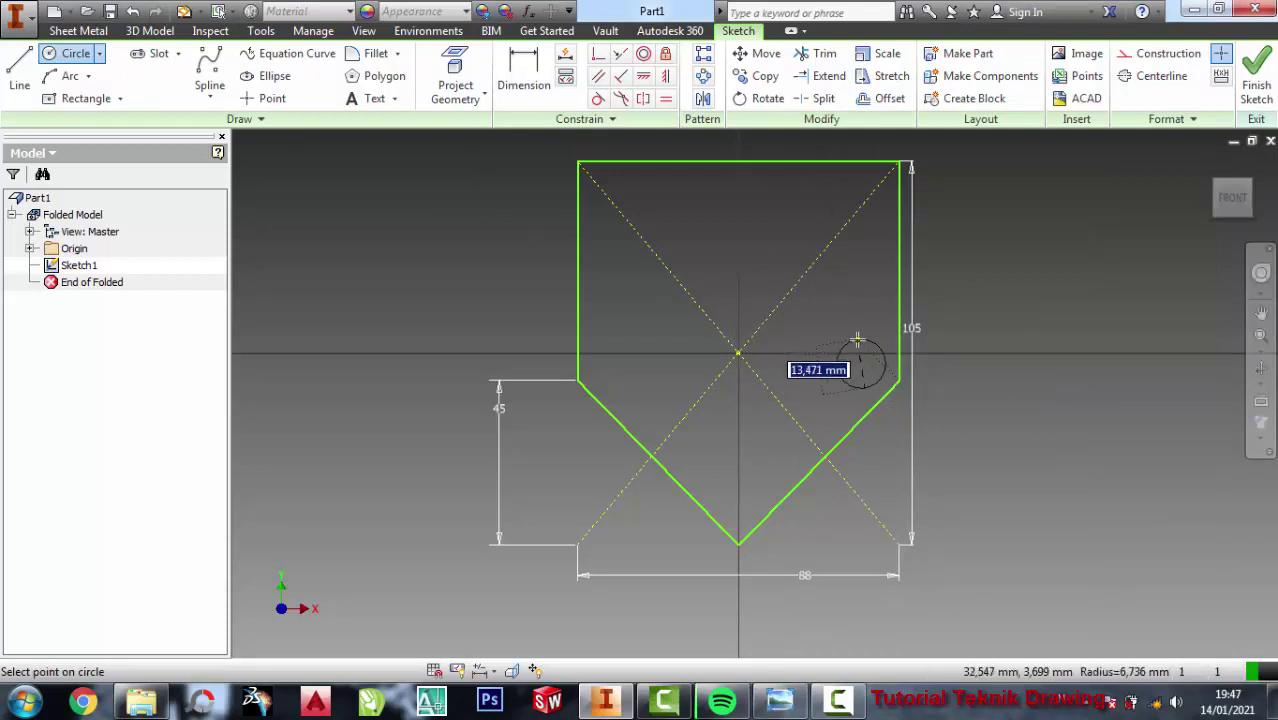
left_click(857, 339)
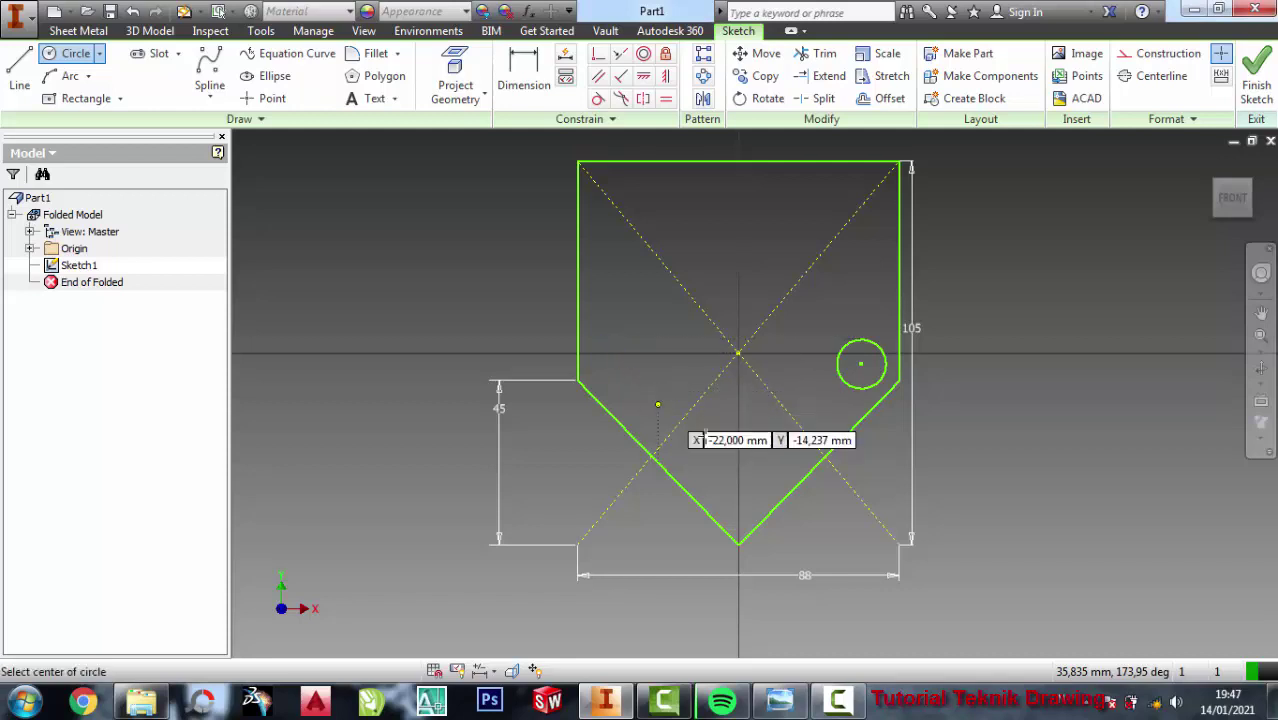
key("Escape")
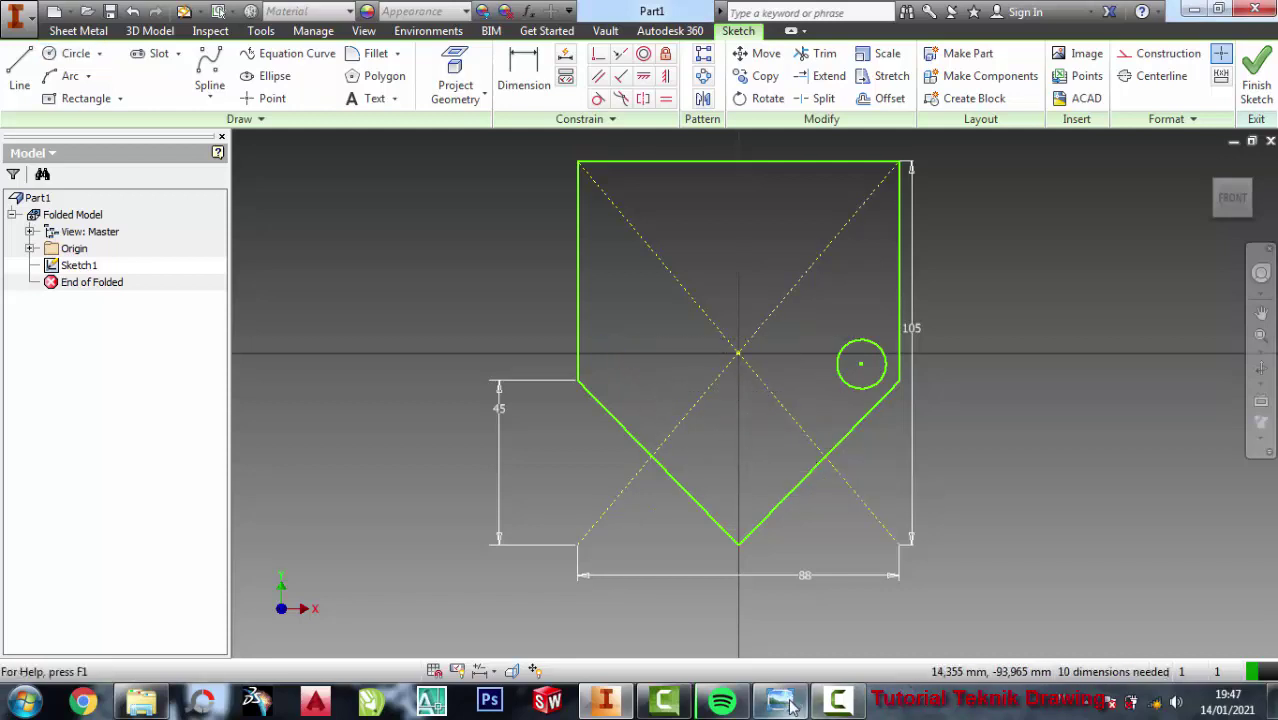
- Check the 2×Ø10 holes on the reference drawing, then return to the sketch
left_click(790, 705)
scroll(1064, 392, "up", 2)
scroll(1045, 441, "up", 1)
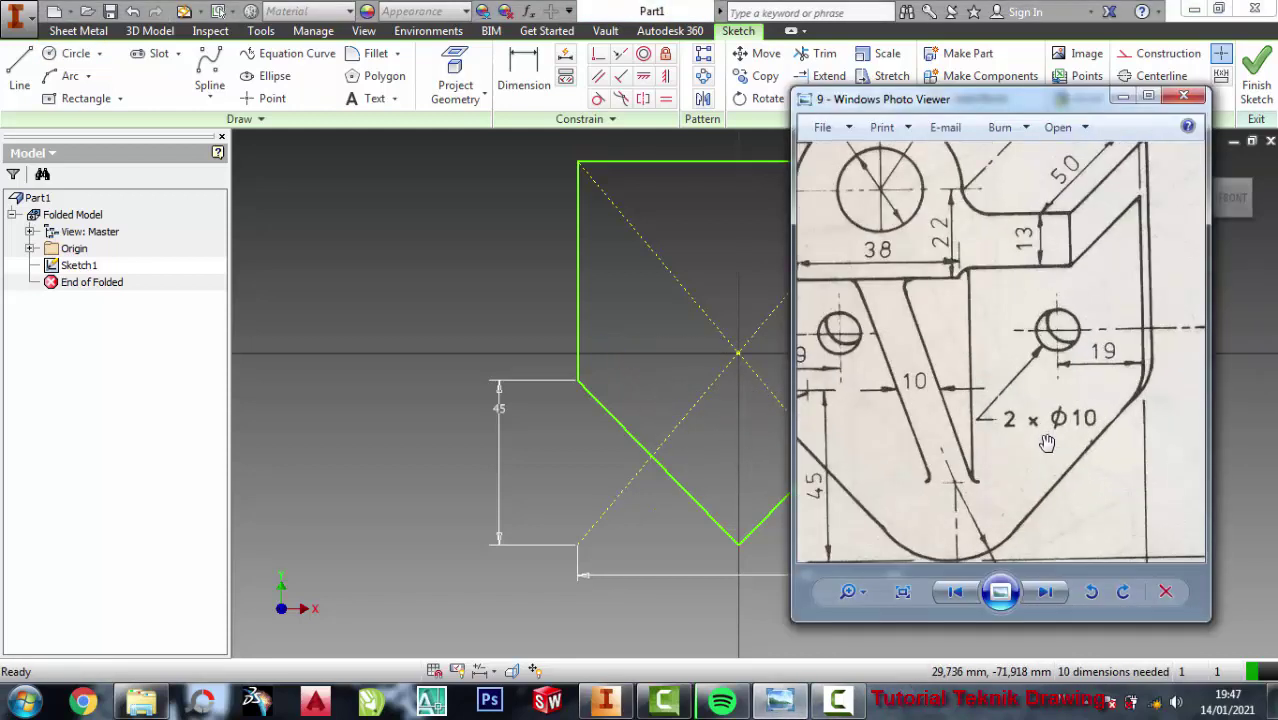
scroll(1040, 444, "up", 1)
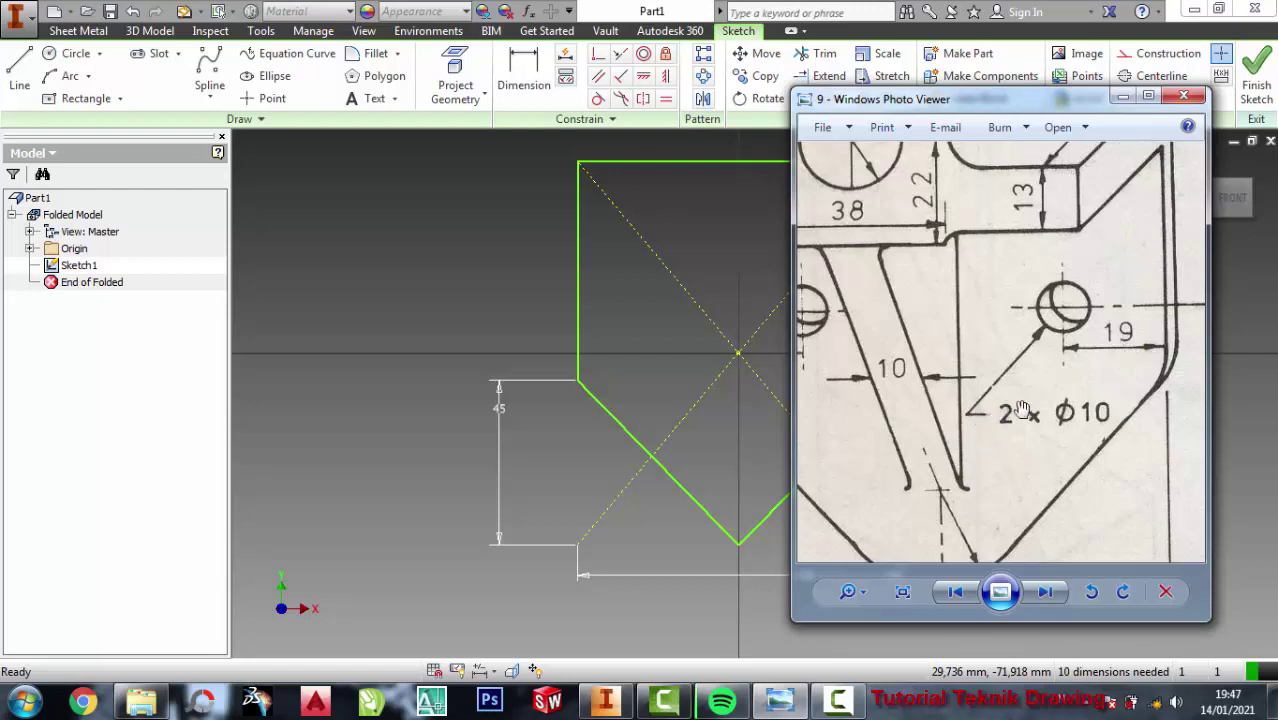
scroll(1082, 440, "down", 1)
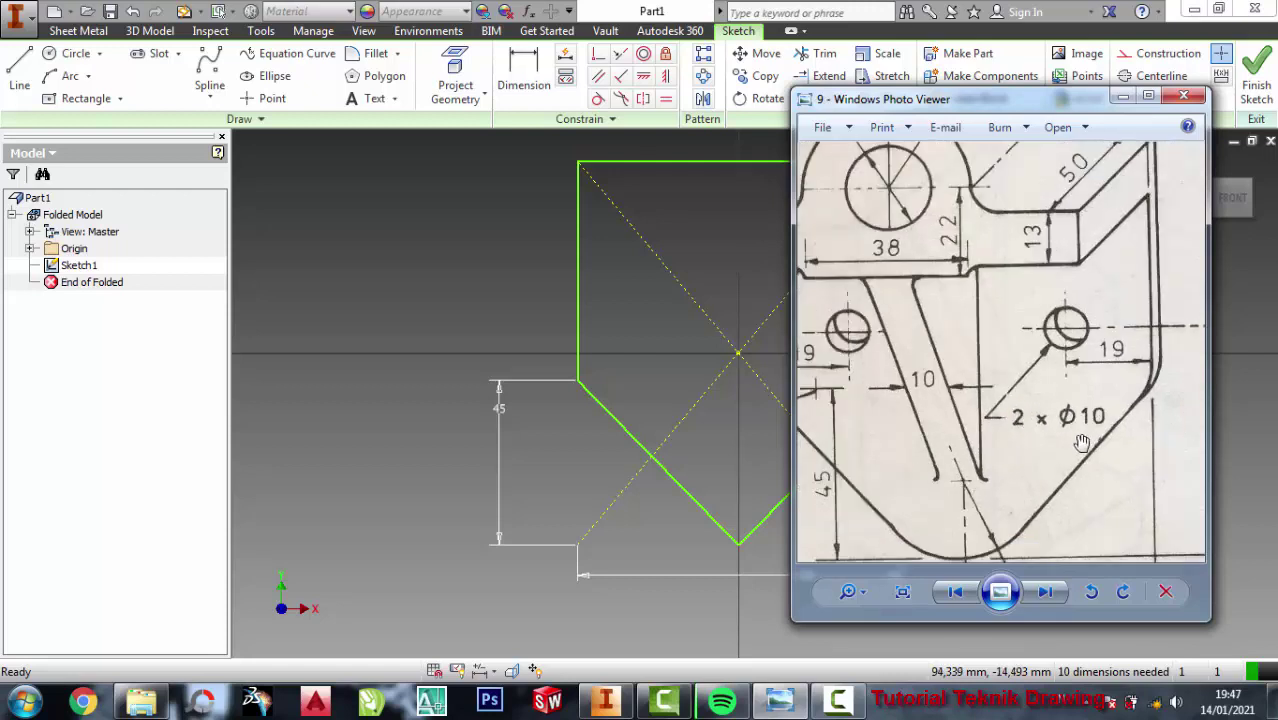
scroll(1052, 436, "down", 1)
scroll(890, 368, "up", 1)
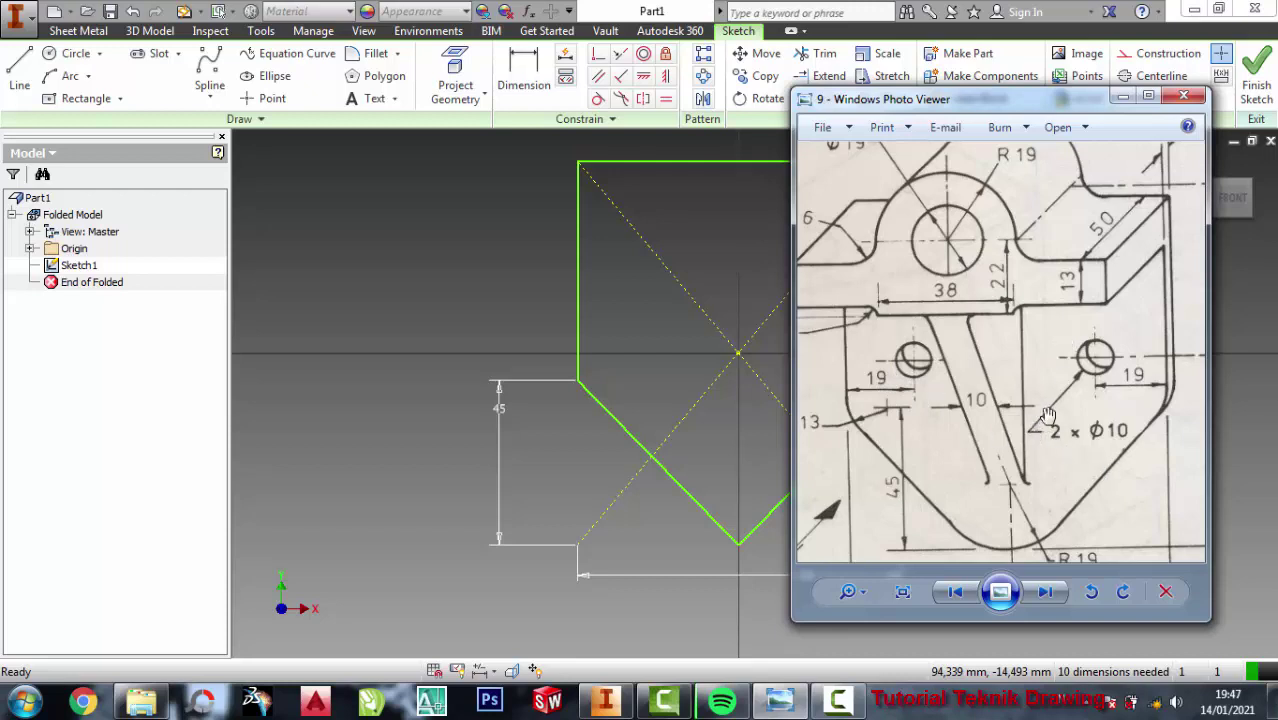
left_click(456, 282)
- Dimension the hole circle to a 10 mm diameter
left_click(516, 68)
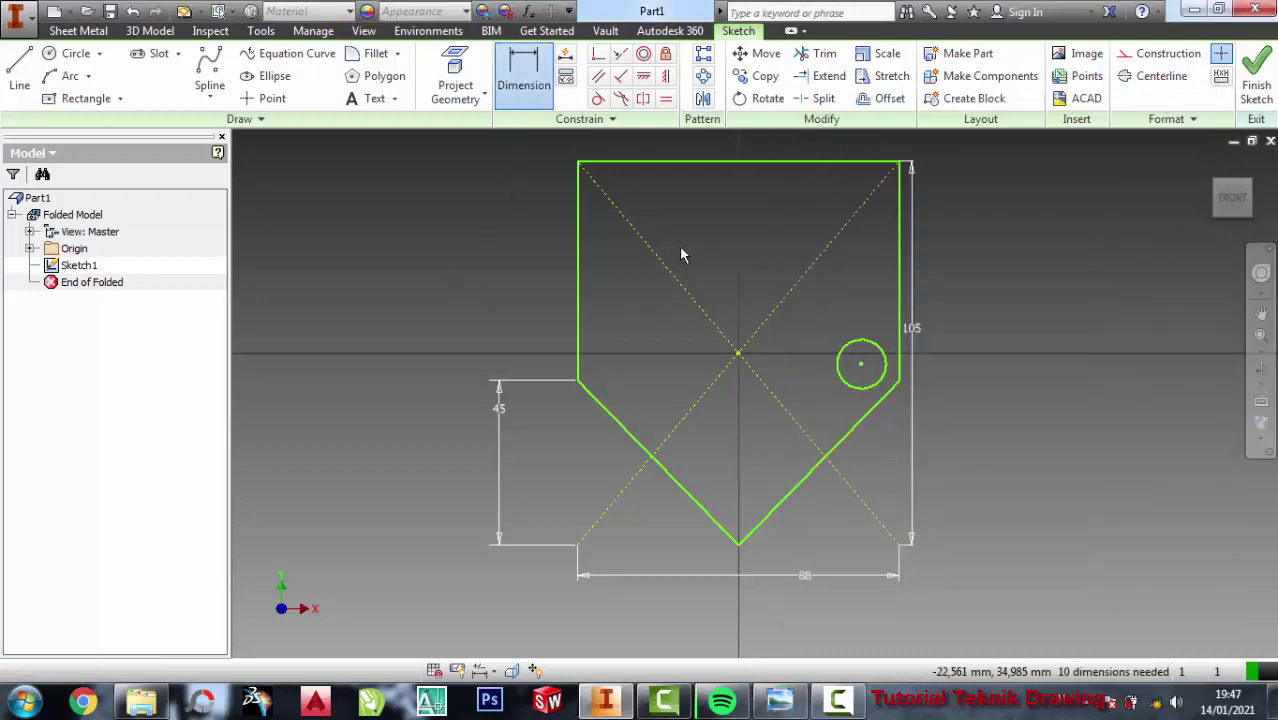
left_click(852, 384)
left_click(963, 419)
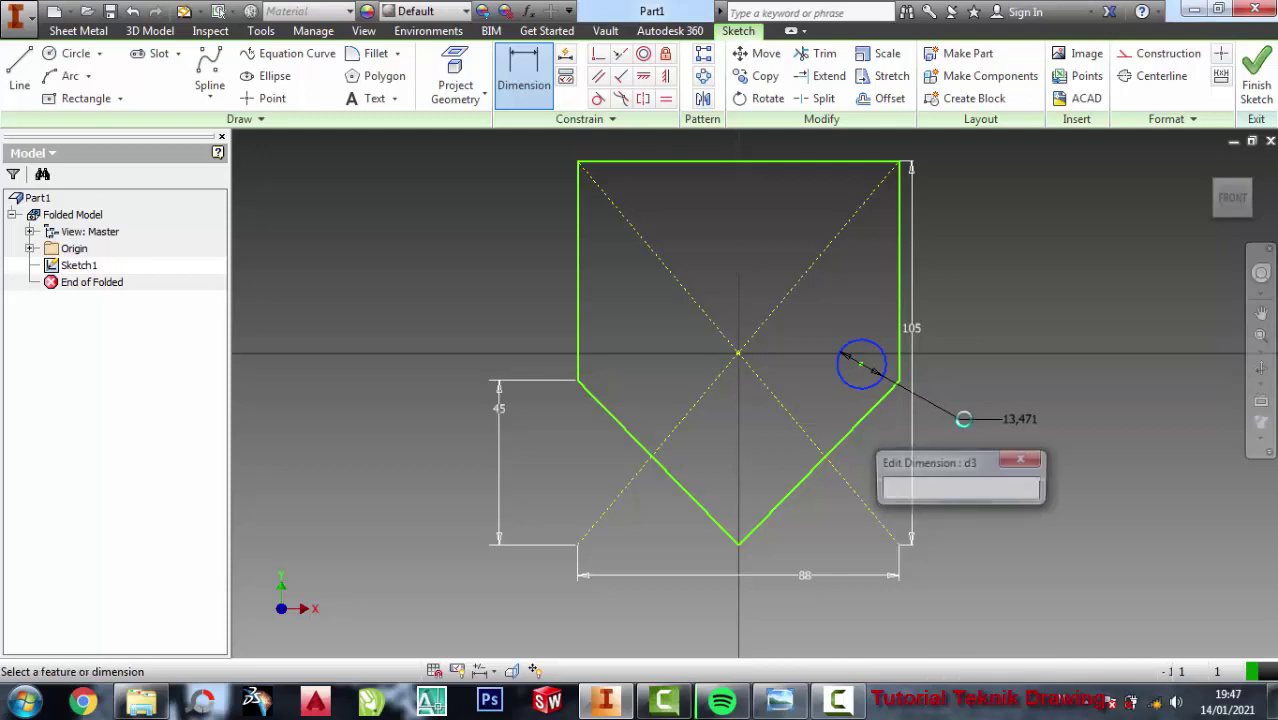
type("10")
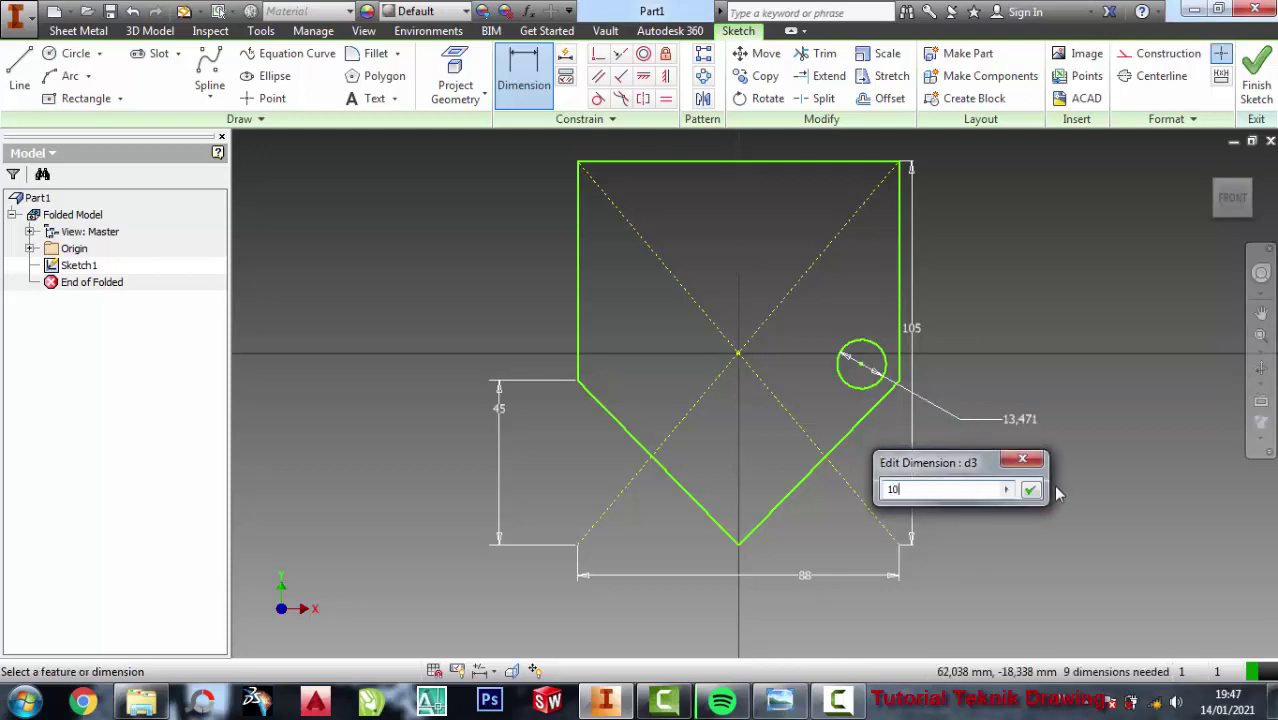
left_click(1032, 491)
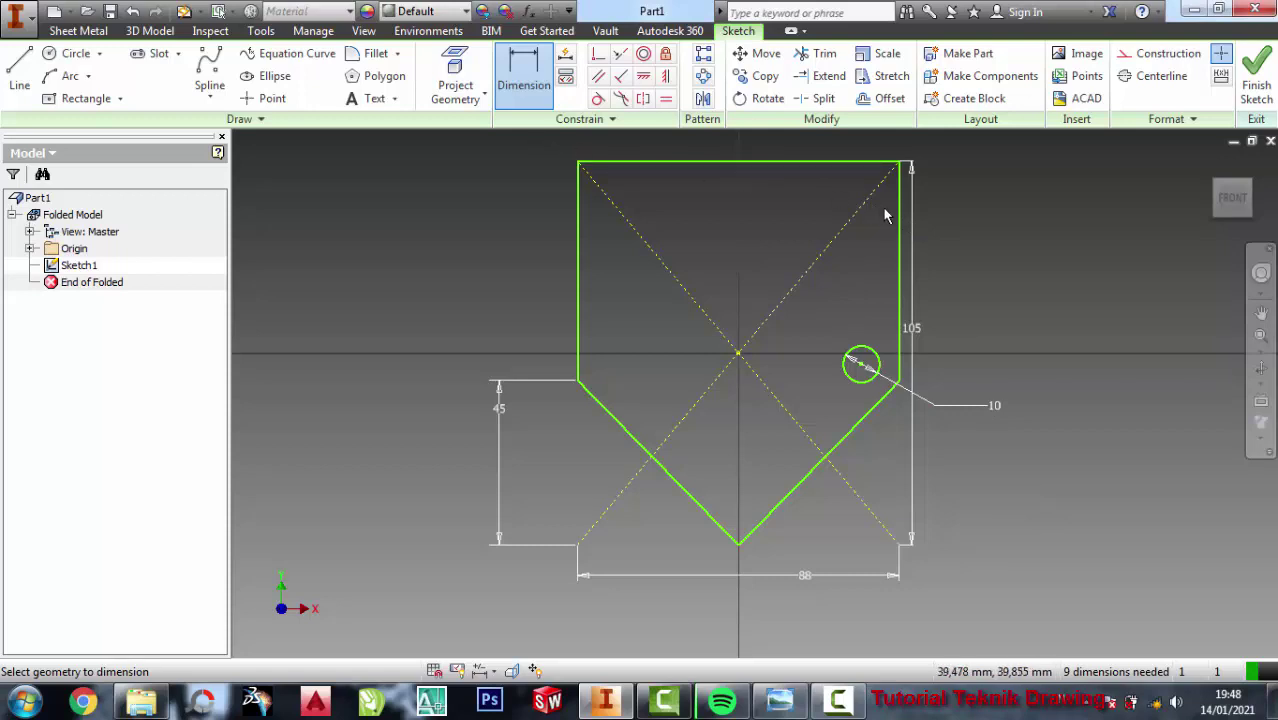
- Set the hole centre 50 mm below the plate's top edge
left_click(886, 162)
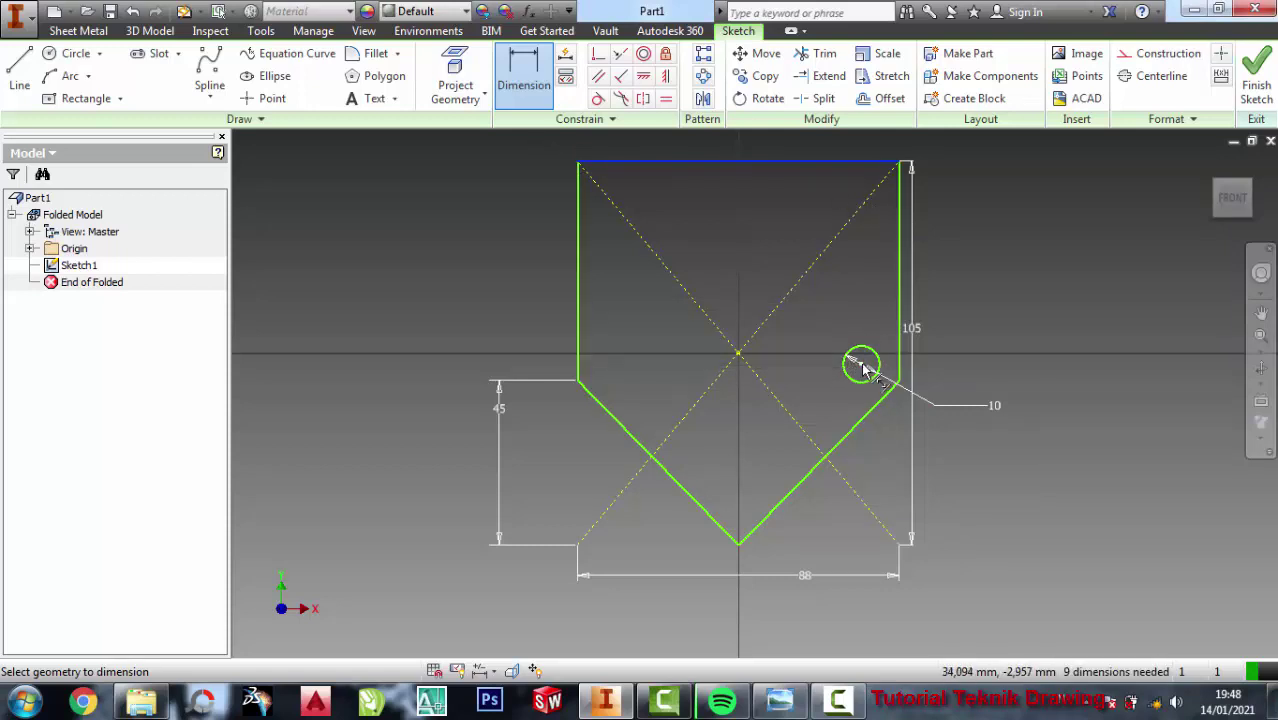
left_click(863, 368)
left_click(984, 310)
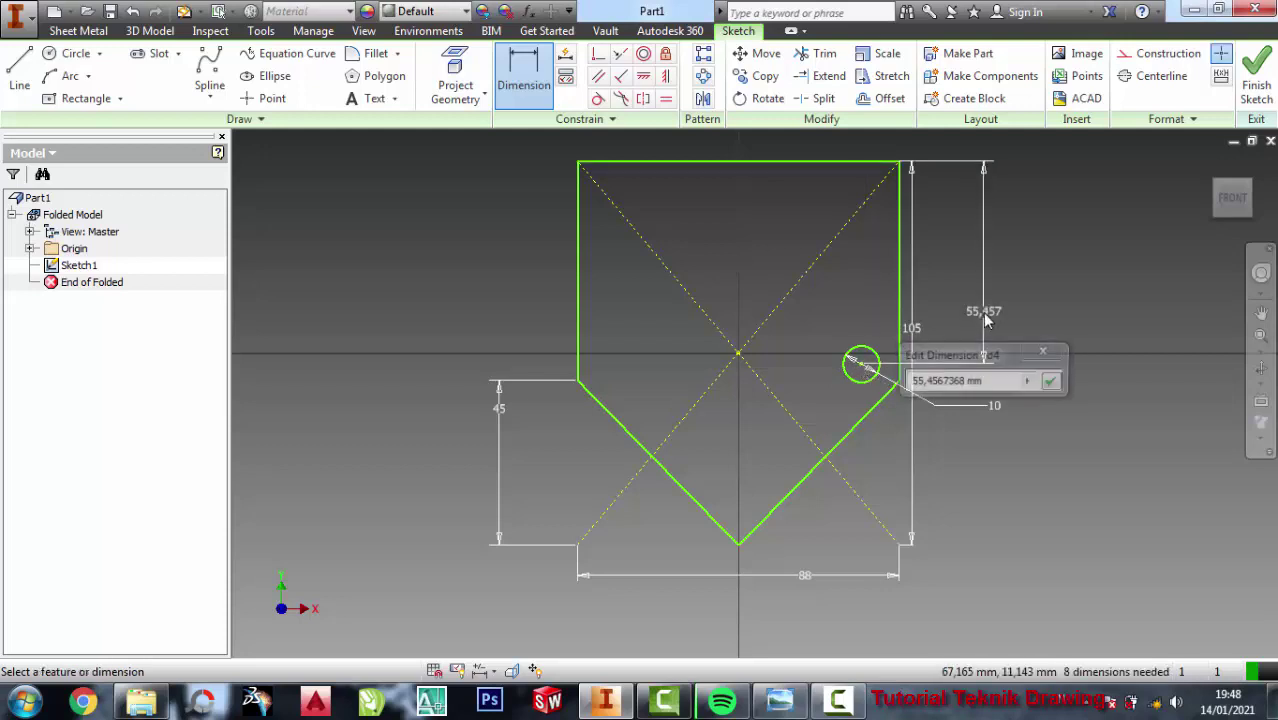
left_click_drag(922, 381, 844, 392)
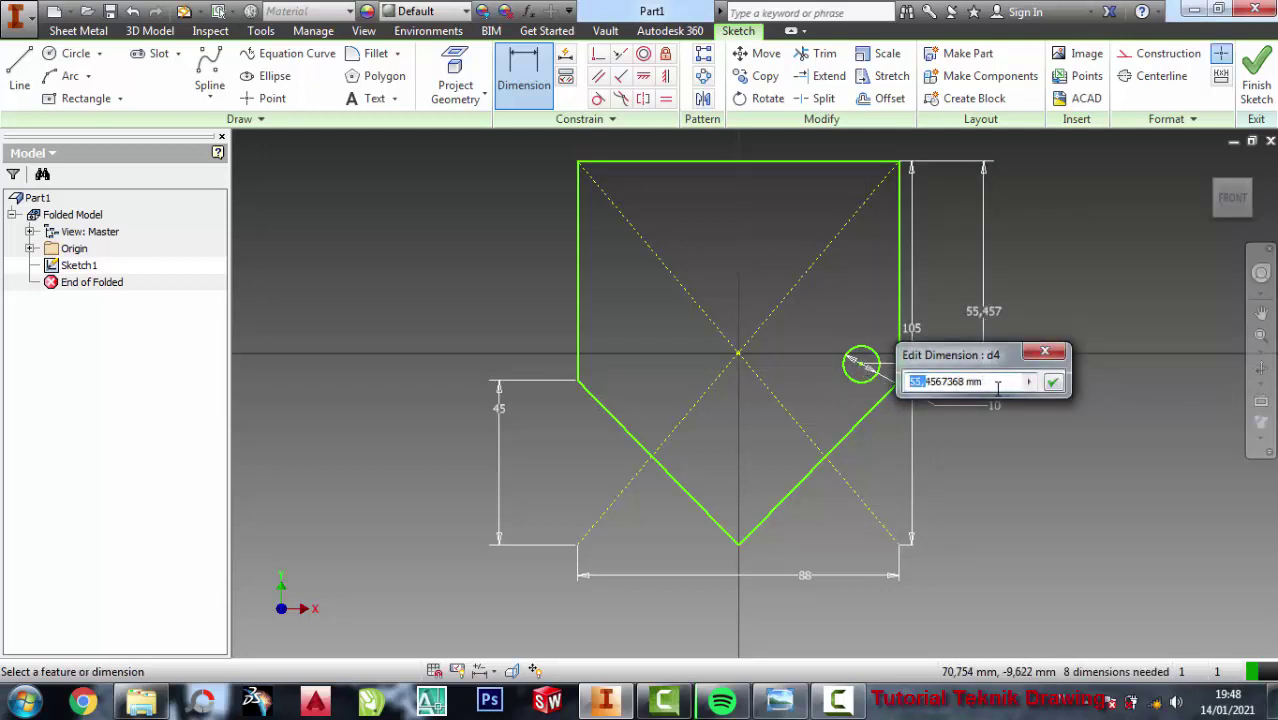
left_click_drag(997, 389, 880, 392)
type("50")
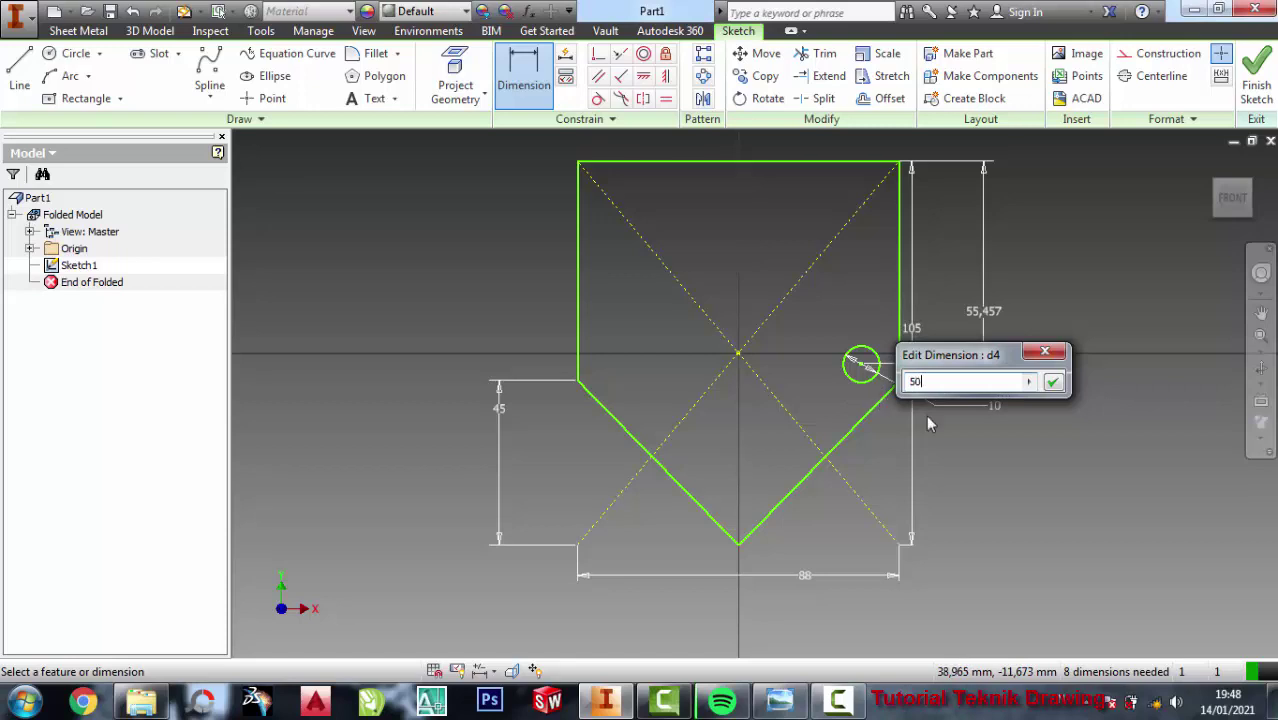
left_click(1053, 383)
- Set the hole centre 19 mm in from the plate's right edge
scroll(830, 340, "up", 2)
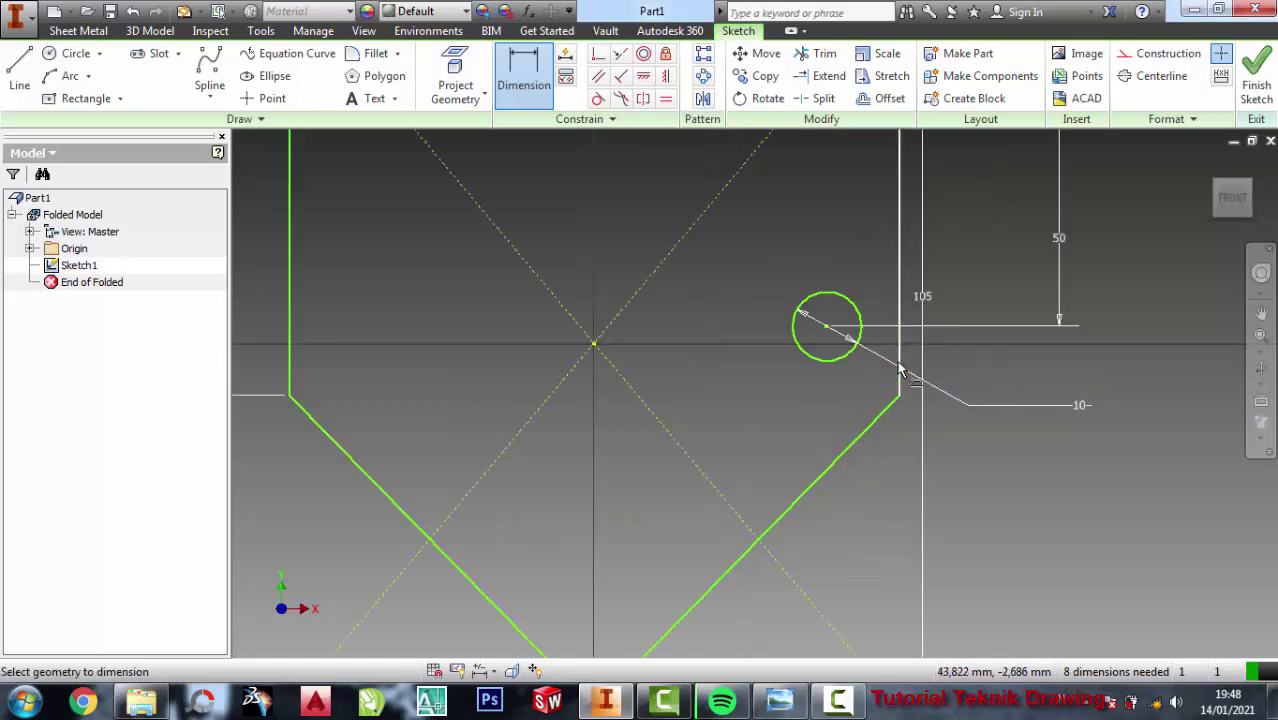
scroll(795, 333, "up", 3)
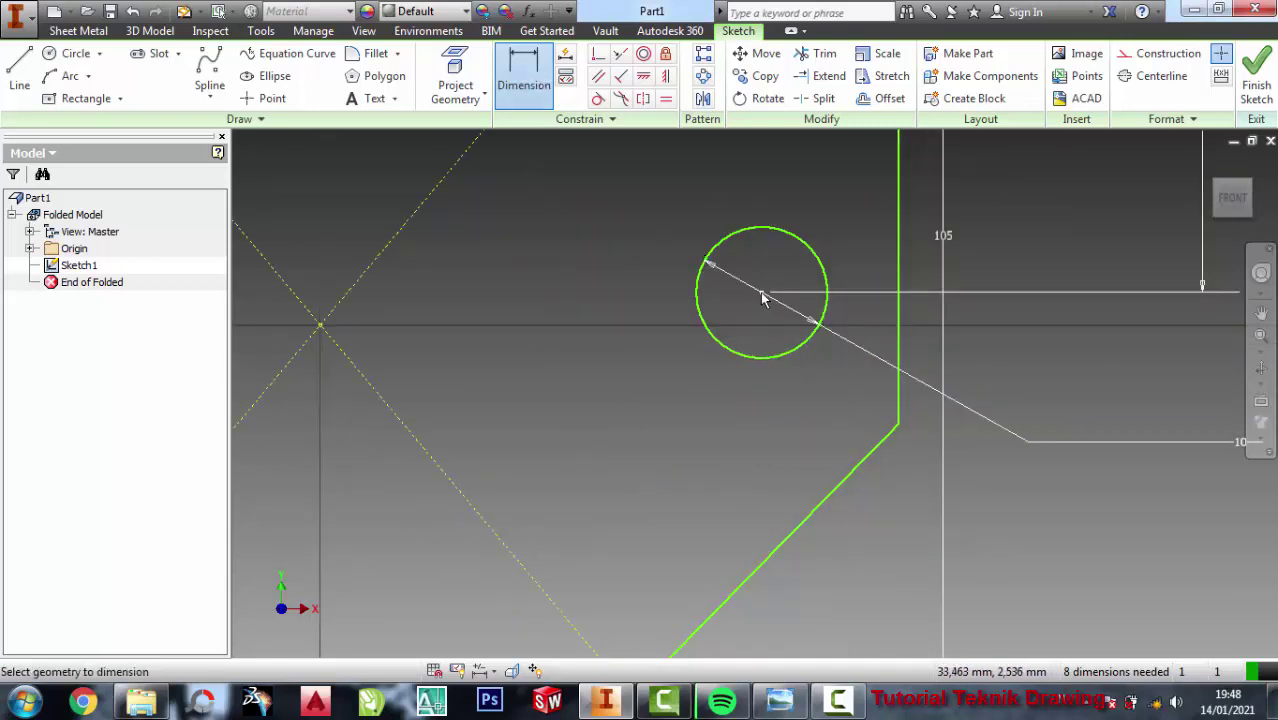
left_click(762, 293)
left_click(897, 360)
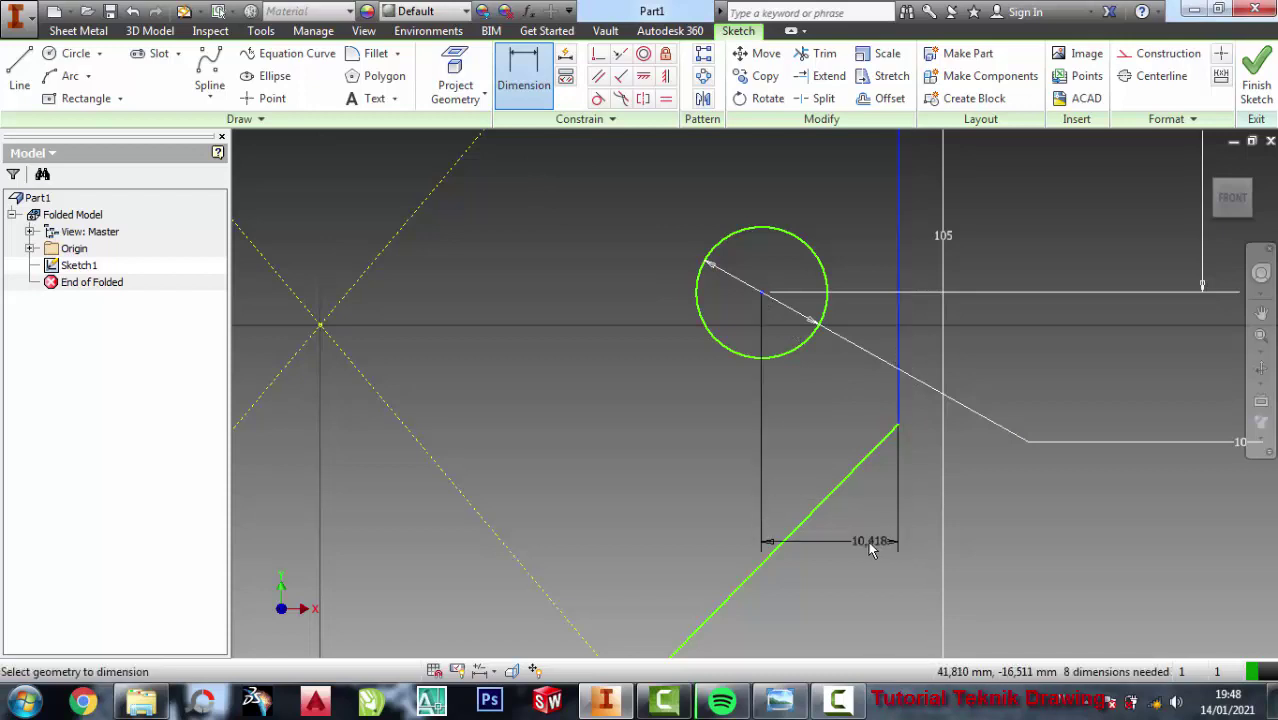
left_click(870, 531)
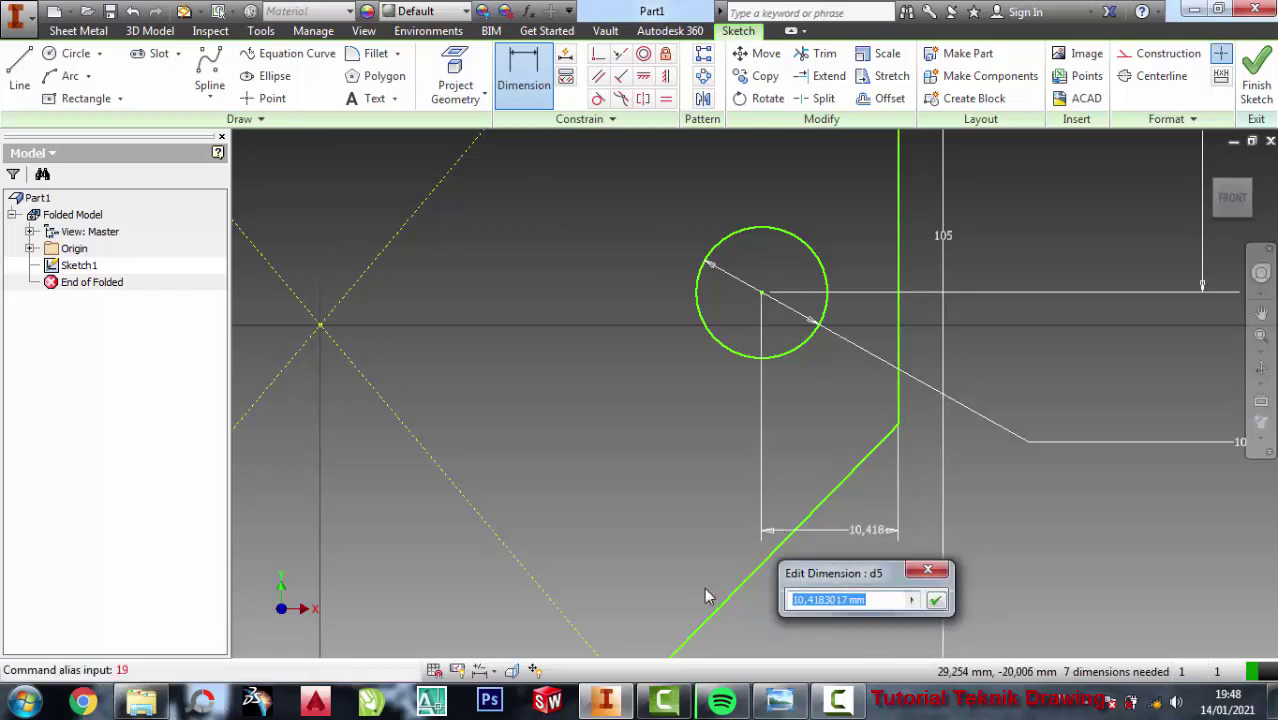
type("19")
left_click(936, 600)
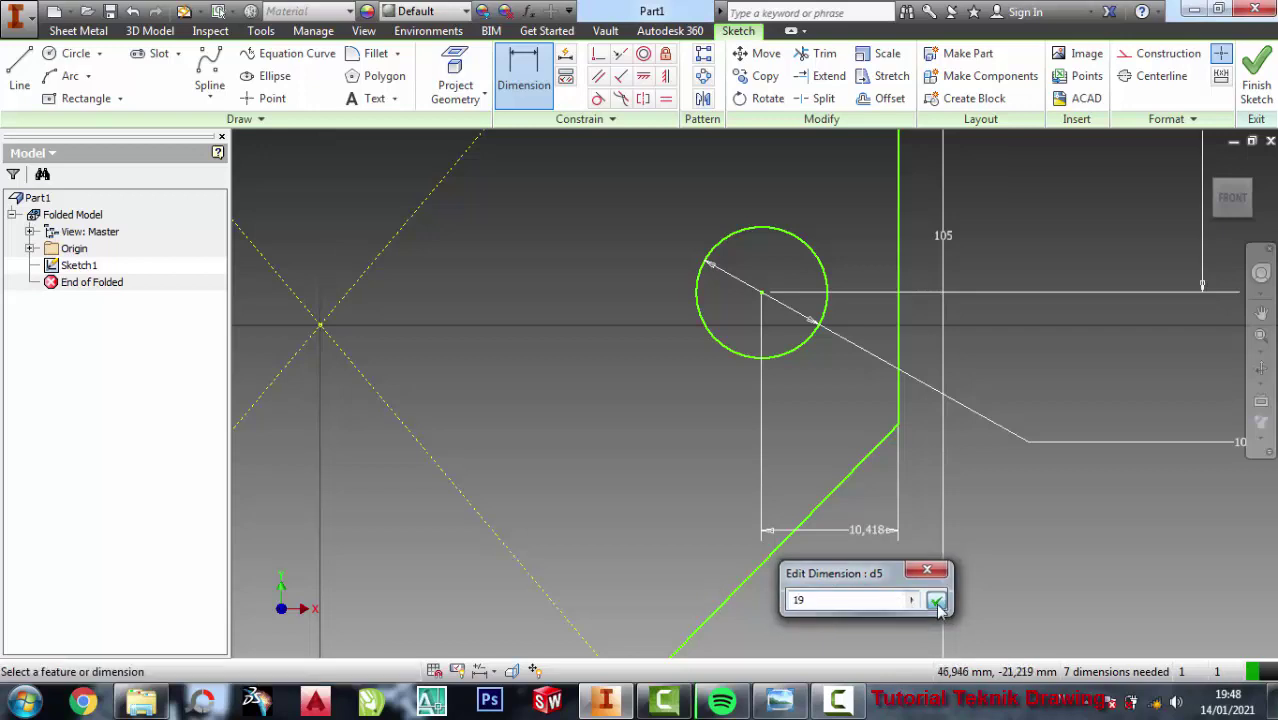
- Zoom through the reference drawing's hole positions, then zoom the Inventor sketch to fit the outline
left_click(780, 702)
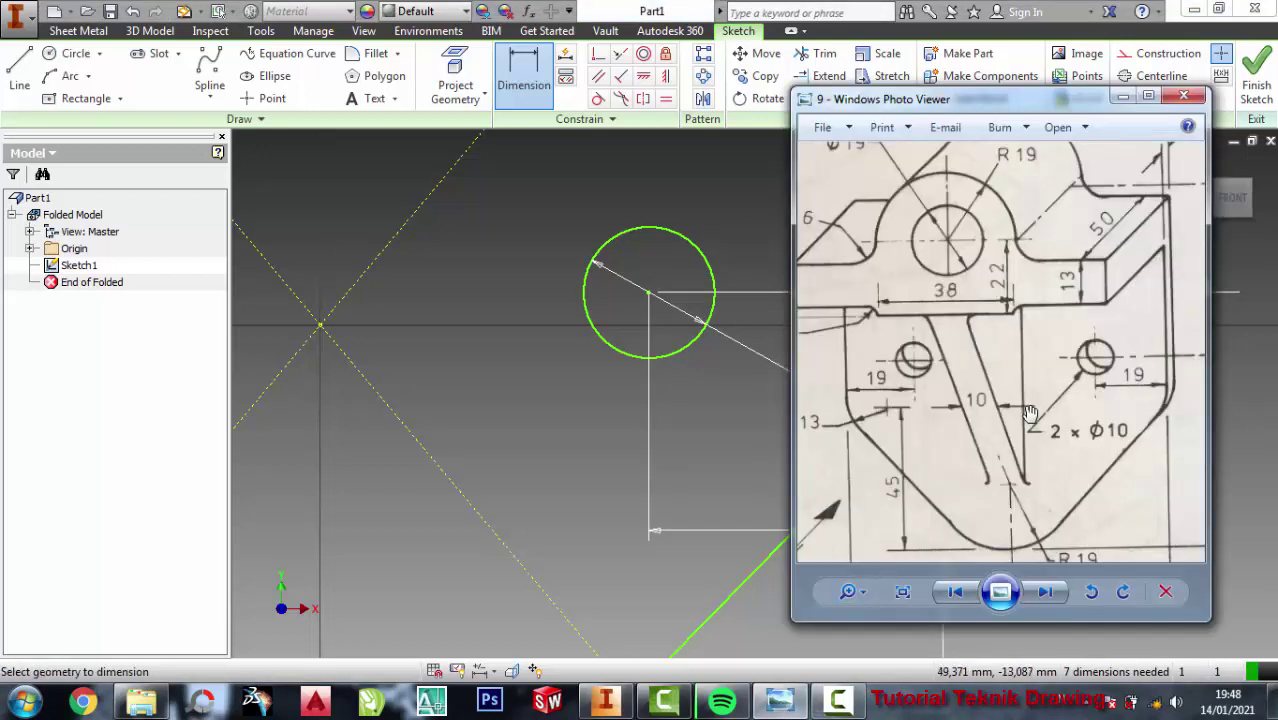
scroll(1056, 468, "up", 1)
scroll(1060, 436, "up", 1)
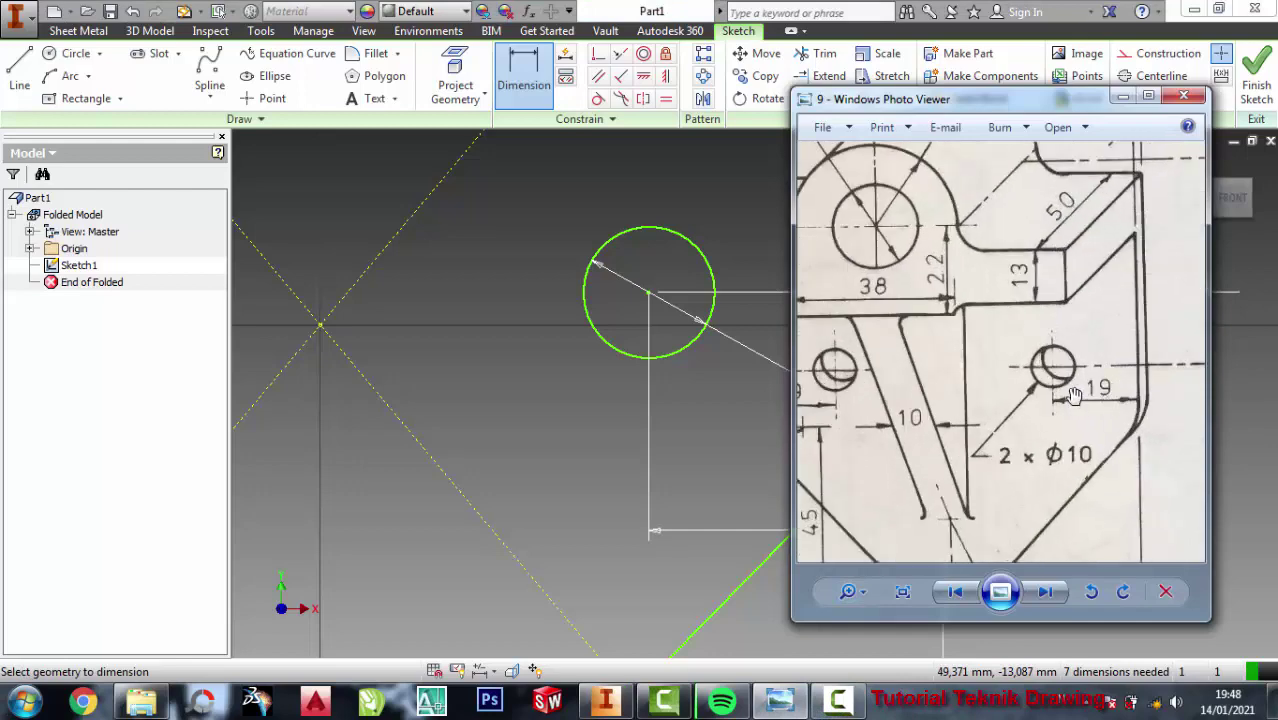
scroll(1063, 420, "down", 1)
scroll(1133, 349, "down", 1)
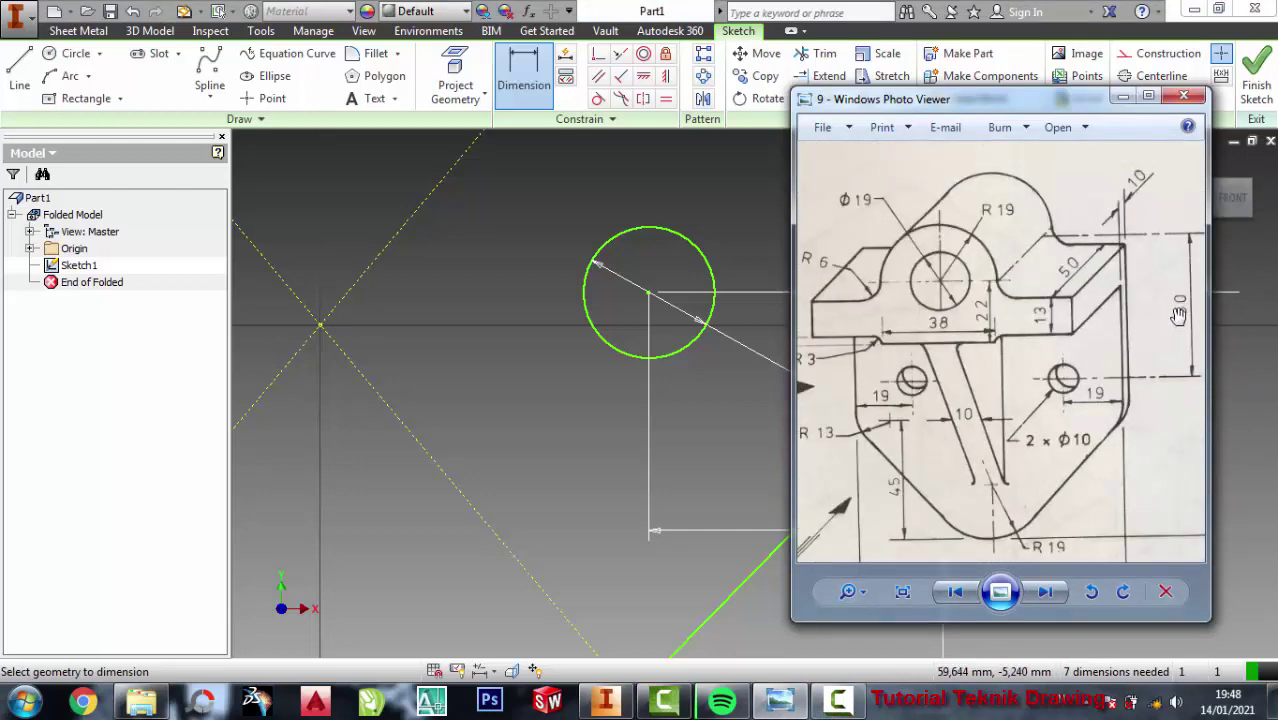
left_click(760, 364)
scroll(891, 354, "down", 3)
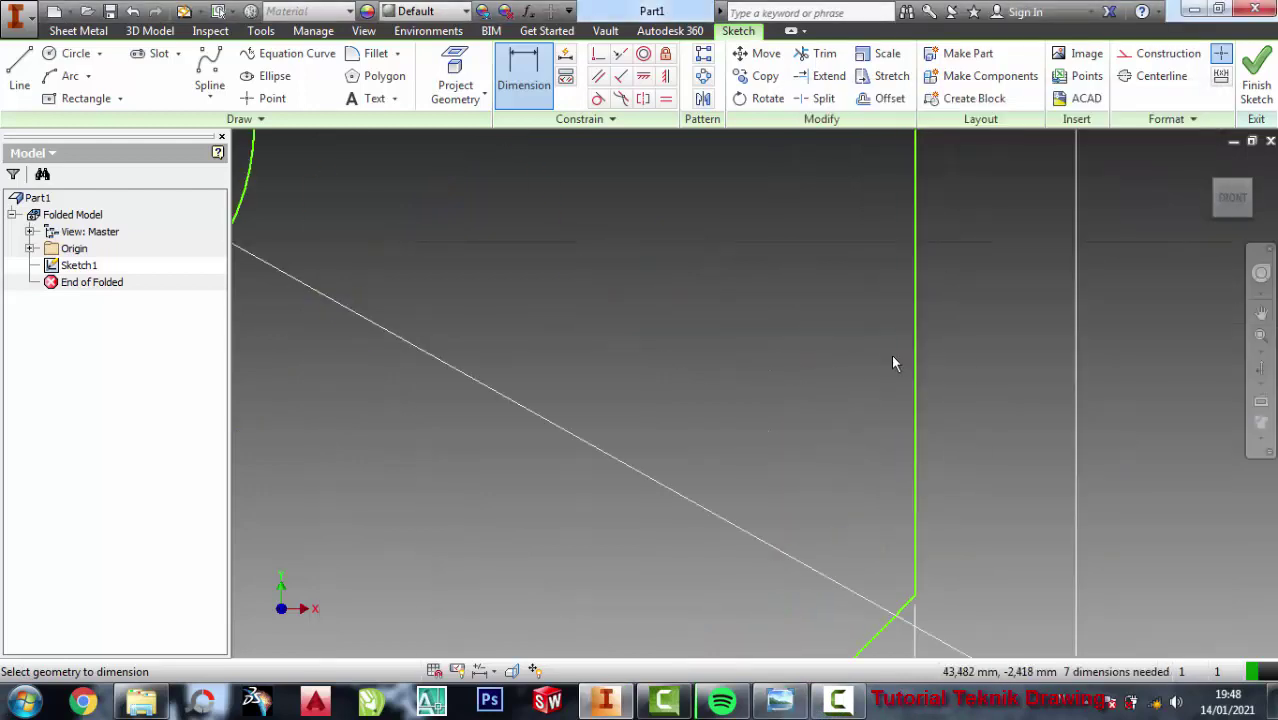
scroll(891, 354, "up", 5)
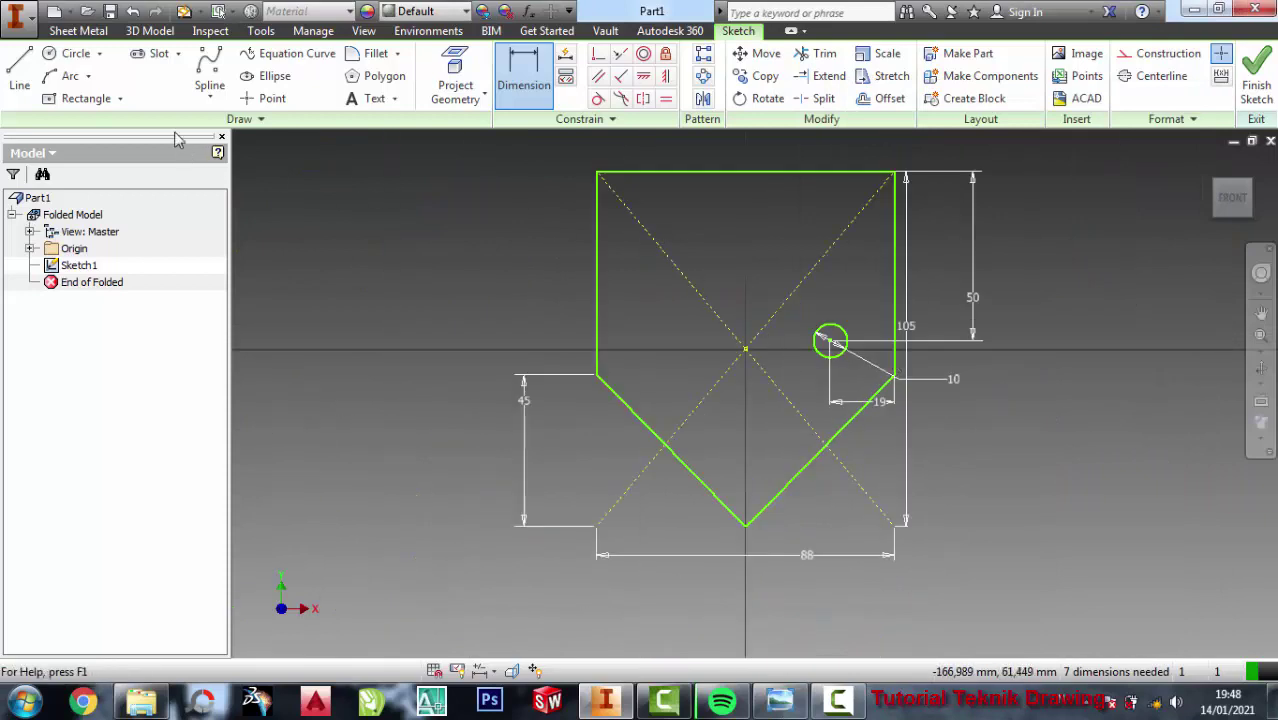
- Draw a short vertical line down from the sketch centre to use as a mirror axis
left_click(19, 70)
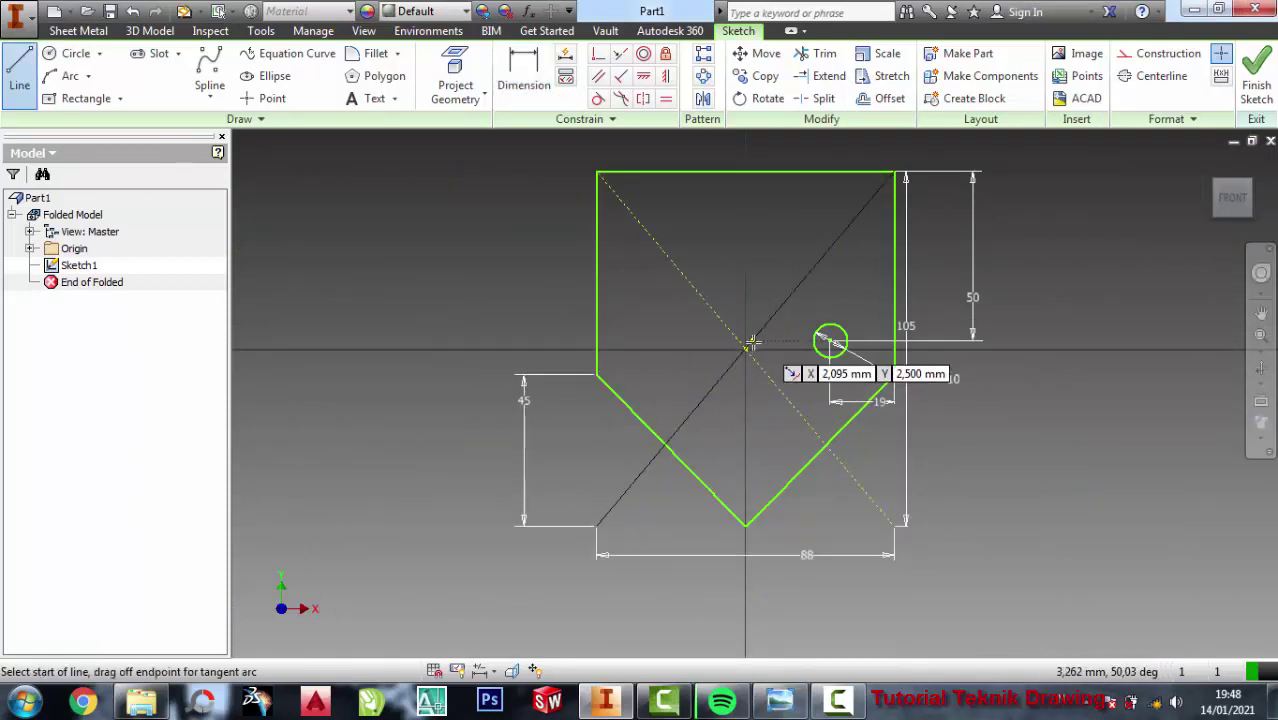
left_click(745, 349)
left_click(745, 348)
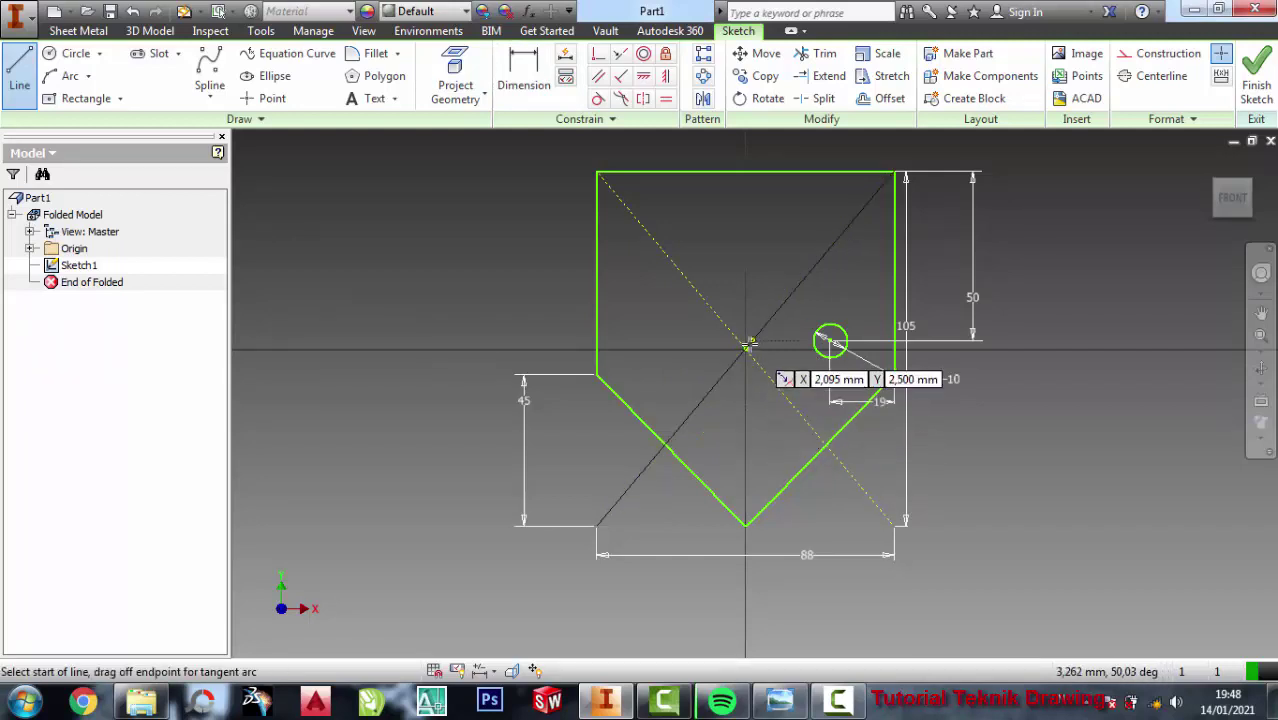
left_click(745, 348)
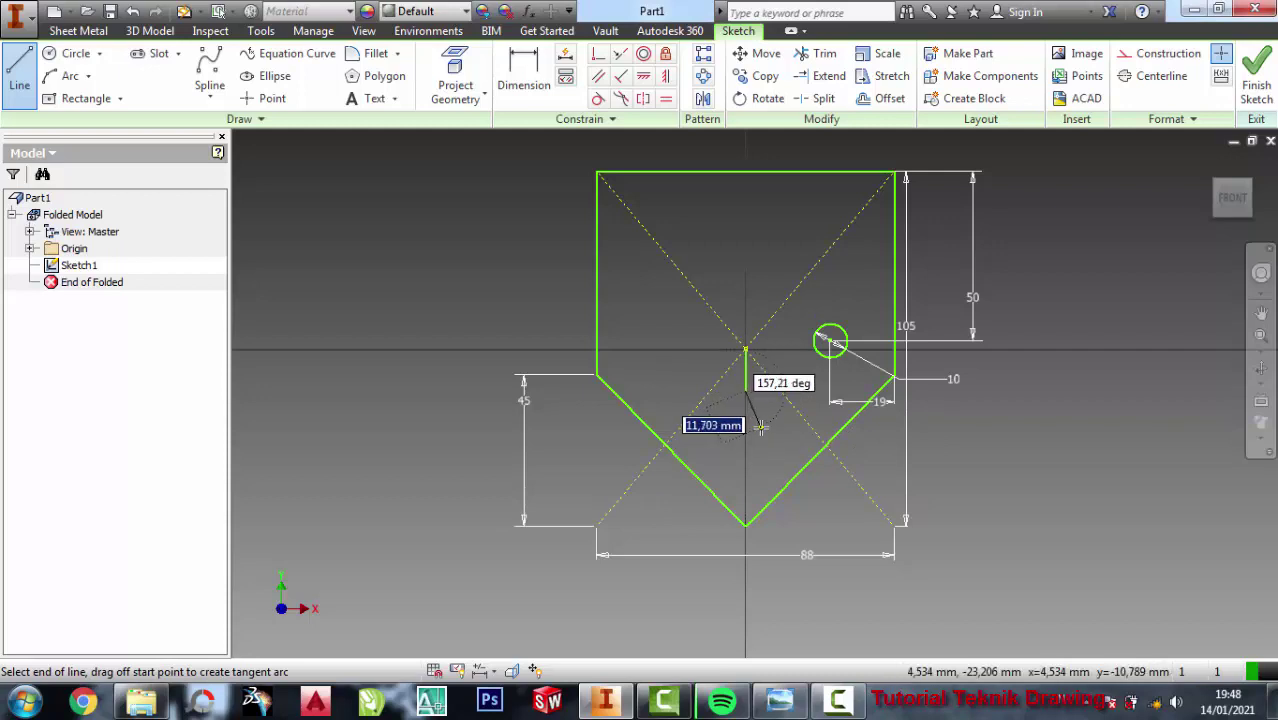
key("Return")
key("Escape")
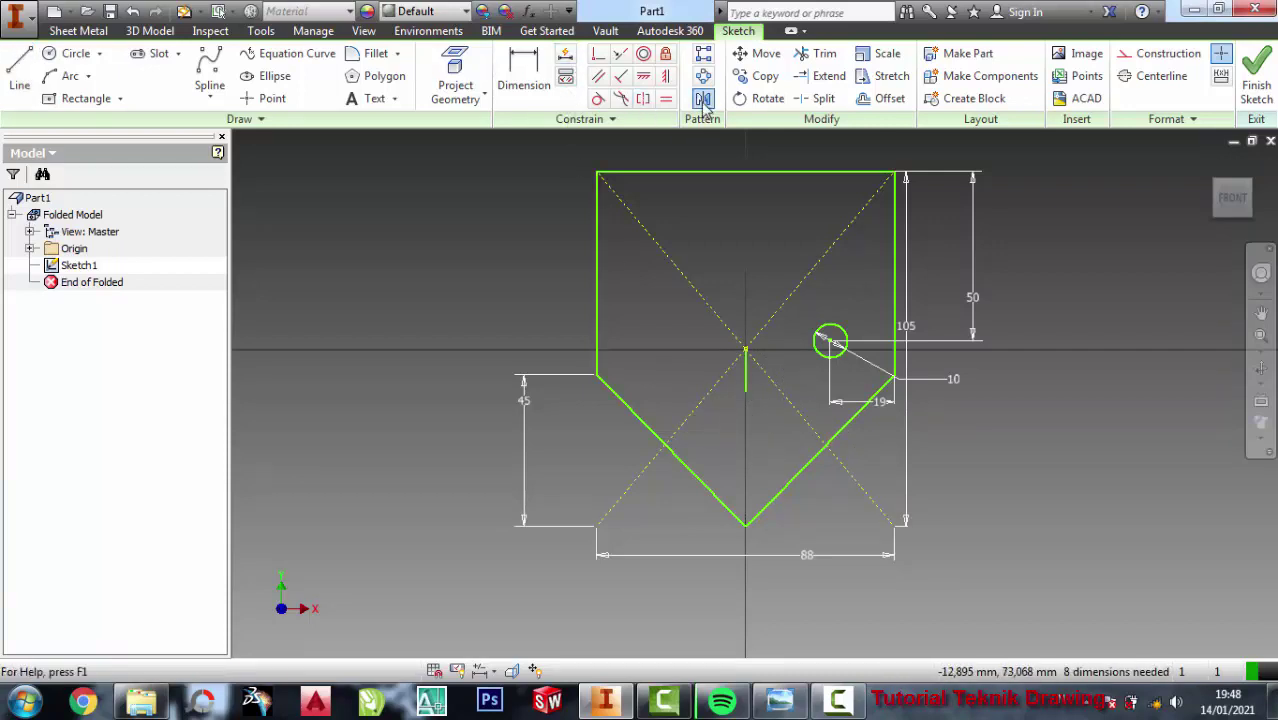
- Mirror the hole circle across the short vertical line onto the plate's left side
left_click(703, 98)
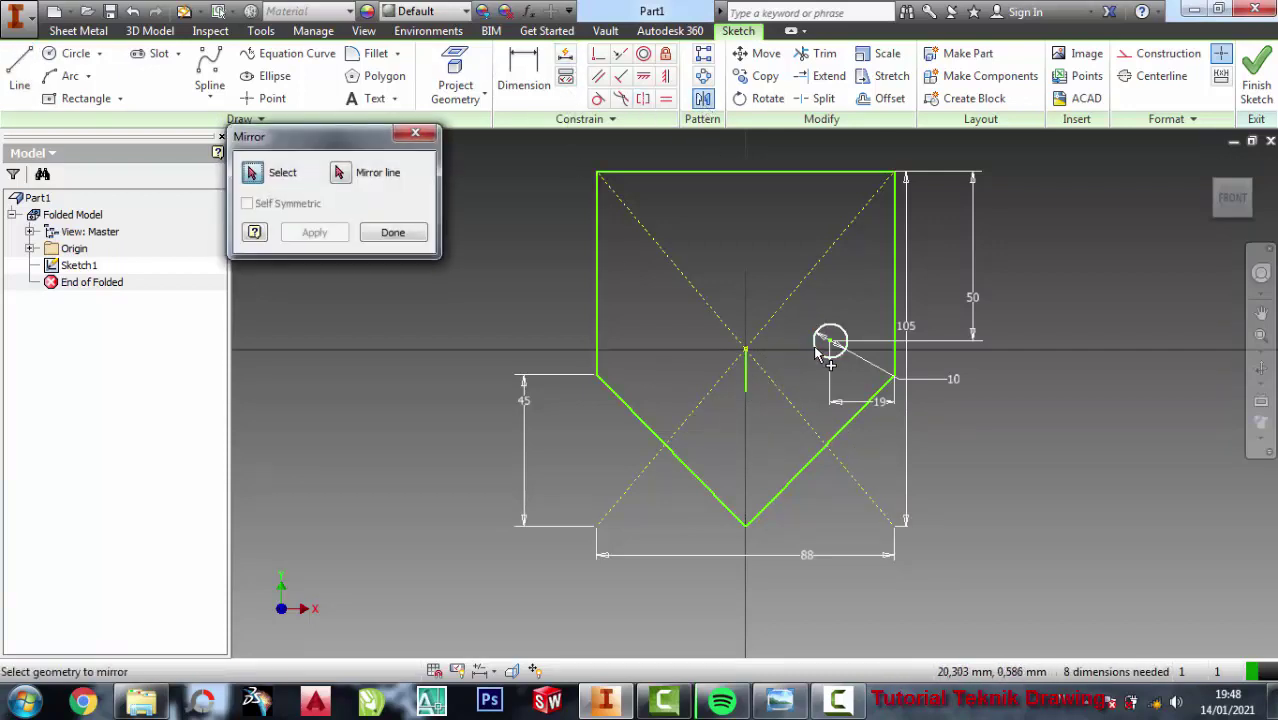
left_click(342, 173)
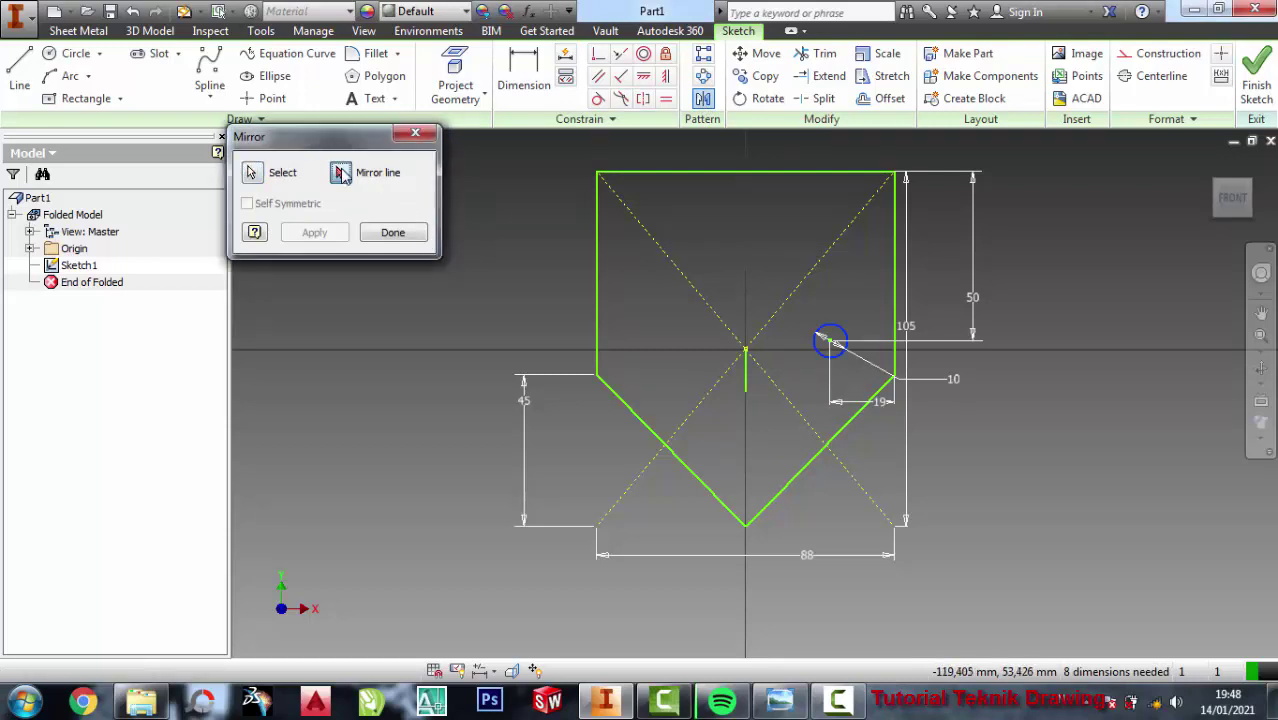
left_click(747, 385)
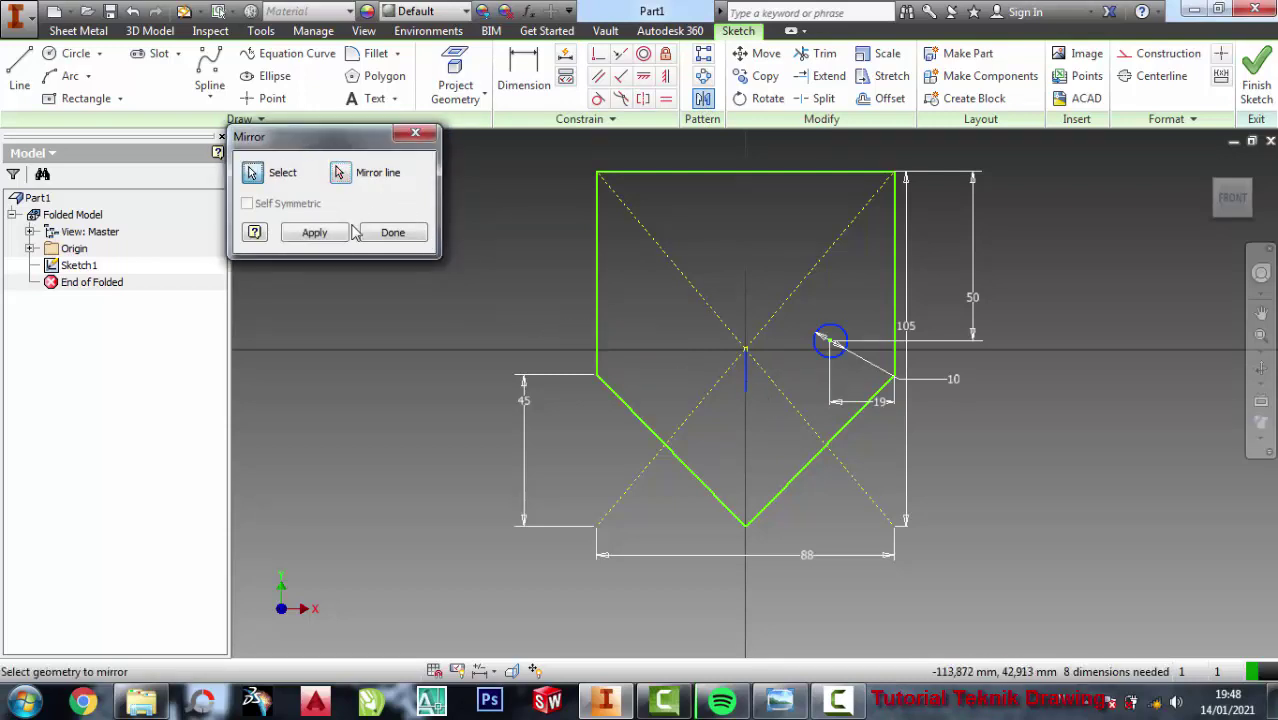
left_click(330, 234)
left_click(374, 237)
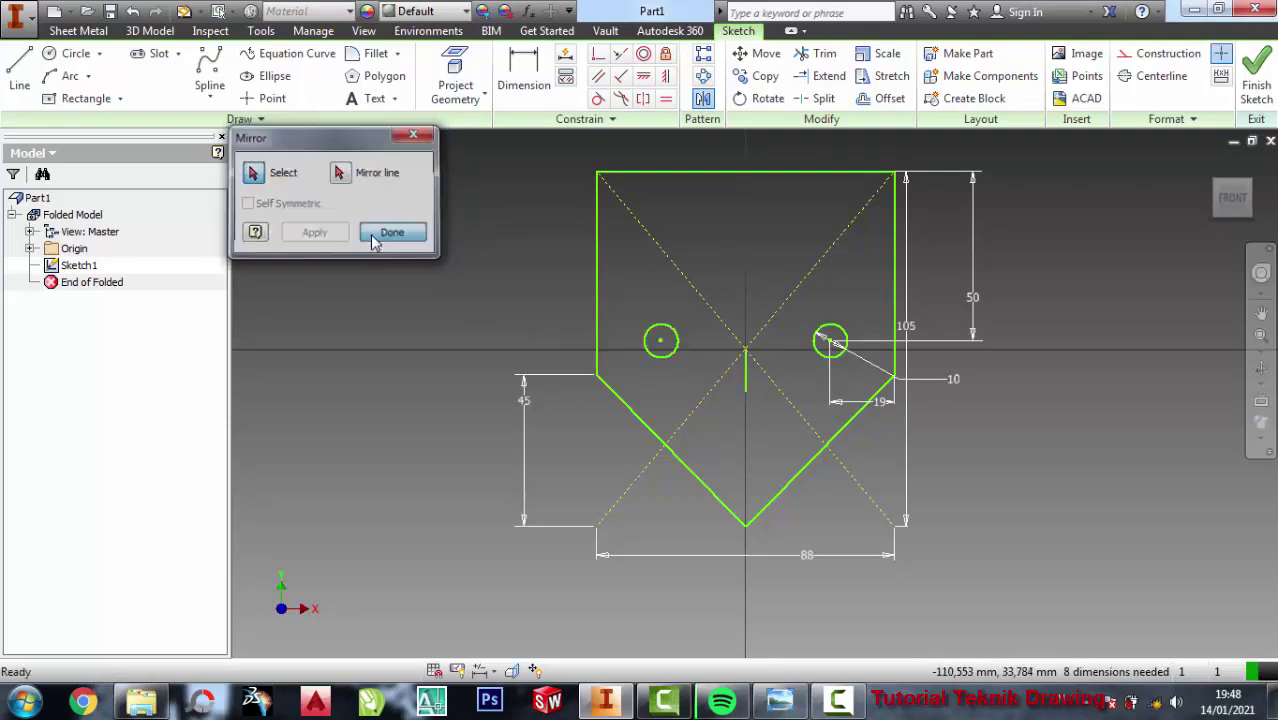
right_click(749, 386)
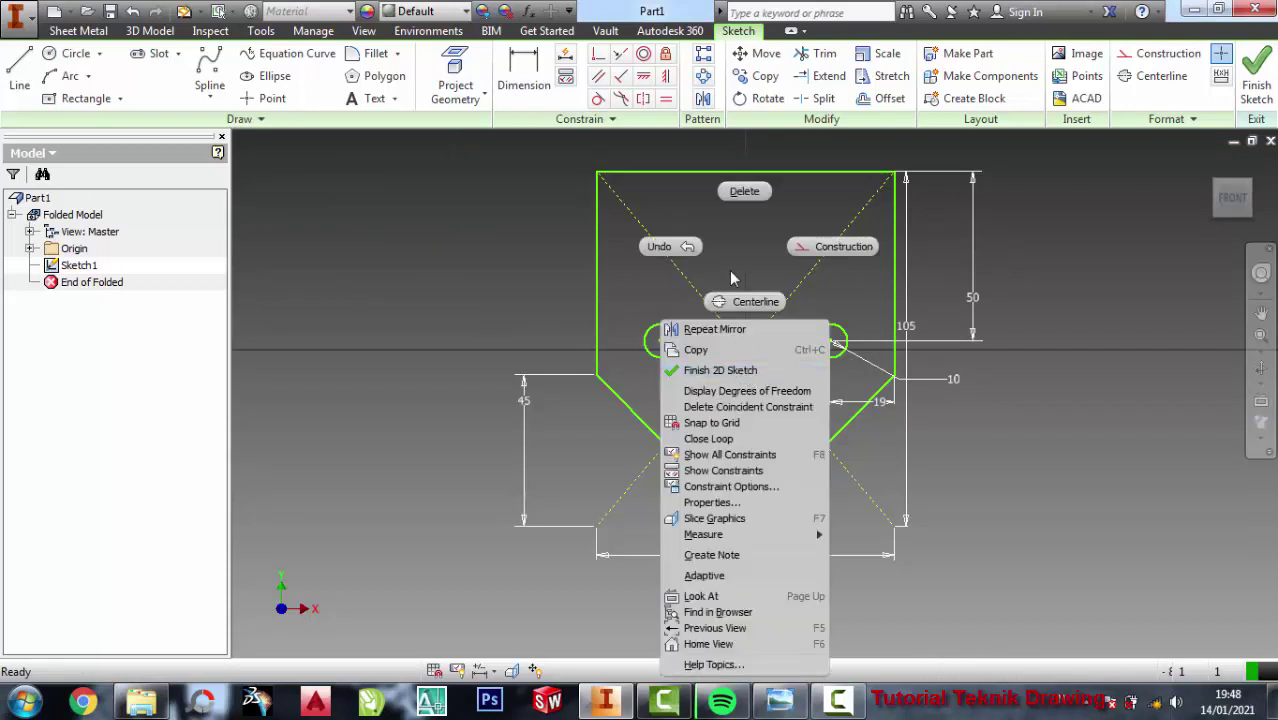
left_click(735, 197)
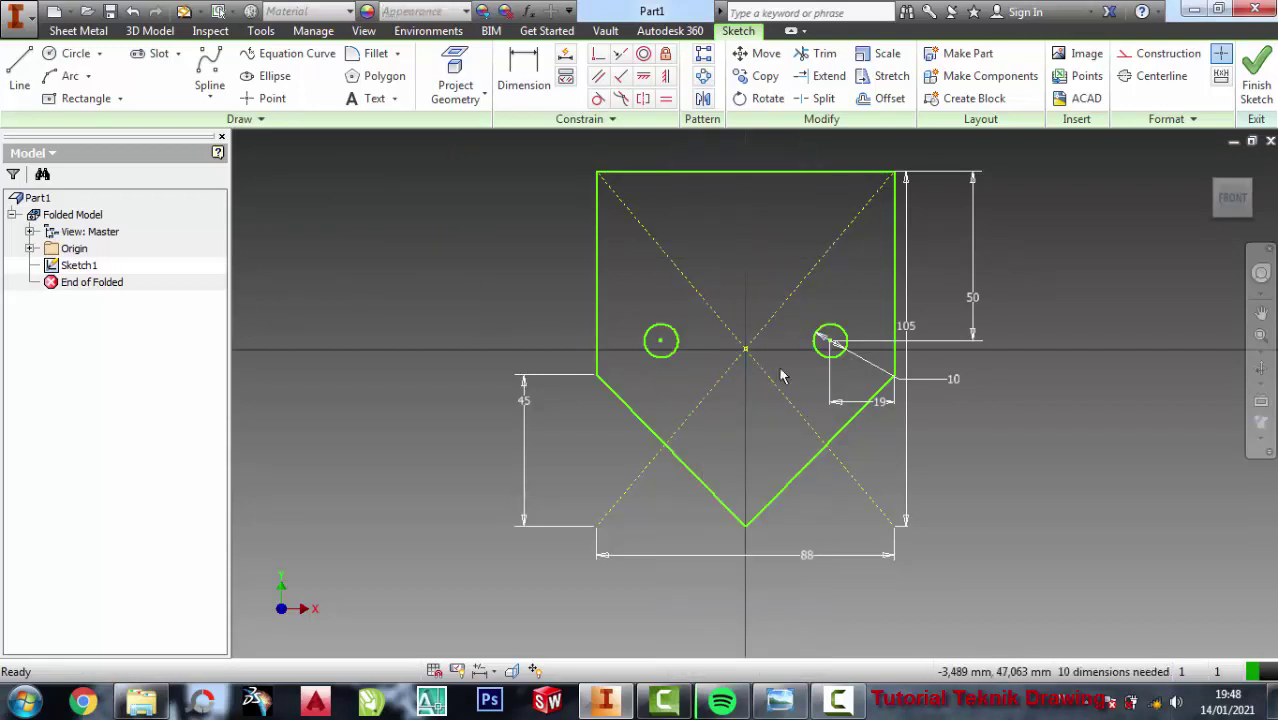
left_click(780, 703)
scroll(875, 511, "down", 1)
scroll(948, 499, "down", 2)
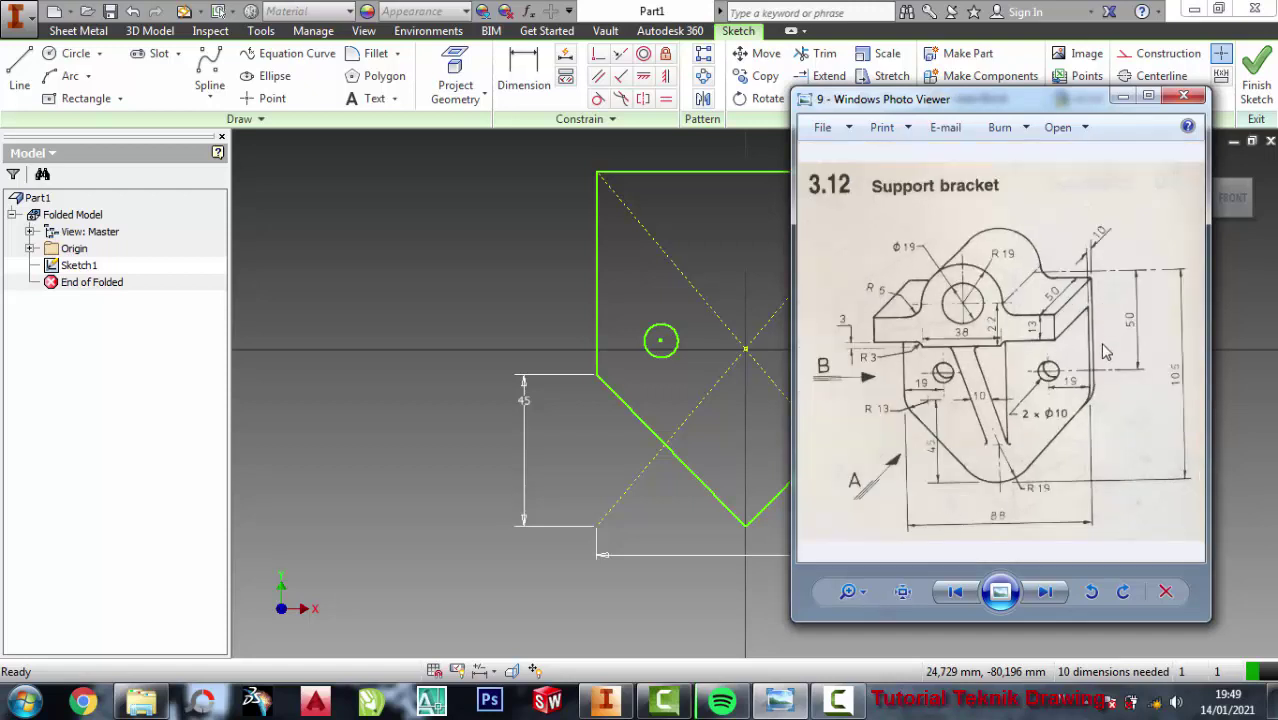
scroll(1105, 351, "up", 1)
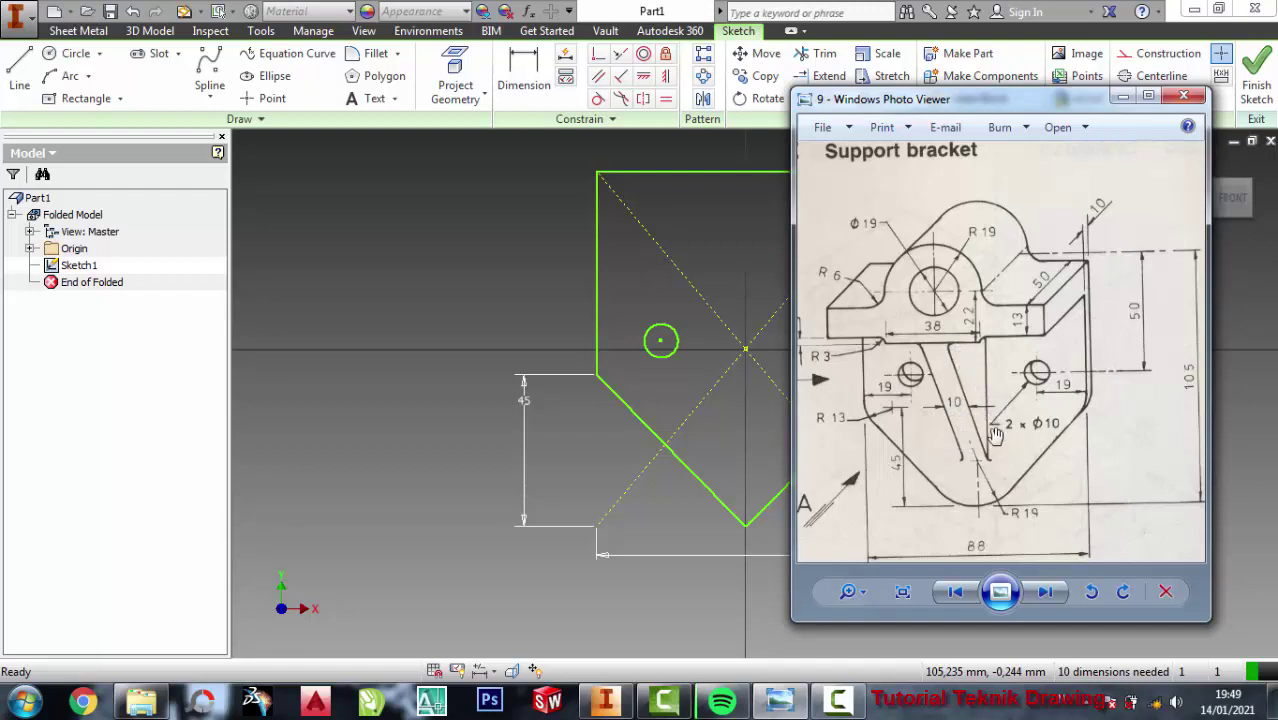
scroll(1099, 336, "down", 1)
scroll(1101, 356, "up", 1)
scroll(1030, 295, "down", 1)
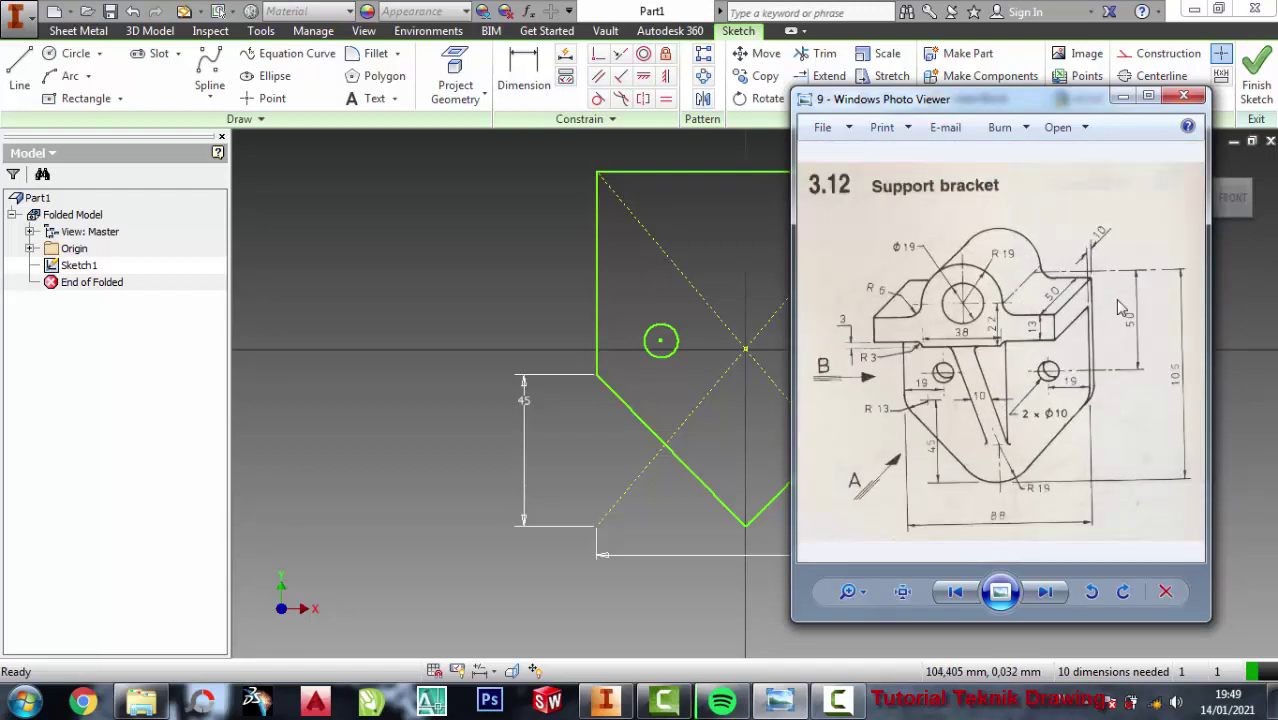
scroll(1118, 308, "up", 1)
scroll(1107, 274, "up", 1)
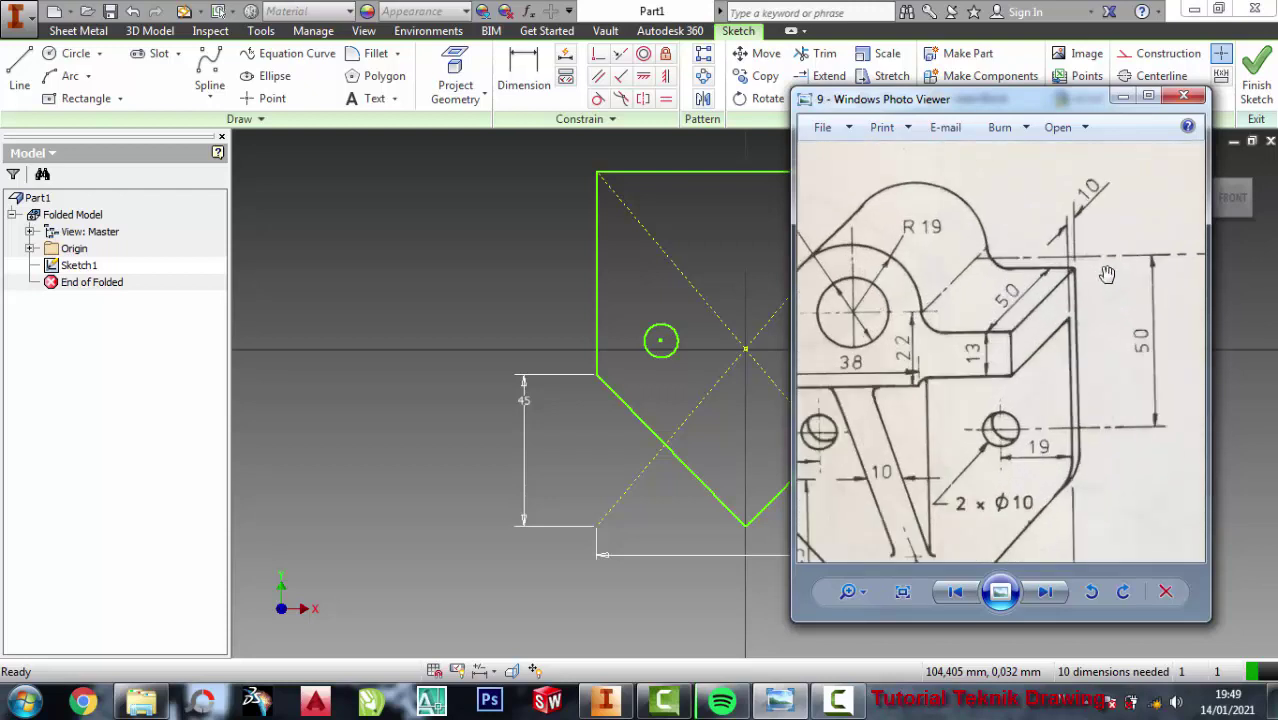
scroll(1088, 214, "up", 1)
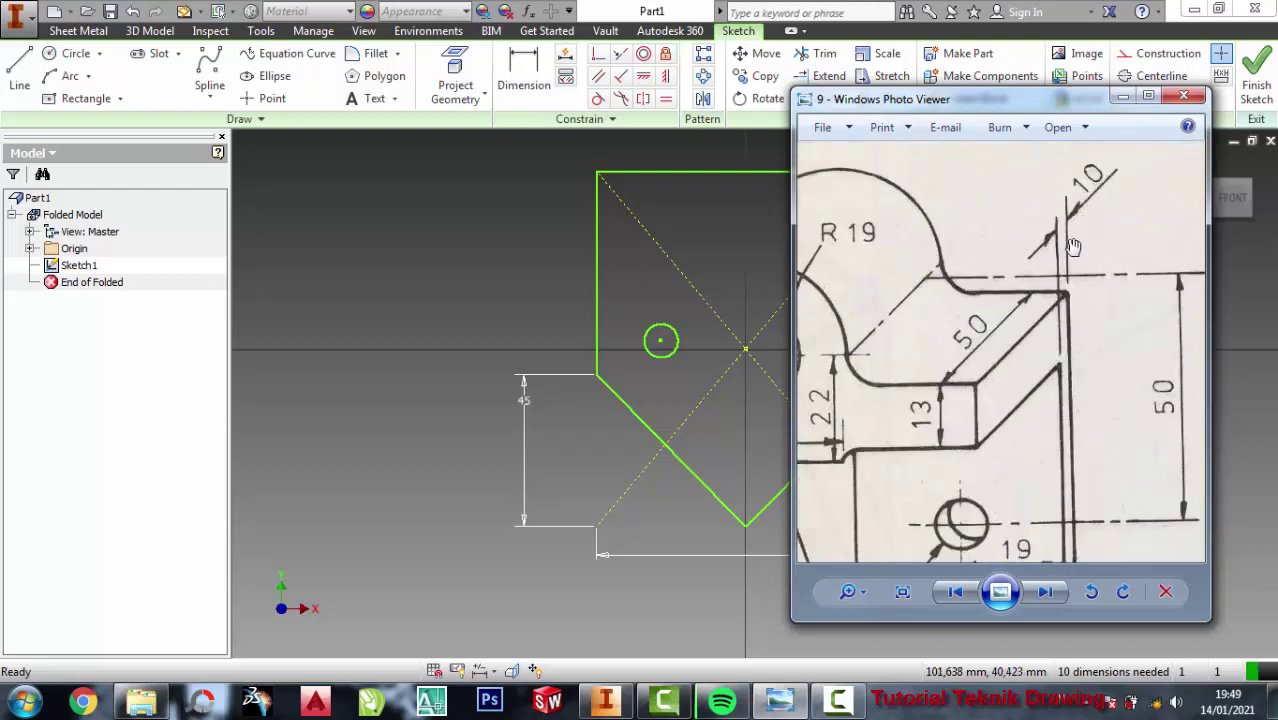
left_click(675, 230)
- Finish the sketch and extrude the plate outline 10 mm symmetric, keeping both holes
left_click(1256, 85)
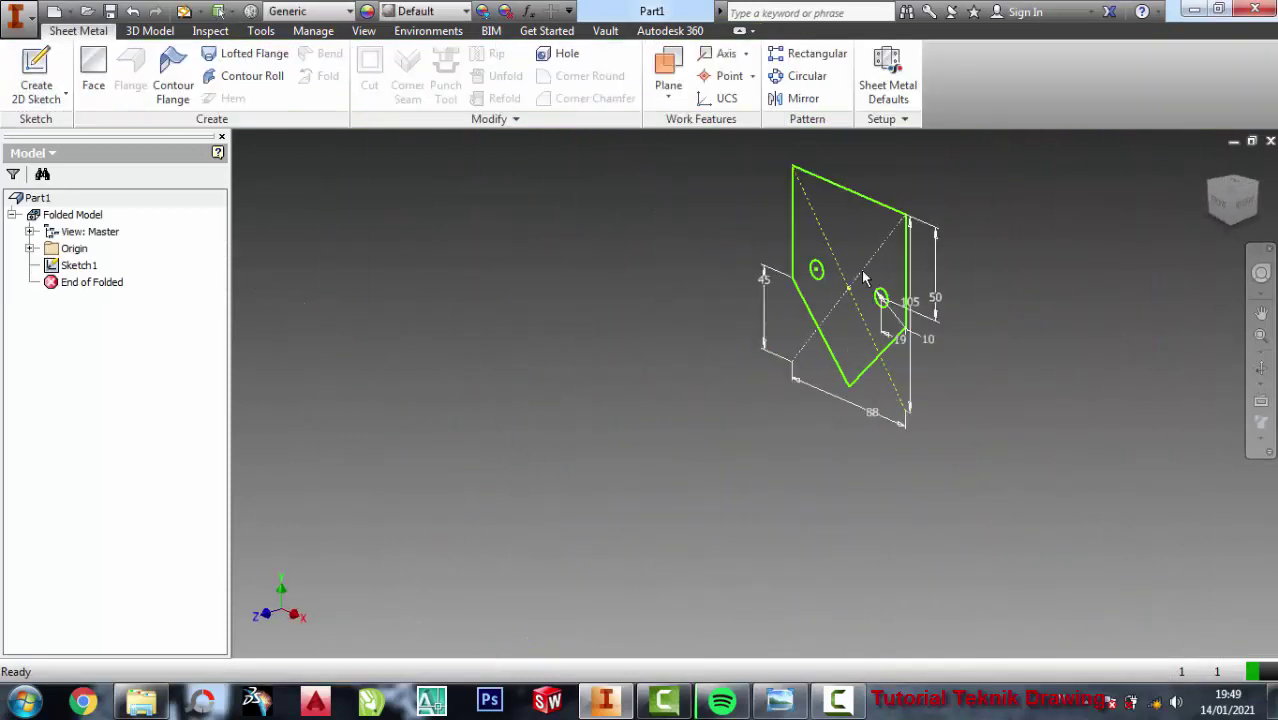
scroll(863, 278, "down", 3)
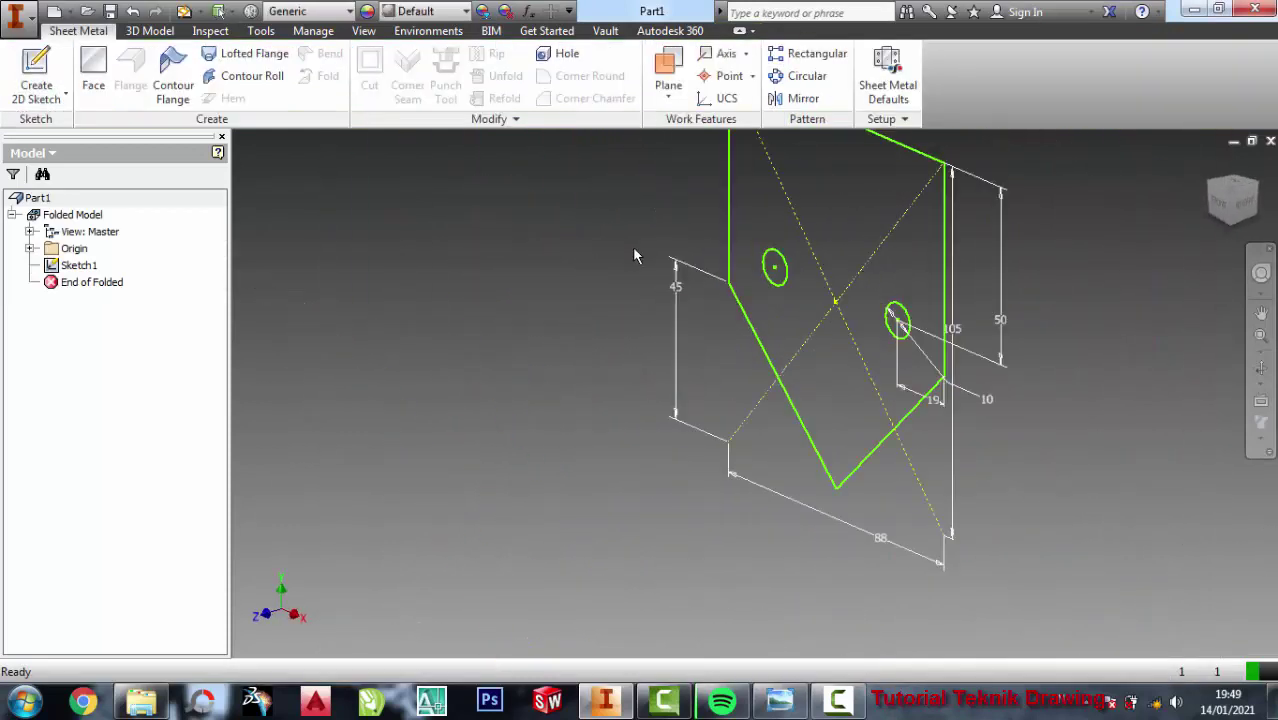
left_click(148, 31)
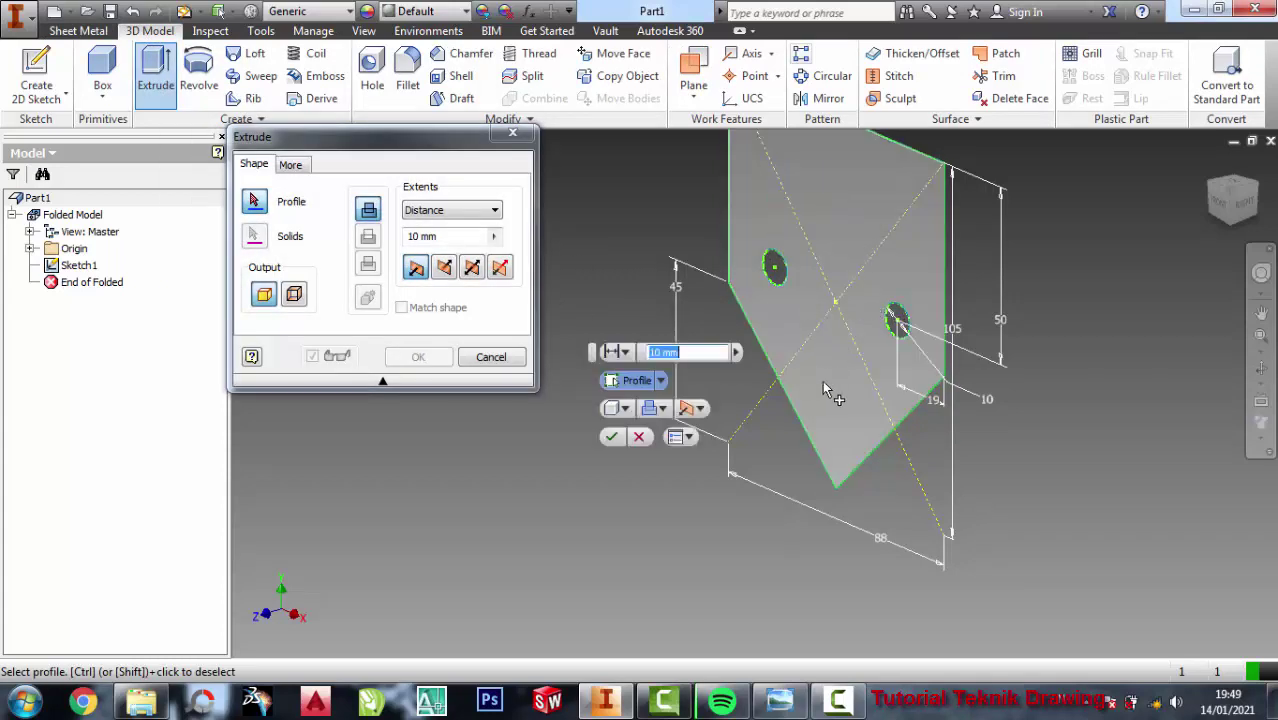
left_click(823, 383)
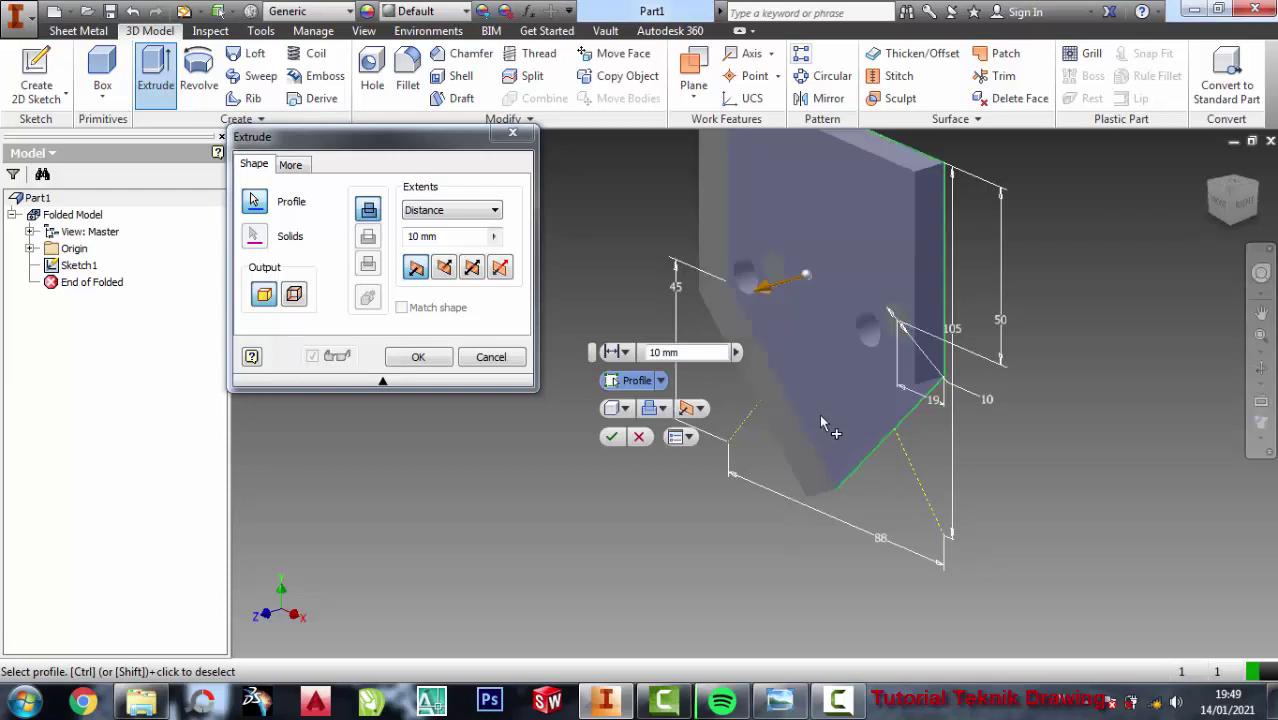
left_click(471, 268)
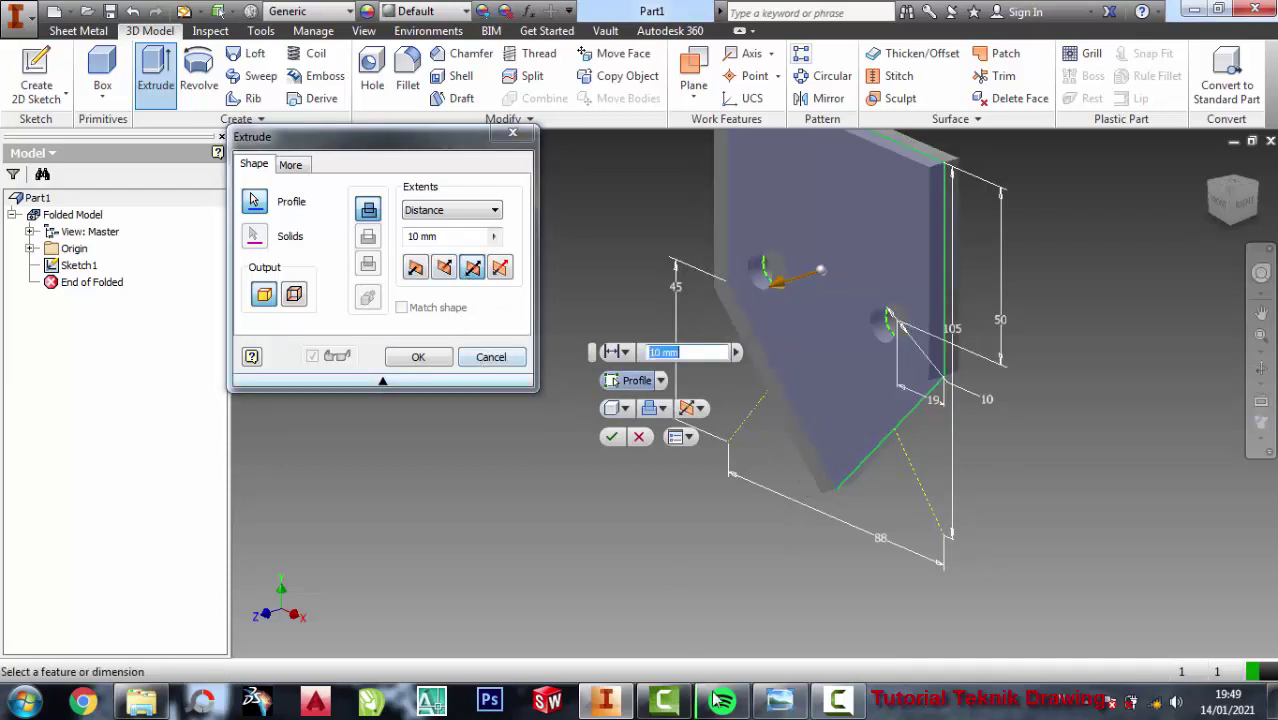
left_click(780, 702)
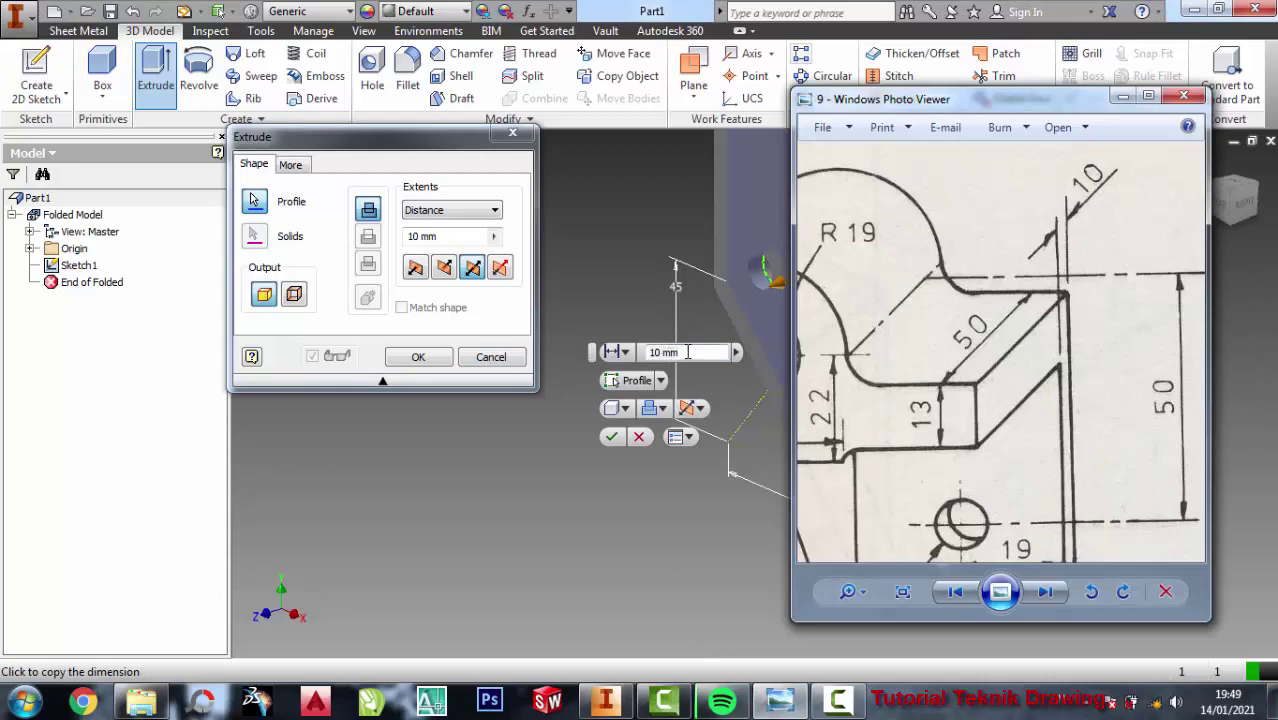
left_click(606, 437)
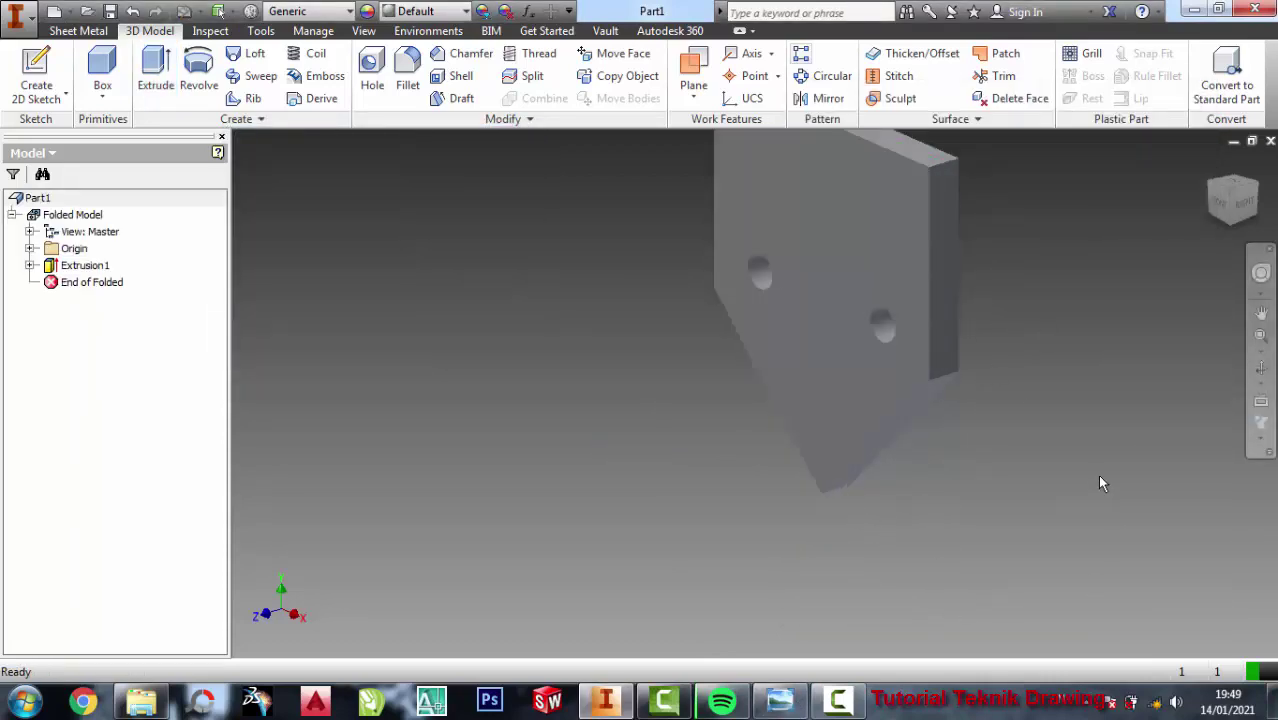
- Orbit and zoom the view to bring the plate's lower corner edge into sight
left_click(1261, 368)
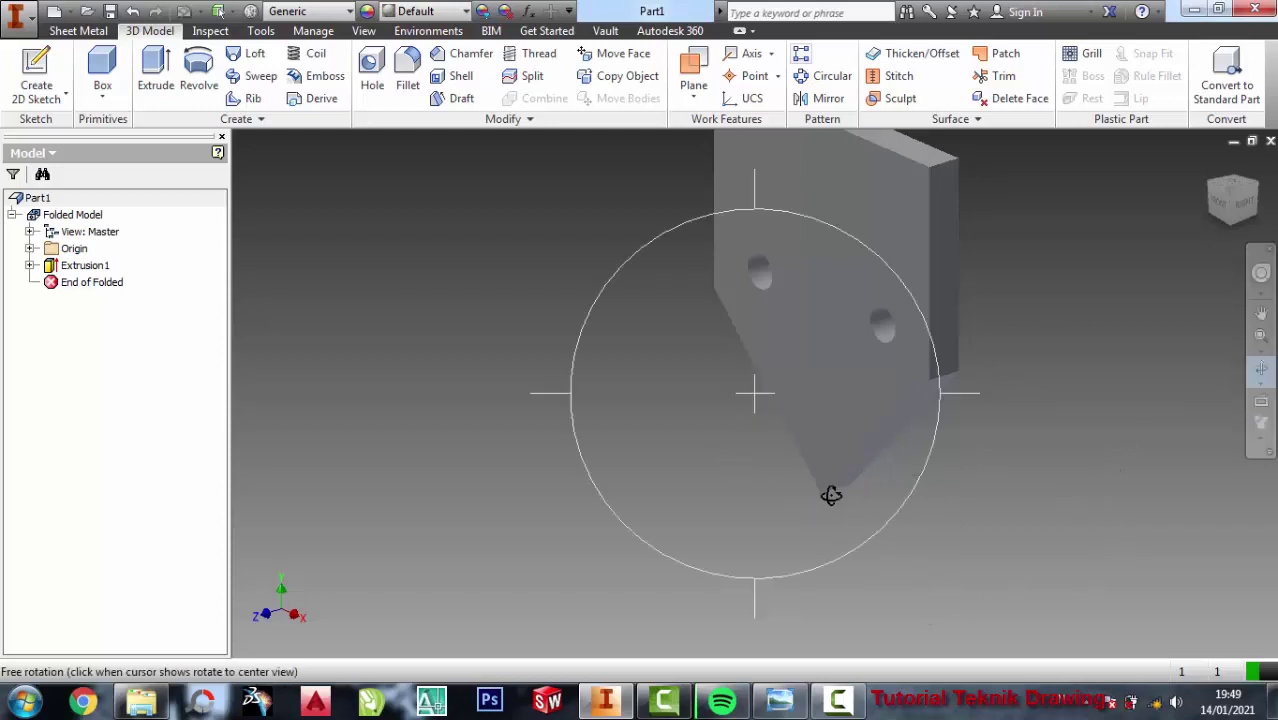
mouse_move(831, 495)
left_mouse_down()
mouse_move(847, 442)
mouse_move(838, 395)
left_mouse_up()
right_click(826, 285)
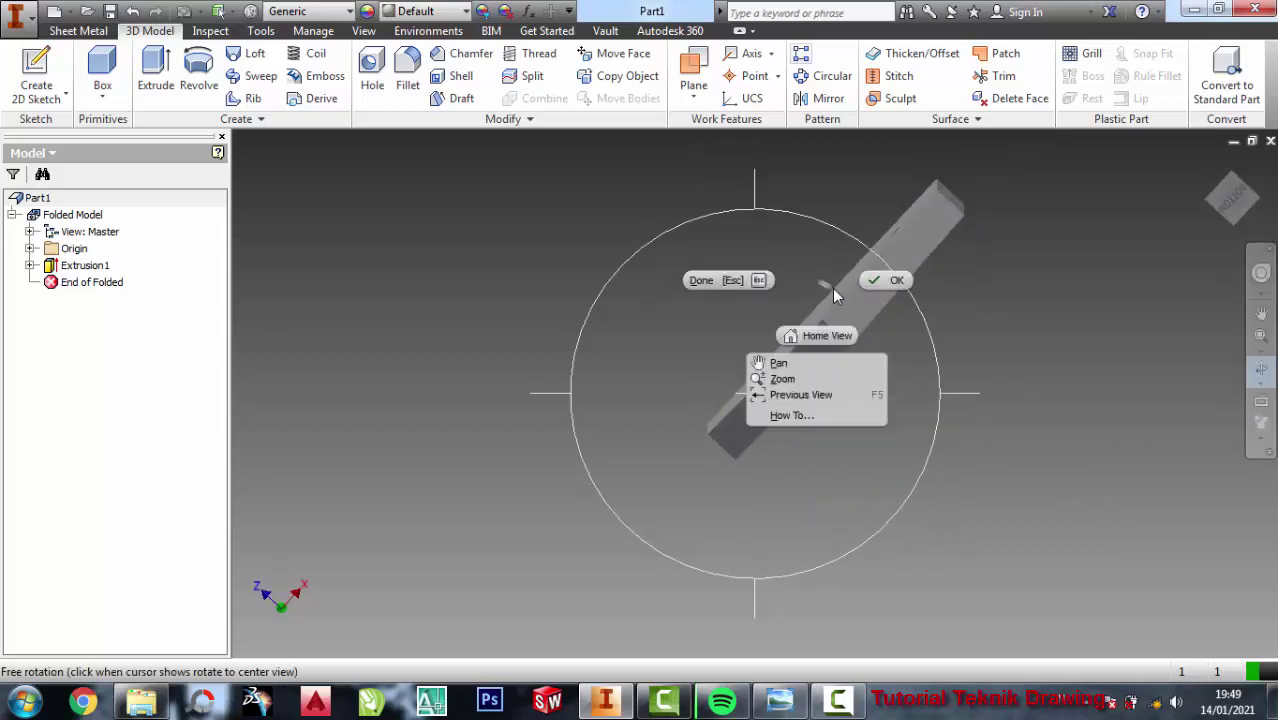
left_click(885, 281)
scroll(834, 320, "up", 3)
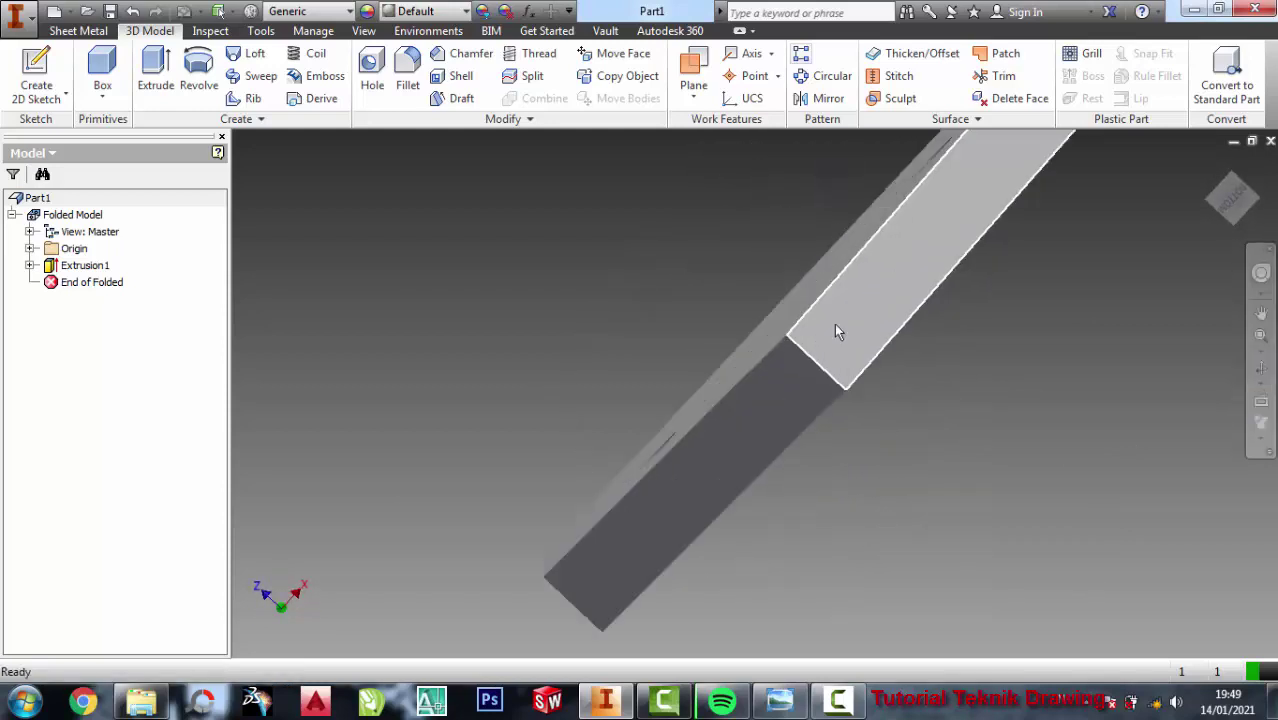
- Fillet the plate's lower corner edge with a 19 mm radius
left_click(402, 66)
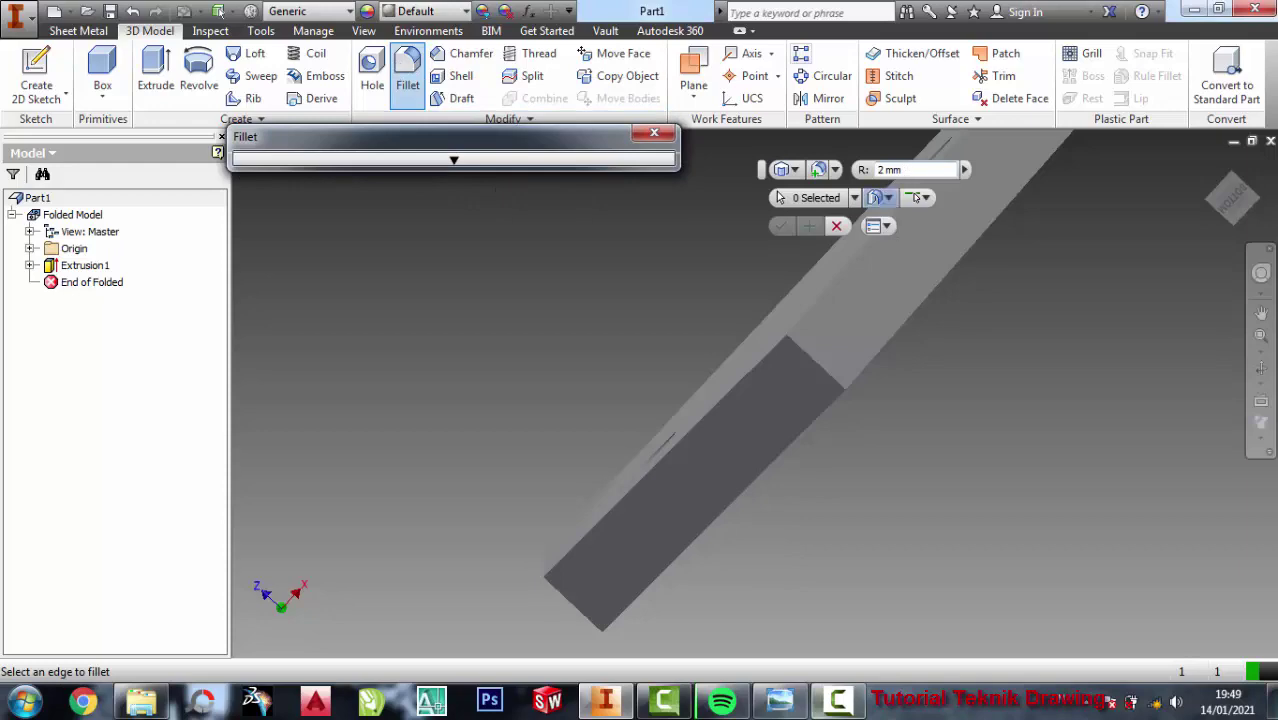
left_click(779, 700)
scroll(960, 295, "down", 3)
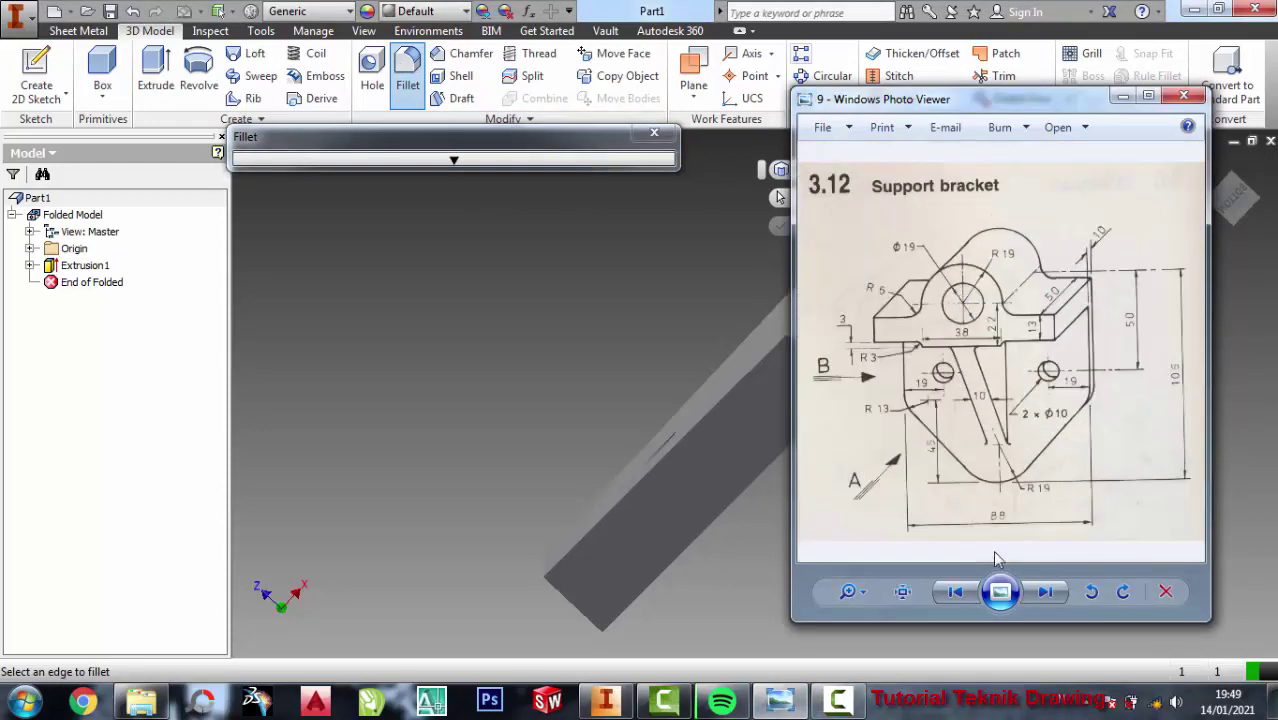
scroll(992, 550, "up", 3)
scroll(1080, 525, "up", 1)
scroll(1085, 521, "up", 2)
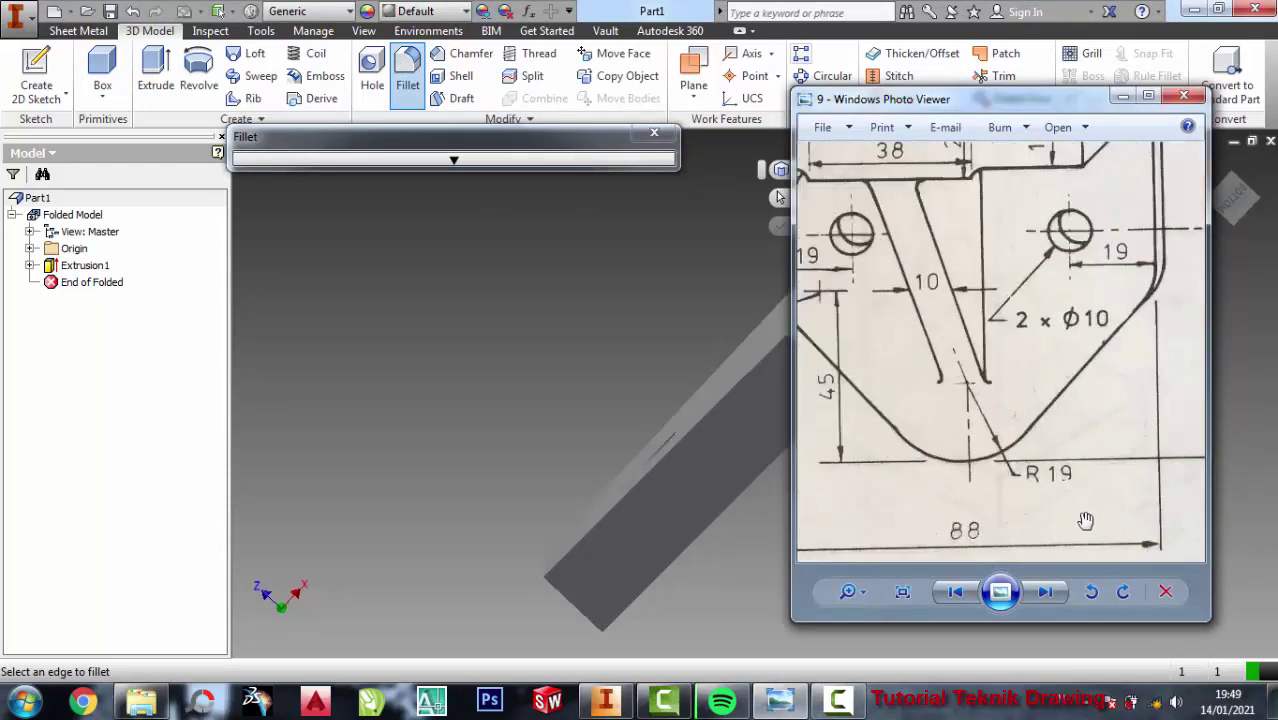
left_click(1122, 96)
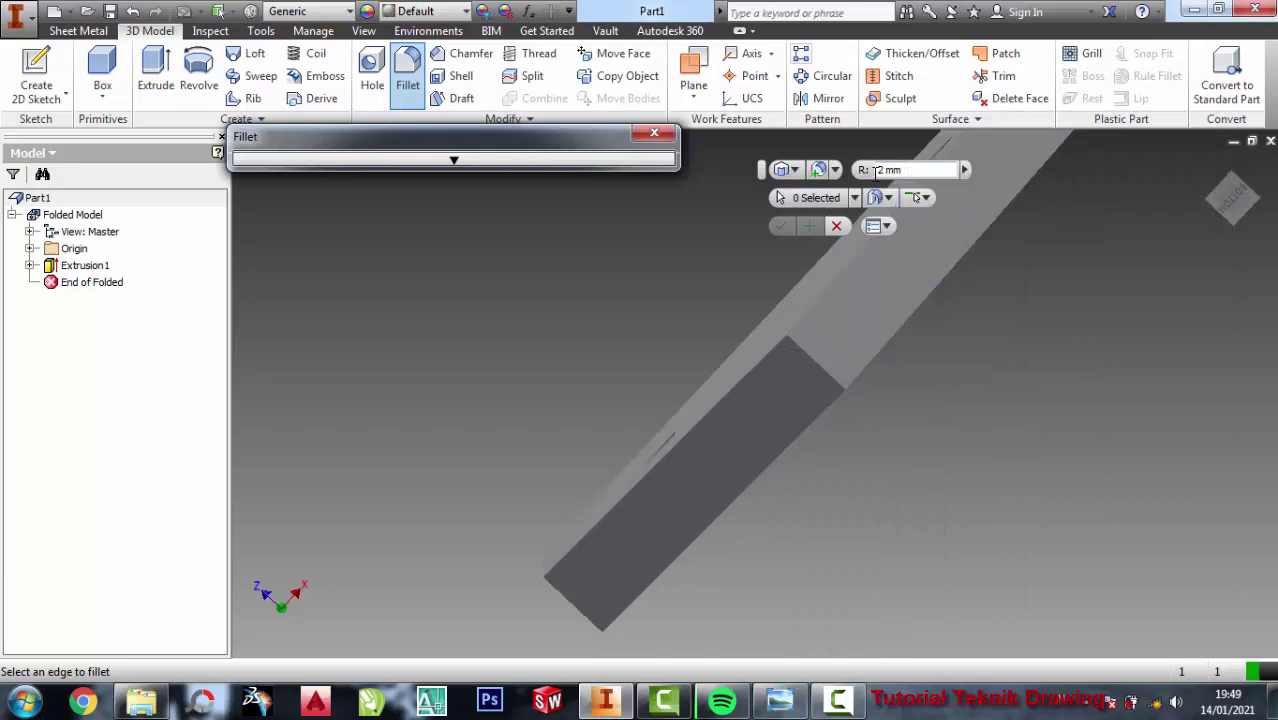
left_click(905, 170)
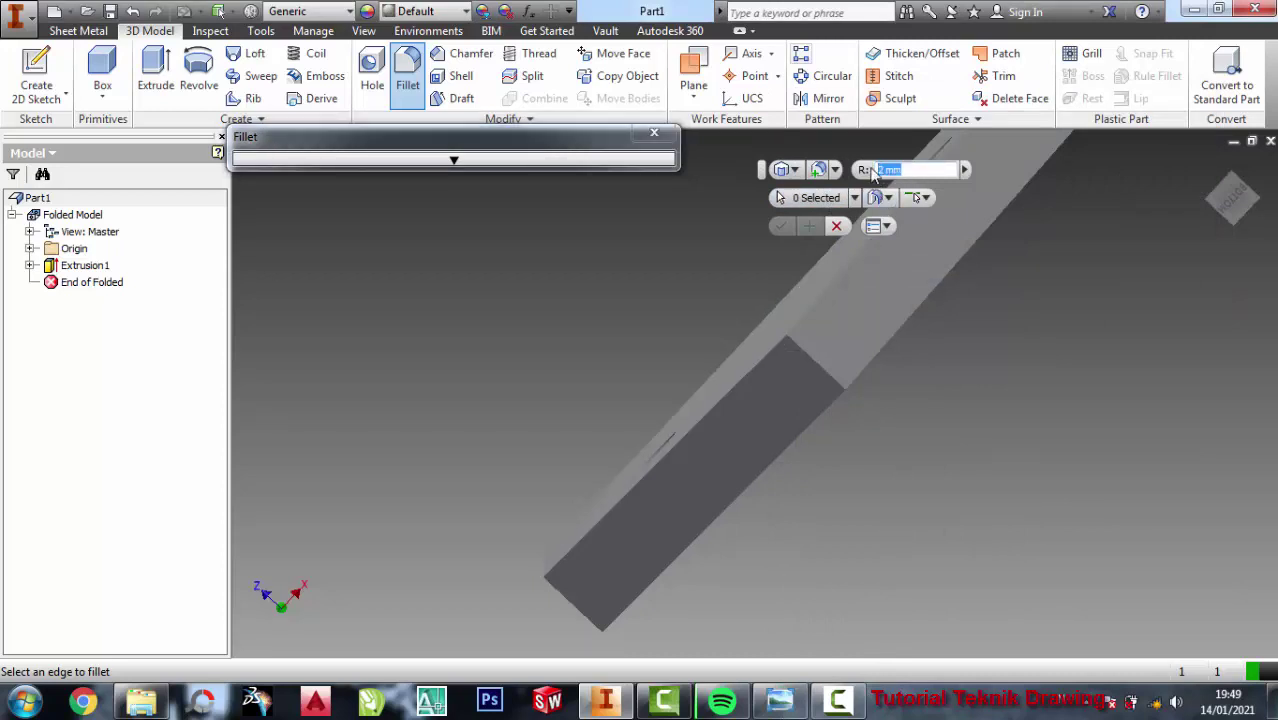
type("19")
left_click(816, 370)
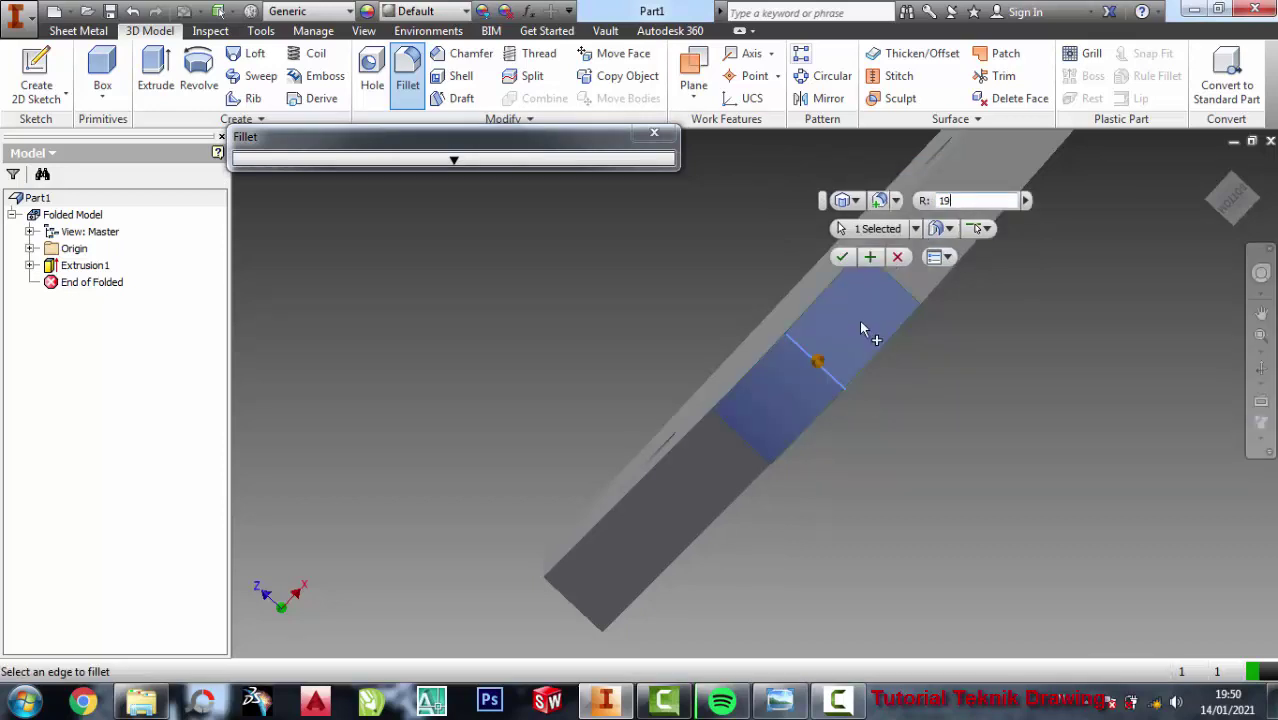
left_click(843, 258)
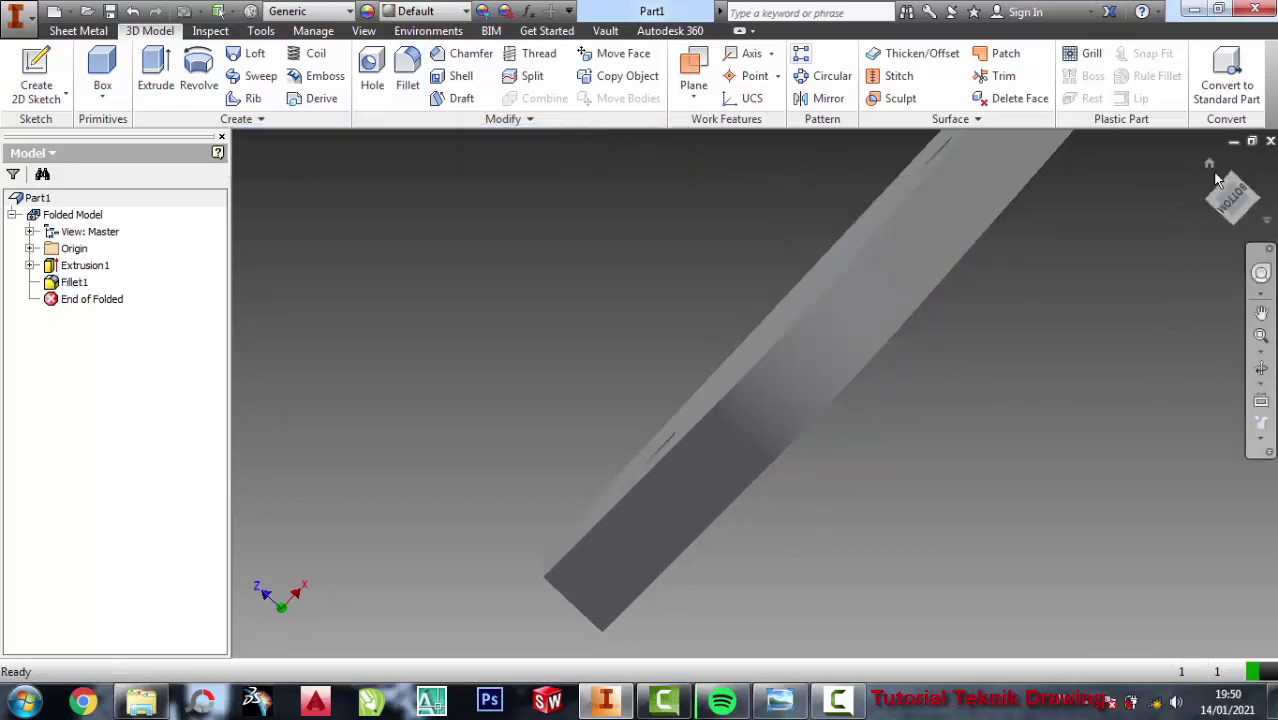
- Reset to the home view and orbit the plate to face its front
left_click(1209, 163)
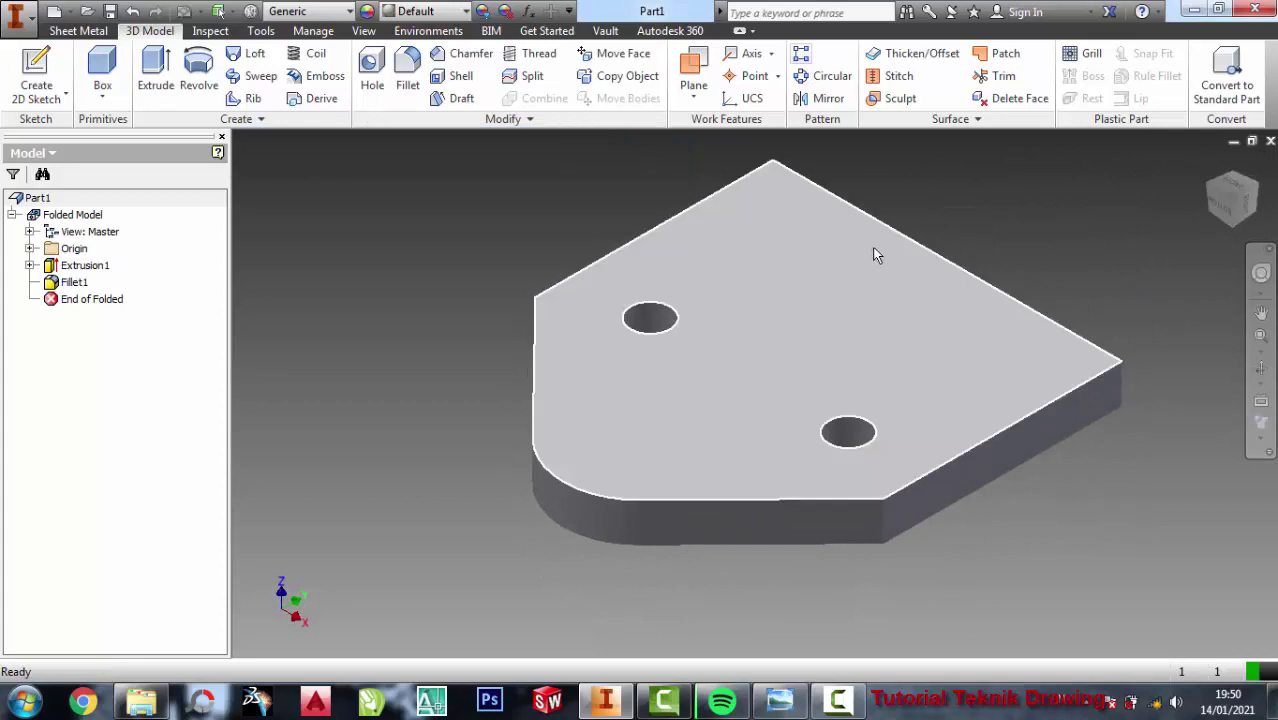
left_click(1261, 368)
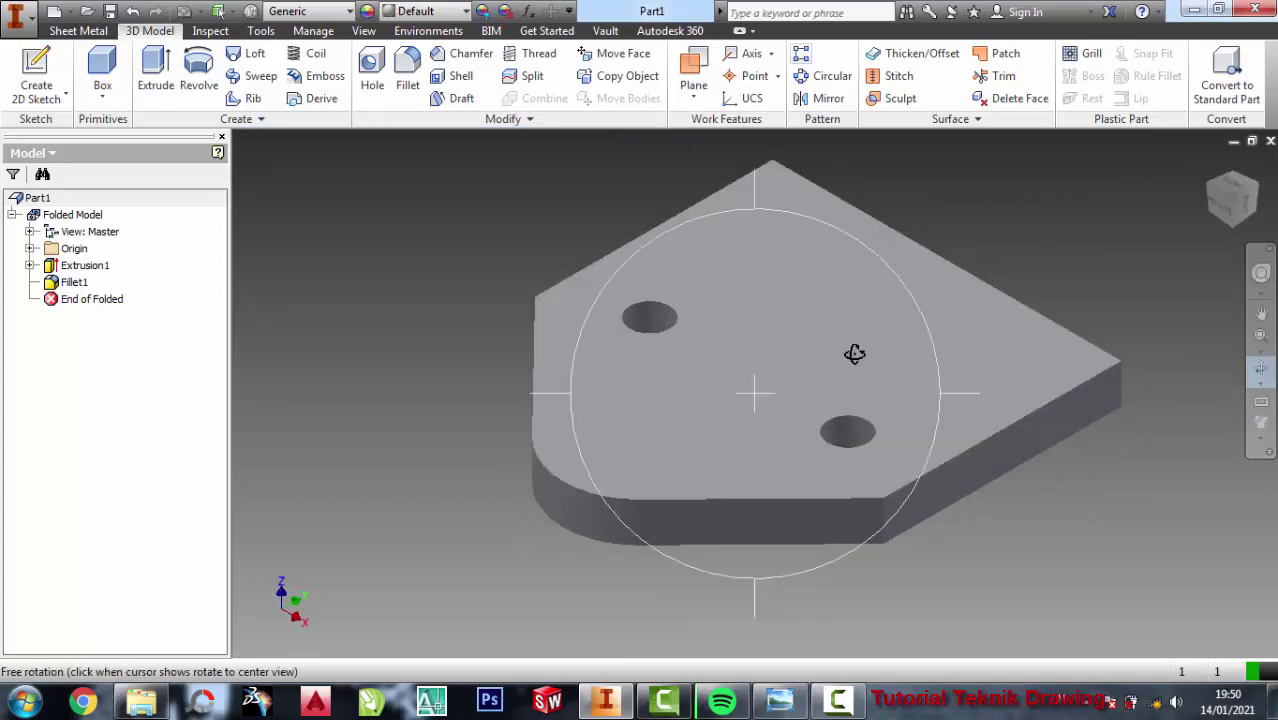
mouse_move(856, 354)
left_mouse_down()
mouse_move(840, 427)
mouse_move(901, 399)
mouse_move(887, 397)
left_mouse_up()
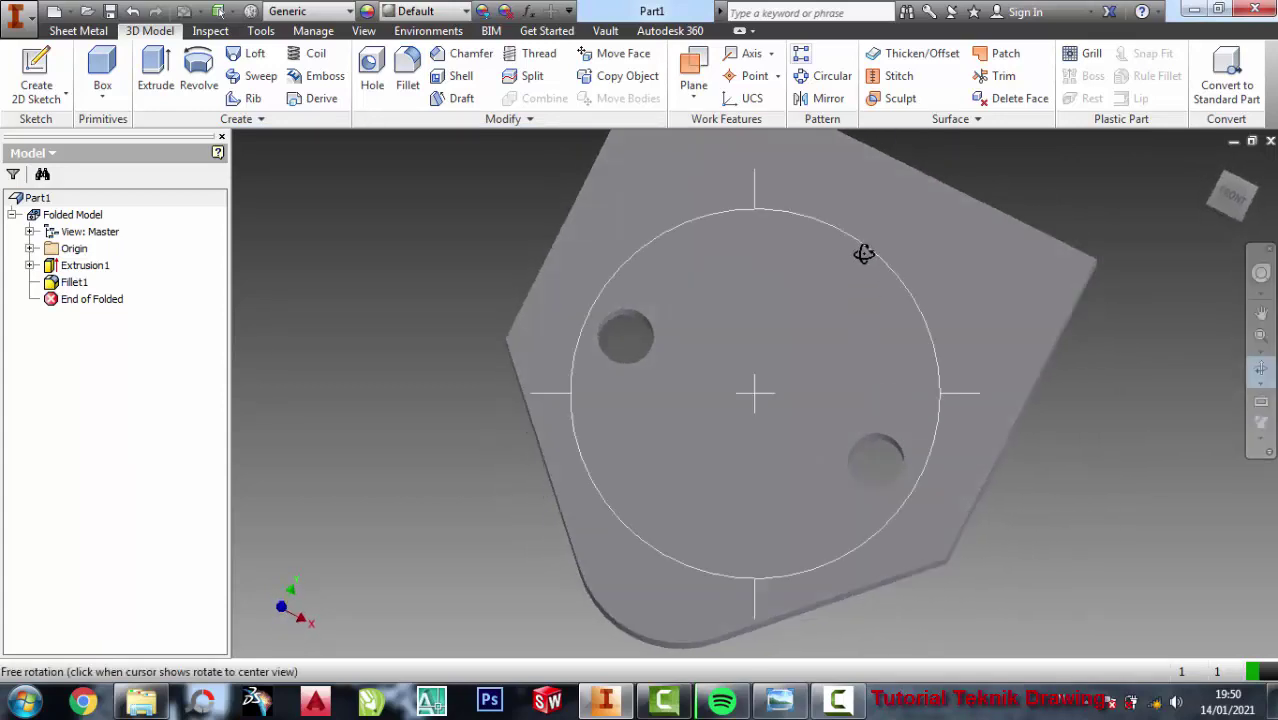
- Start a new sketch on the plate's front face
right_click(862, 251)
left_click(935, 256)
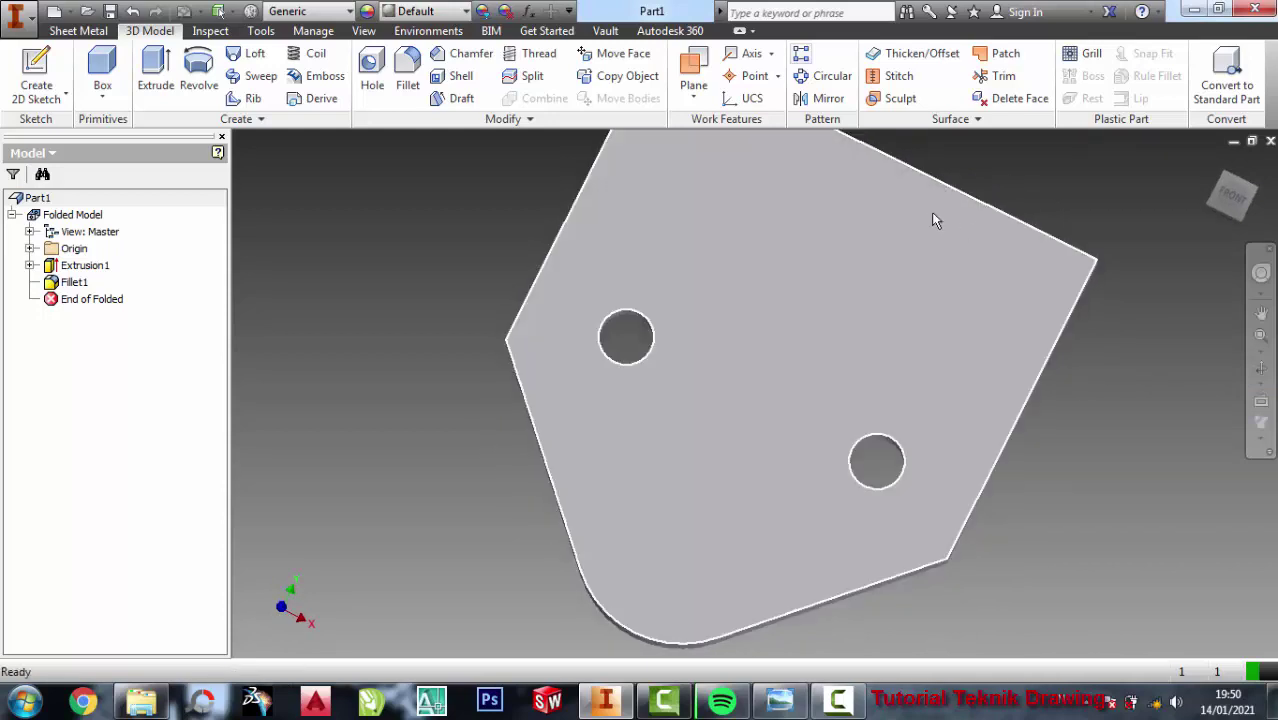
left_click(933, 221)
left_click(1005, 203)
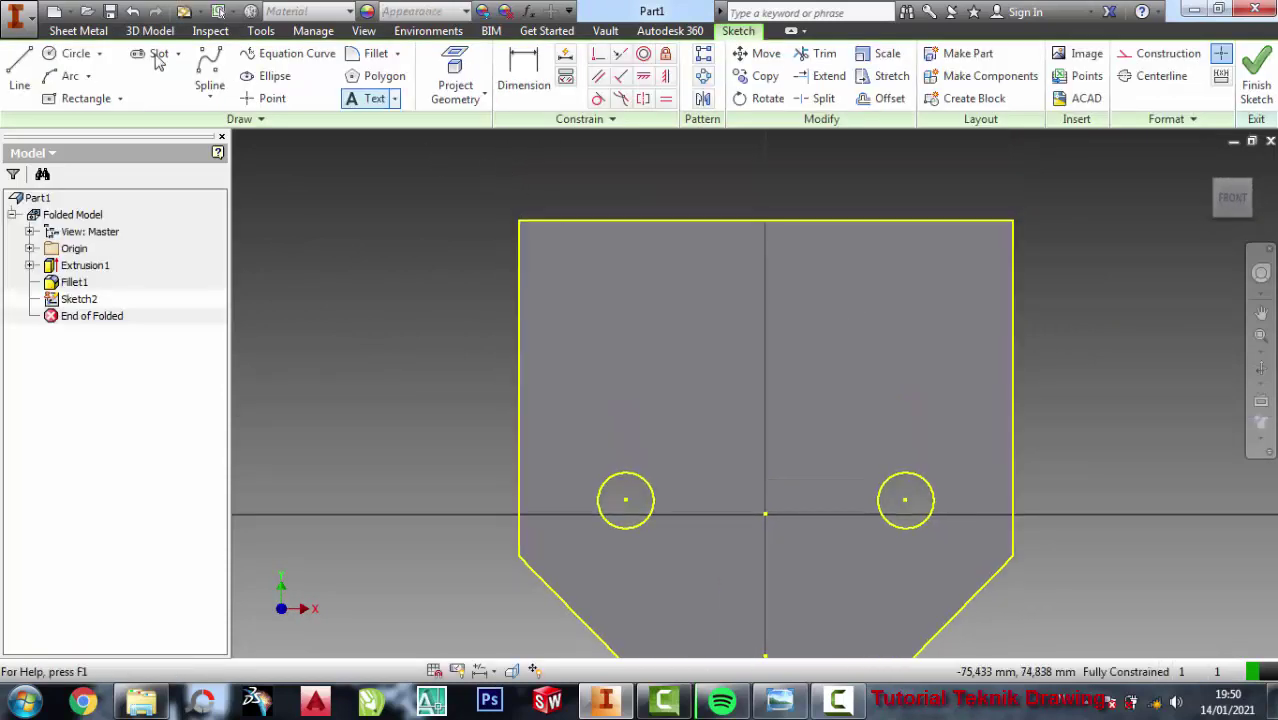
- Draw a horizontal line edge to edge across the plate's upper part, checking the reference drawing
left_click(19, 68)
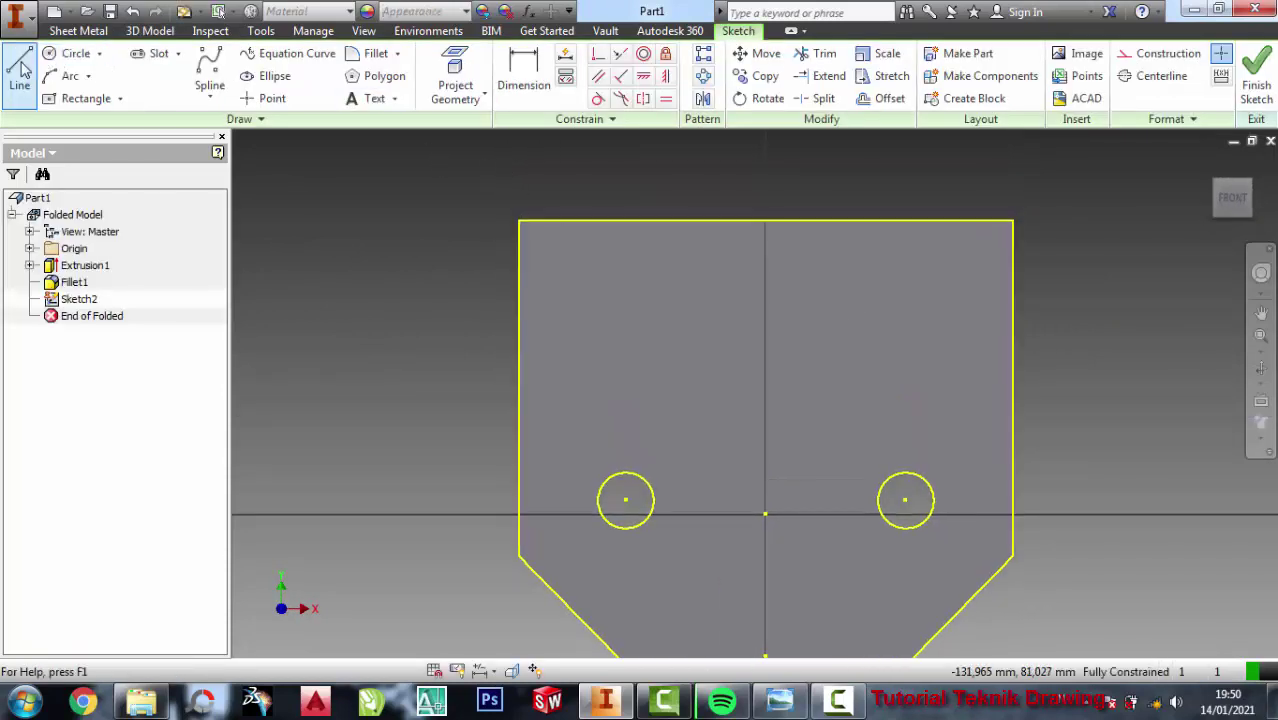
left_click(518, 283)
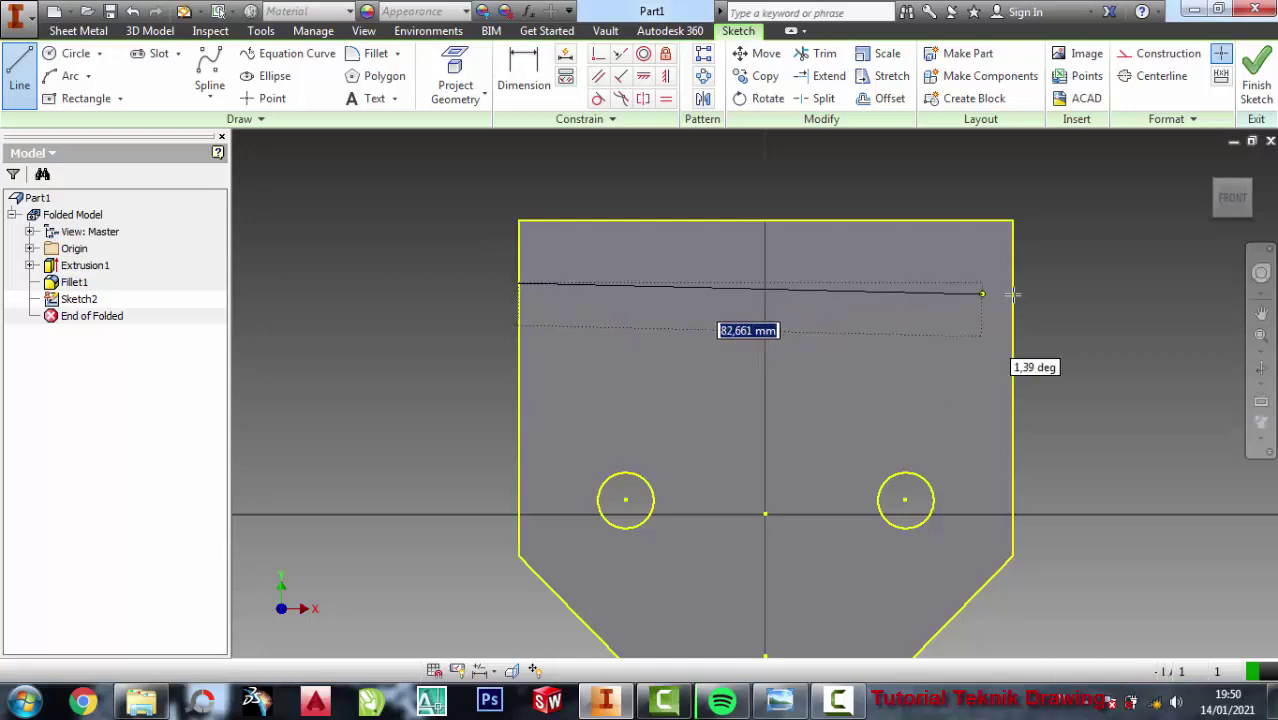
left_click(1013, 283)
key("Escape")
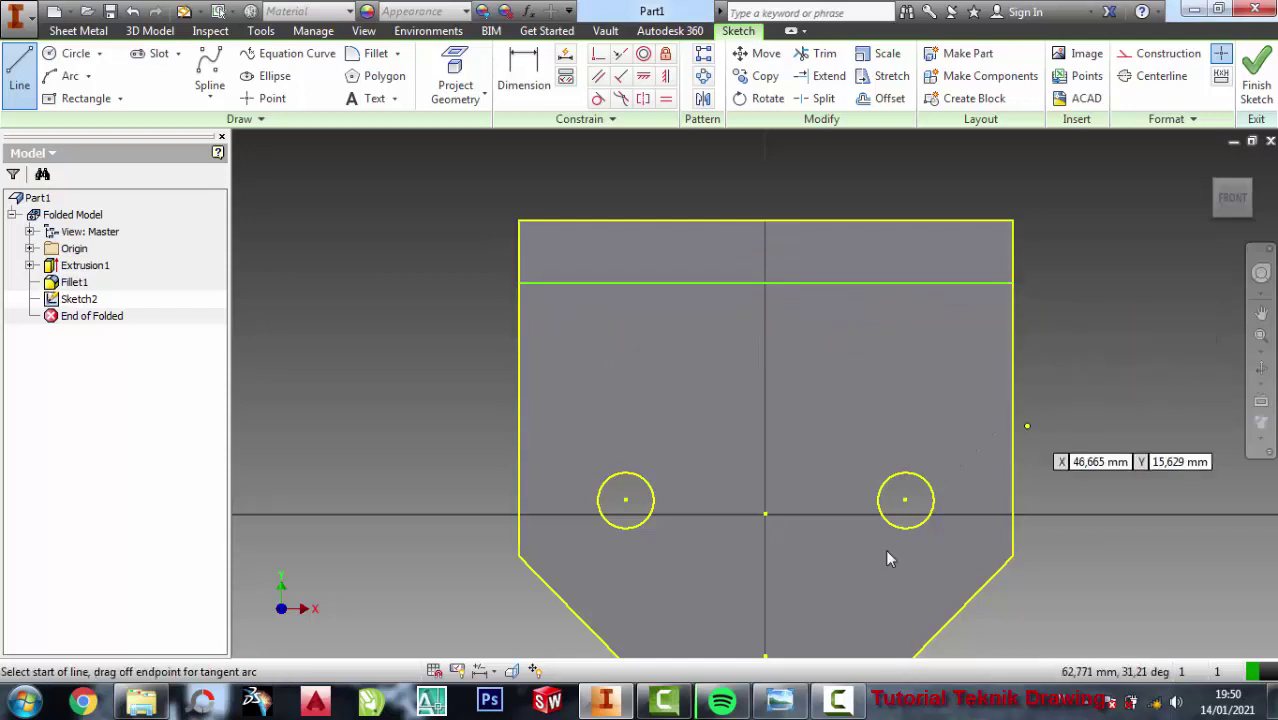
key("Escape")
left_click(779, 700)
scroll(1013, 204, "down", 2)
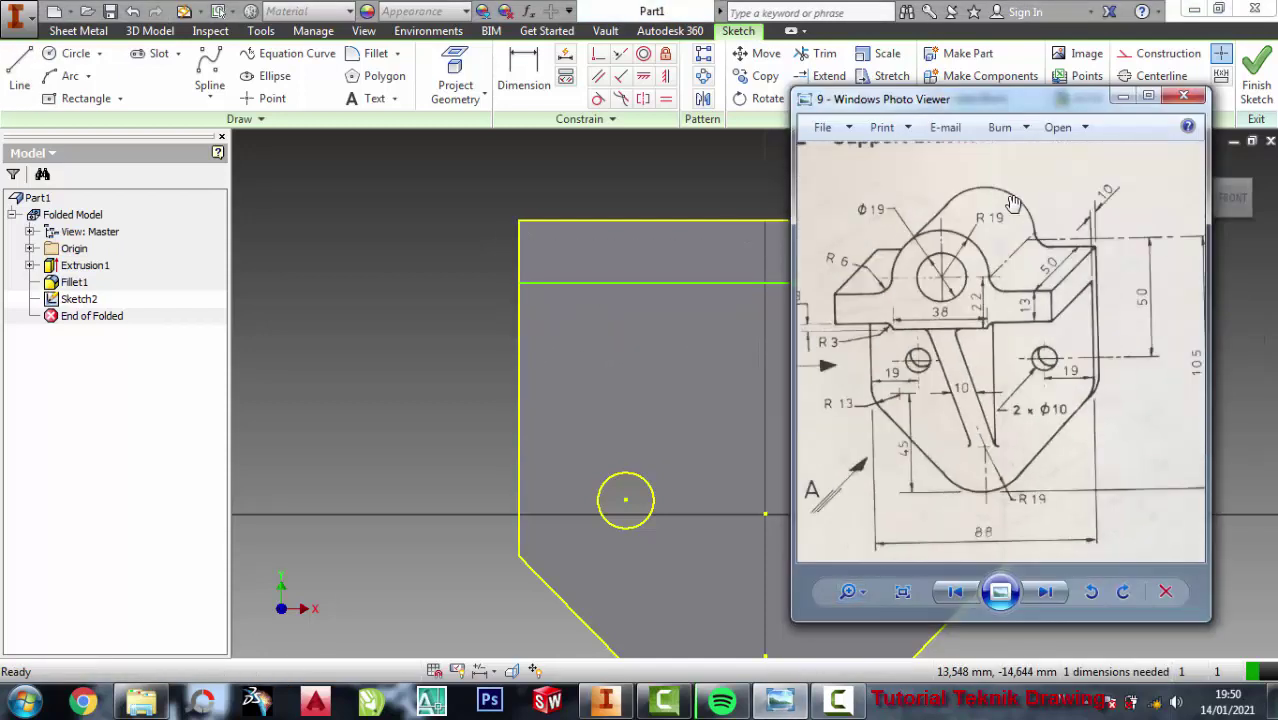
scroll(918, 382, "up", 1)
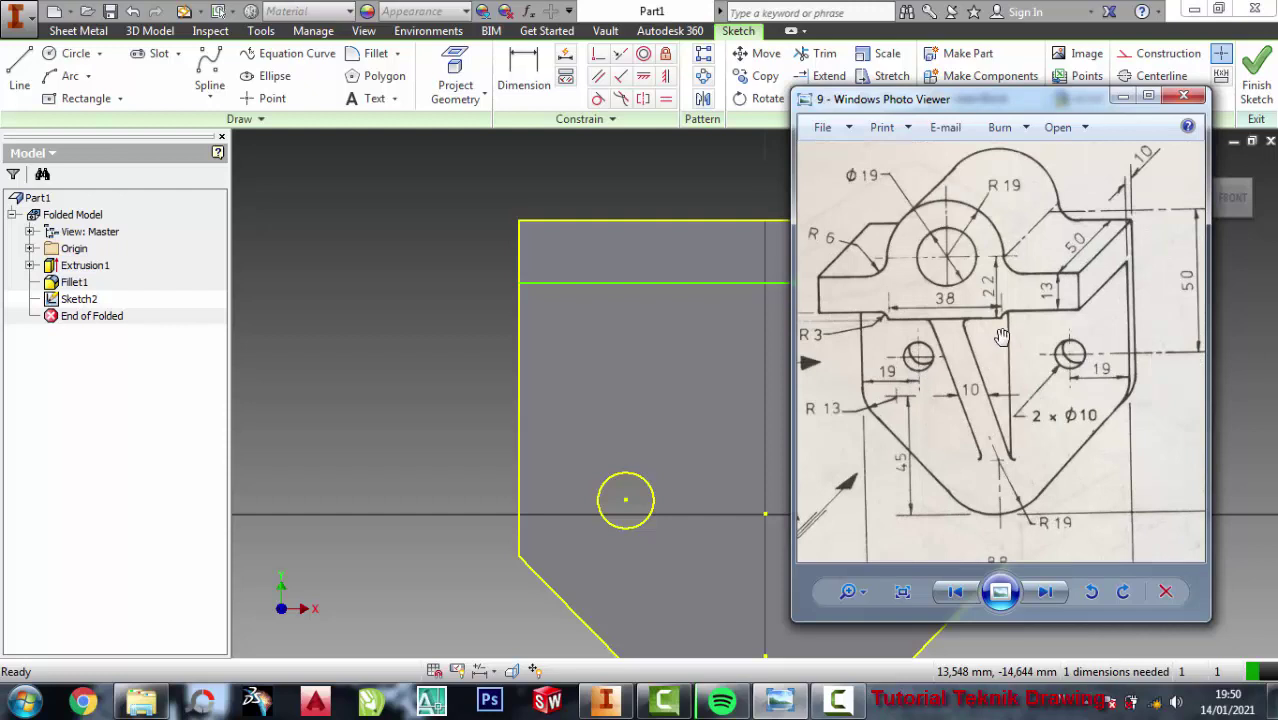
scroll(1103, 291, "up", 1)
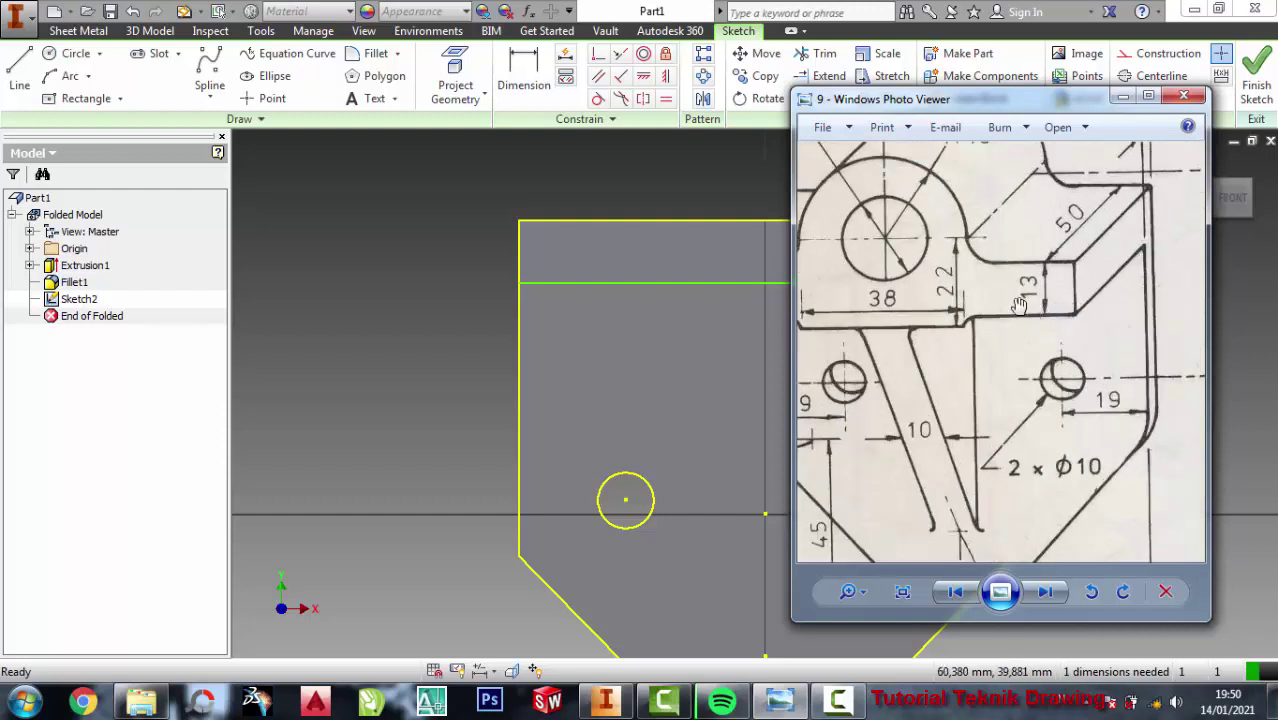
- Dimension the horizontal band line 13 mm below the plate's top edge
left_click(478, 152)
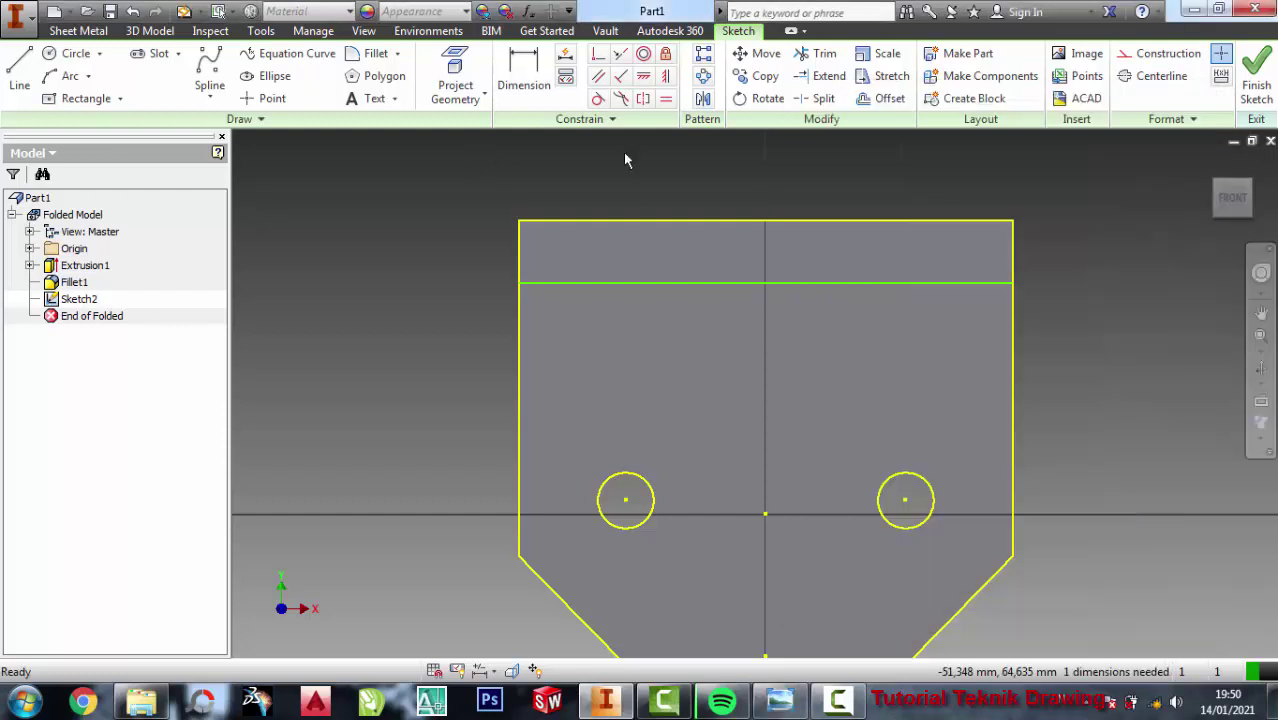
left_click(524, 70)
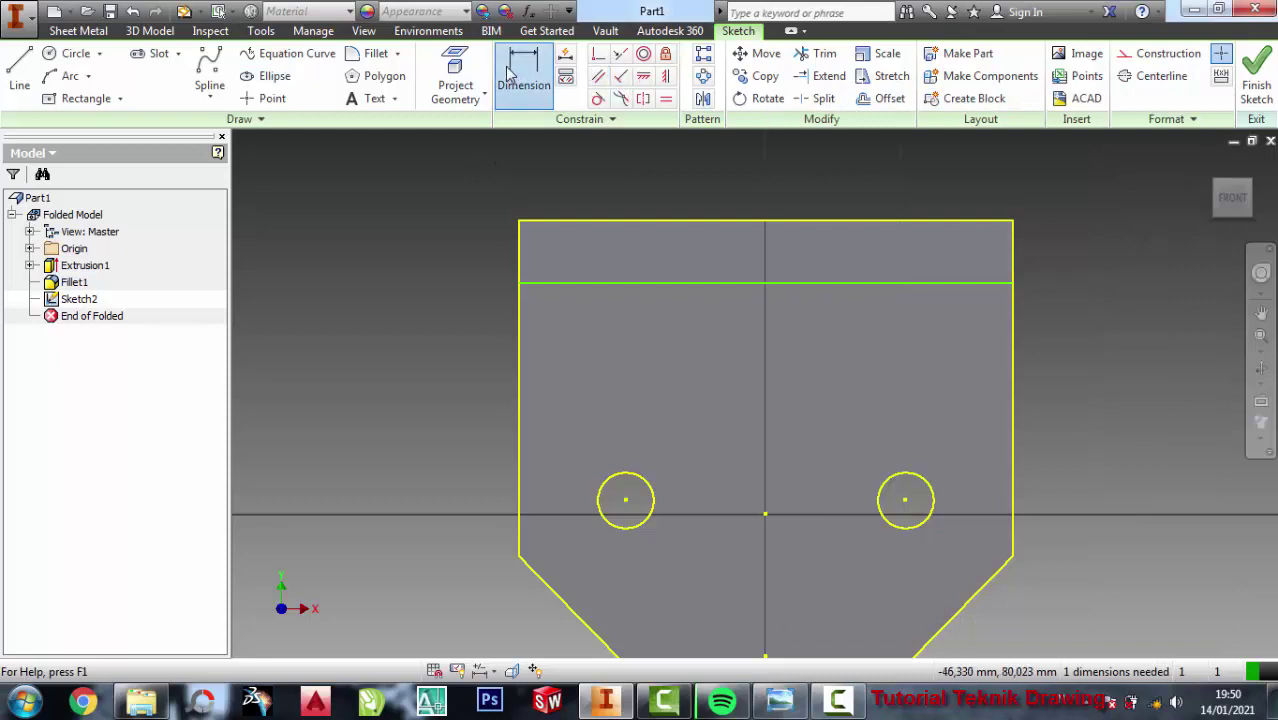
left_click(633, 285)
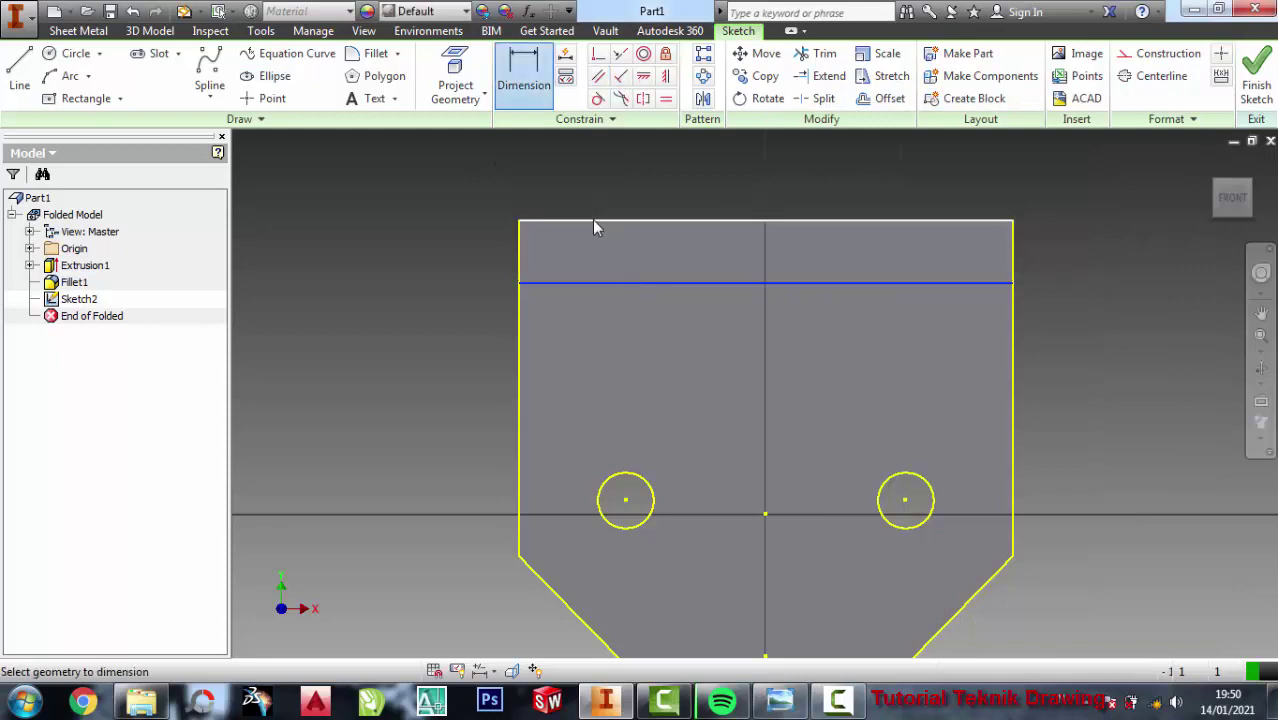
left_click(592, 219)
left_click(430, 259)
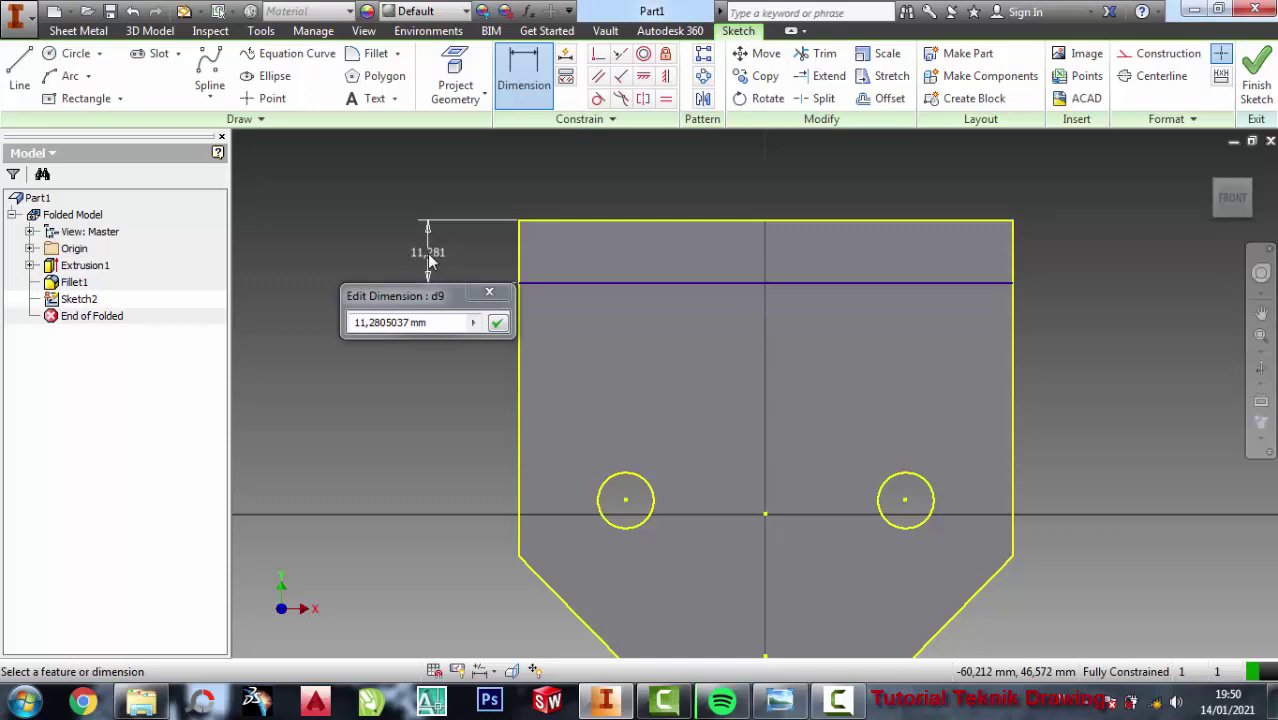
type("13")
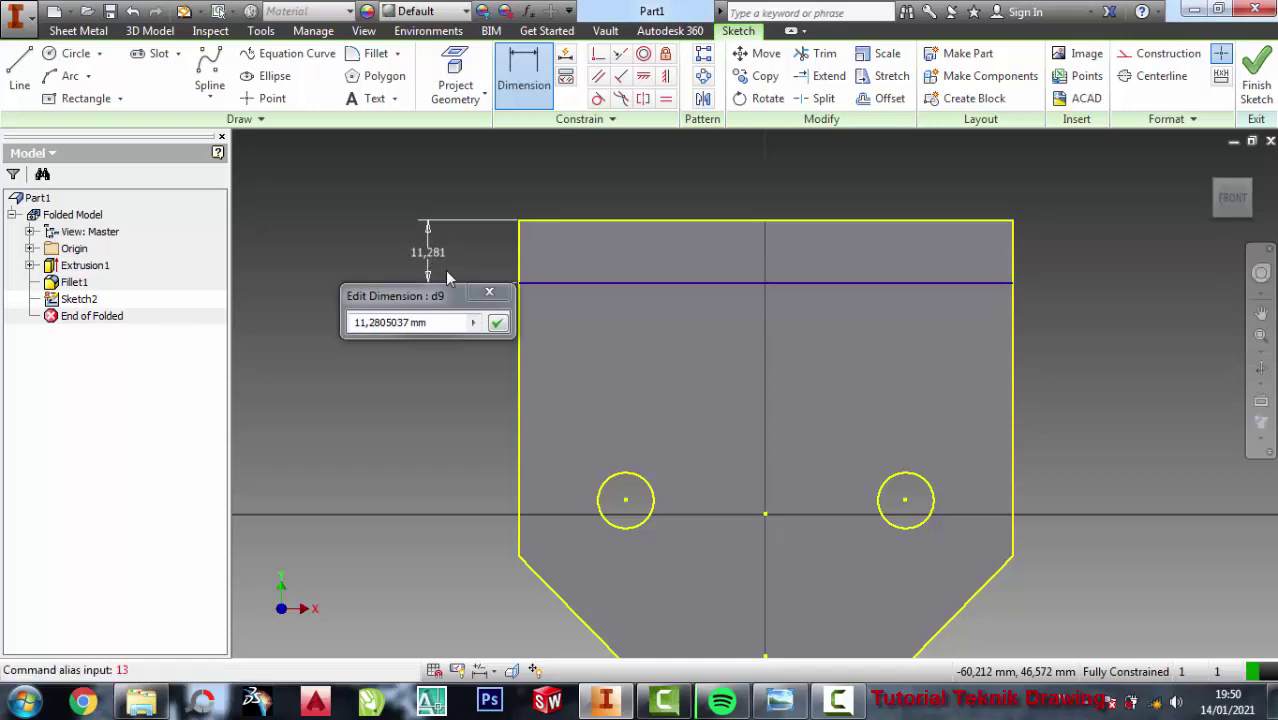
left_click(420, 322)
type("13")
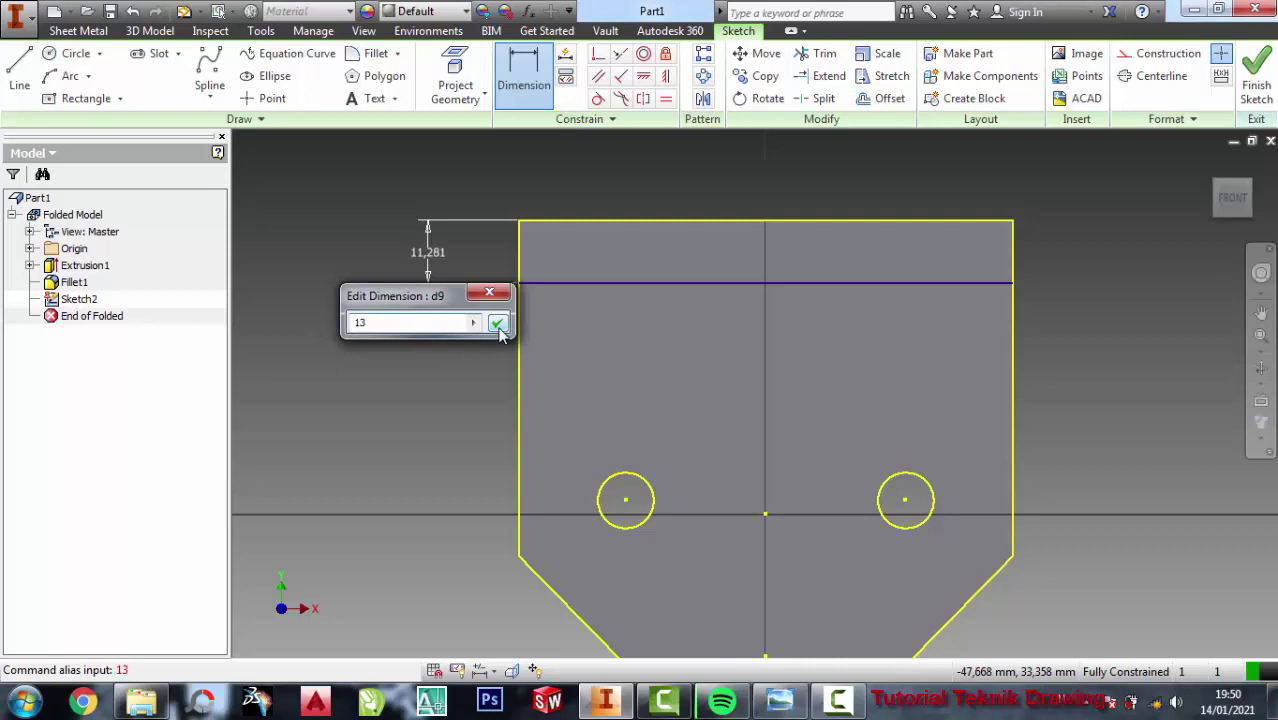
left_click(497, 323)
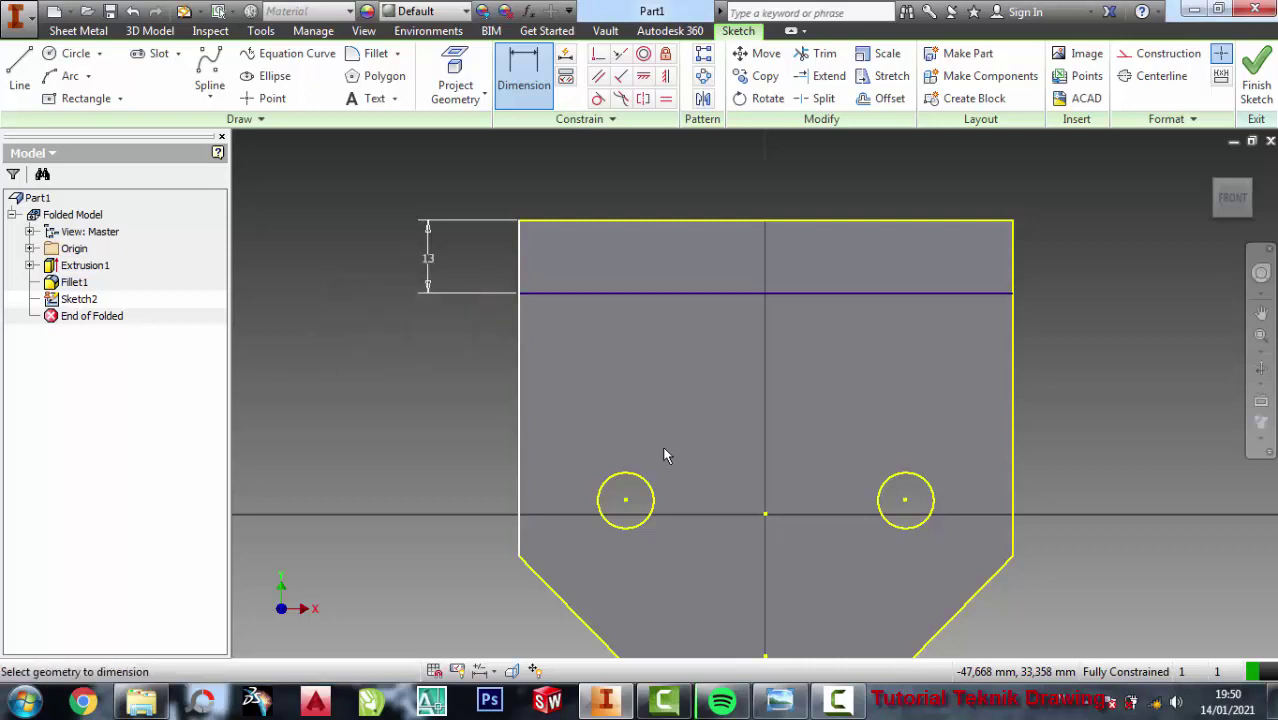
left_click(785, 700)
- Zoom around the reference drawing to read the Ø19 hole, R19 boss and 38 band
scroll(928, 294, "down", 1)
scroll(928, 294, "down", 1)
scroll(928, 294, "up", 1)
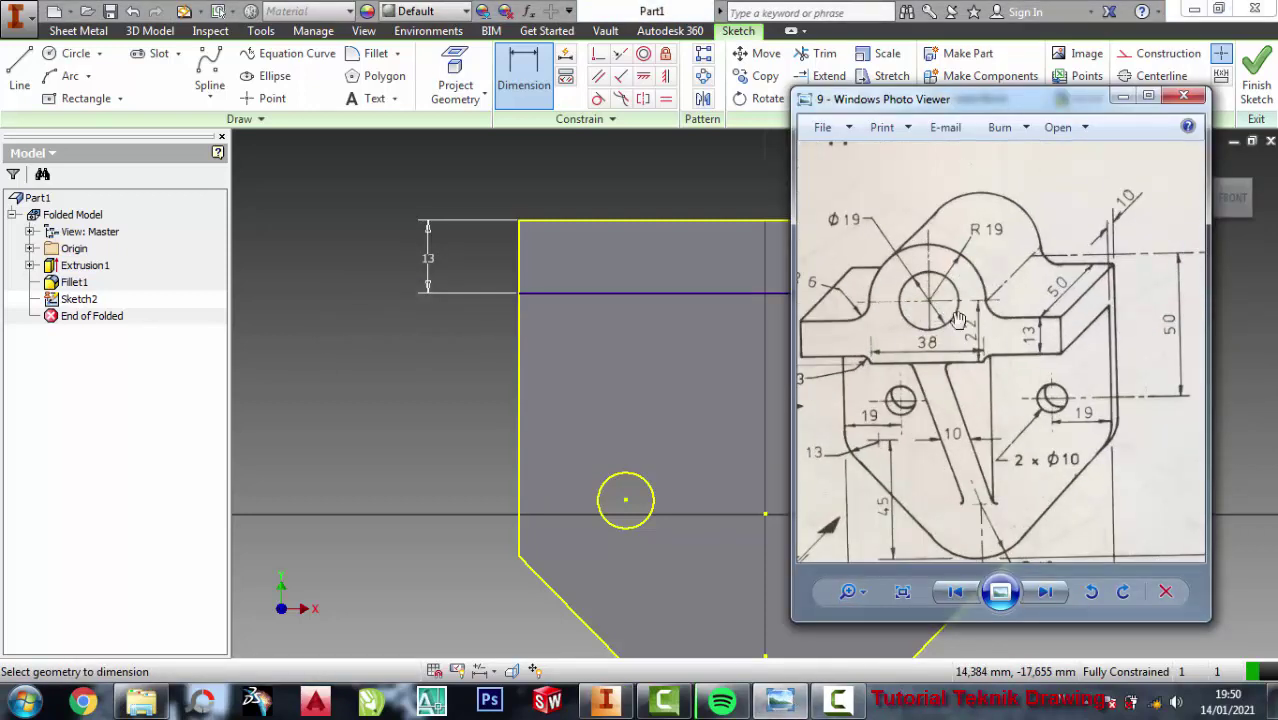
scroll(946, 324, "up", 1)
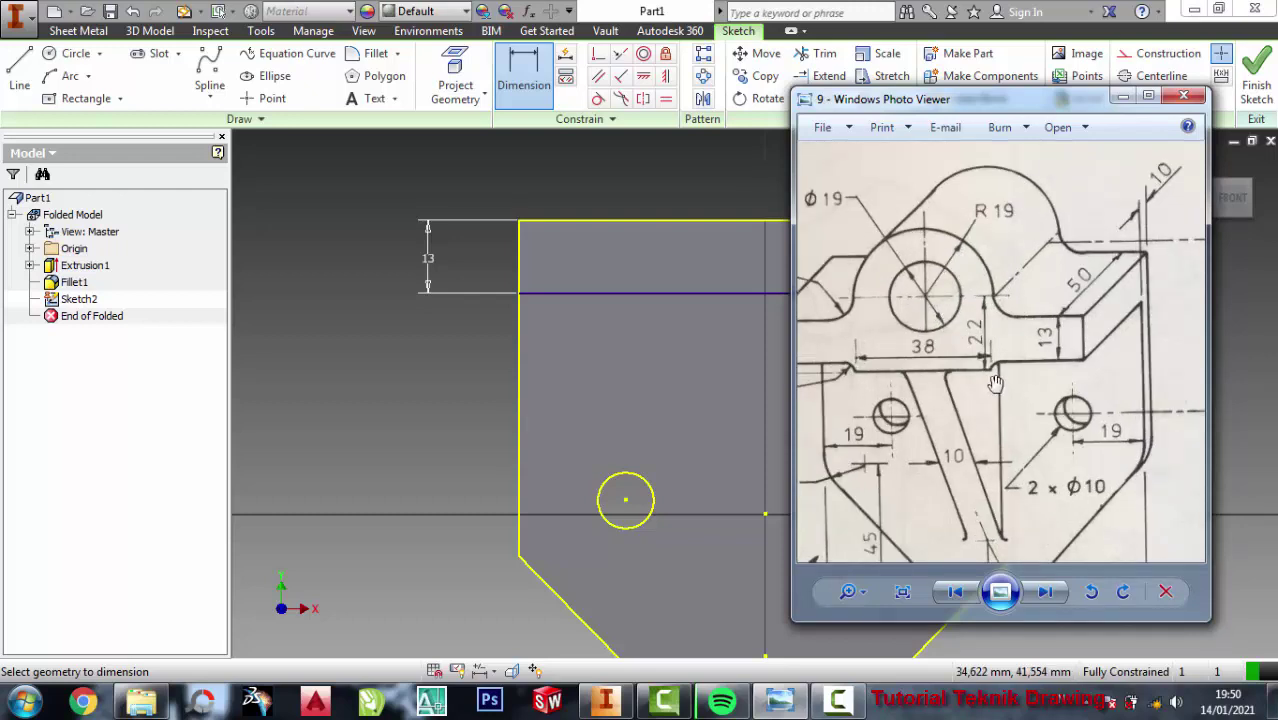
scroll(981, 357, "down", 1)
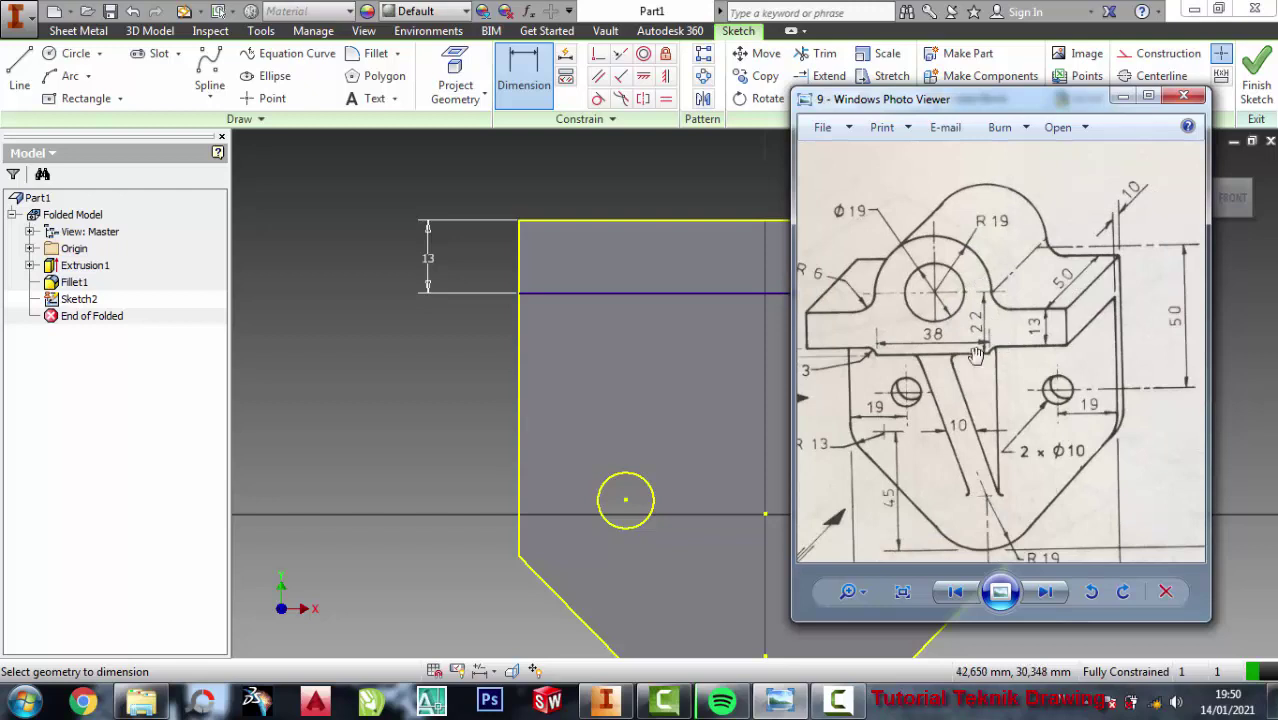
scroll(923, 363, "up", 1)
scroll(957, 321, "down", 1)
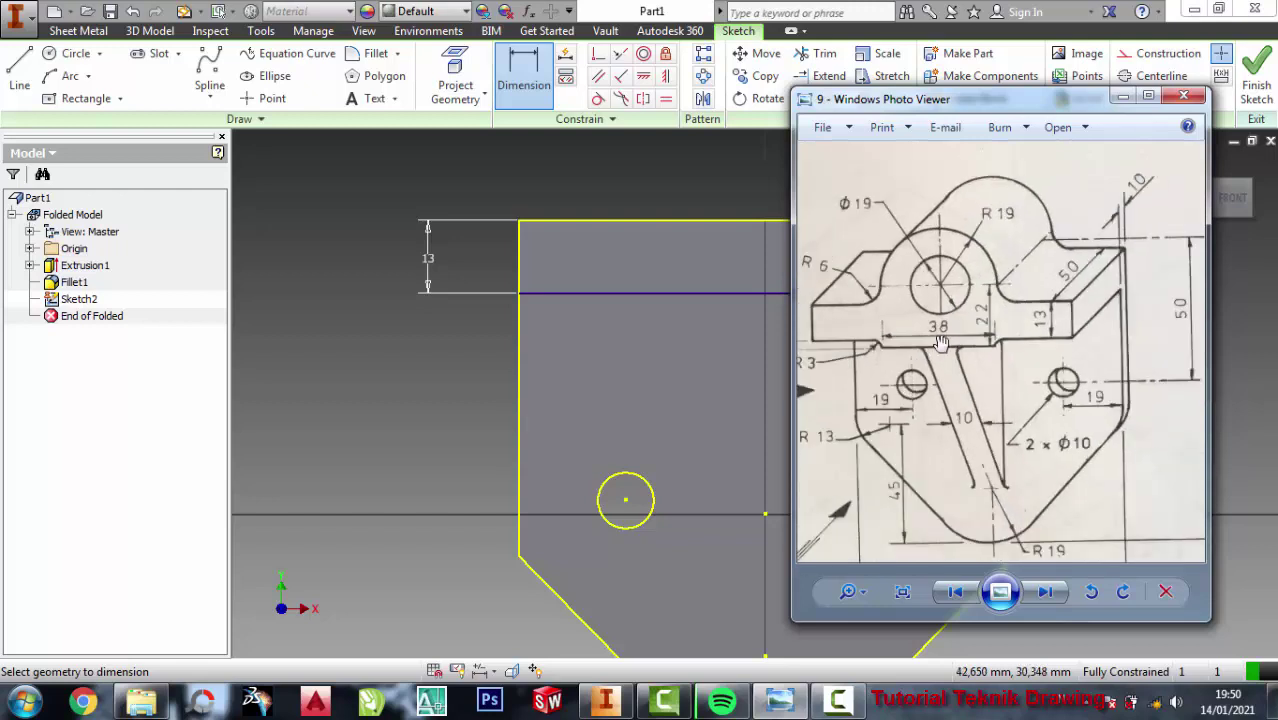
scroll(942, 350, "up", 1)
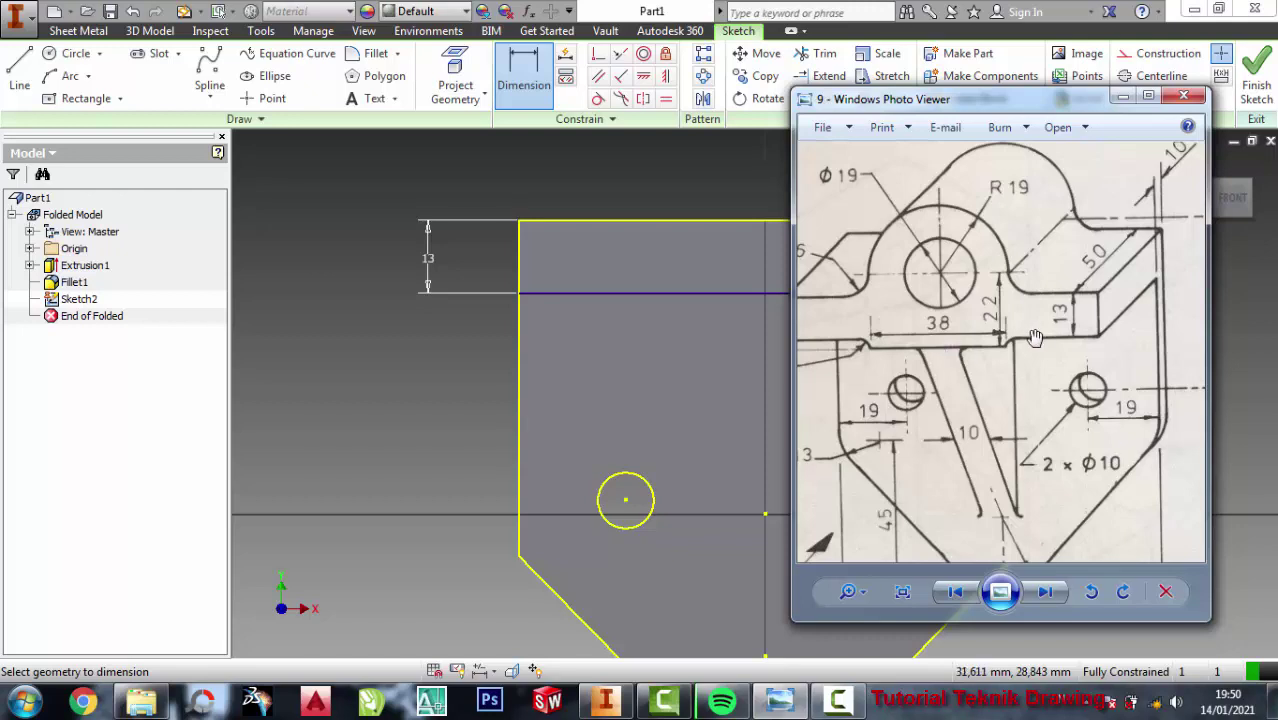
scroll(1011, 343, "down", 1)
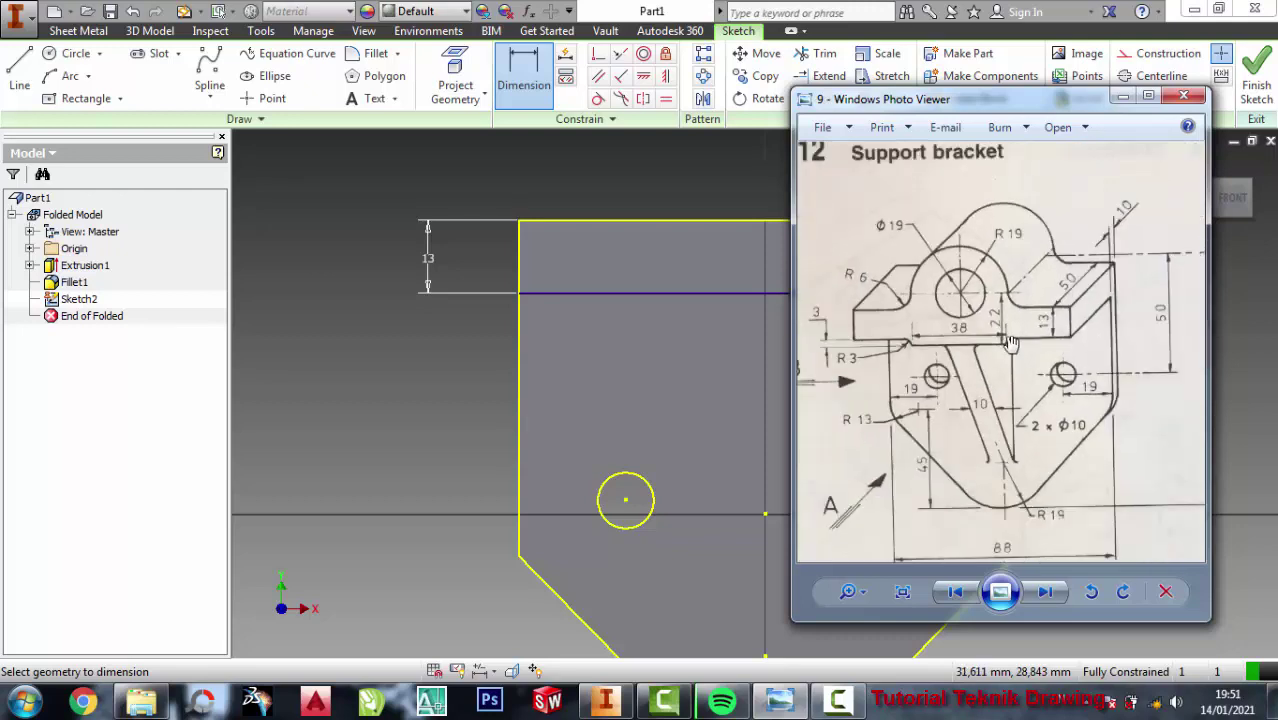
scroll(946, 357, "up", 1)
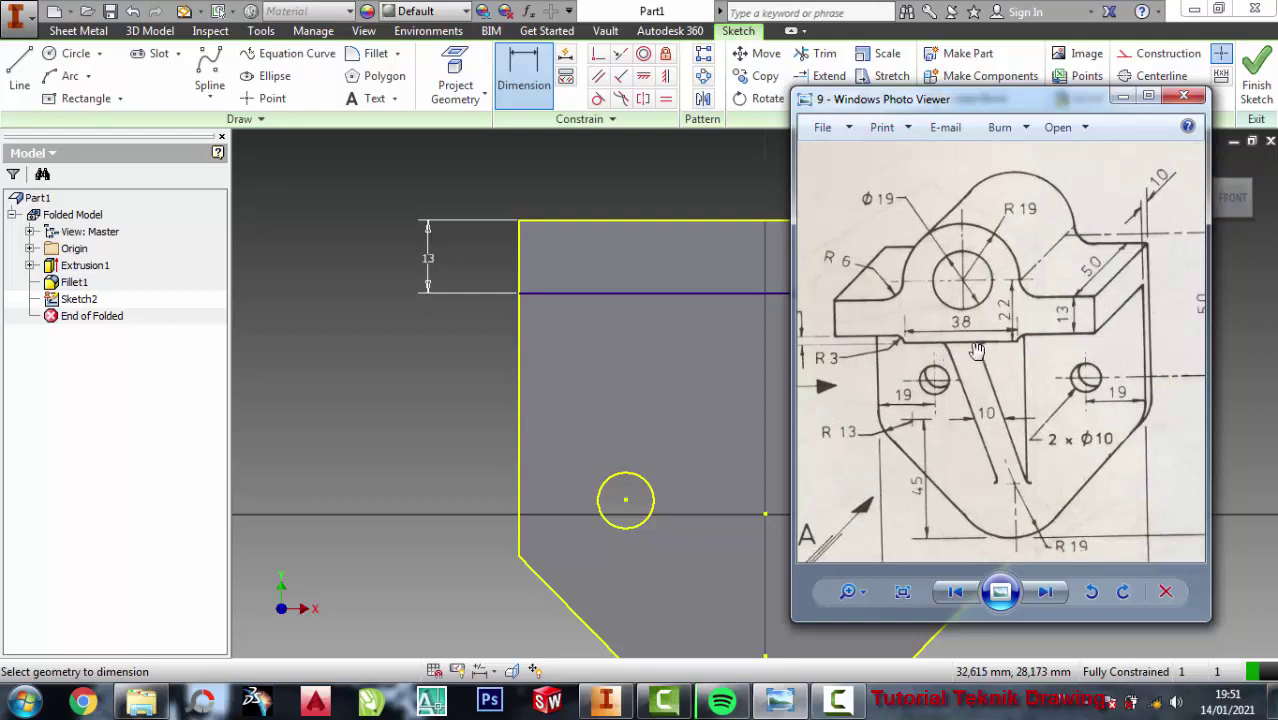
scroll(919, 350, "up", 1)
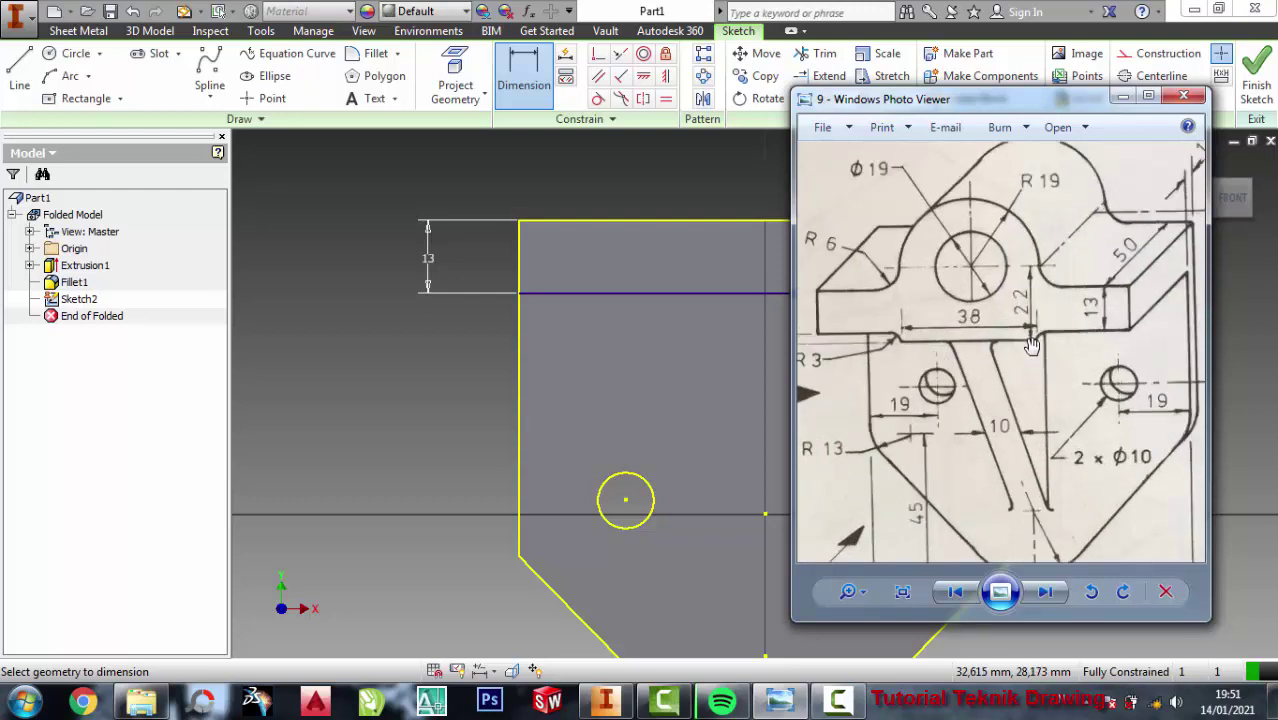
scroll(1010, 350, "down", 1)
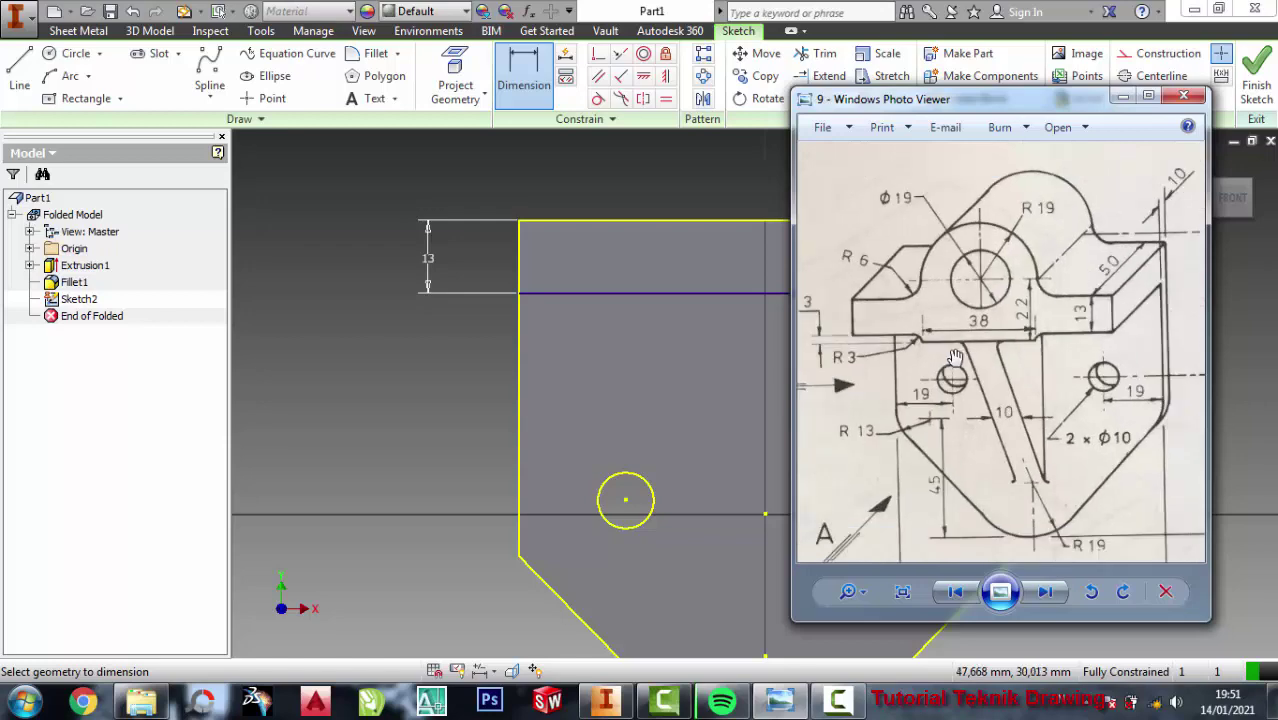
scroll(950, 357, "down", 1)
scroll(899, 357, "up", 1)
scroll(860, 338, "down", 1)
scroll(820, 336, "up", 1)
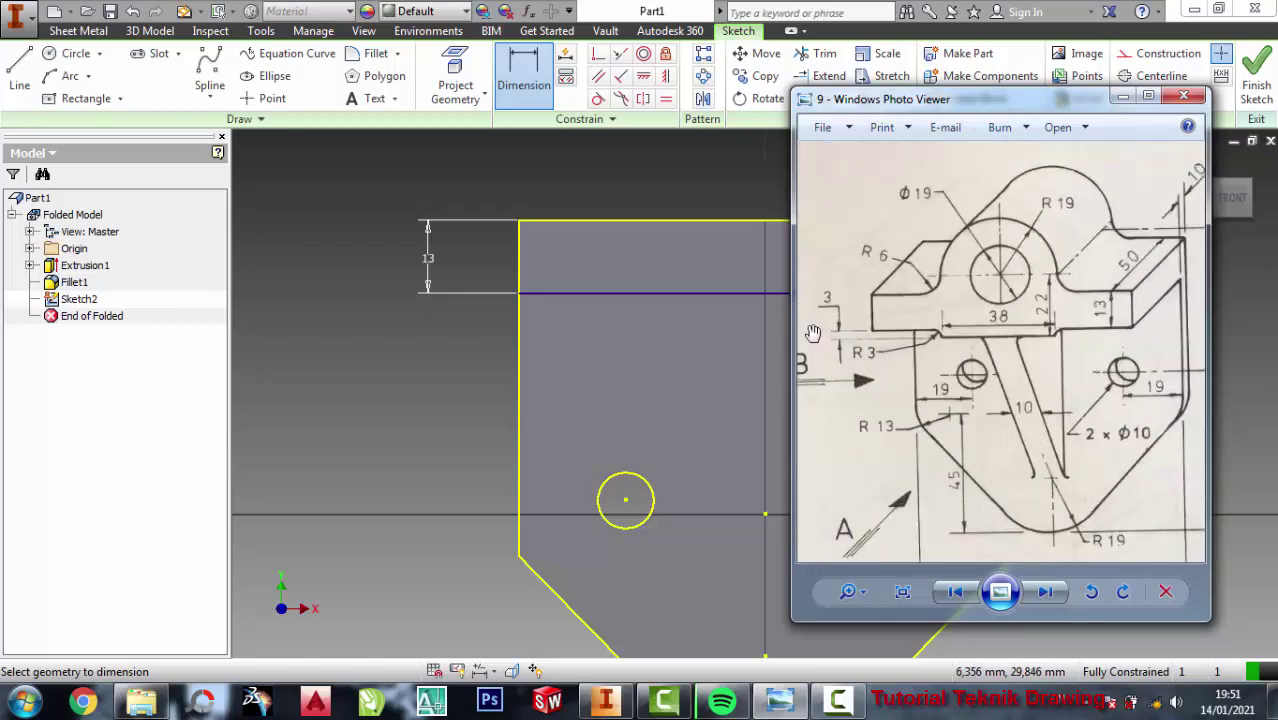
scroll(820, 336, "up", 1)
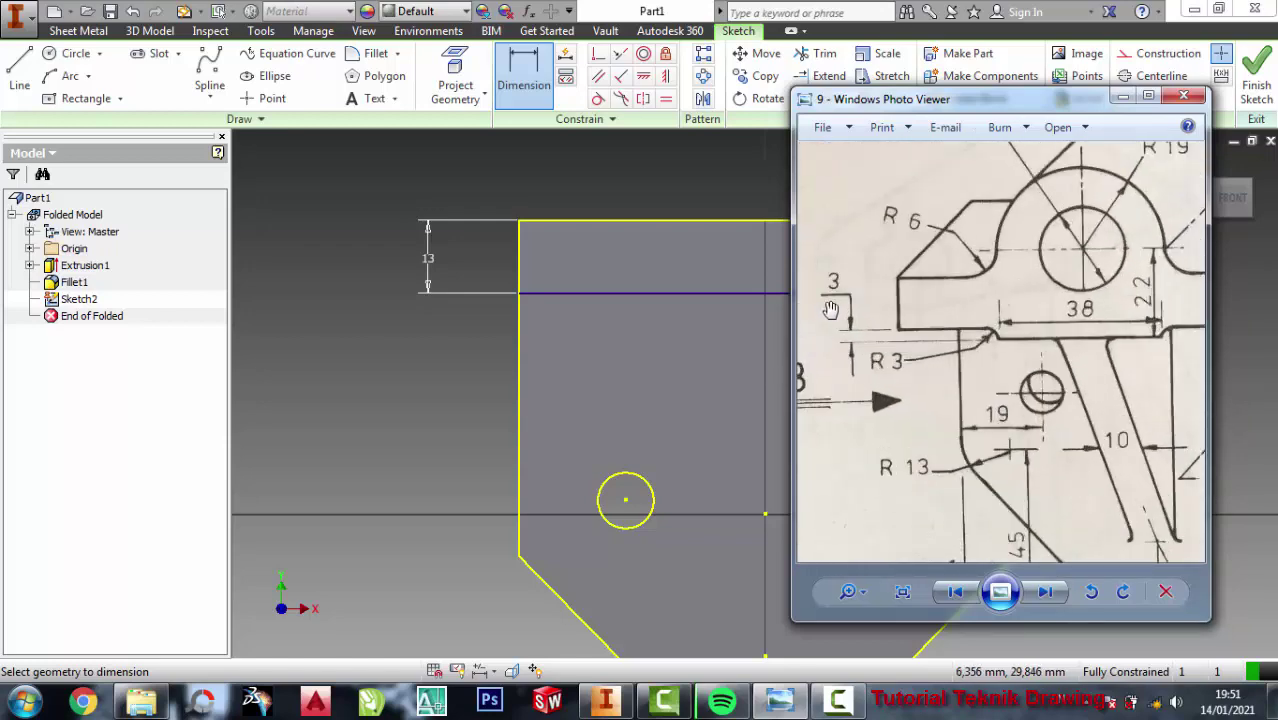
scroll(830, 309, "down", 1)
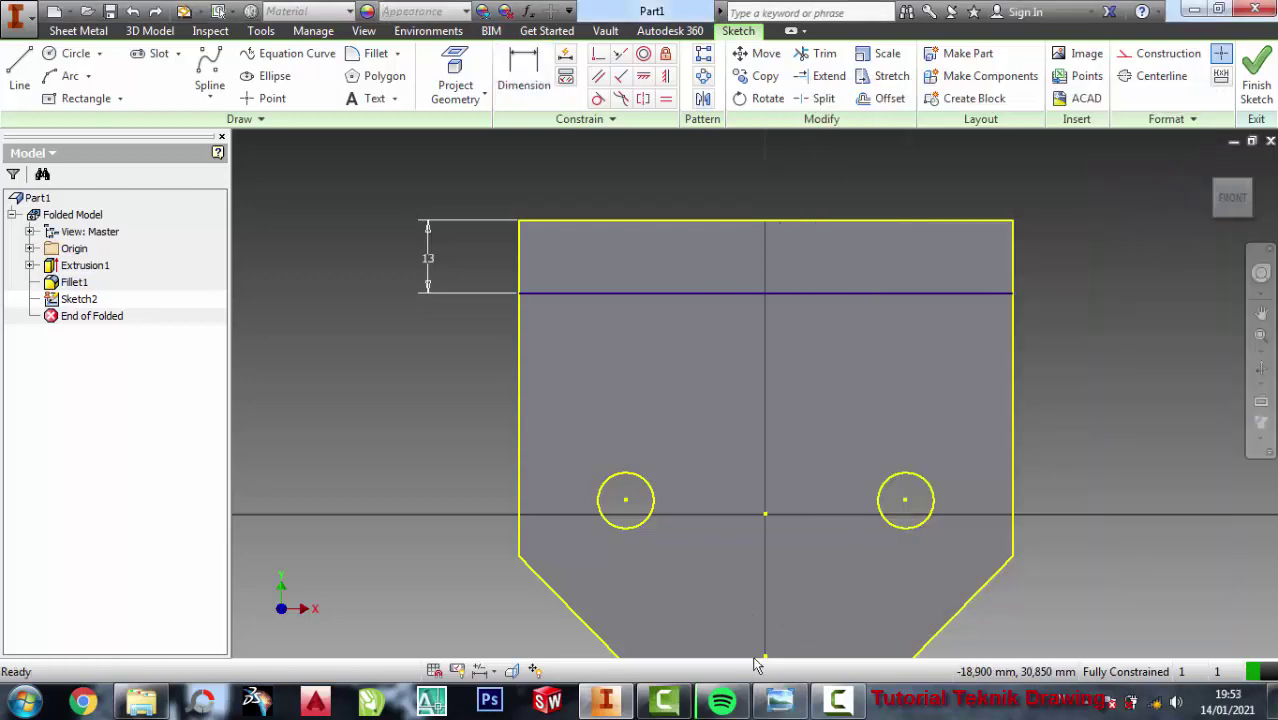
- Take another zoomed look at the reference drawing, then switch back to the Inventor sketch
left_click(779, 700)
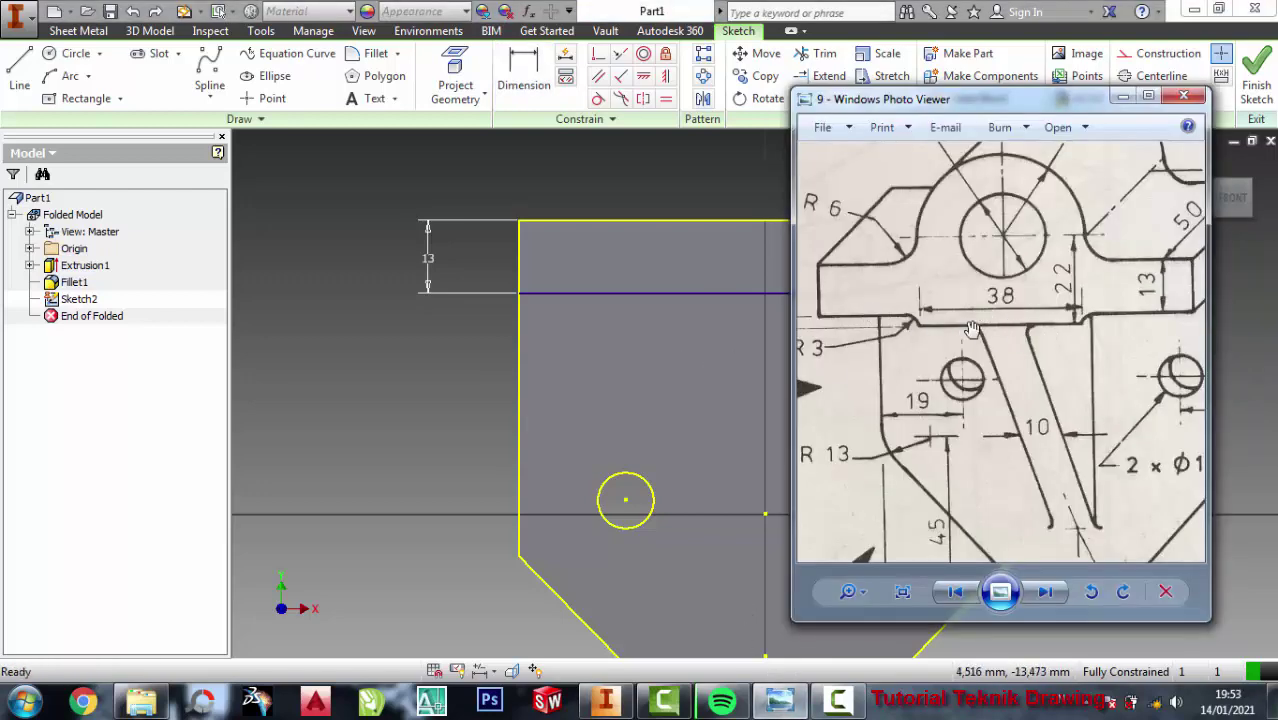
scroll(998, 330, "down", 1)
scroll(888, 342, "down", 1)
scroll(822, 327, "down", 1)
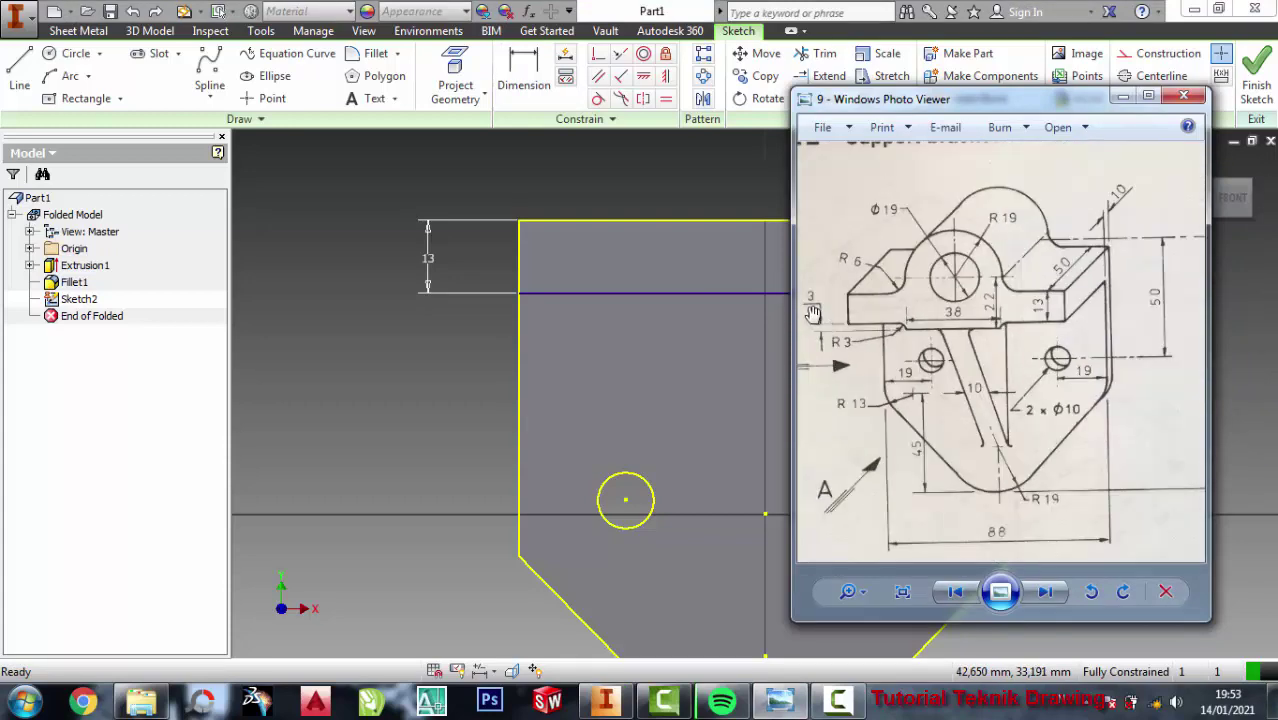
scroll(813, 313, "up", 1)
scroll(813, 313, "up", 1)
left_click(442, 194)
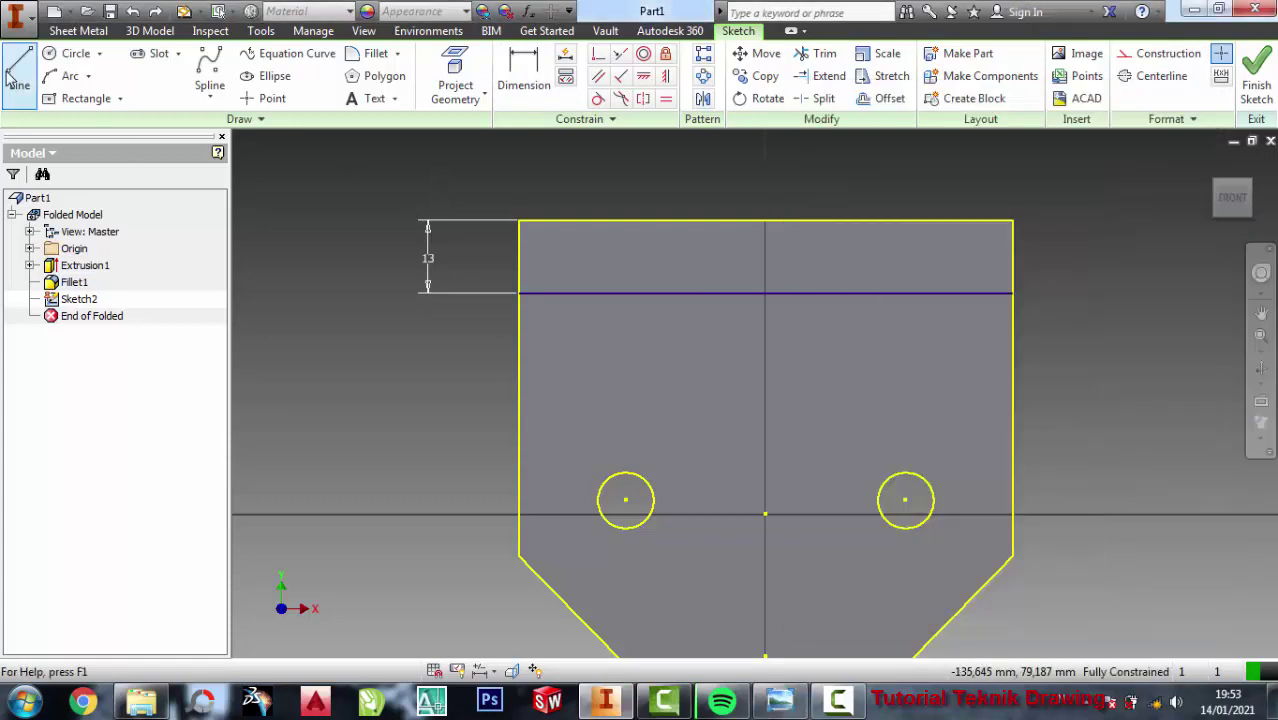
- Drop a short vertical line from the band line's midpoint, ending in a horizontal line leftward across the centreline
left_click(9, 73)
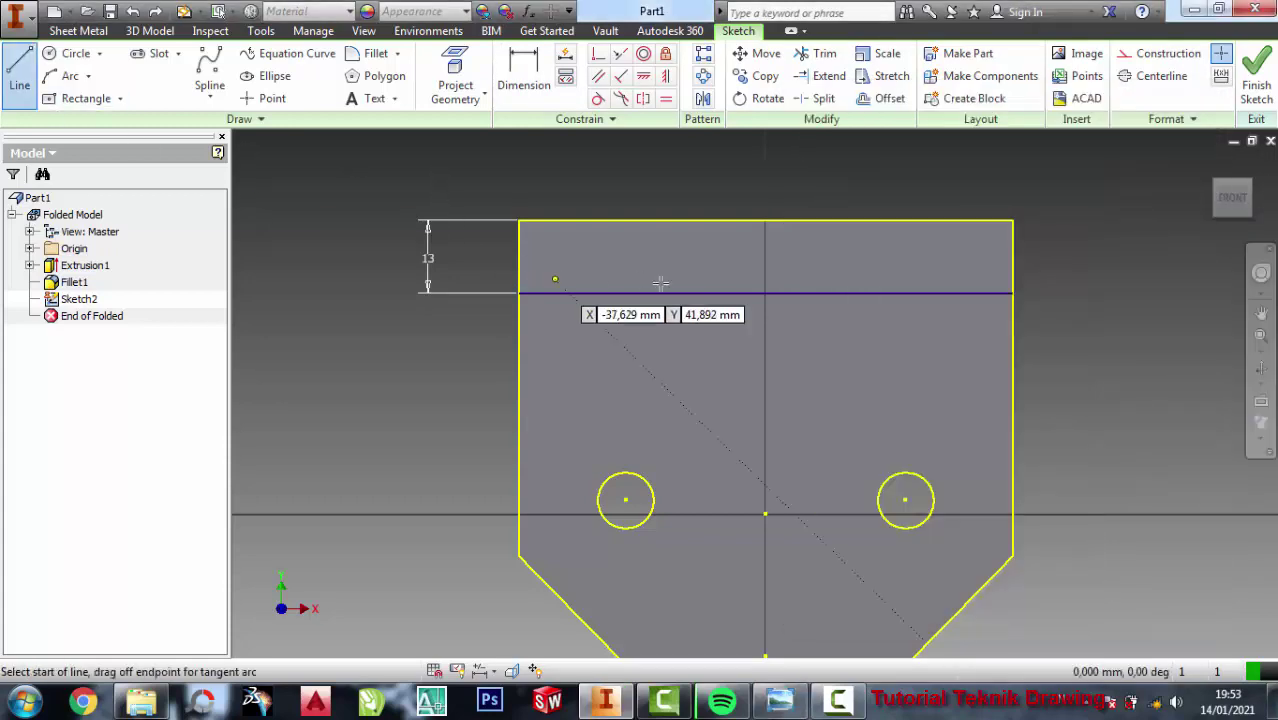
left_click(765, 292)
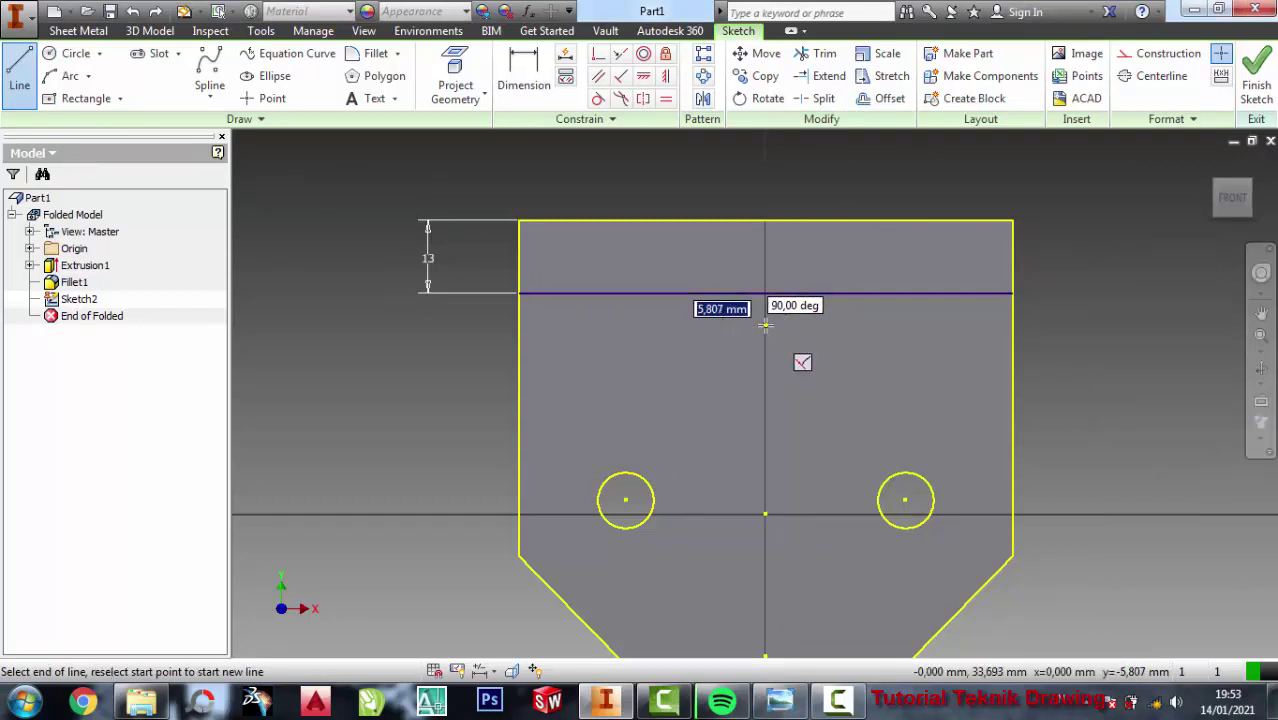
left_click(765, 323)
left_click(834, 325)
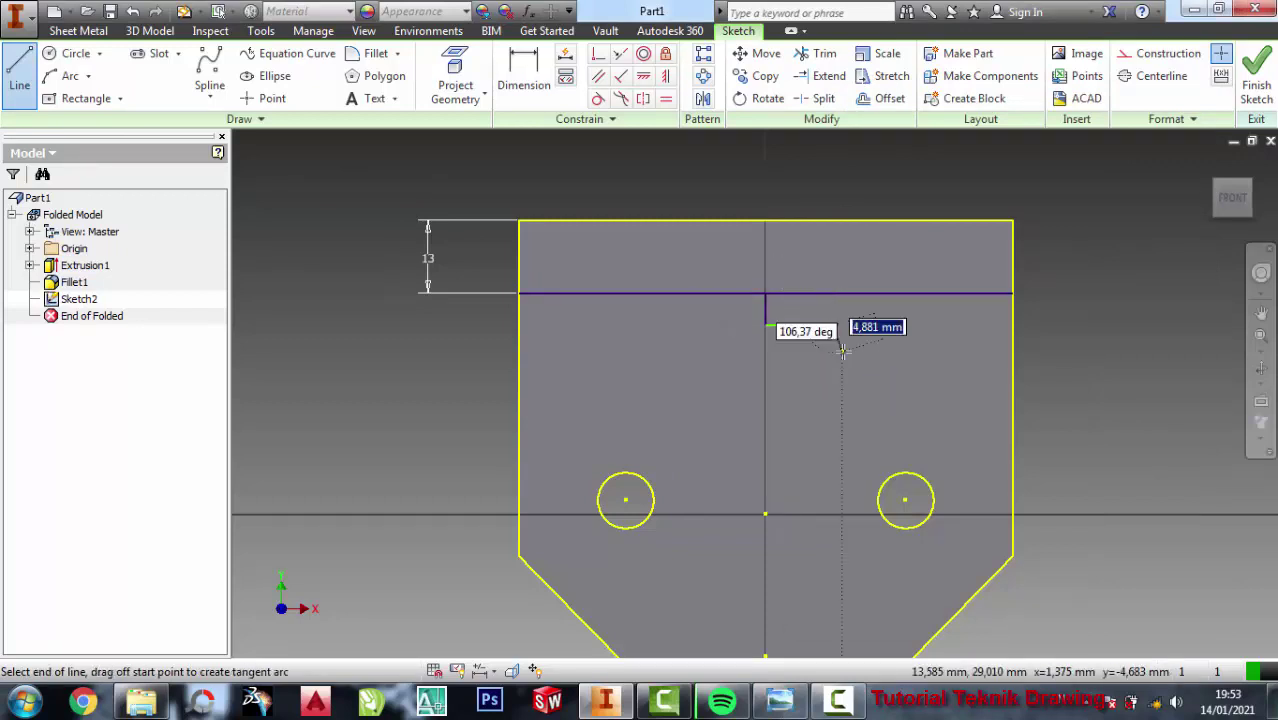
key("Escape")
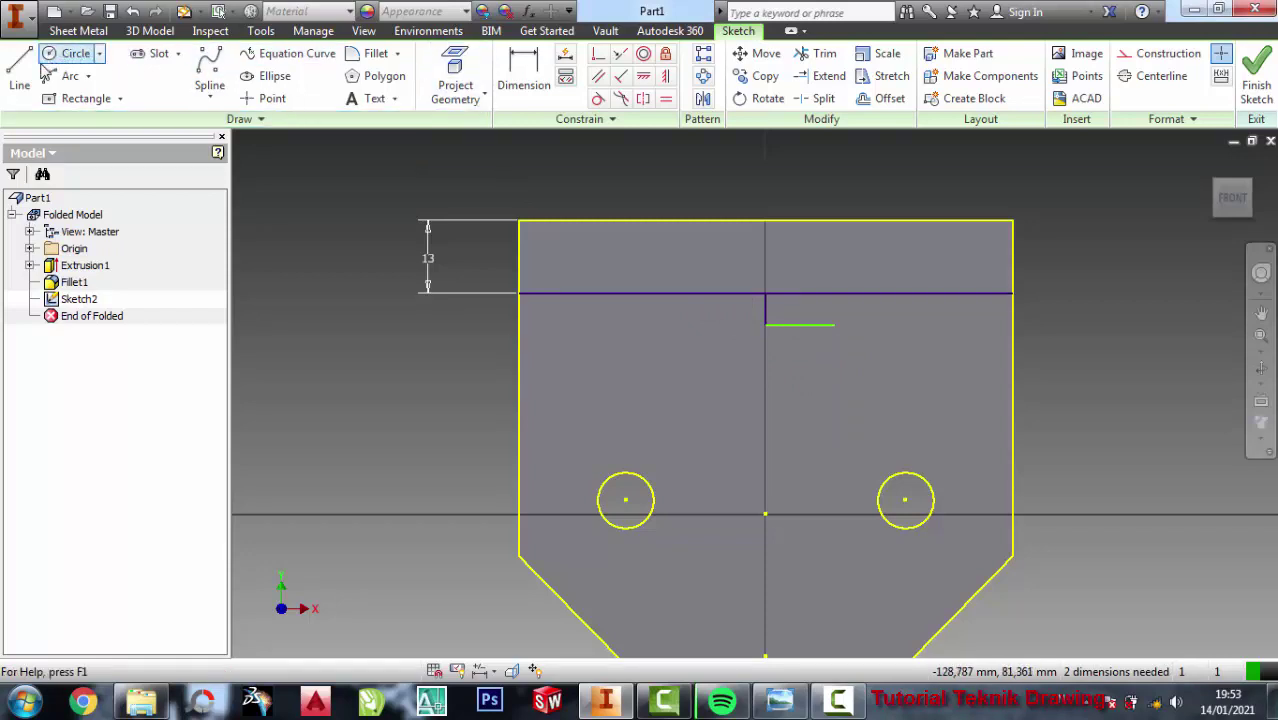
left_click(765, 324)
left_click(712, 324)
key("Escape")
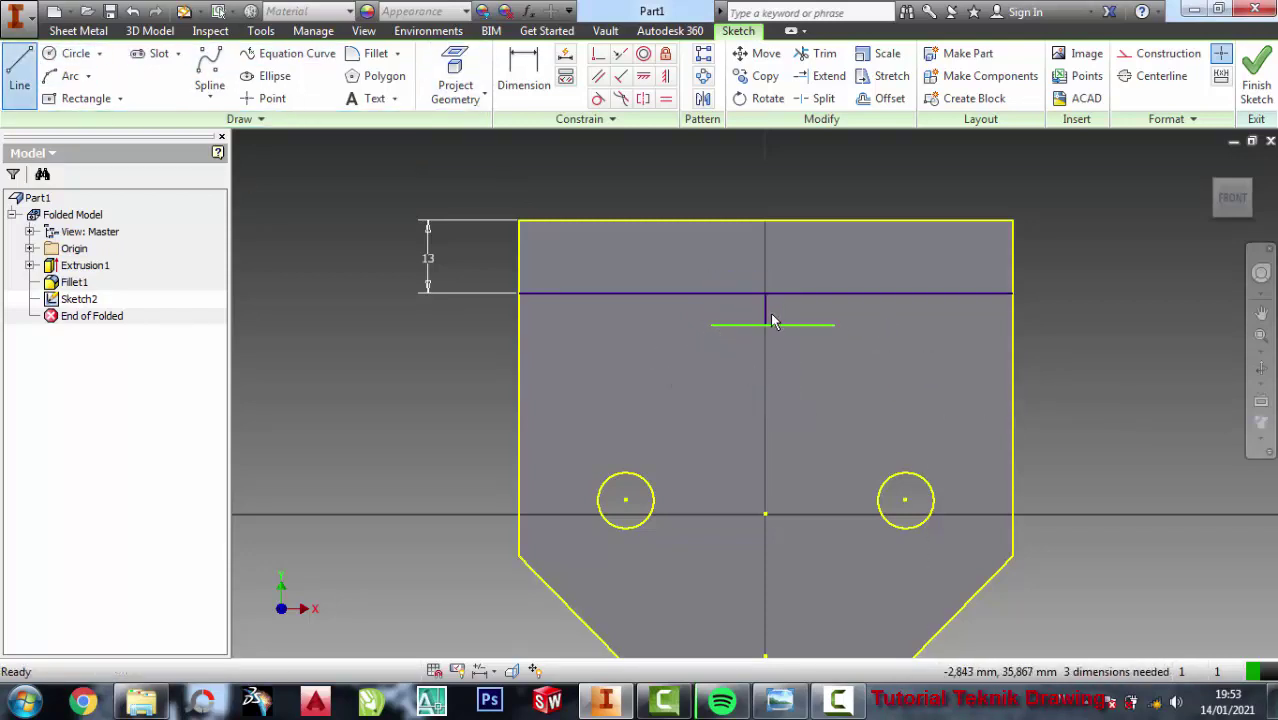
left_click(524, 80)
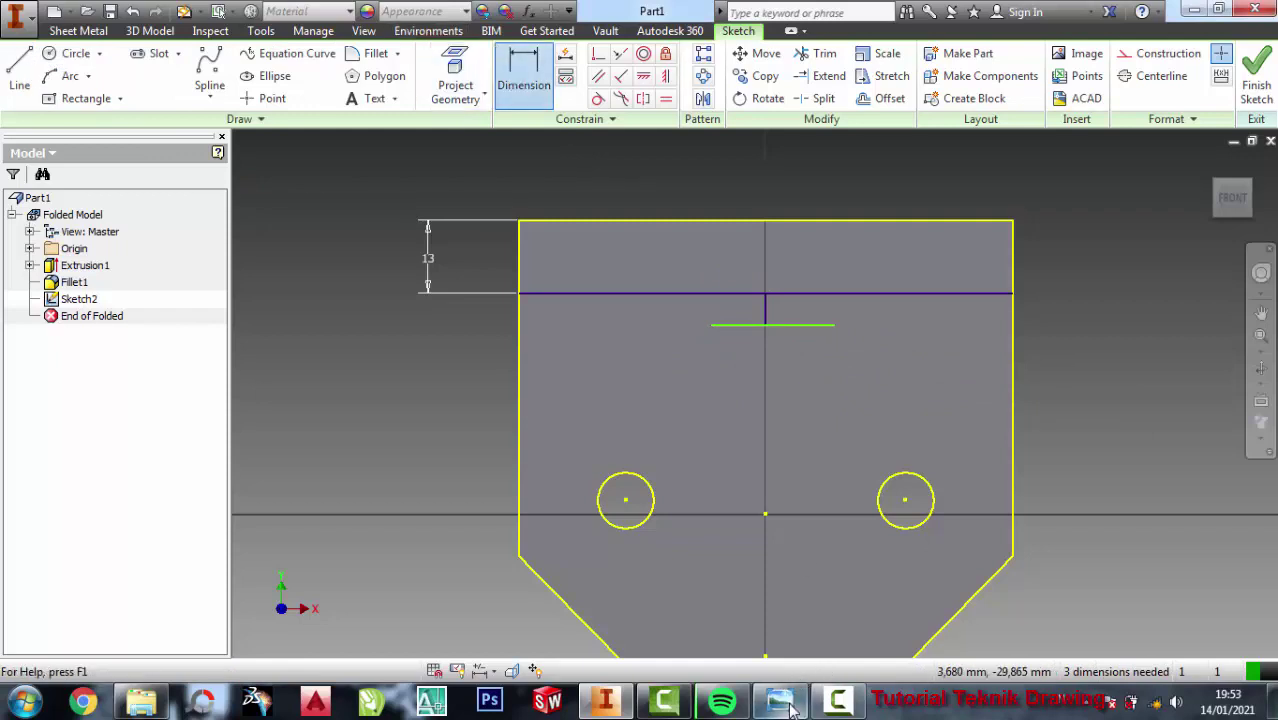
left_click(782, 703)
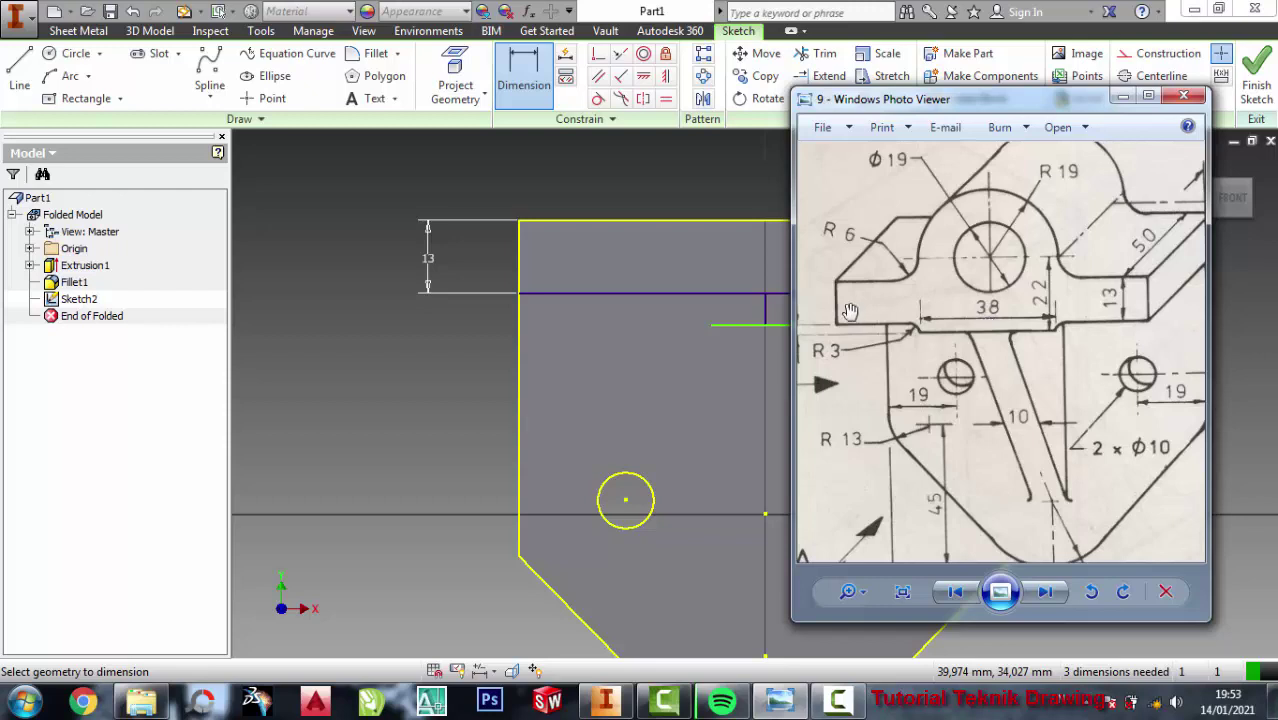
left_click(1123, 96)
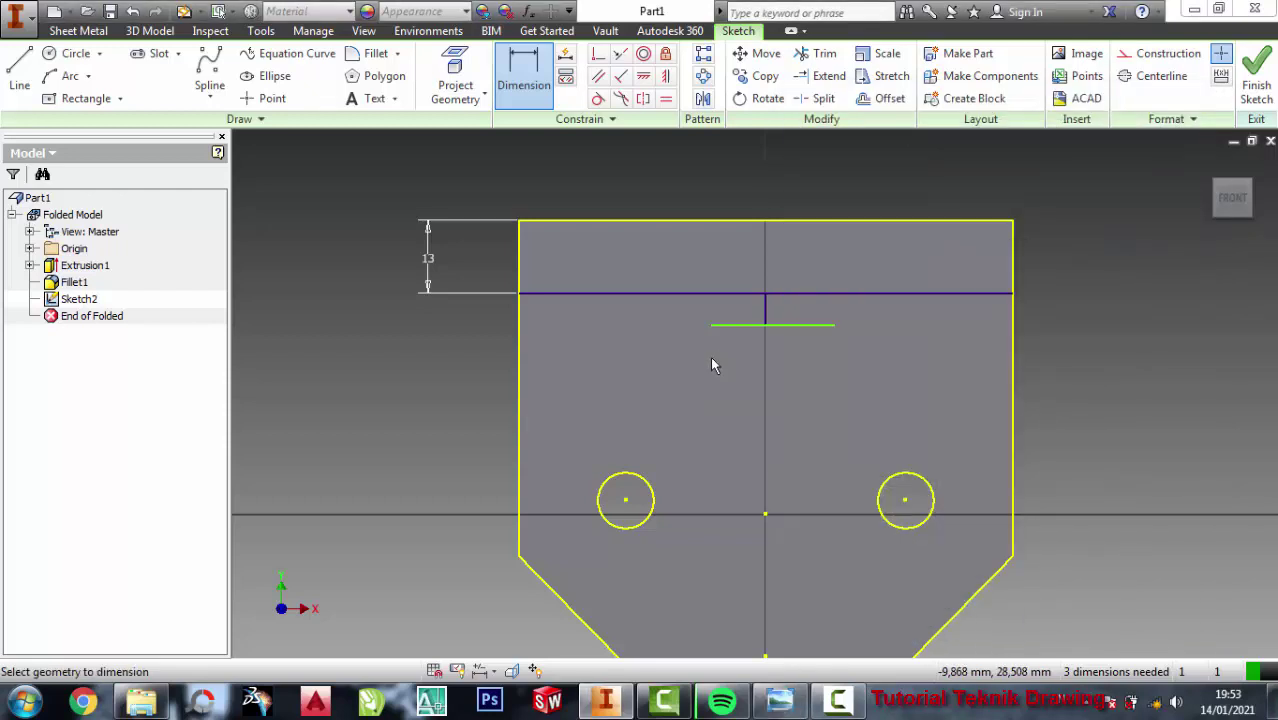
- Dimension the right and left halves of the short line to 19 mm each
left_click(798, 340)
left_click(802, 375)
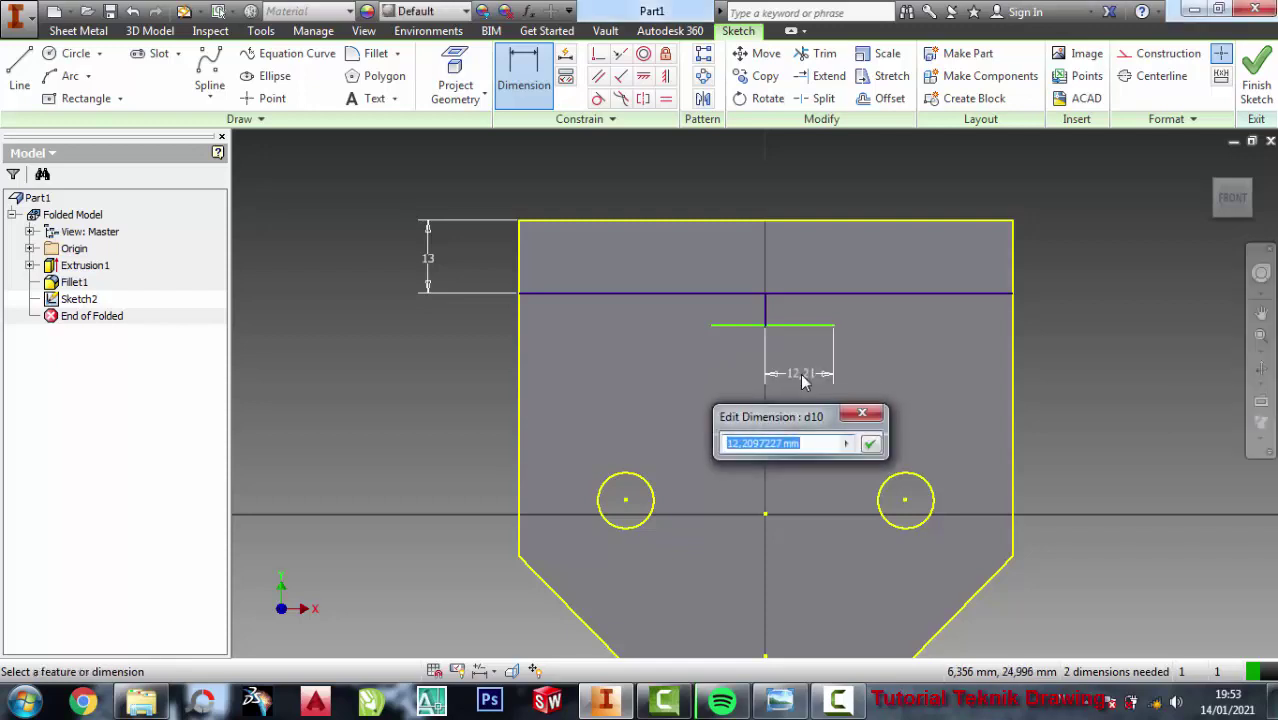
type("19")
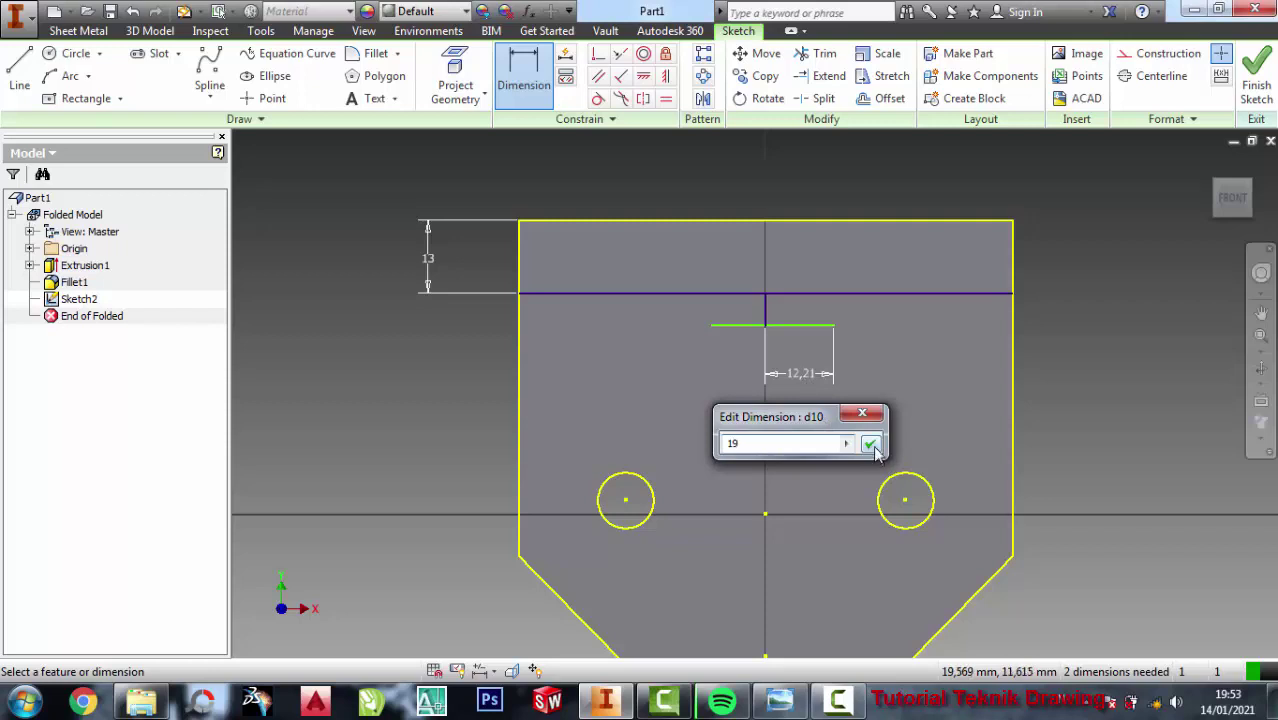
left_click(869, 444)
left_click(726, 324)
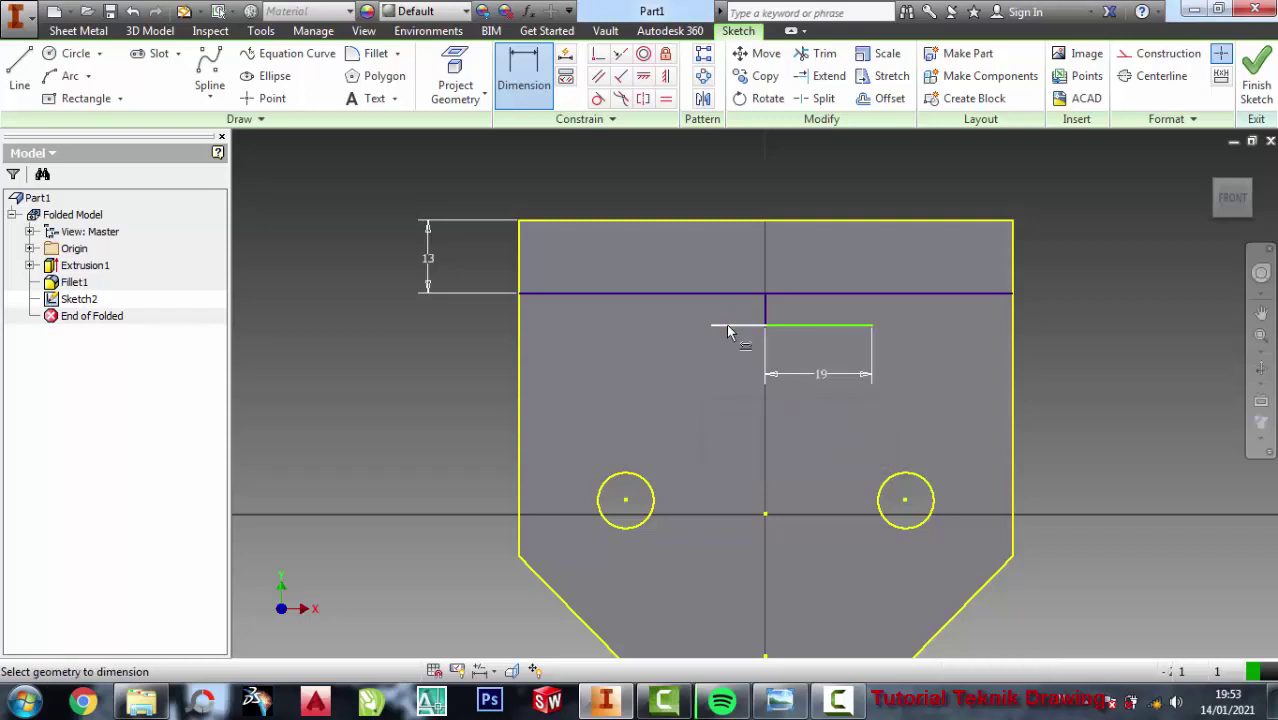
left_click(733, 368)
type("1")
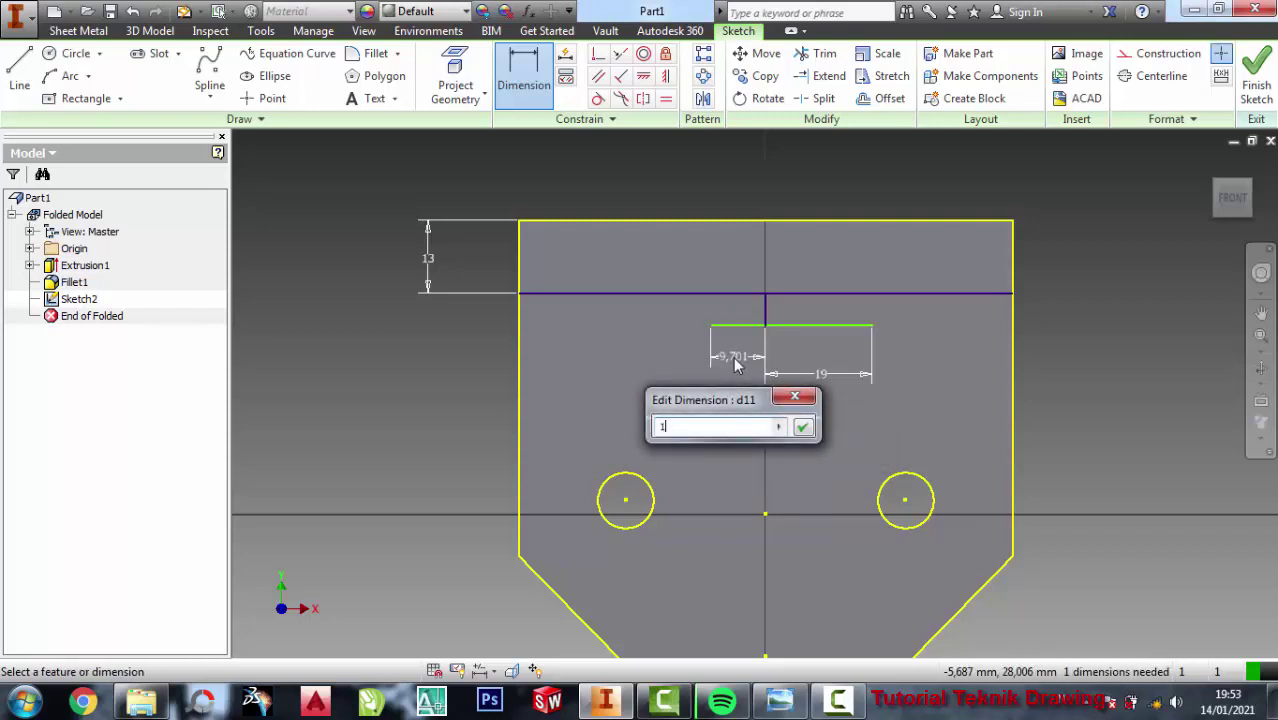
type("9")
left_click(804, 426)
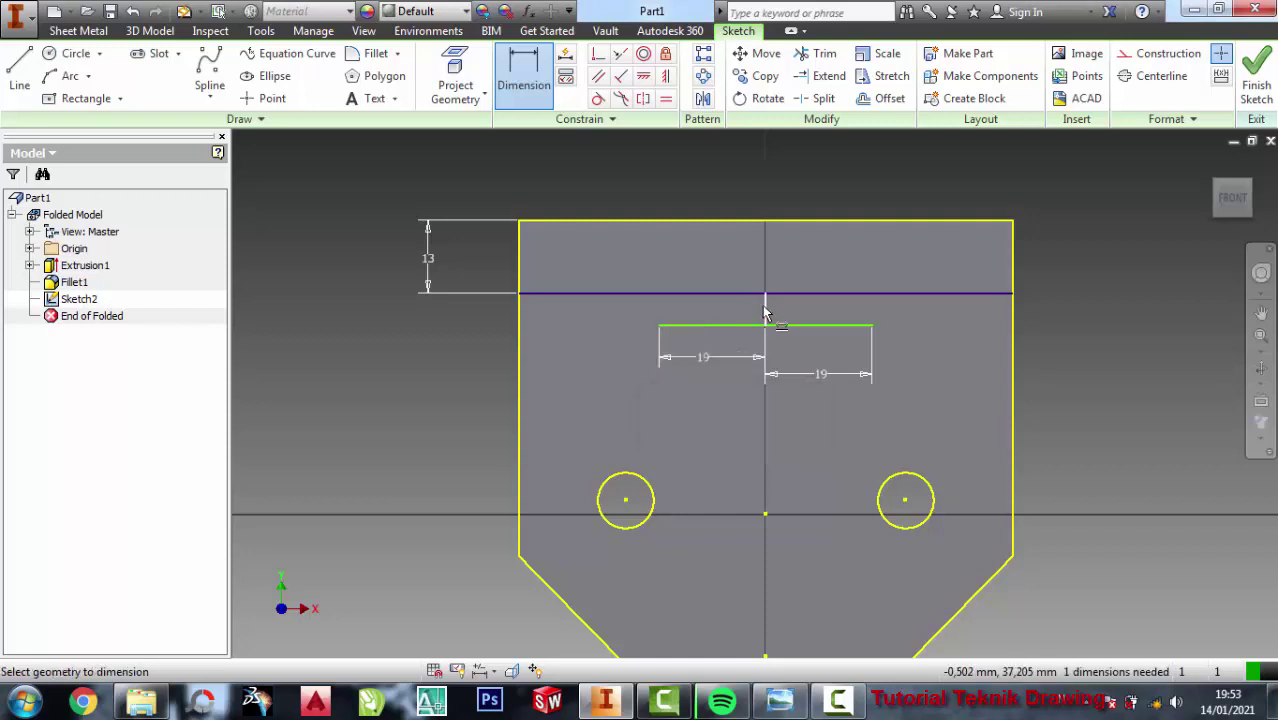
- Dimension the gap between the short line and the band line to 3 mm
right_click(764, 306)
key("Escape")
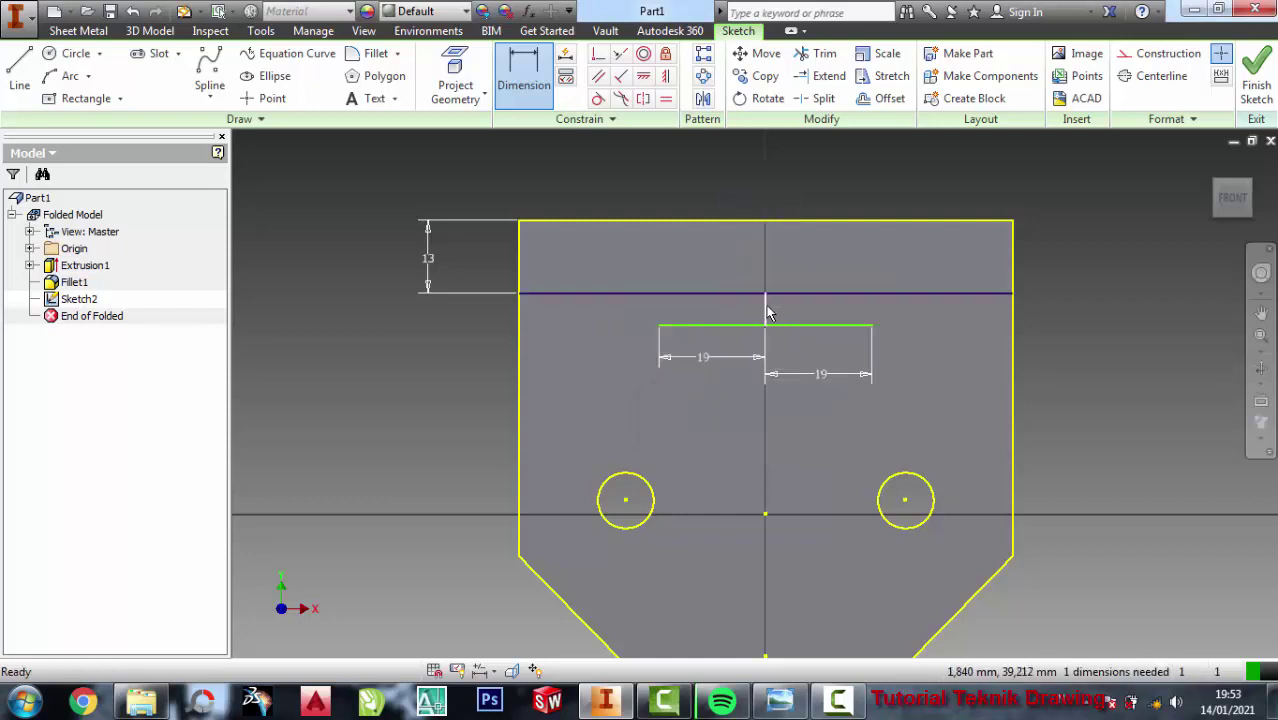
right_click(766, 315)
left_click(759, 190)
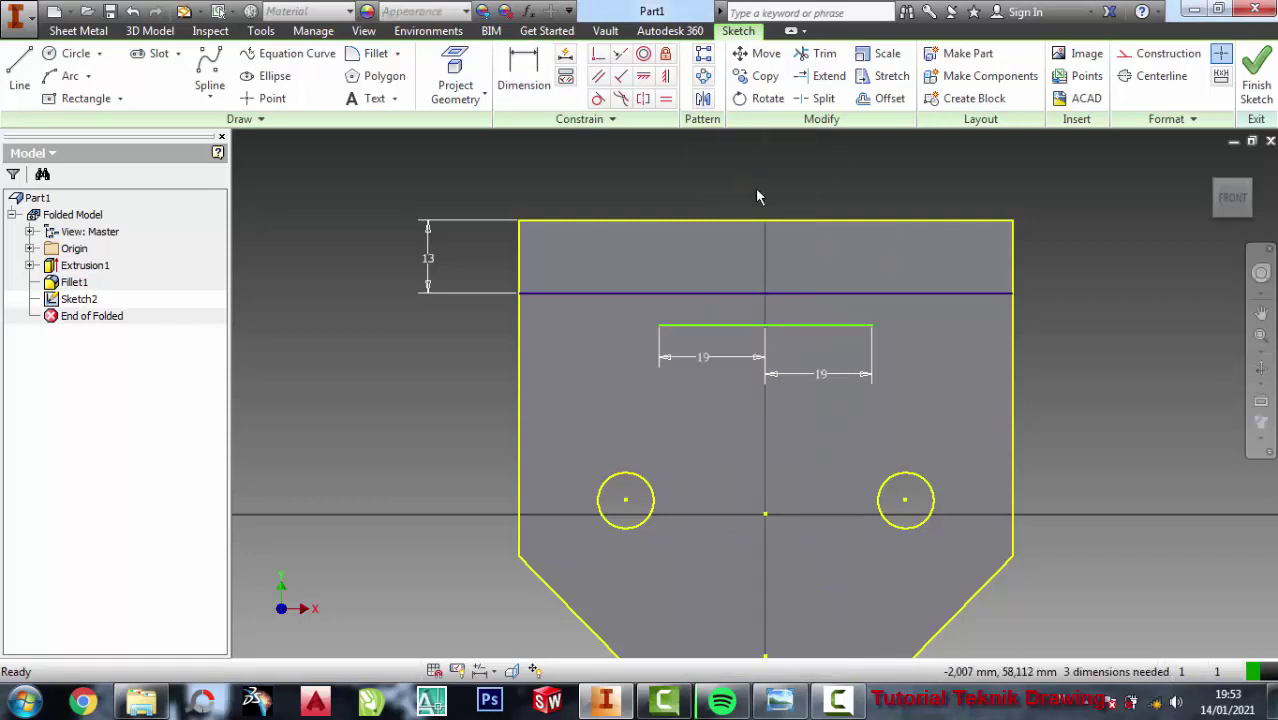
left_click(535, 66)
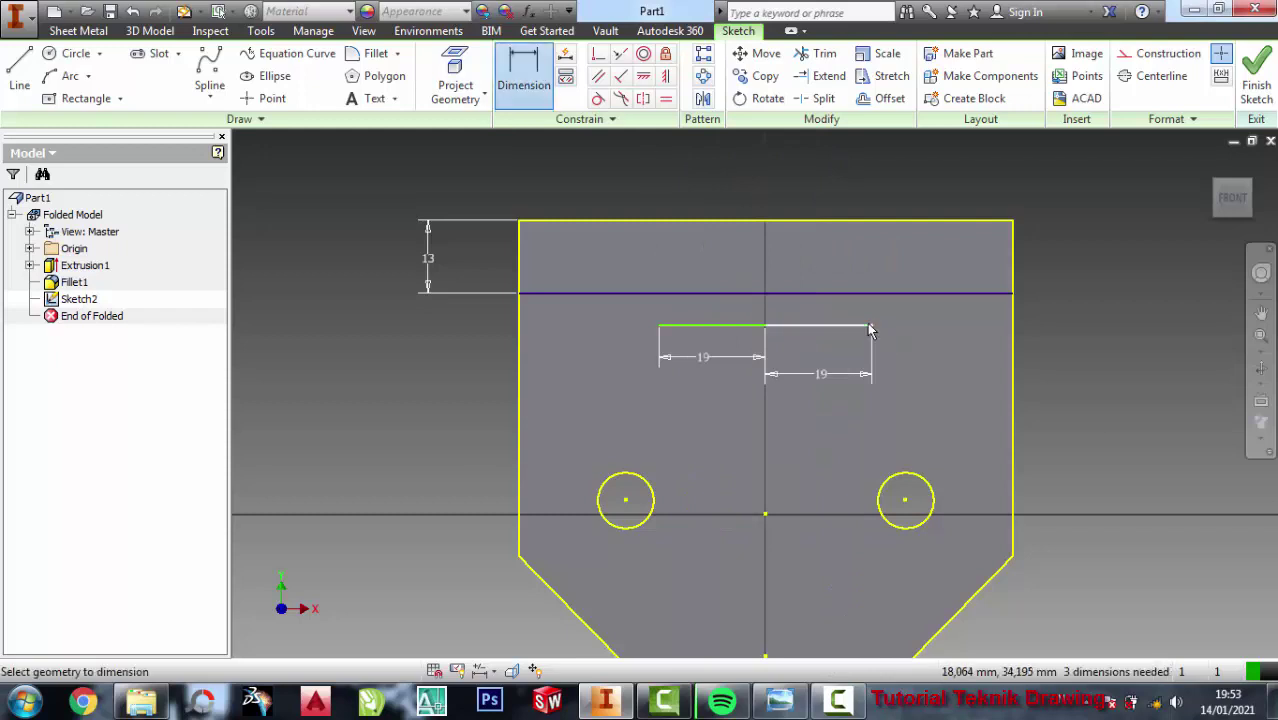
left_click(809, 326)
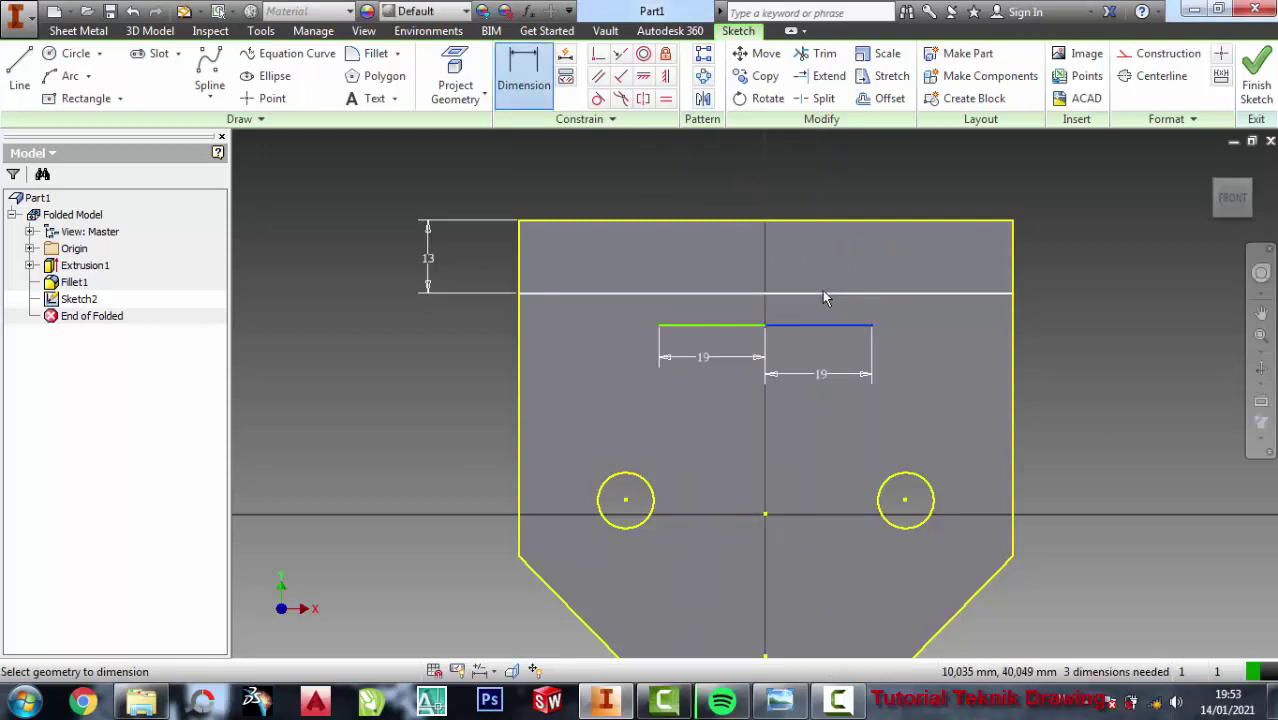
left_click(822, 293)
left_click(1044, 307)
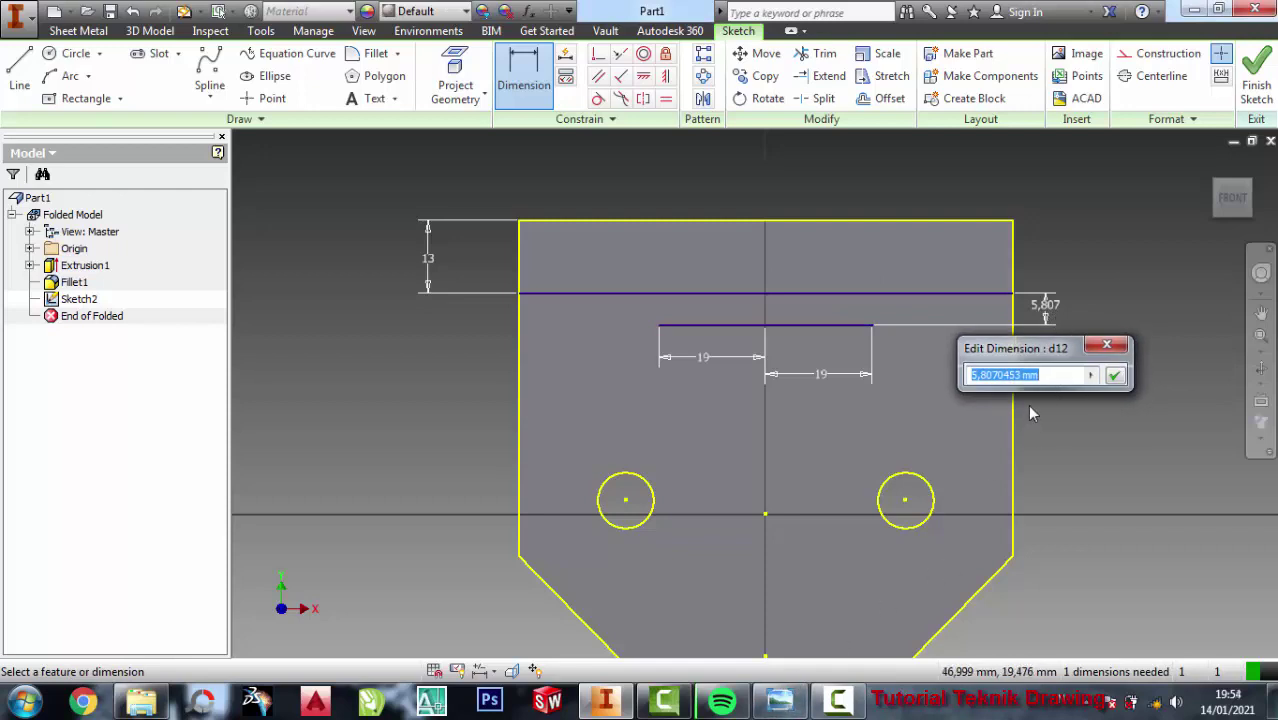
type("3")
left_click(1114, 375)
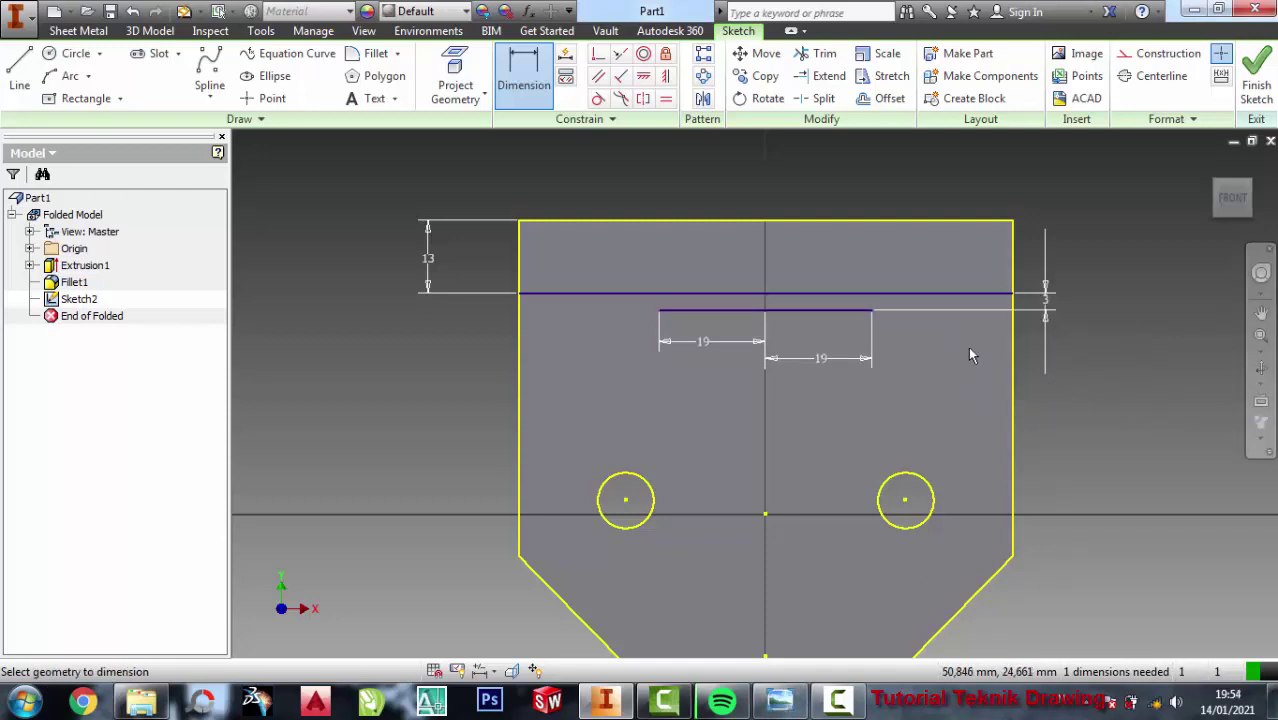
- Draw 3 mm vertical lines from both ends of the short line up to the band line
left_click(28, 72)
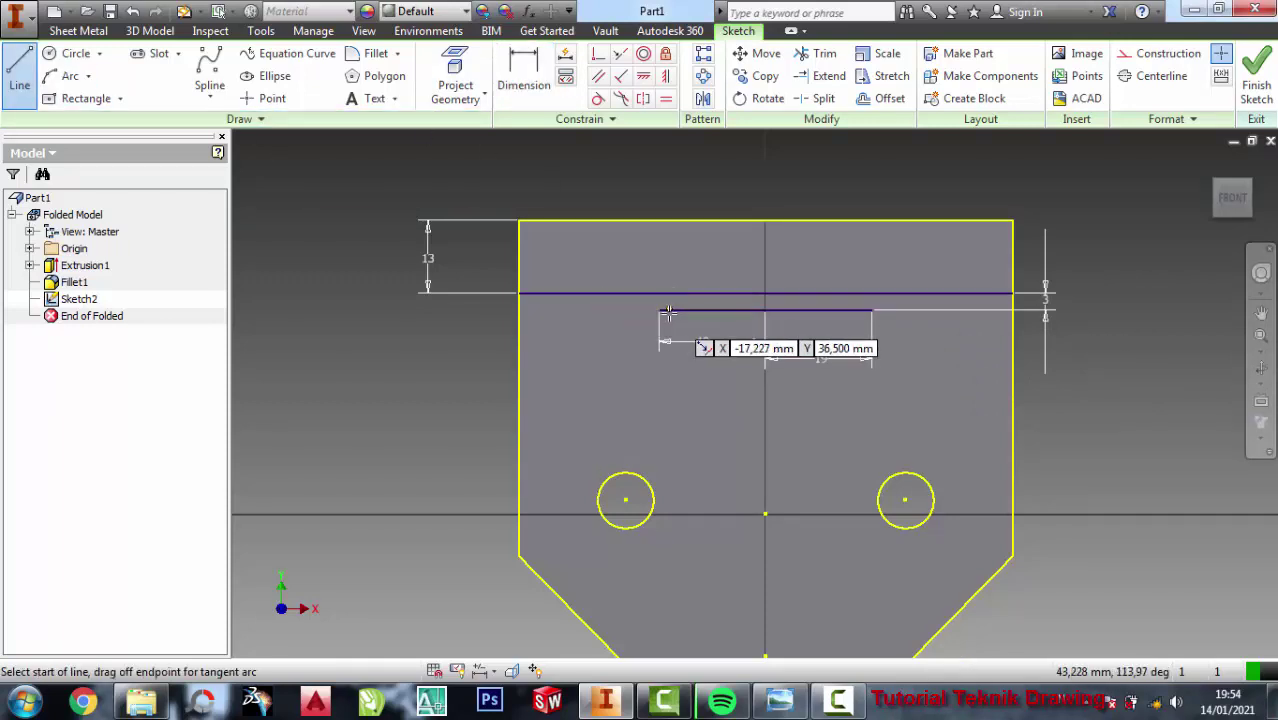
left_click(659, 309)
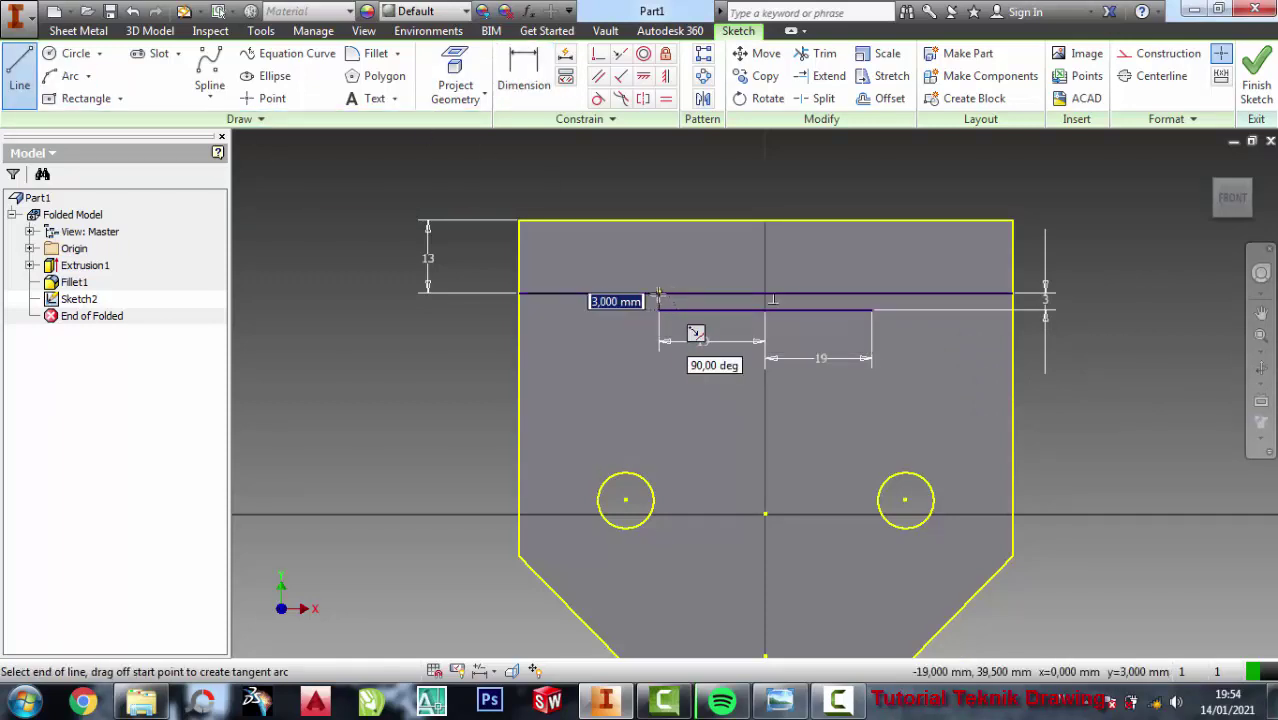
double_click(659, 293)
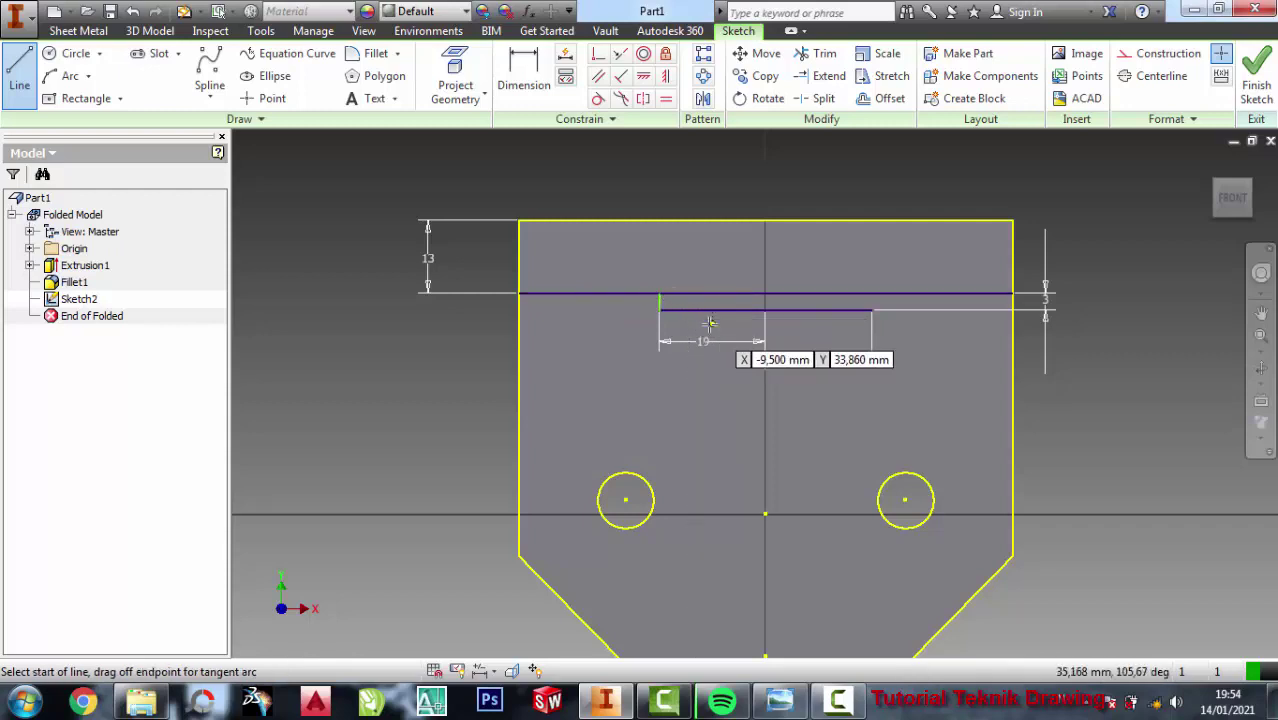
left_click(872, 309)
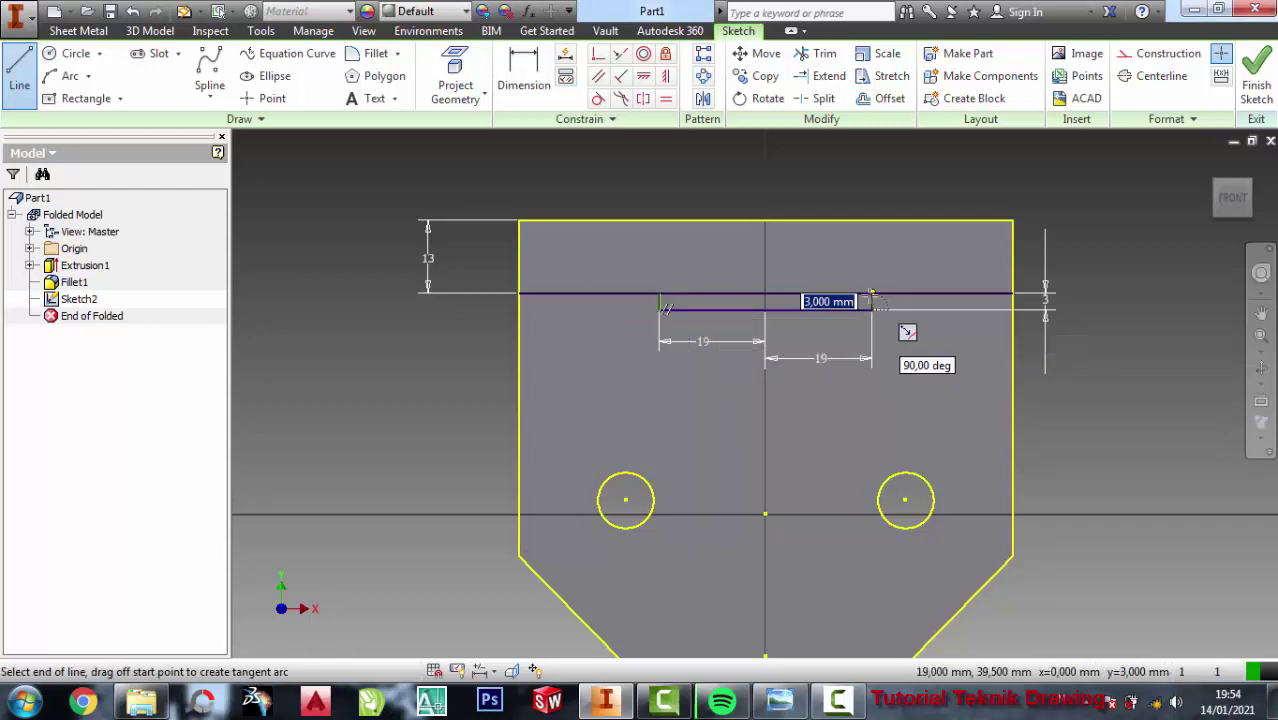
left_click(872, 293)
key("Escape")
- Trim the band line between the two verticals to form the recessed step
scroll(827, 324, "up", 2)
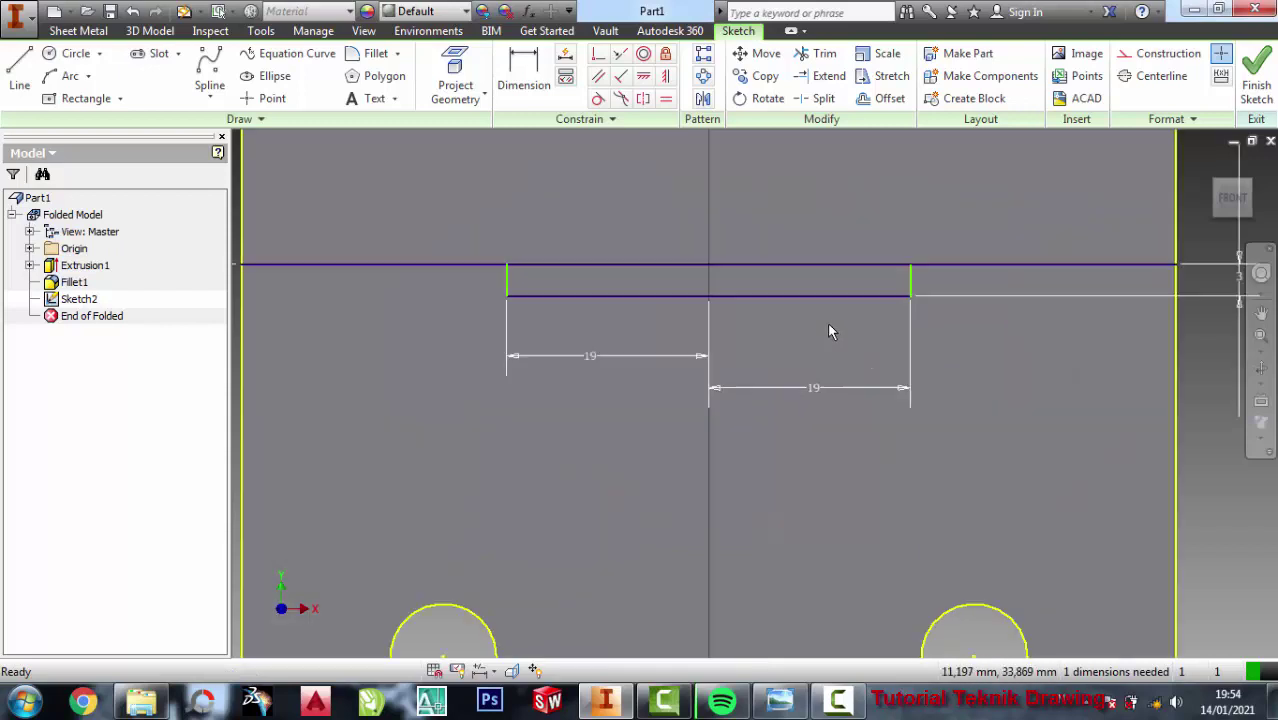
left_click(824, 53)
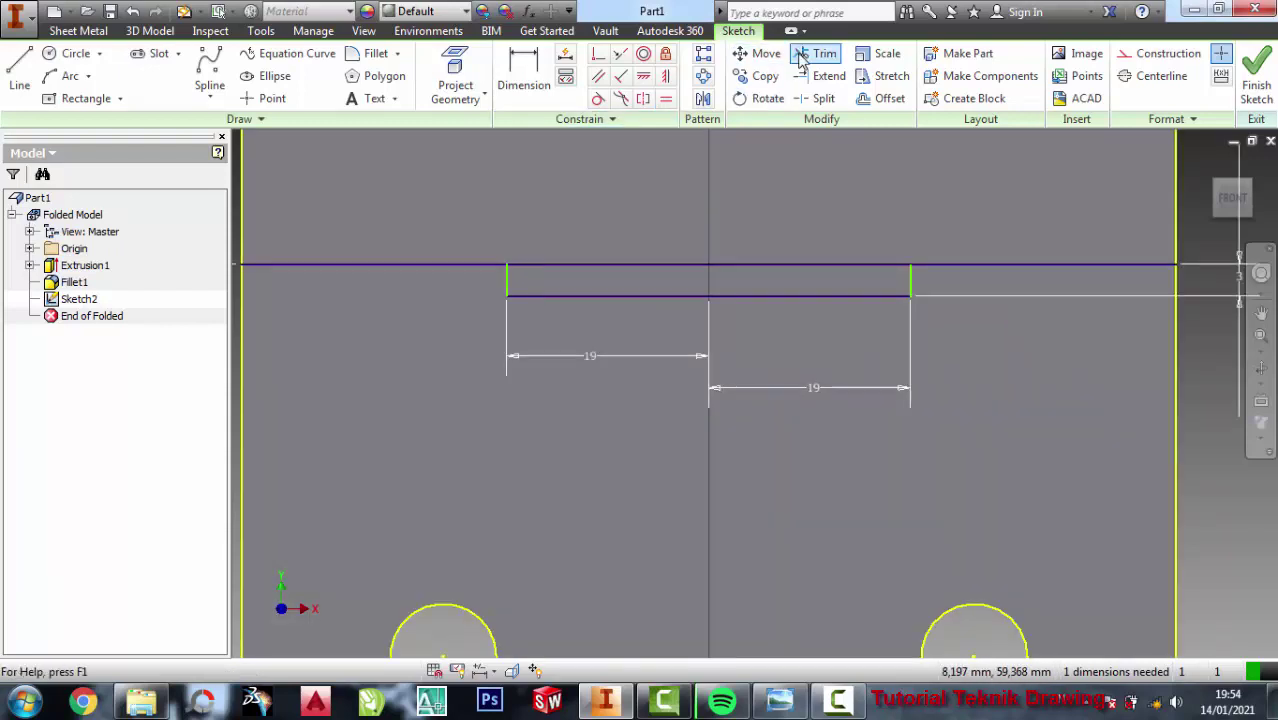
left_click(766, 266)
scroll(760, 292, "down", 2)
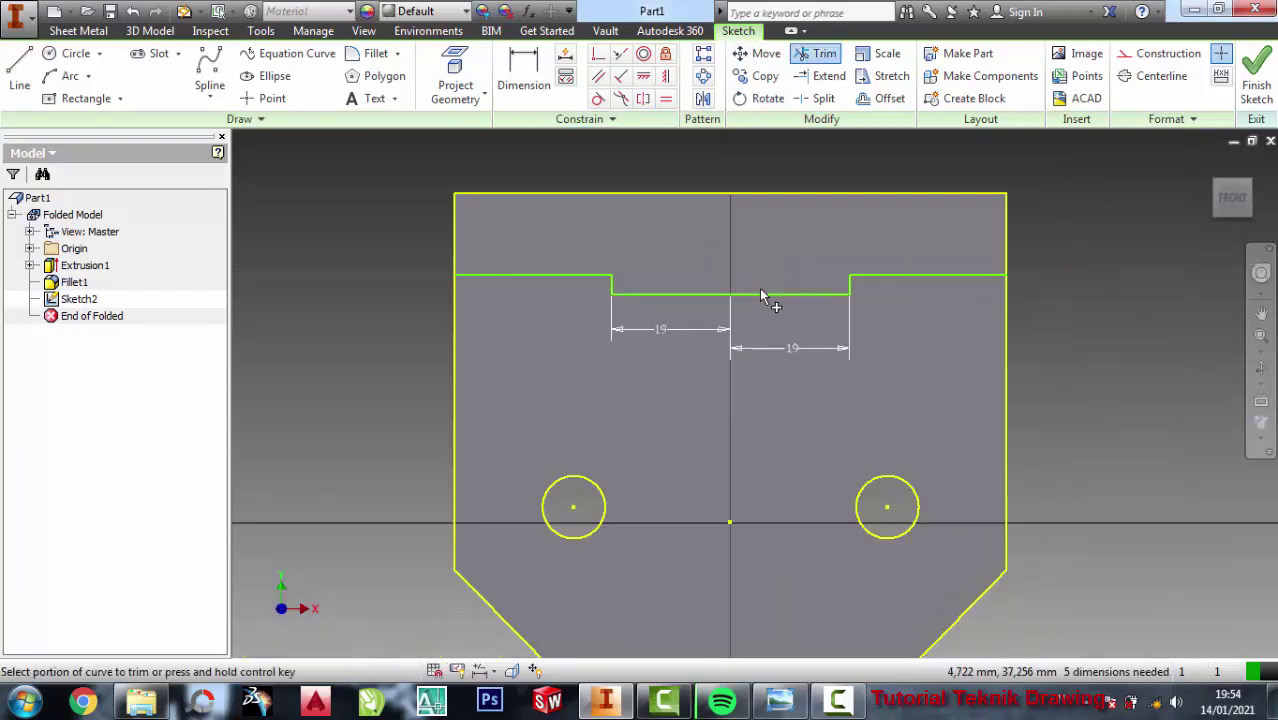
scroll(630, 293, "up", 2)
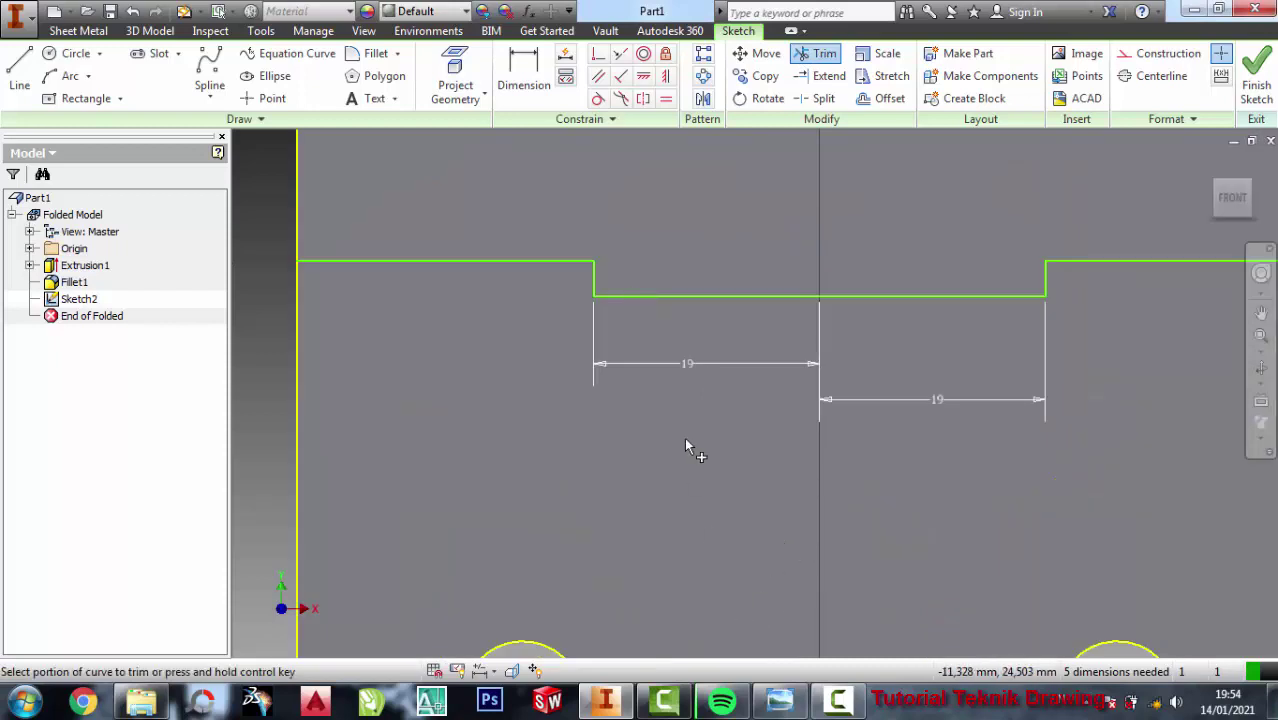
- Fillet the left and right upper corners of the recessed step with a 3 mm radius
left_click(376, 53)
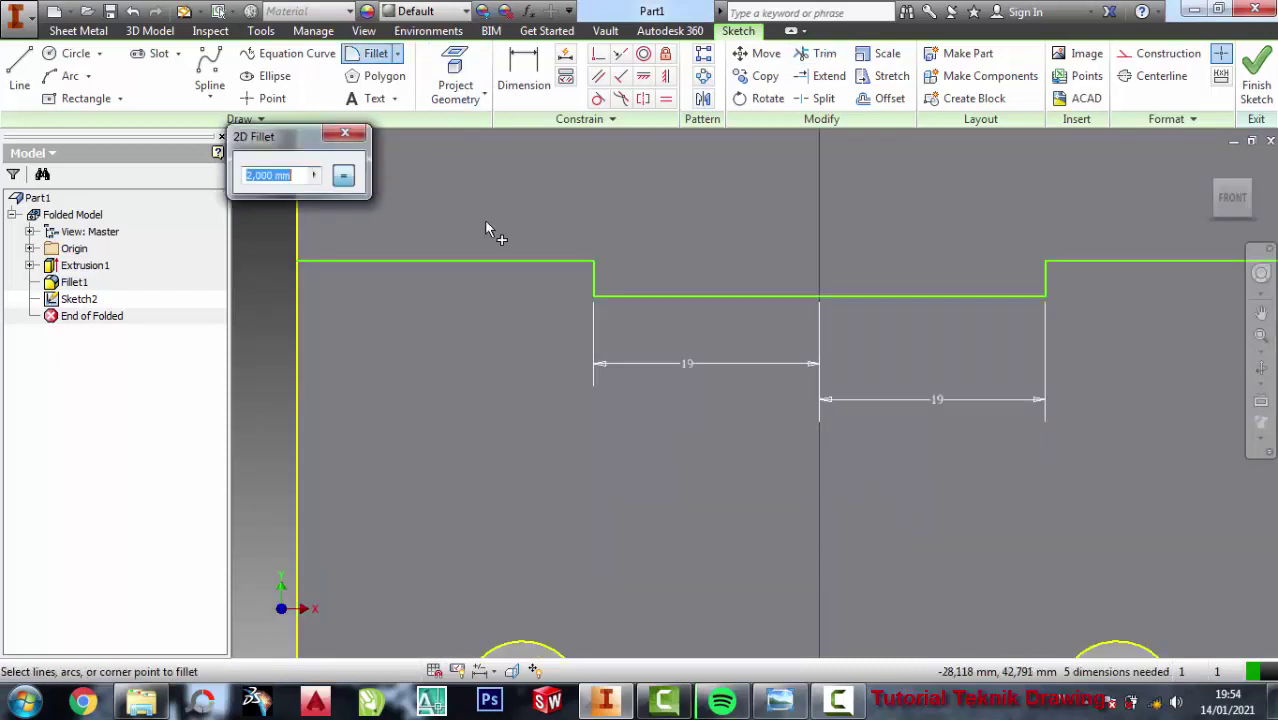
left_click(800, 566)
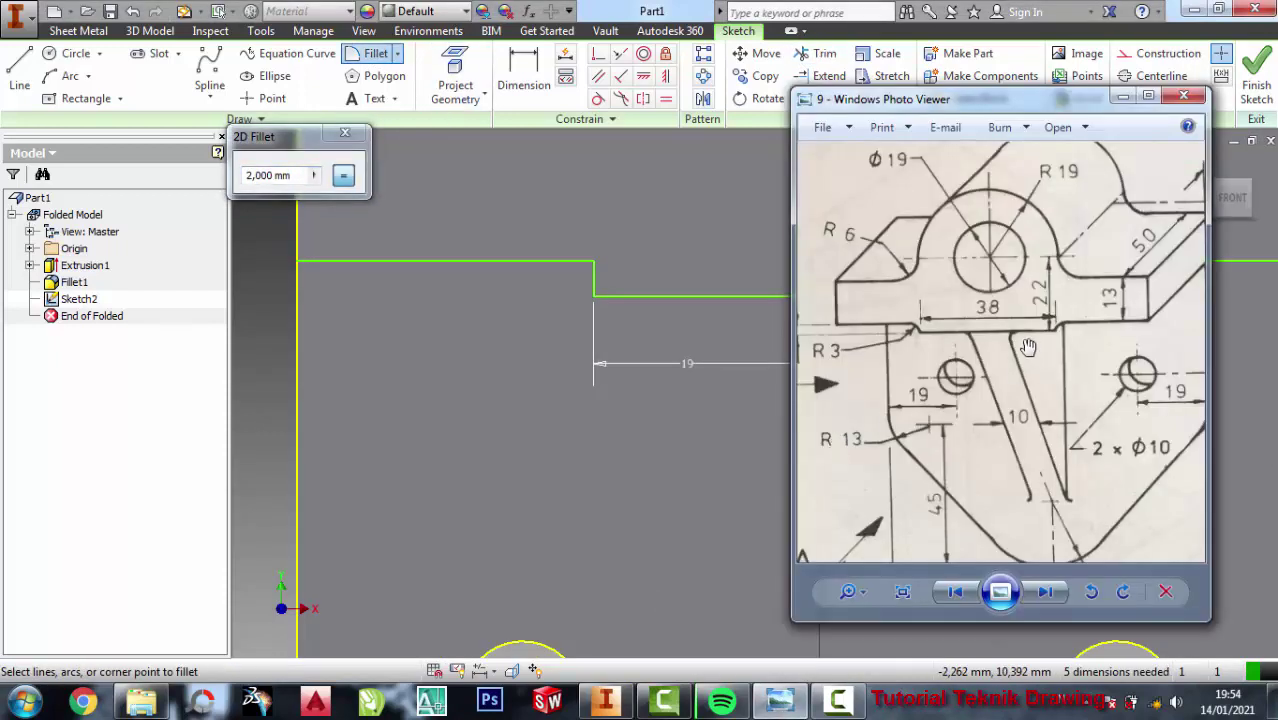
scroll(823, 386, "up", 1)
scroll(826, 387, "up", 1)
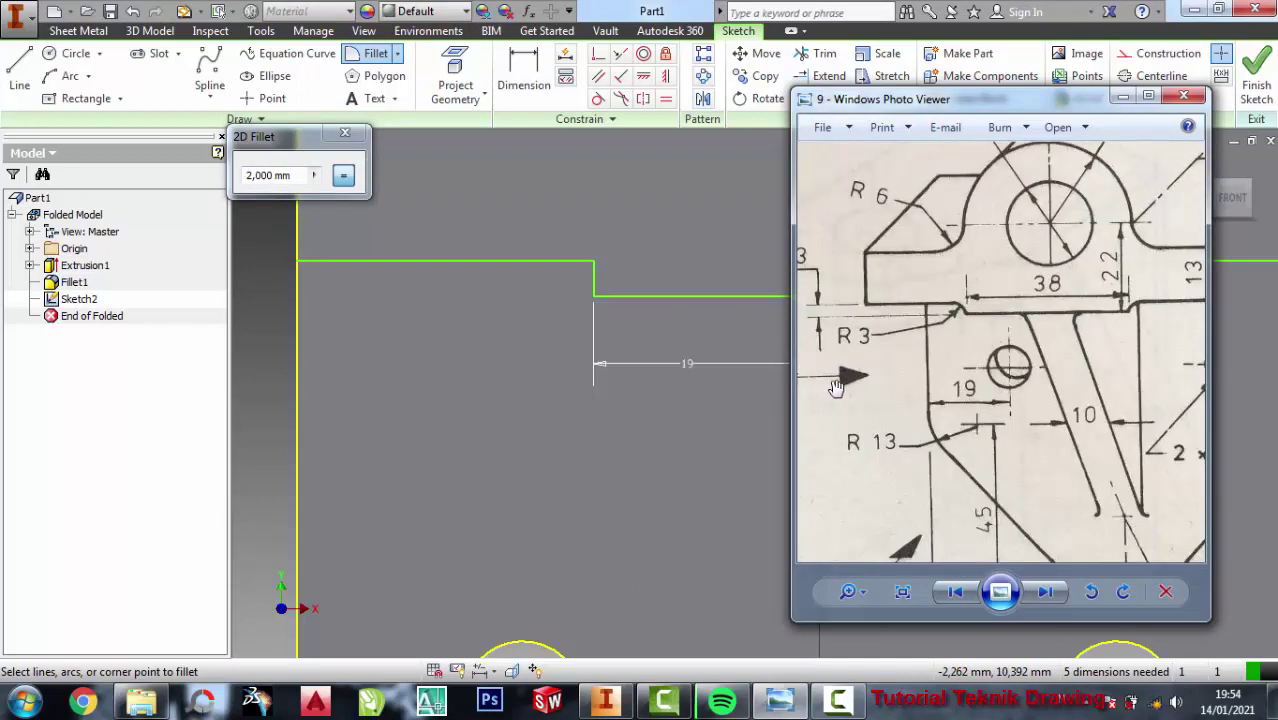
left_click(1122, 96)
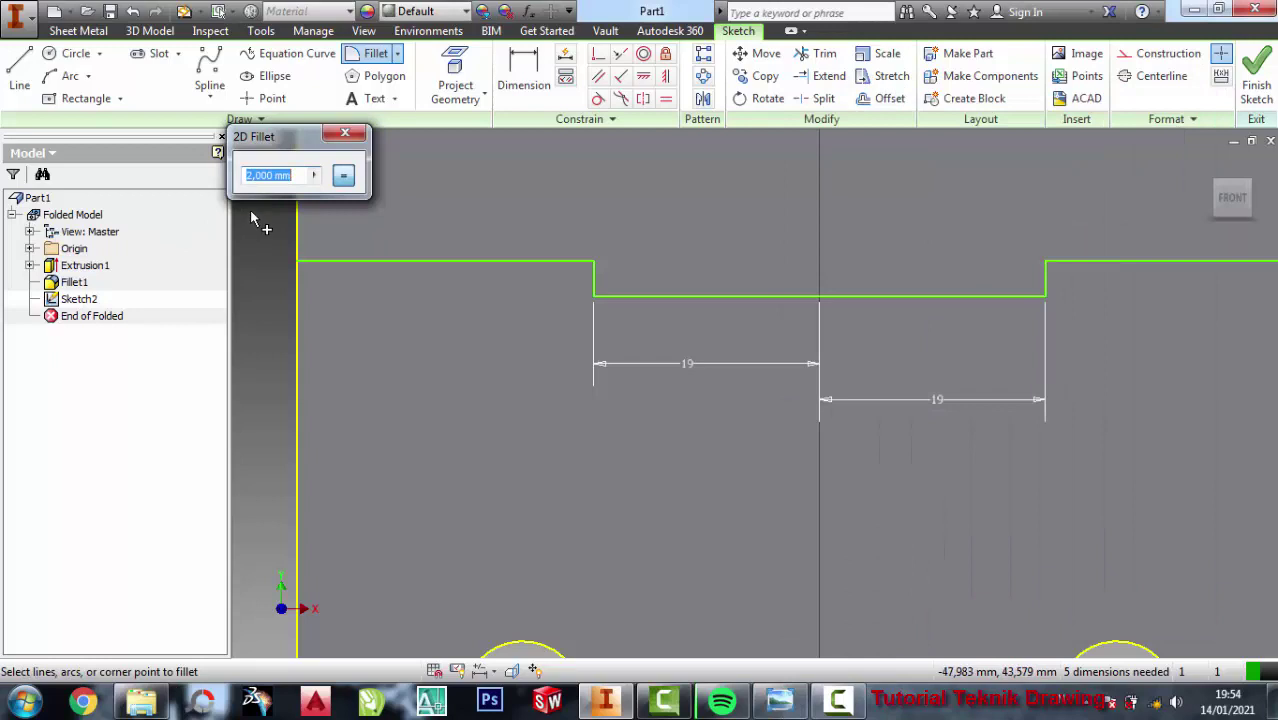
type("3")
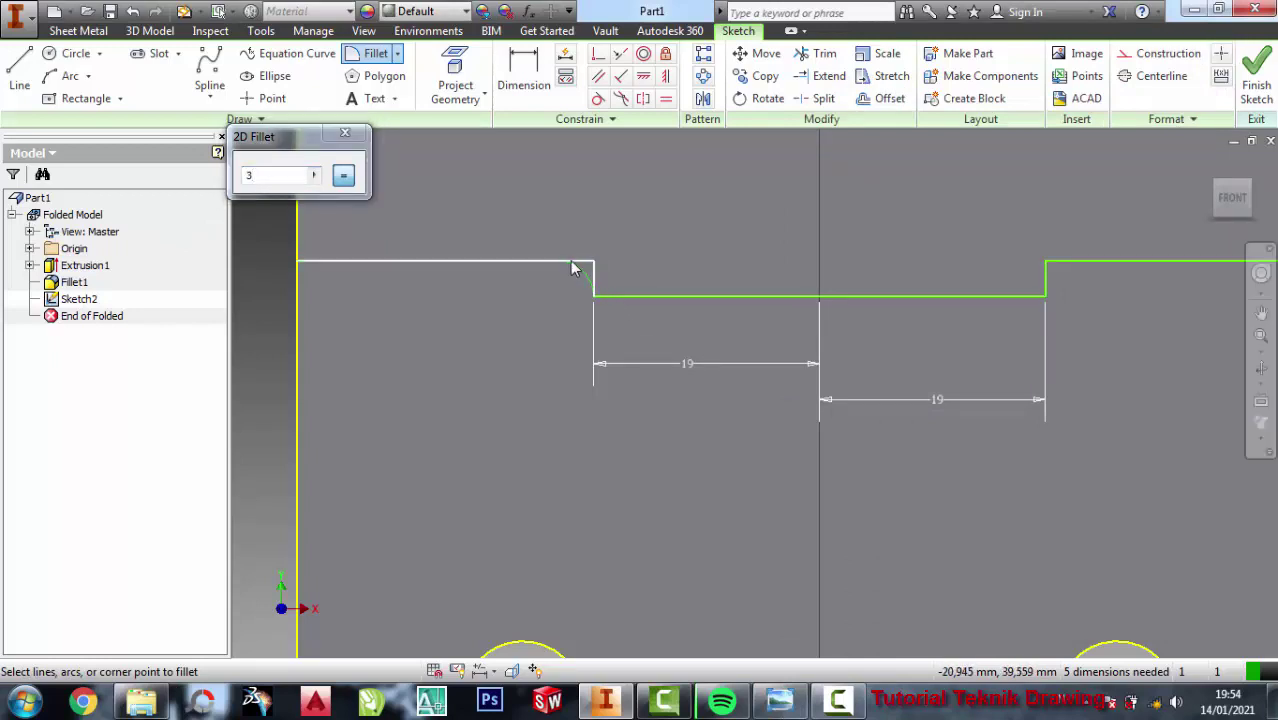
left_click(572, 268)
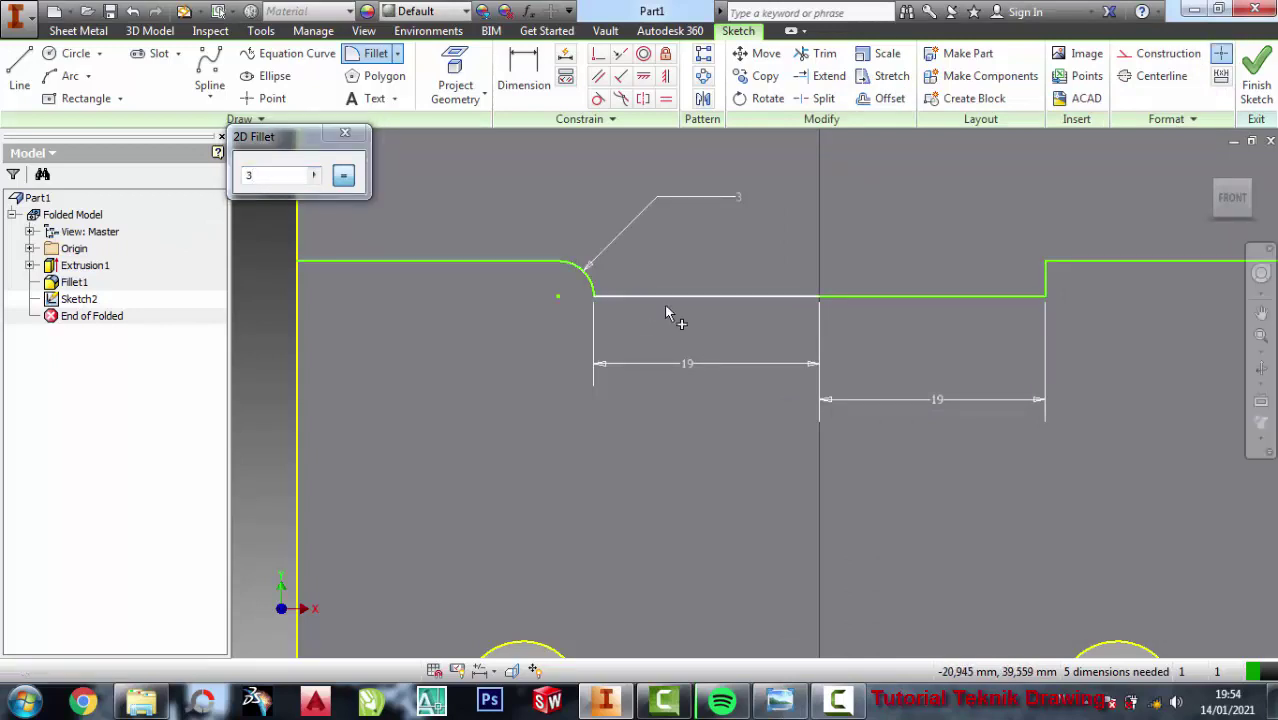
left_click(1044, 271)
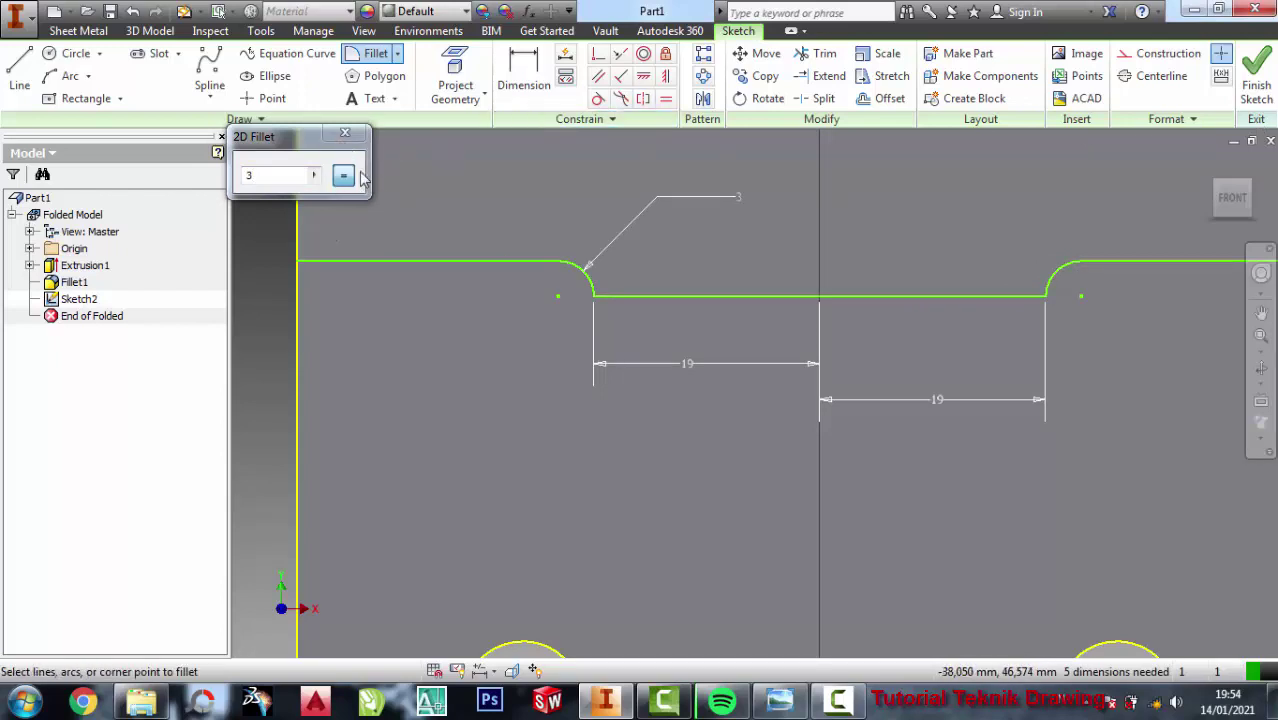
left_click(345, 133)
scroll(620, 368, "up", 4)
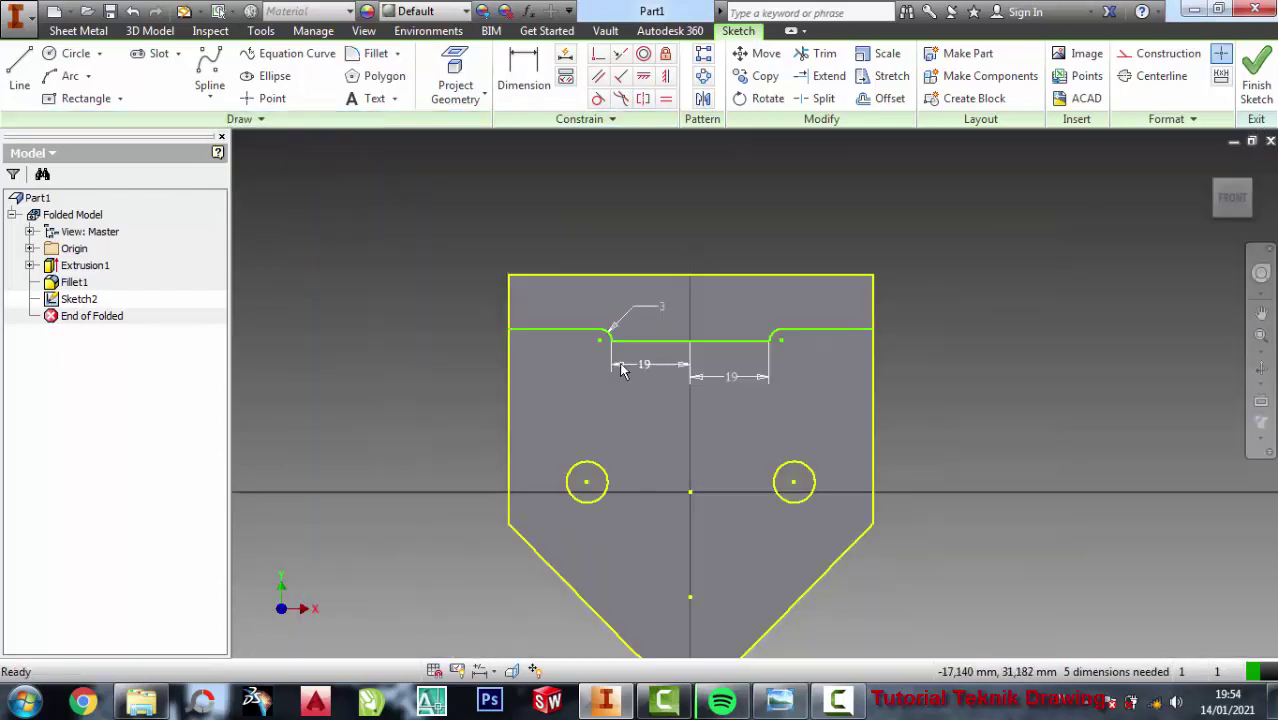
scroll(684, 337, "down", 3)
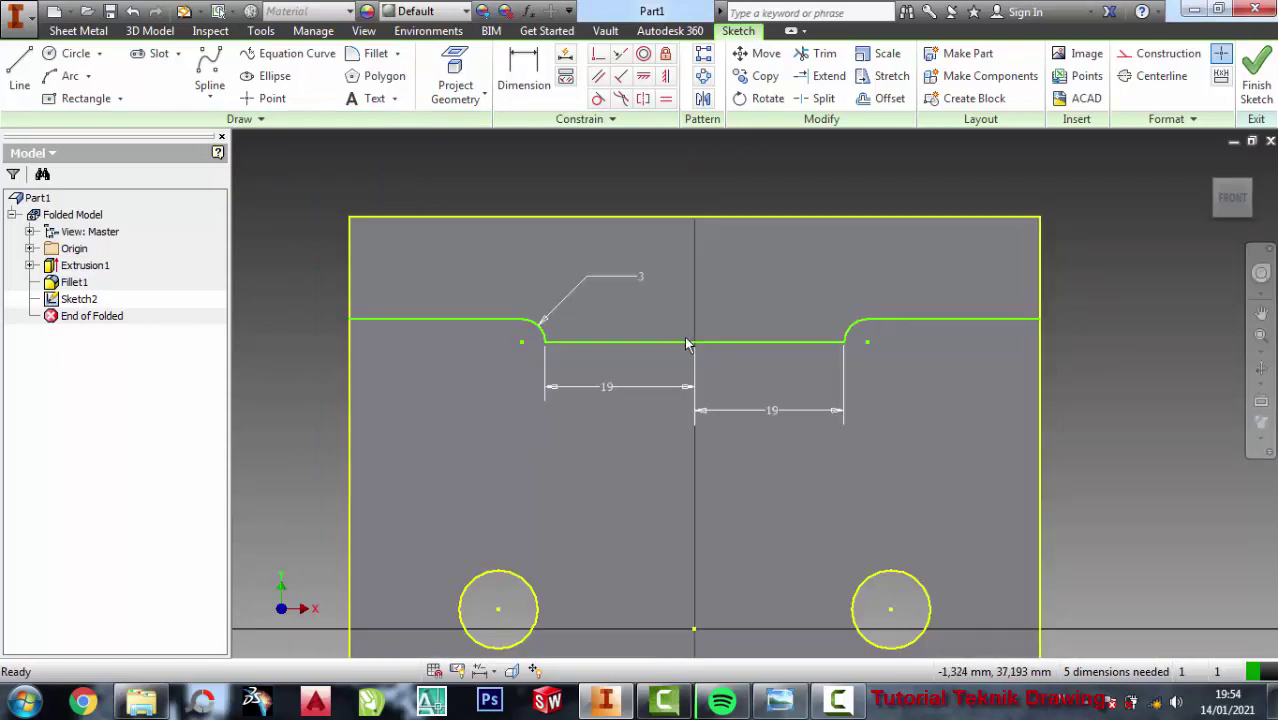
- Zoom into the Support bracket reference drawing to check the boss above the band
left_click(767, 707)
scroll(986, 304, "up", 1)
scroll(1056, 270, "up", 1)
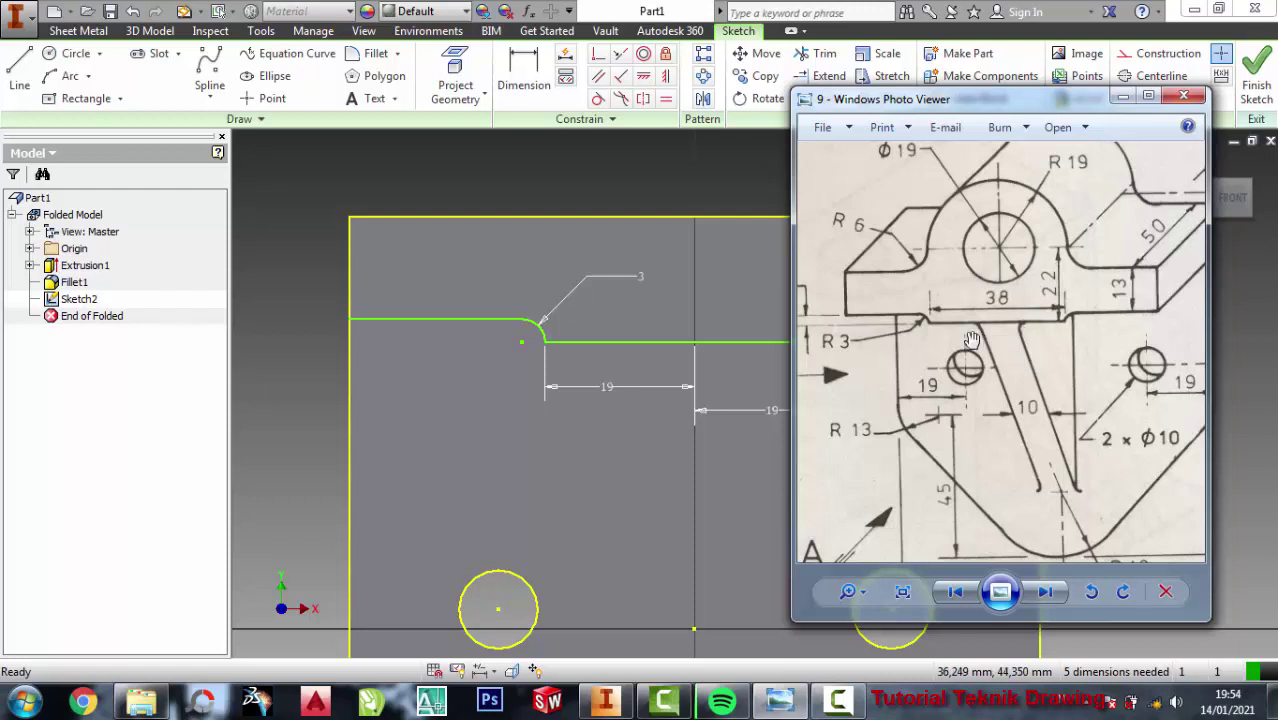
scroll(1072, 341, "up", 1)
scroll(1066, 335, "up", 1)
scroll(1060, 327, "up", 1)
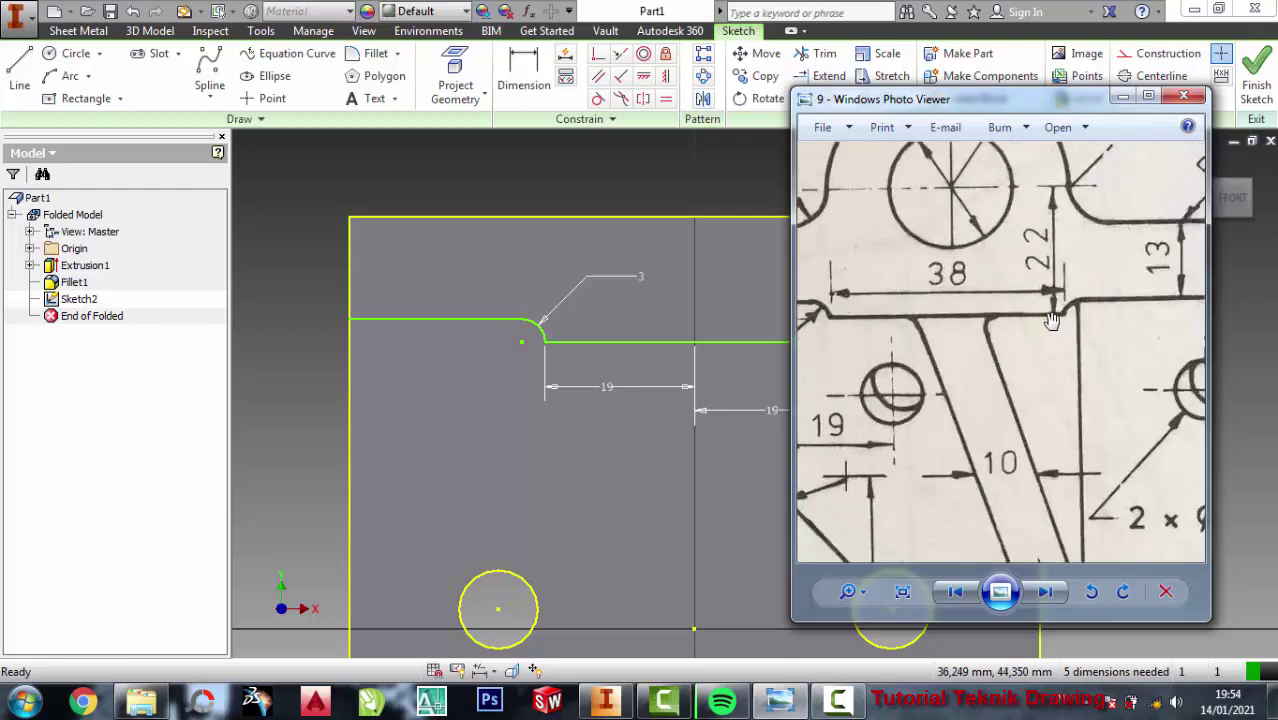
scroll(1057, 323, "up", 1)
left_click(485, 171)
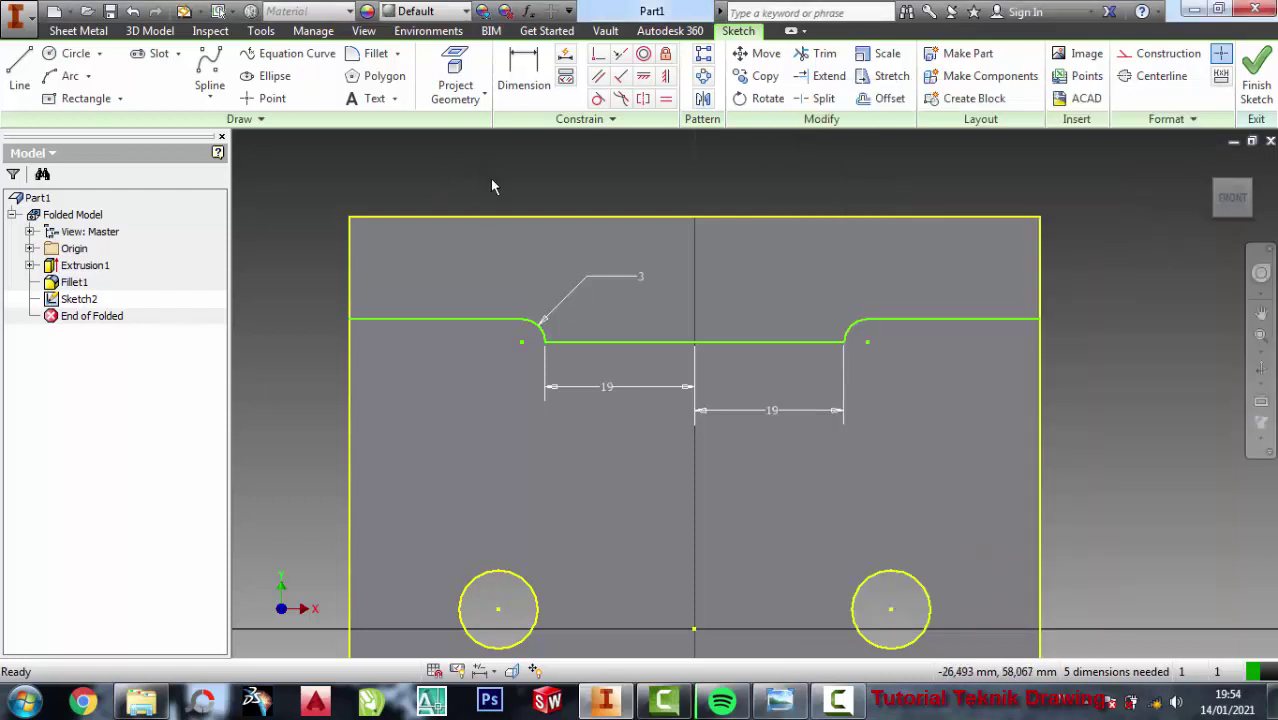
- Draw a small circle centred on the vertical centreline just above the stepped band
left_click(72, 53)
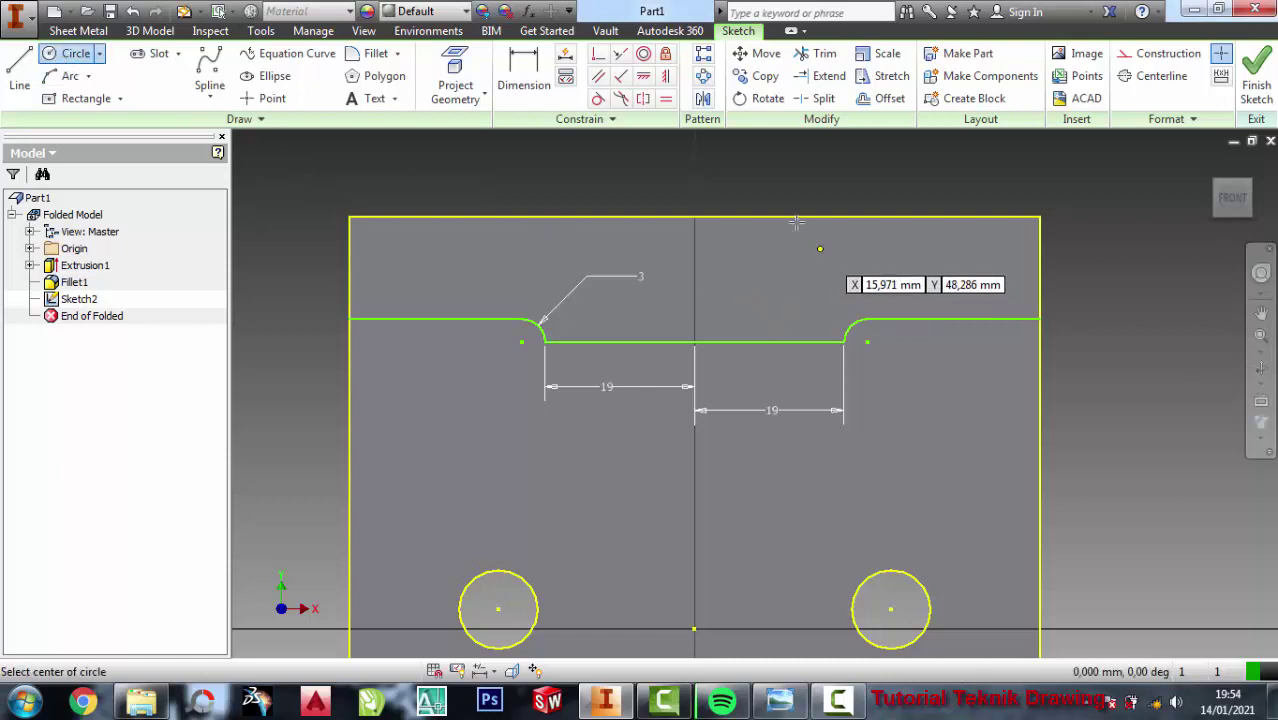
scroll(776, 263, "up", 2)
scroll(770, 258, "down", 2)
scroll(752, 244, "down", 3)
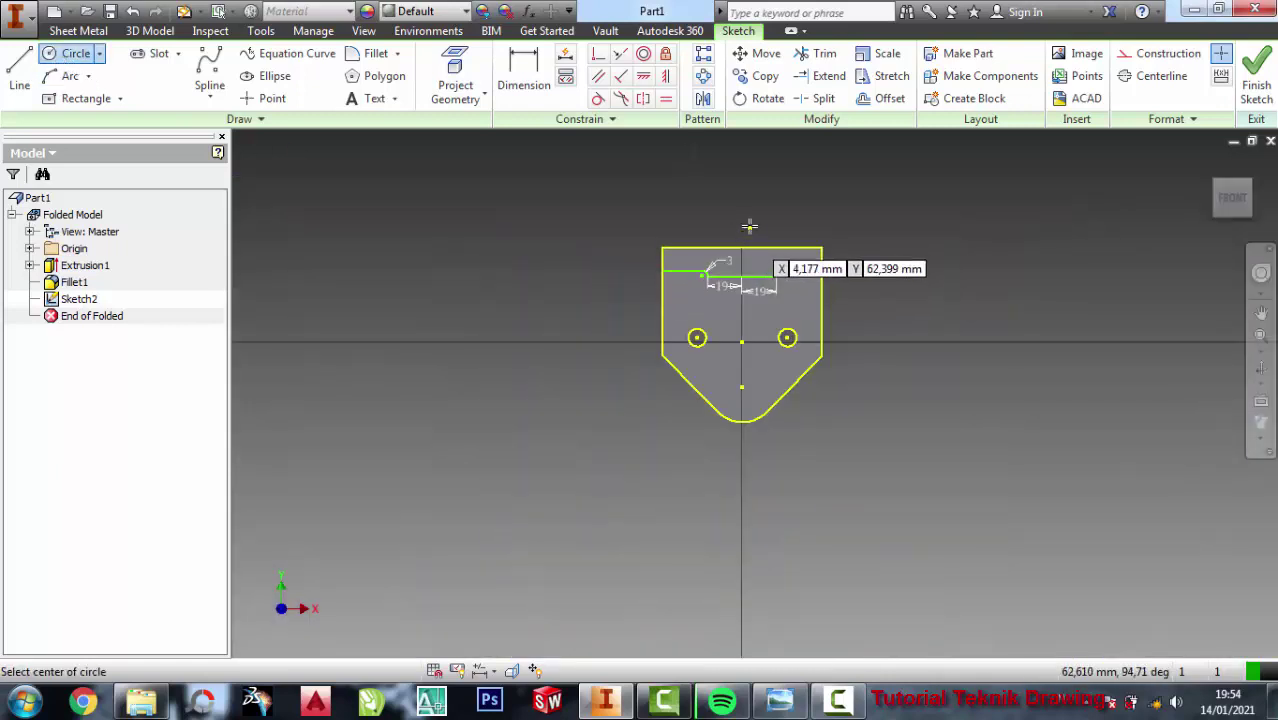
scroll(750, 224, "up", 2)
scroll(749, 226, "up", 3)
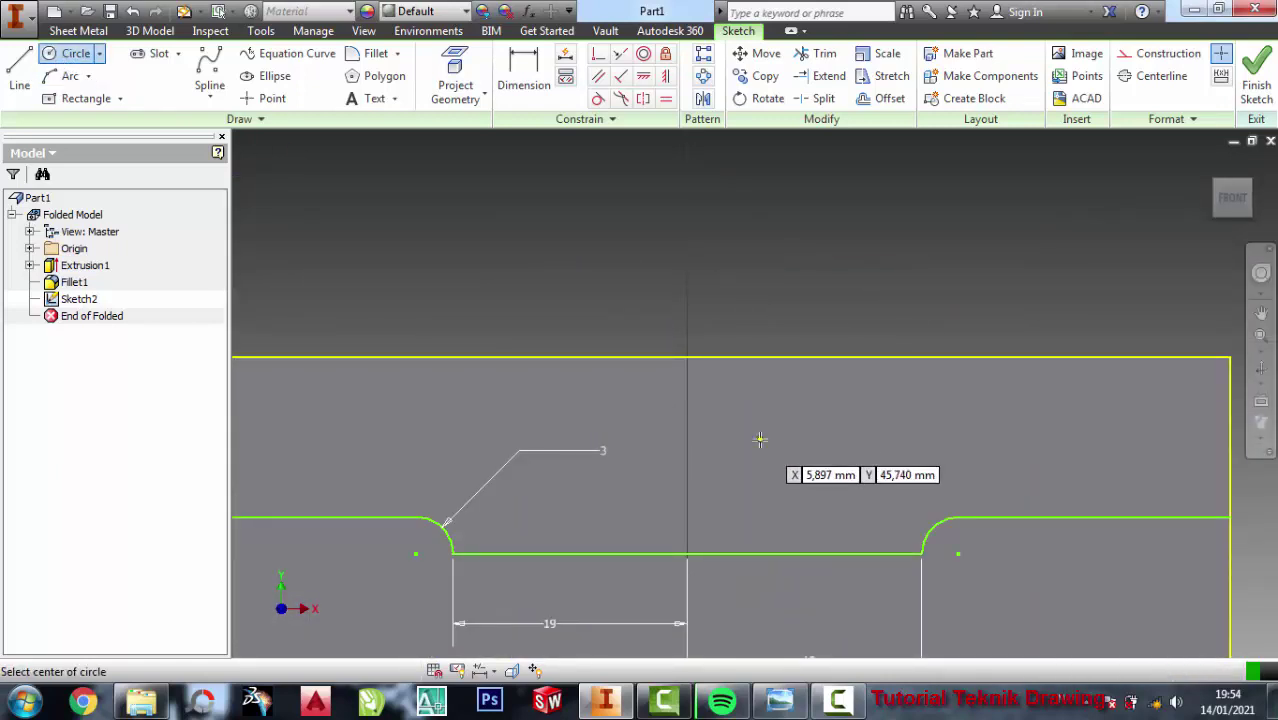
left_click(687, 437)
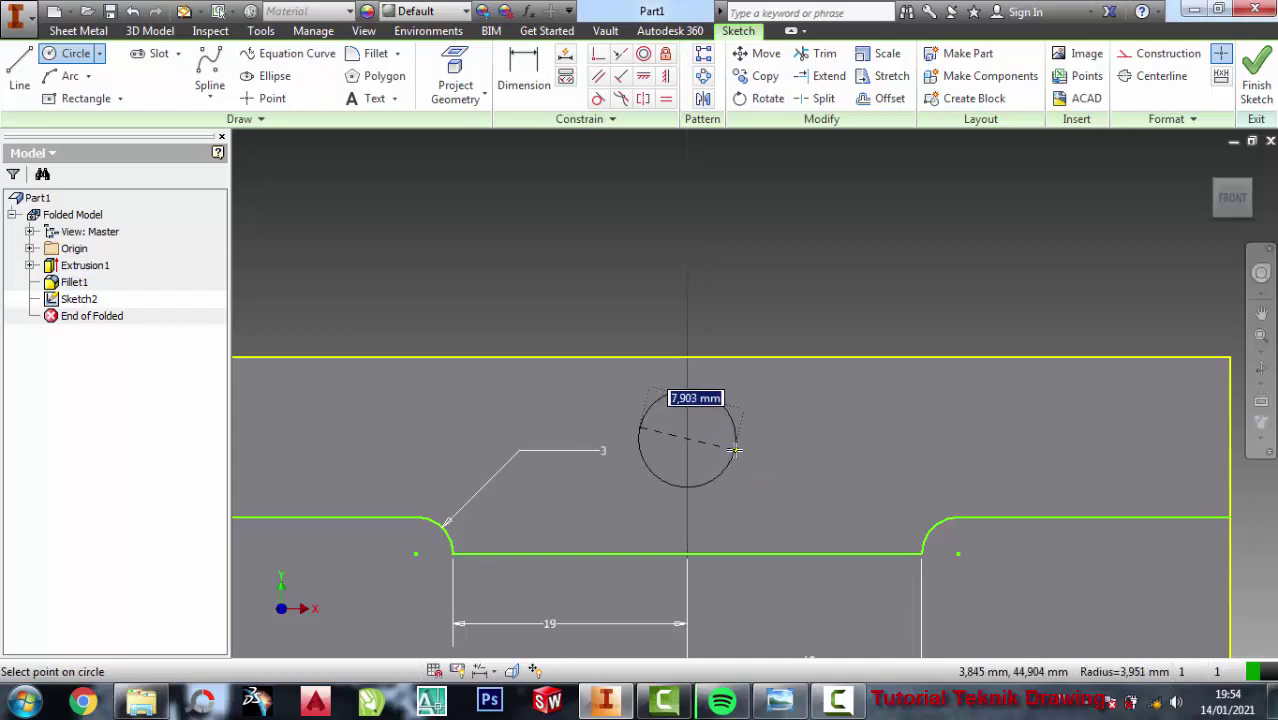
key("Escape")
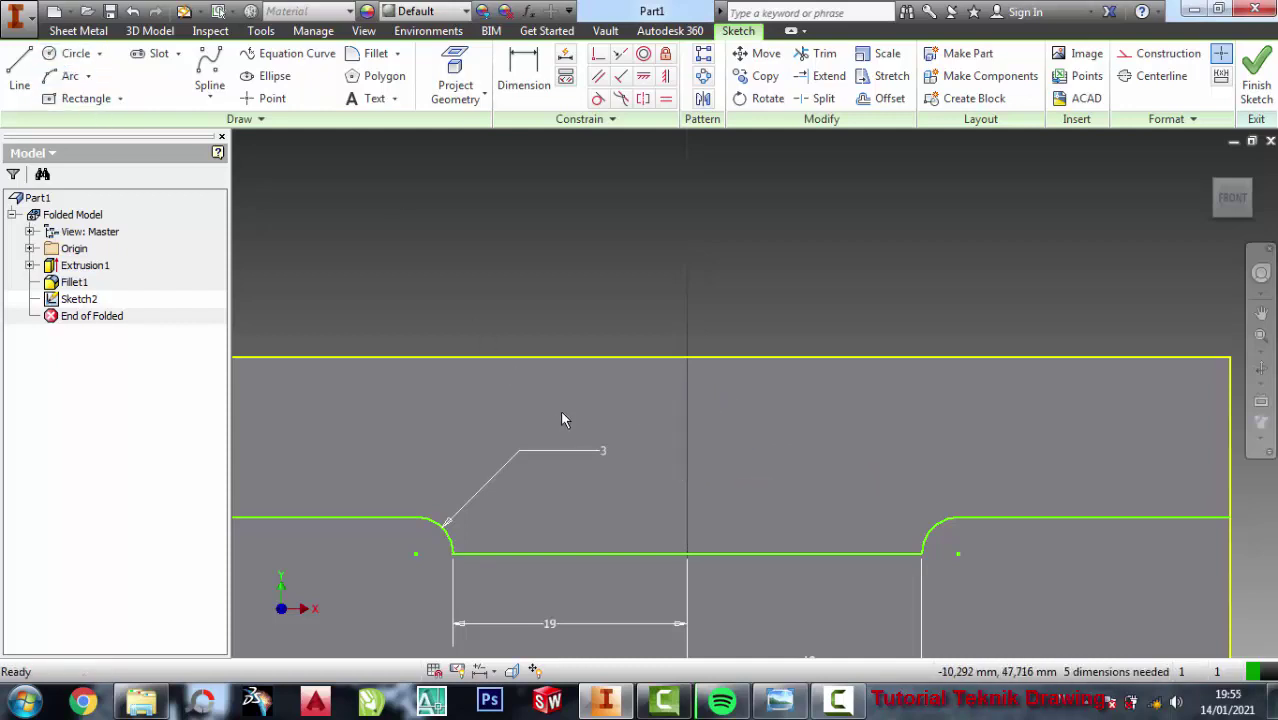
left_click(70, 53)
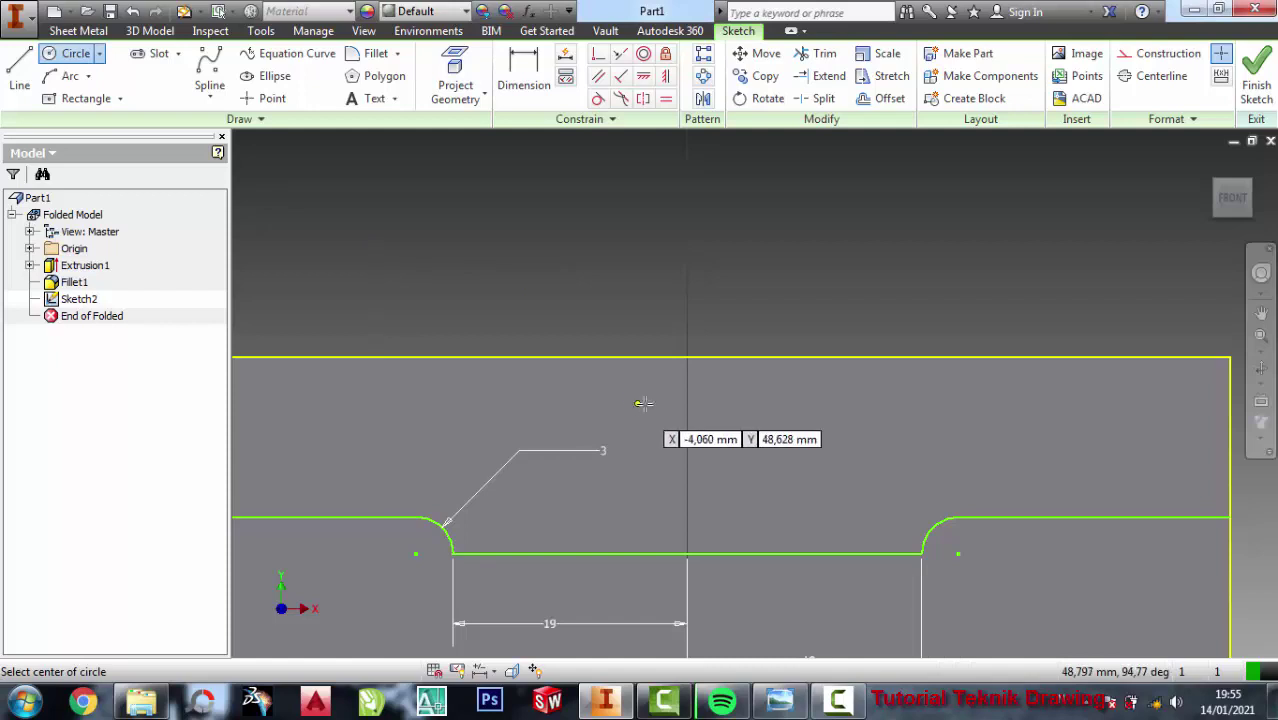
left_click(686, 405)
left_click(715, 406)
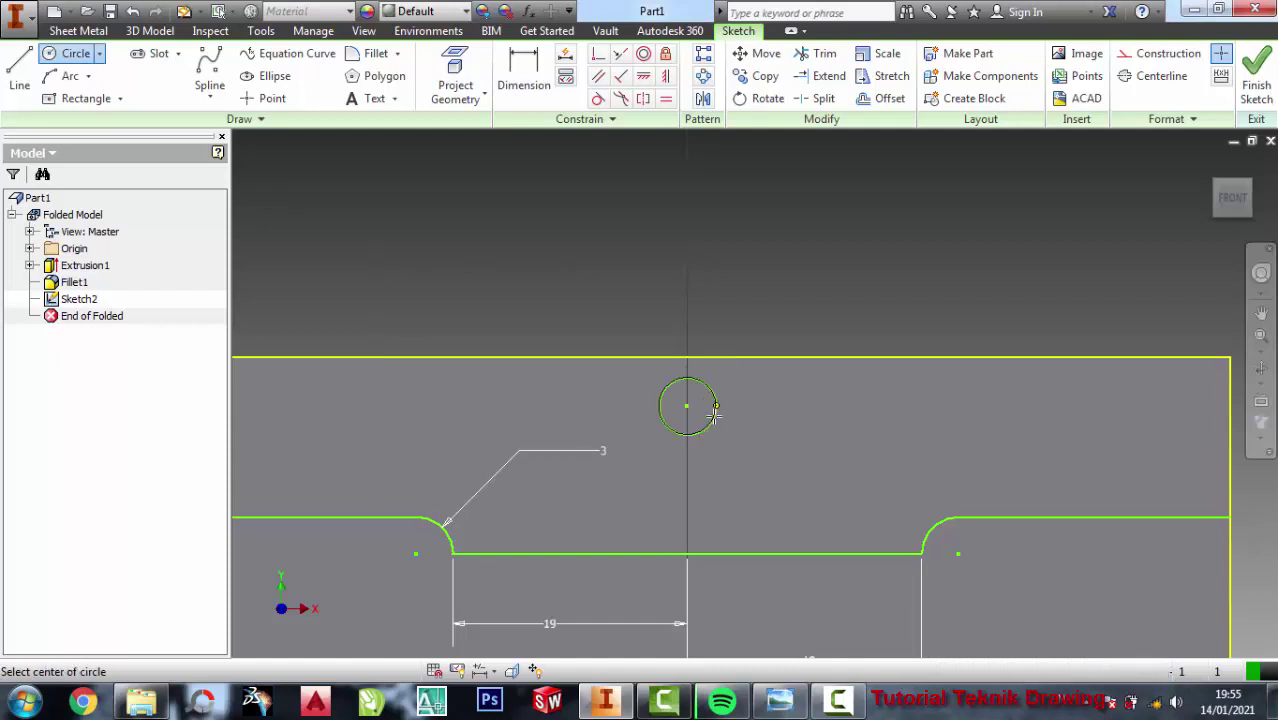
left_click(523, 75)
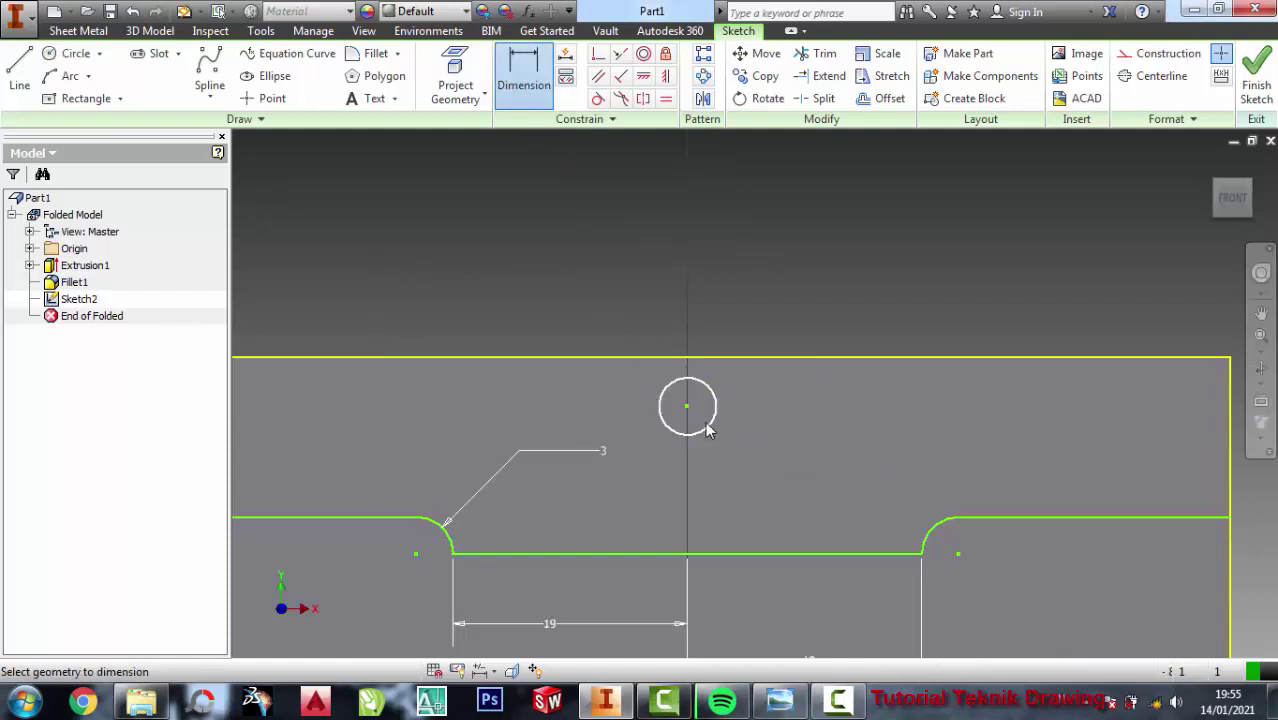
- Place a diameter dimension on the new circle and zoom into the drawing's boss dimensions
left_click(707, 425)
left_click(814, 404)
left_click(780, 700)
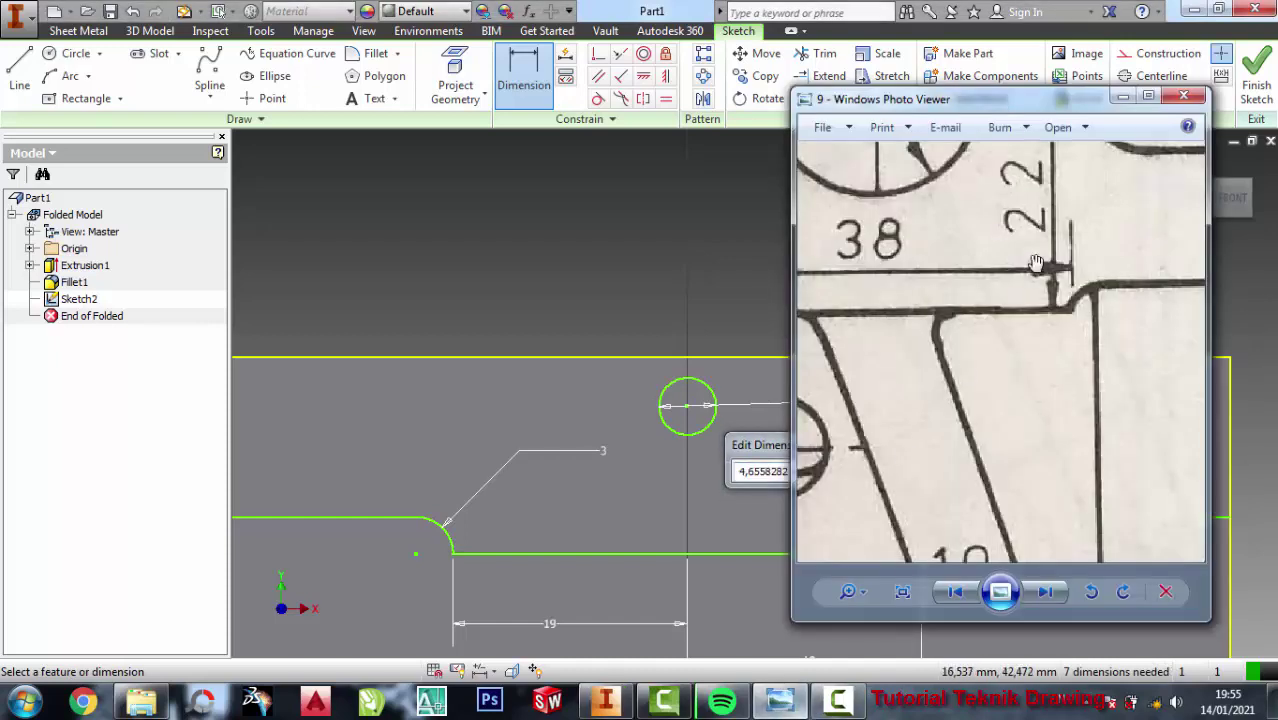
scroll(1040, 256, "down", 2)
scroll(989, 217, "down", 1)
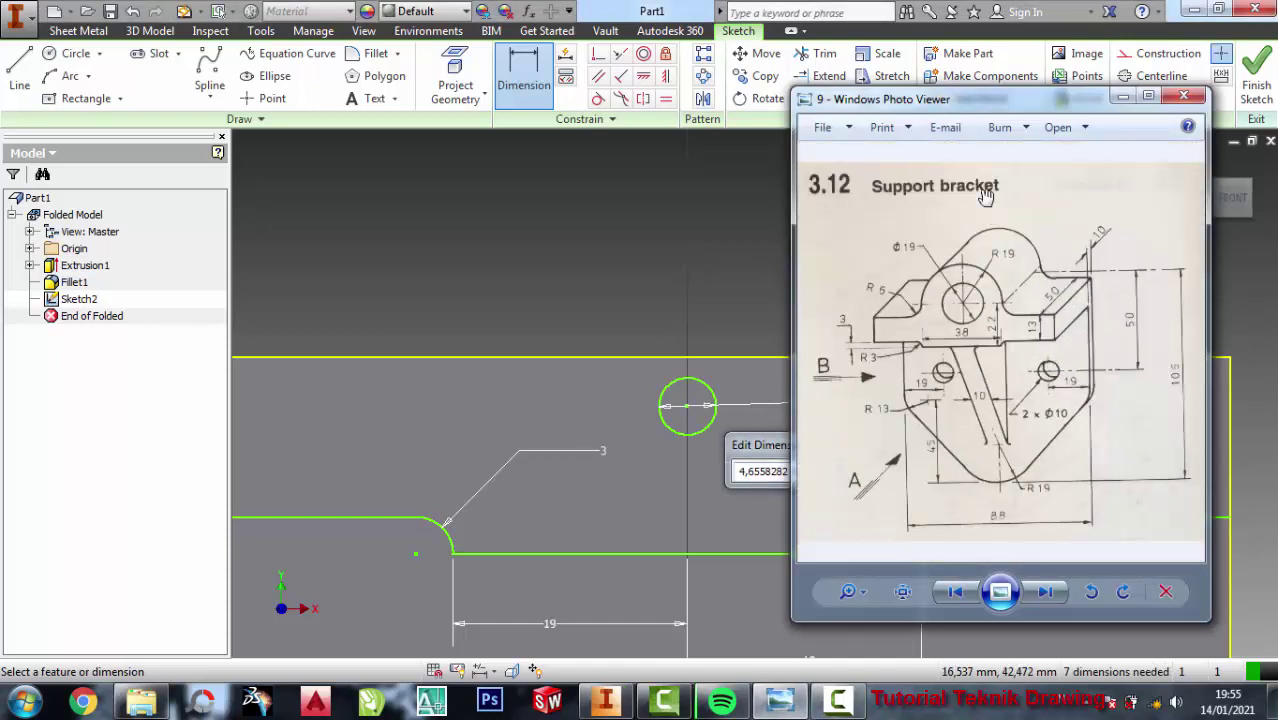
scroll(975, 285, "down", 1)
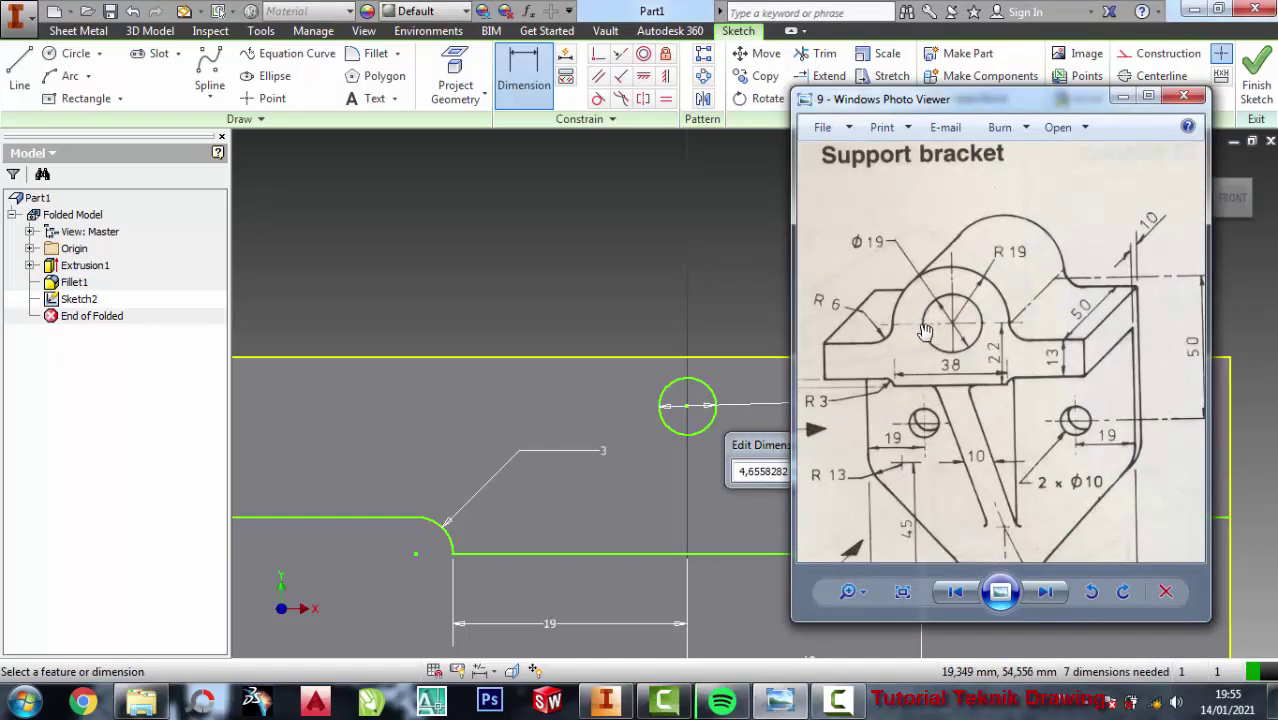
scroll(917, 297, "up", 1)
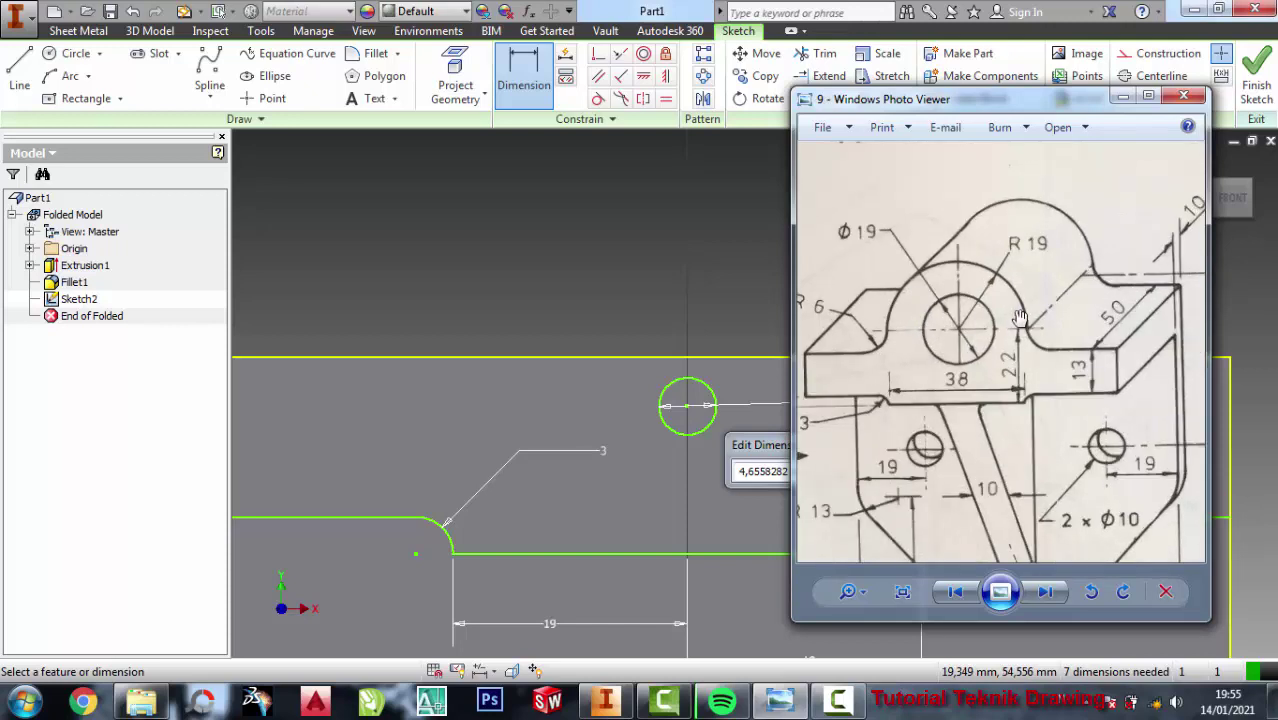
scroll(1013, 291, "up", 1)
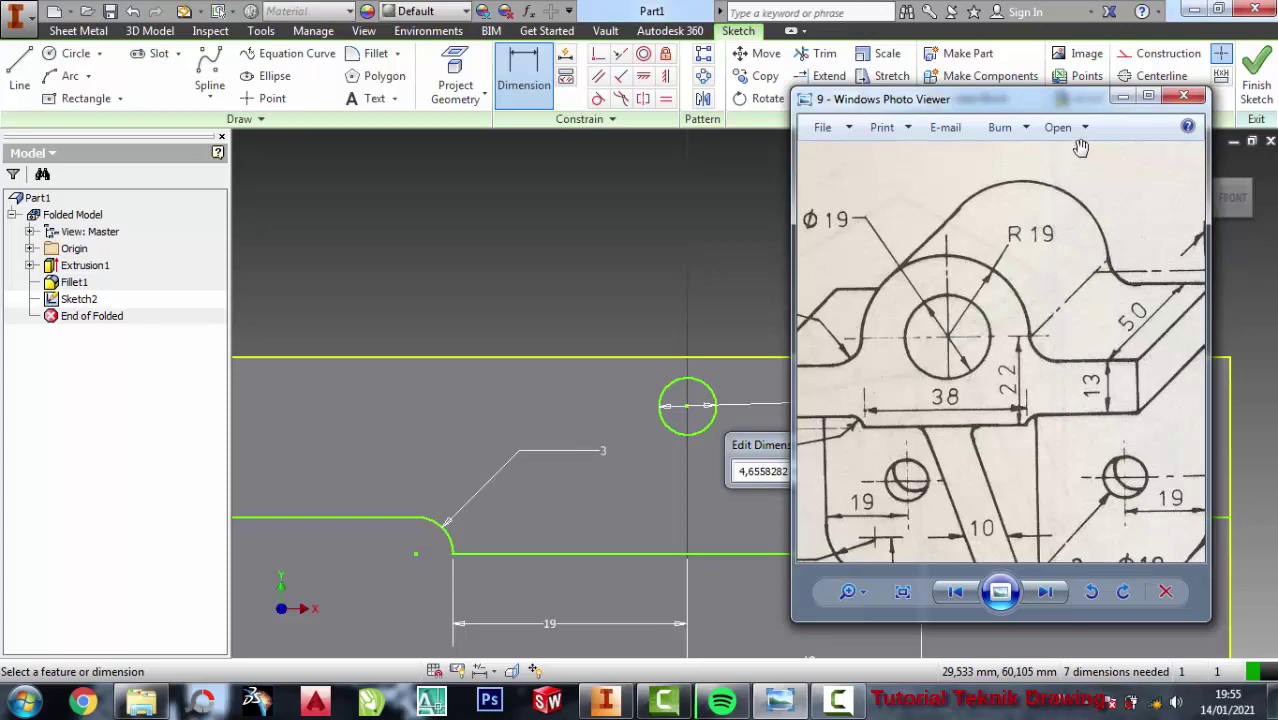
- Set the circle's diameter dimension to 38
left_click(1122, 96)
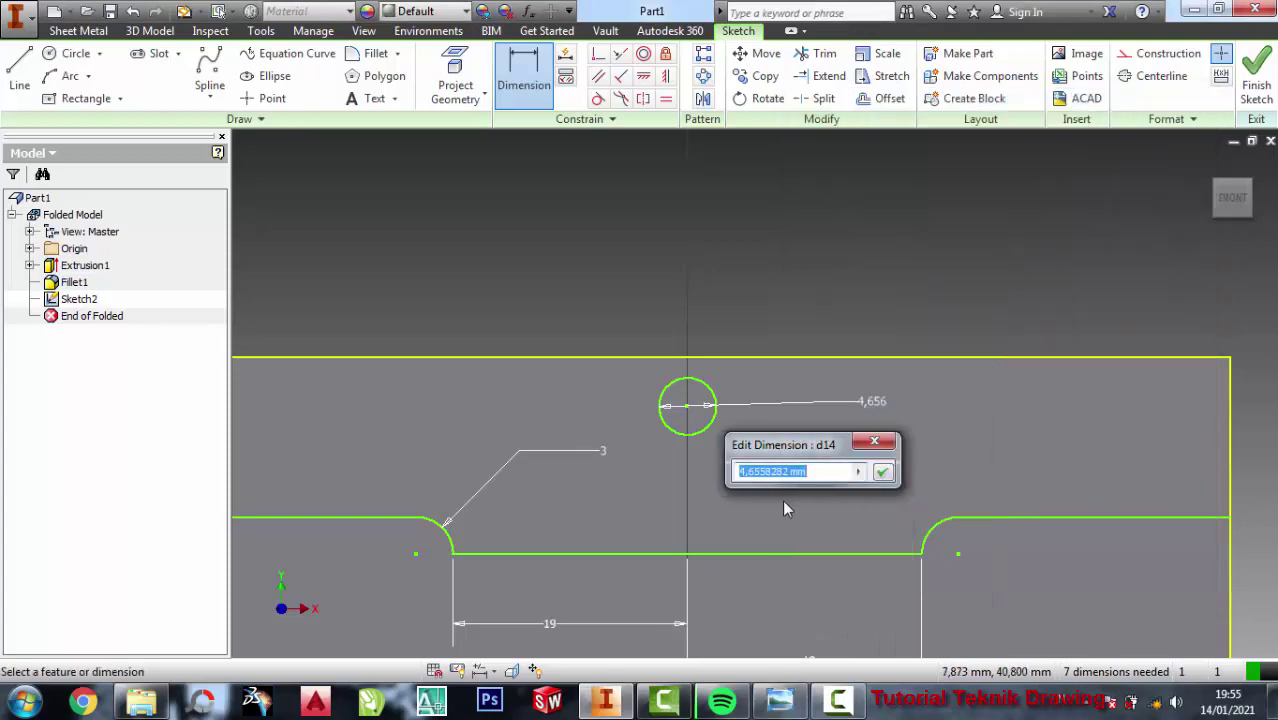
type("38")
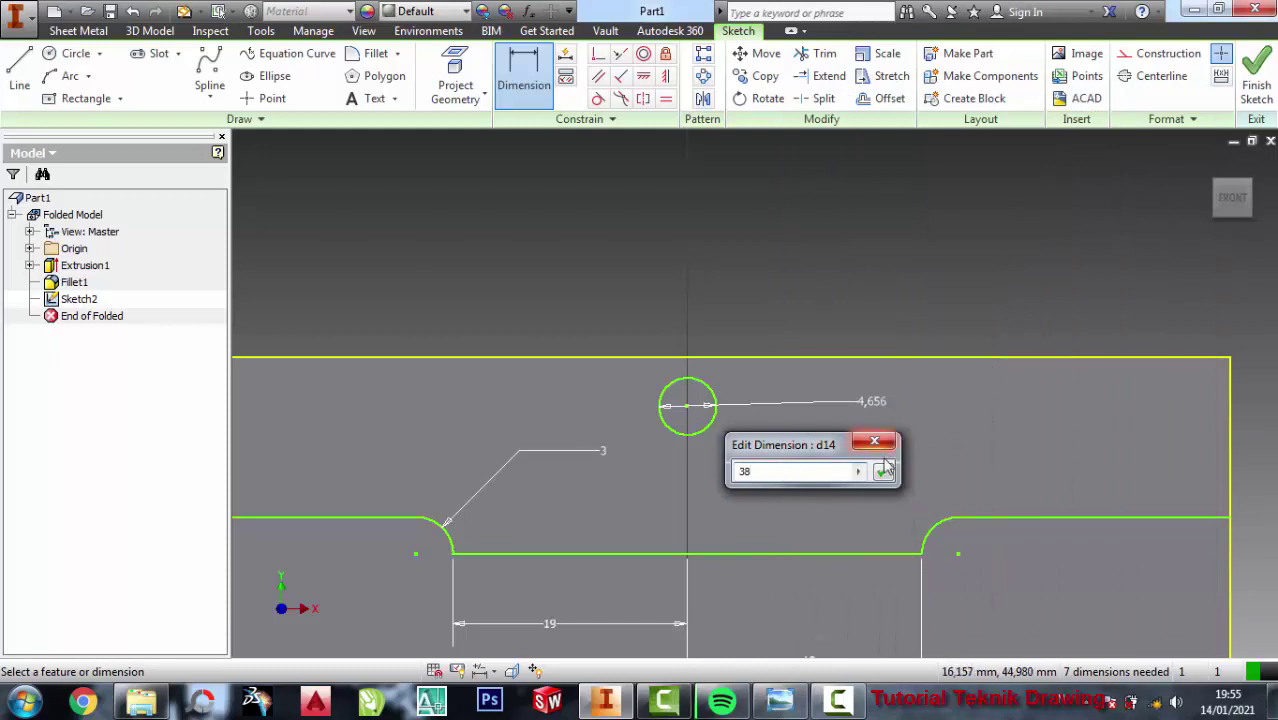
left_click(882, 475)
scroll(827, 365, "down", 3)
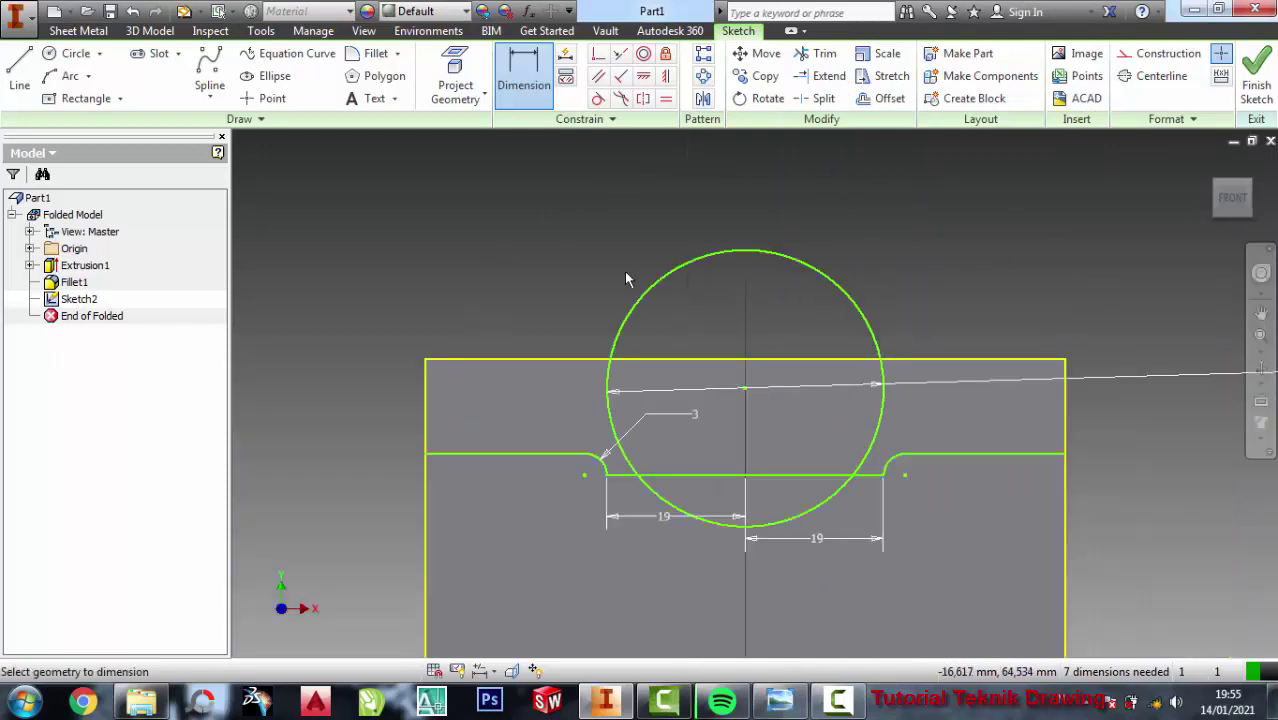
- Dimension the circle centre 22 mm above the band's lower edge
key("d")
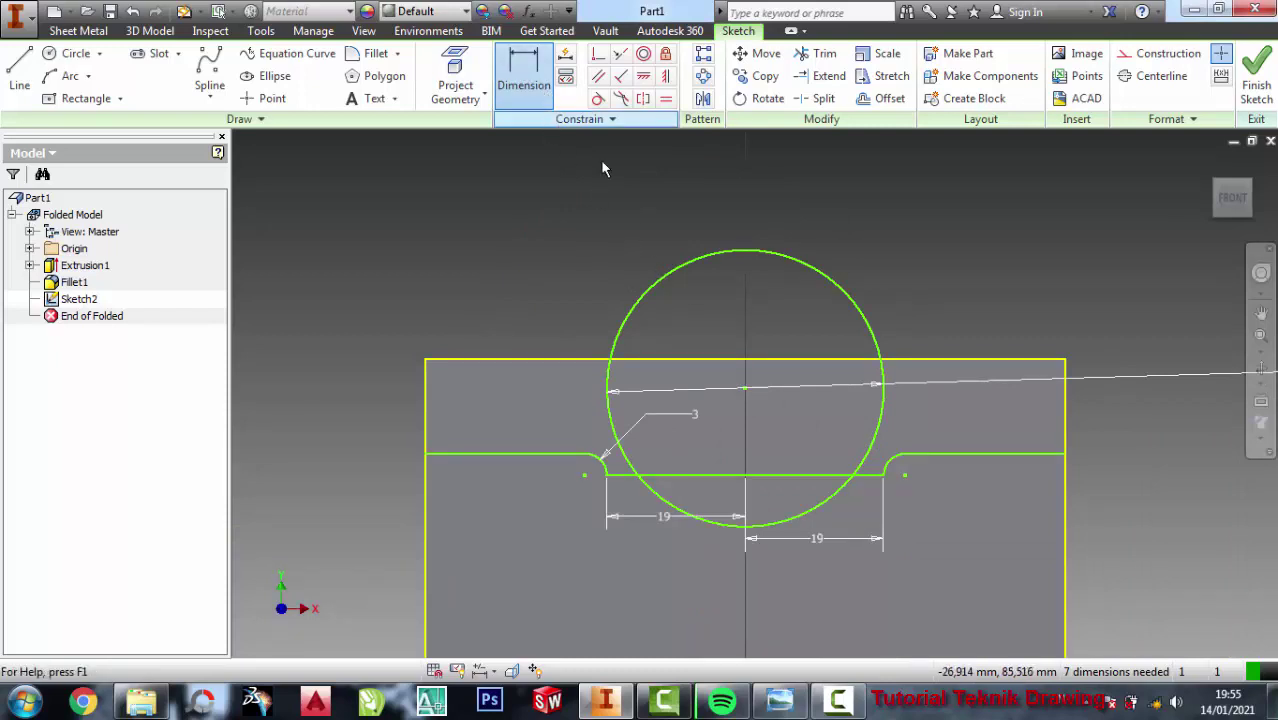
left_click(744, 389)
left_click(784, 476)
left_click(808, 436)
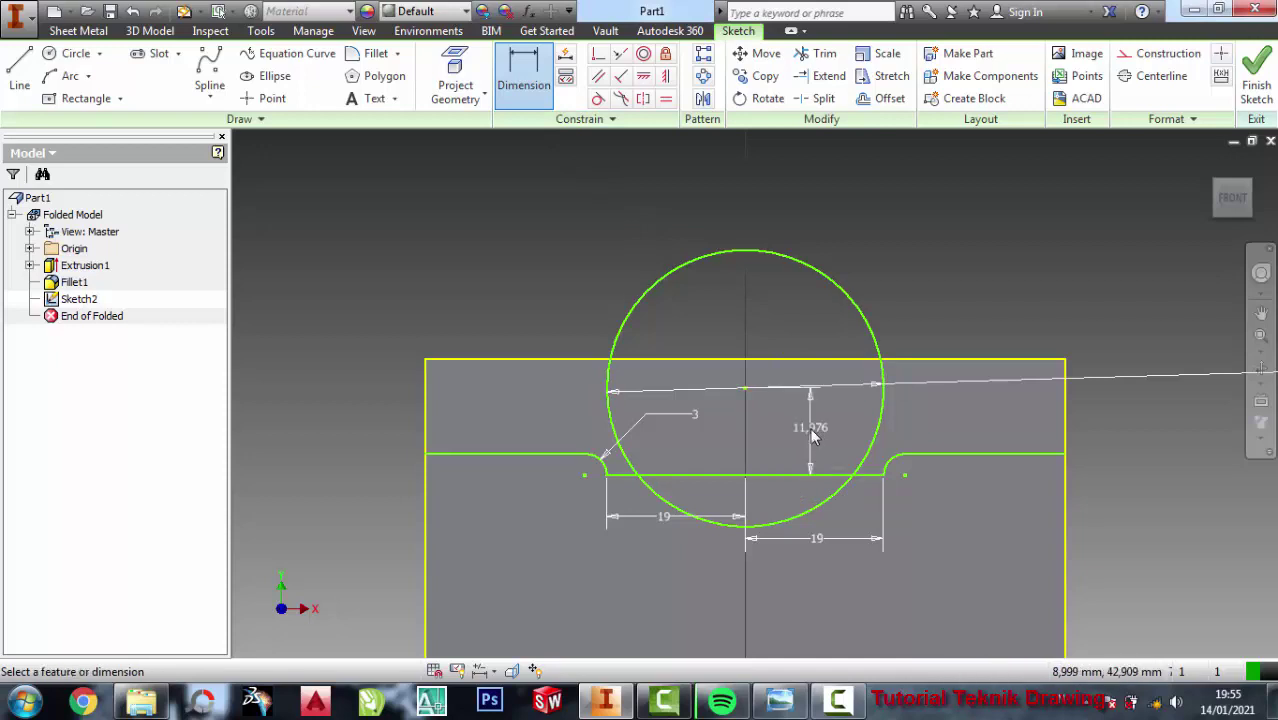
left_click(780, 700)
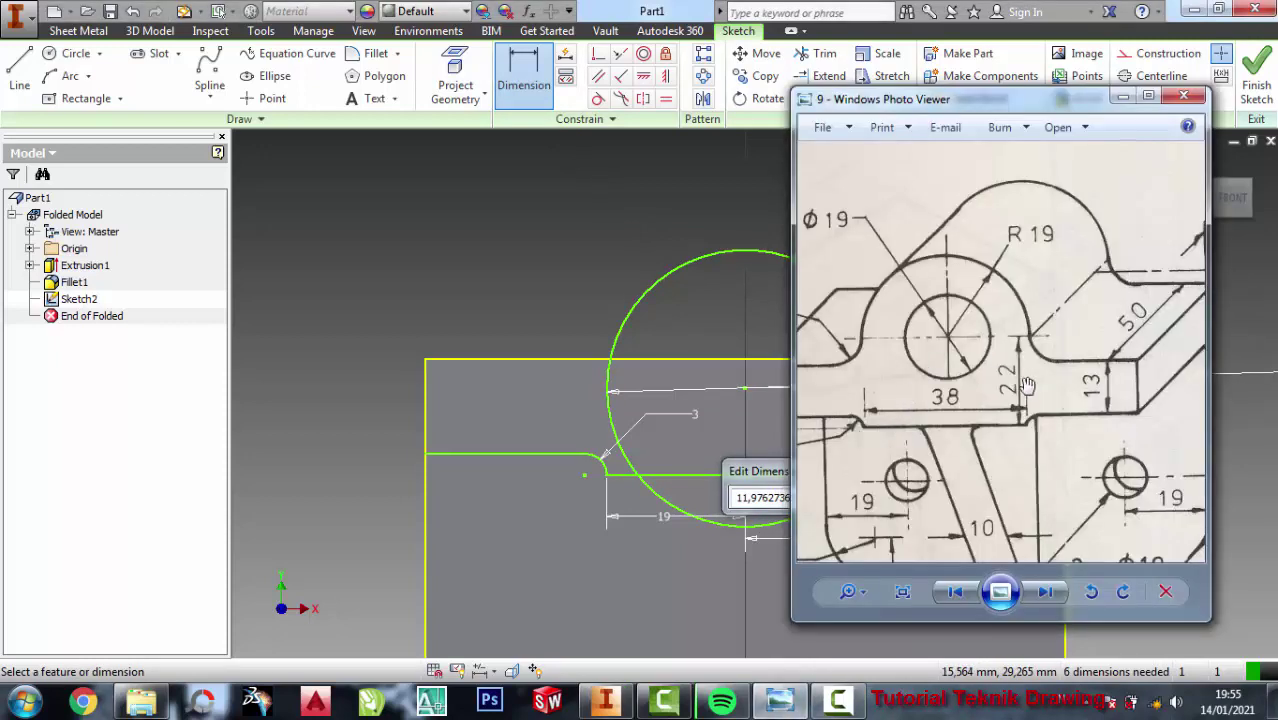
left_click(1122, 96)
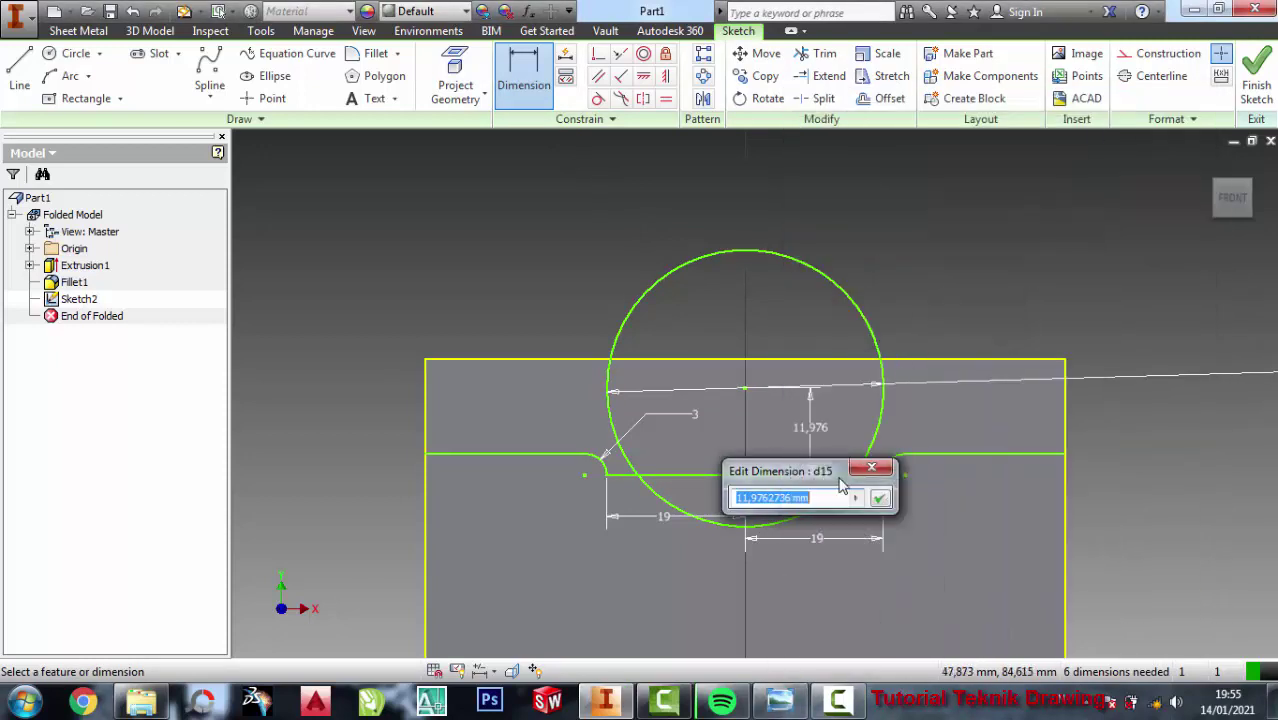
type("22")
left_click(880, 498)
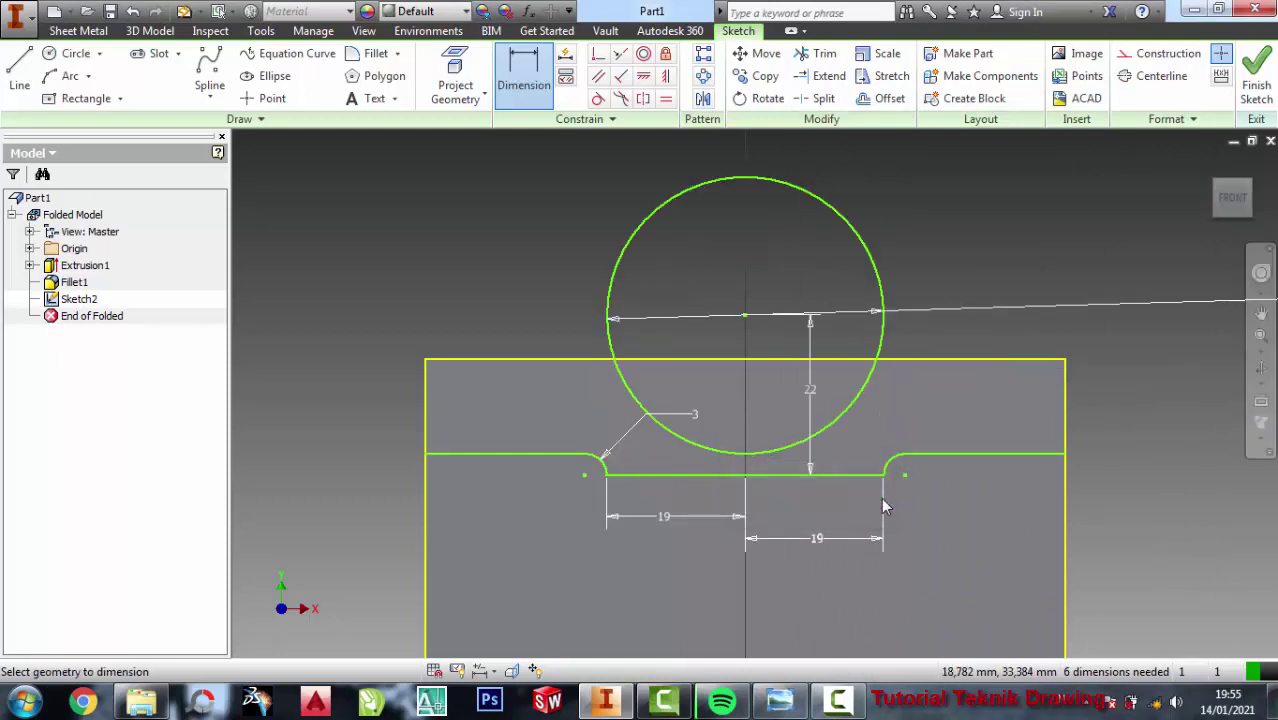
scroll(750, 316, "down", 2)
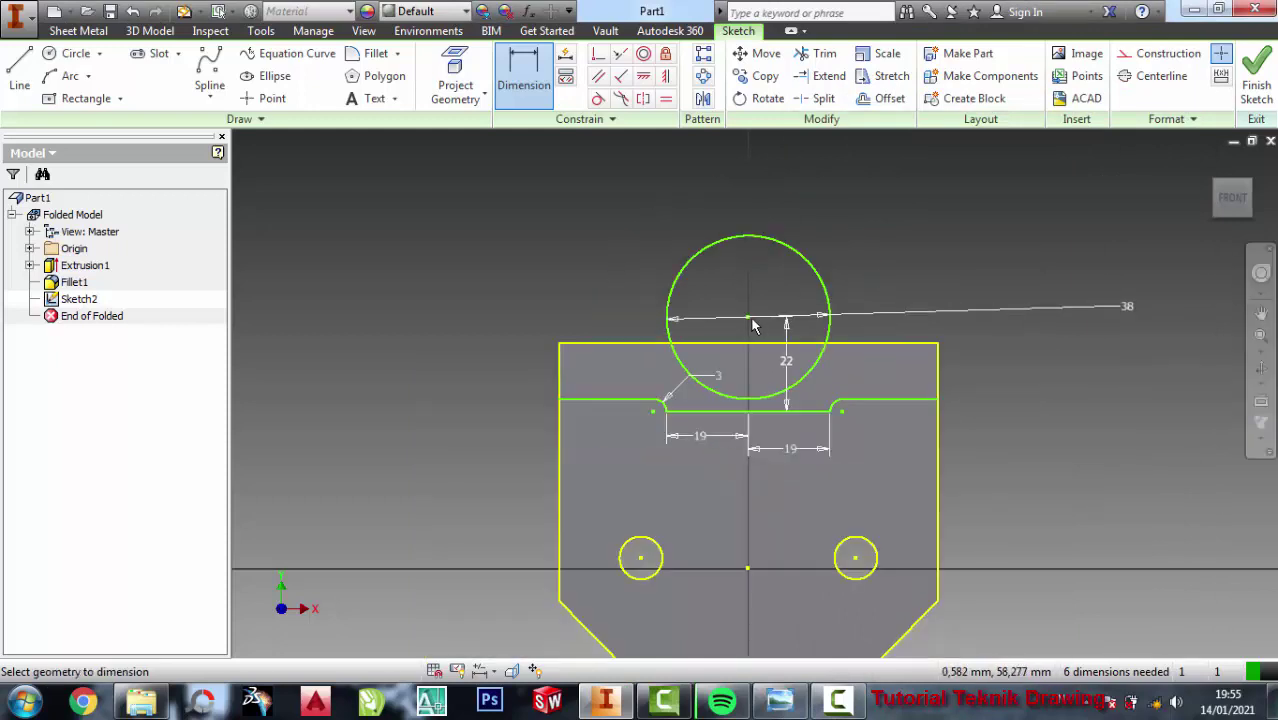
scroll(750, 316, "up", 3)
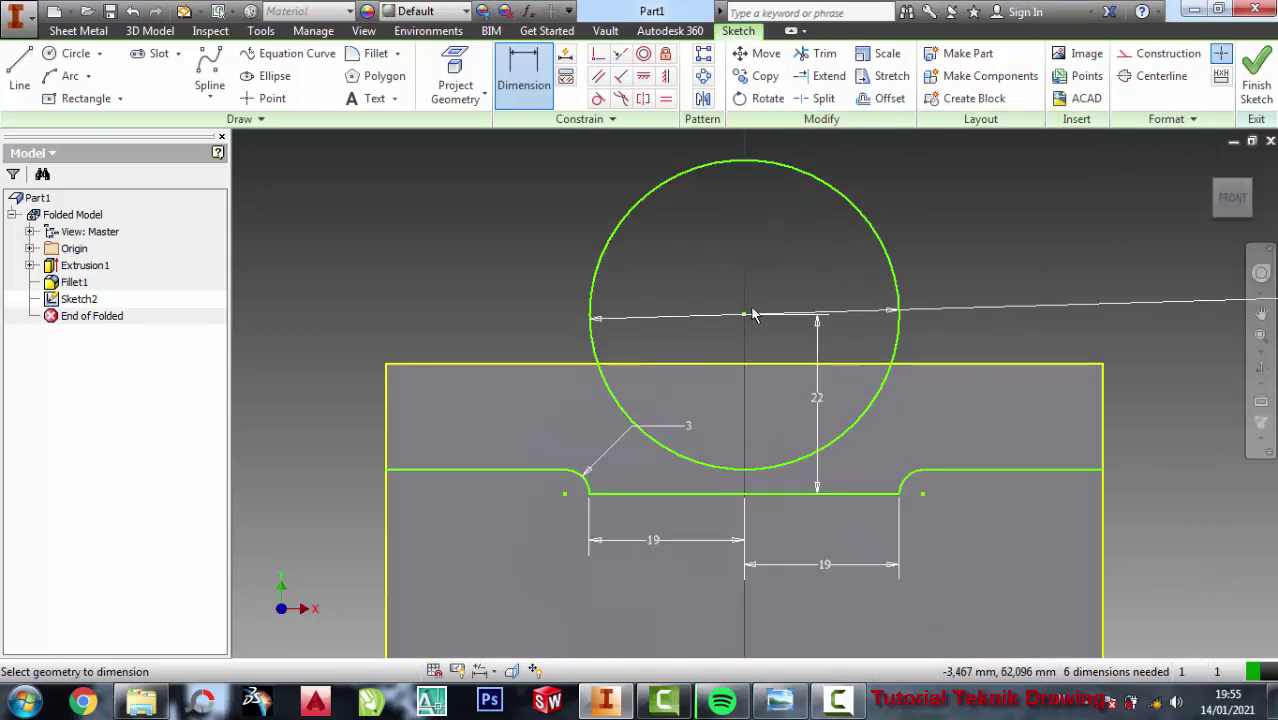
- Draw a smaller circle concentric with the 38 mm circle
left_click(72, 53)
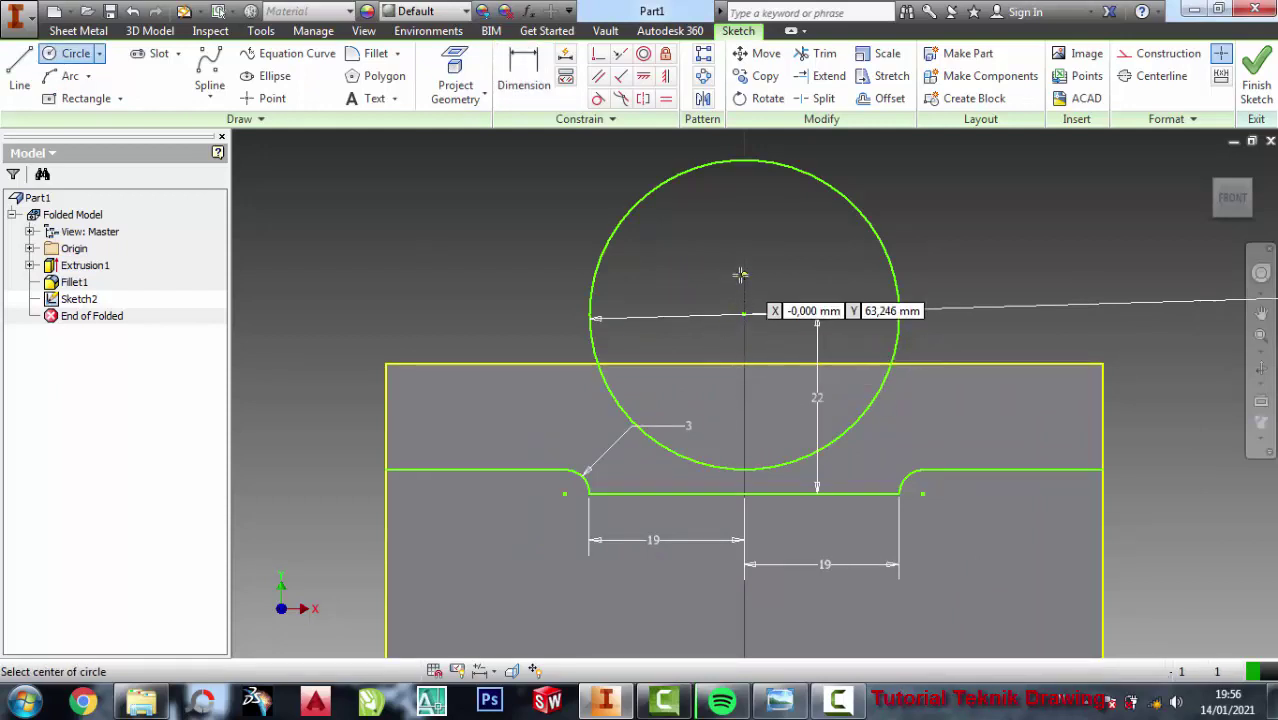
left_click(744, 316)
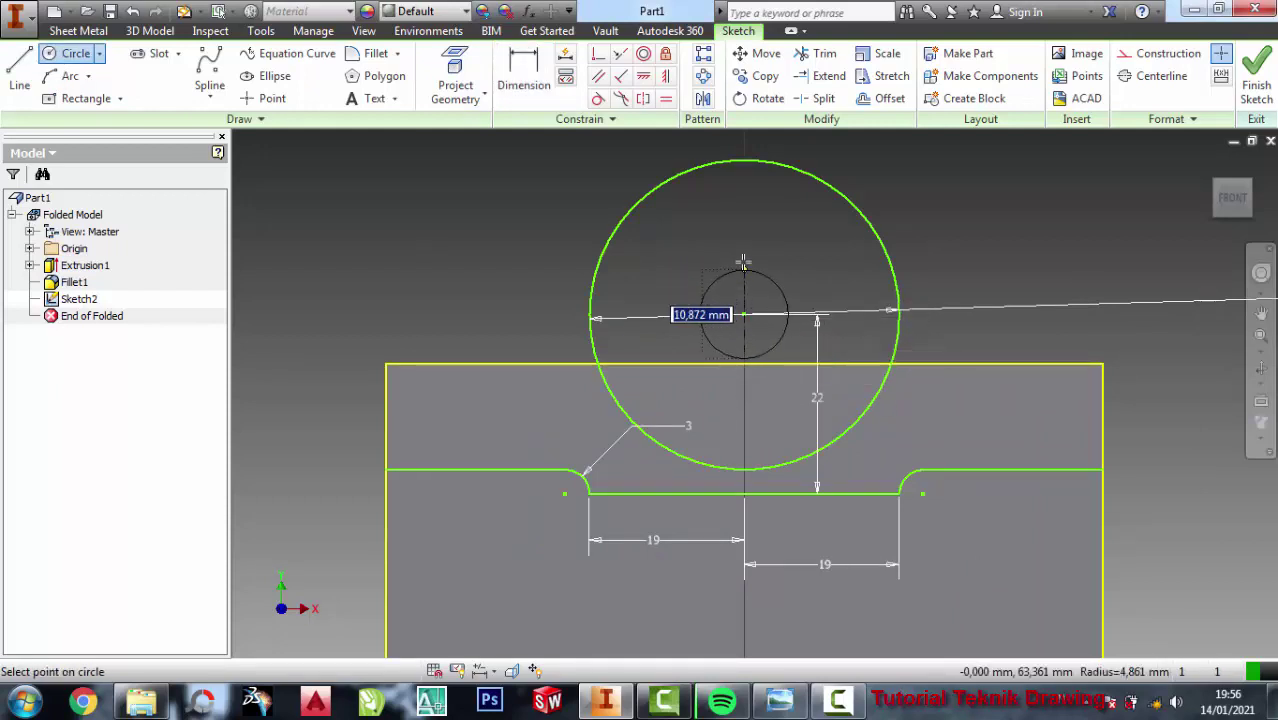
left_click(742, 240)
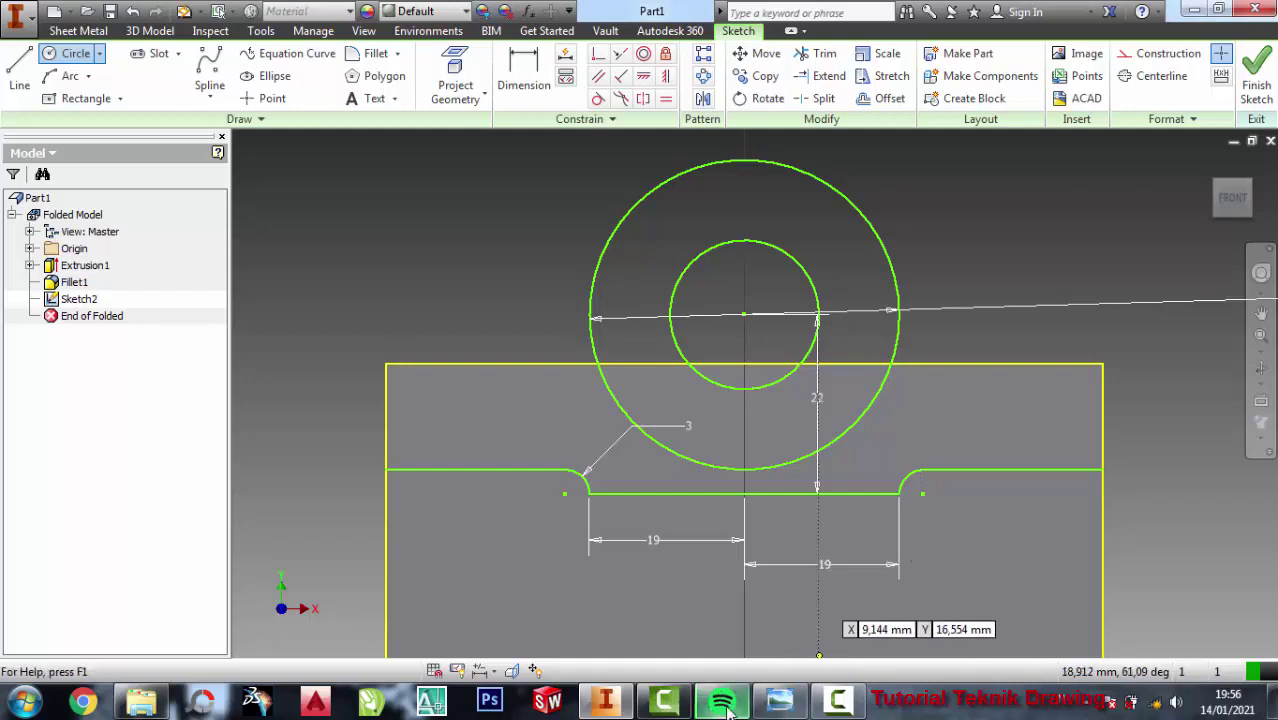
left_click(779, 700)
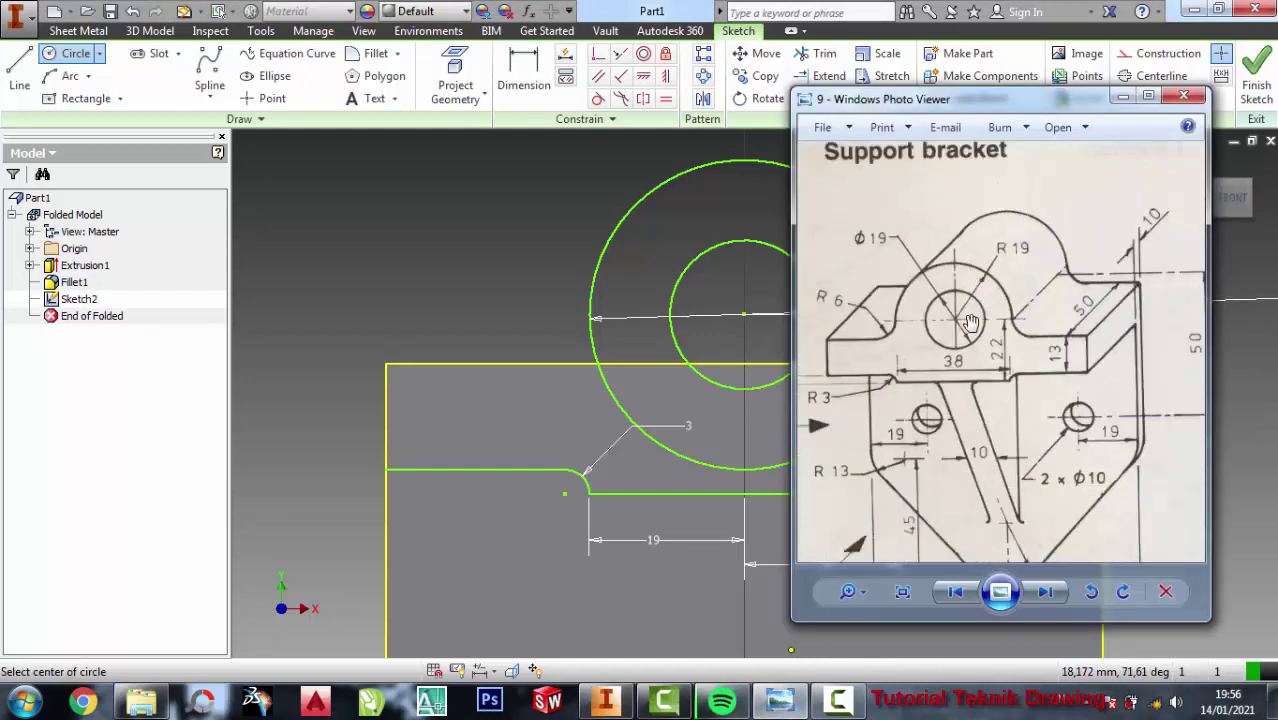
scroll(916, 360, "up", 1)
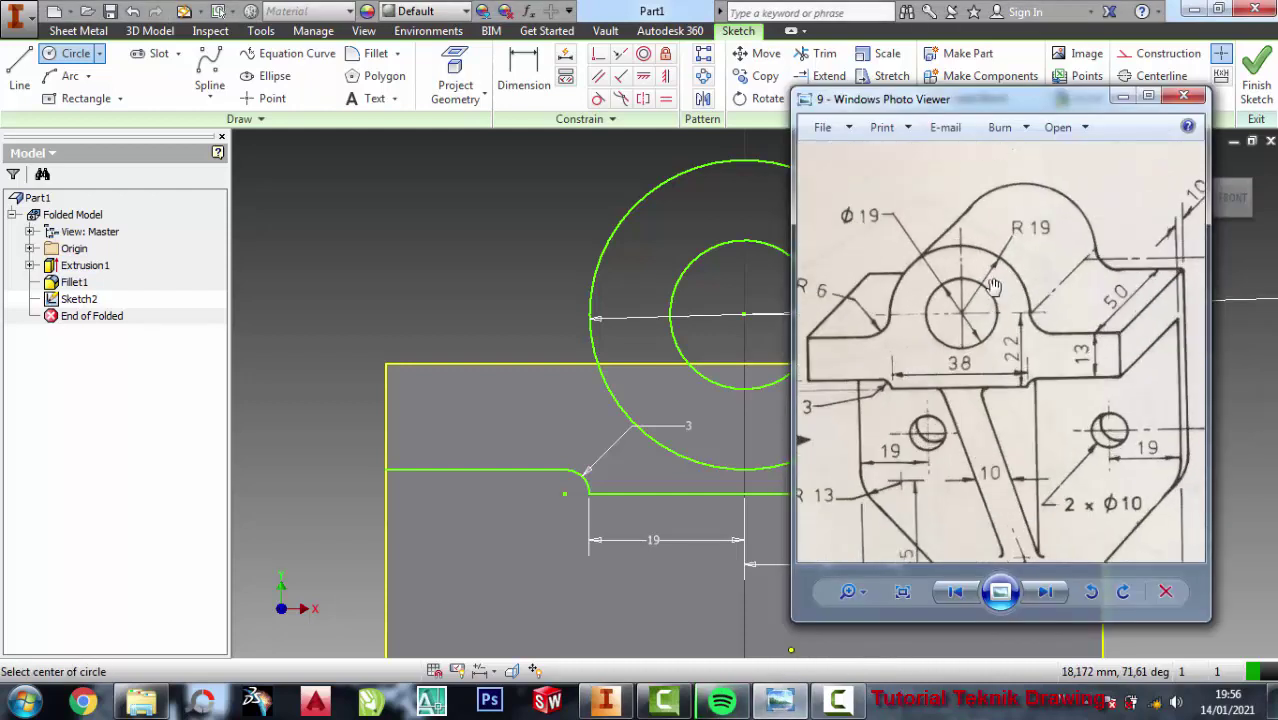
left_click(1124, 97)
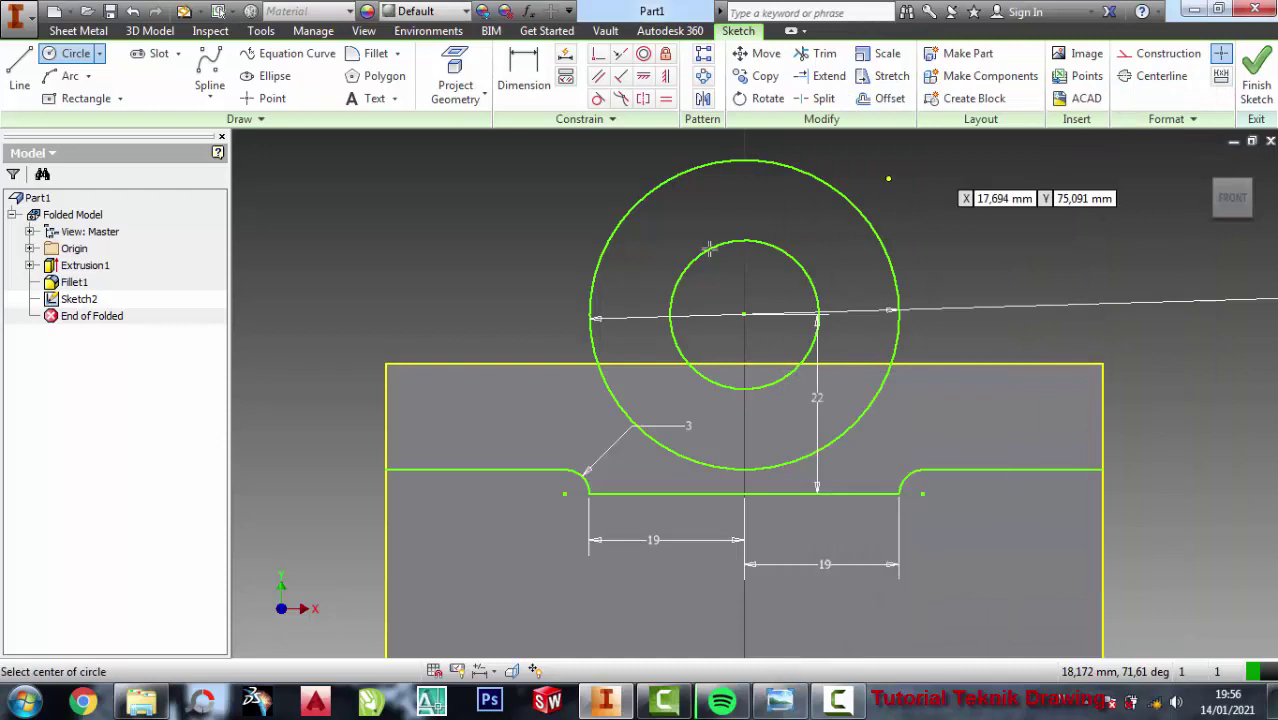
- Dimension the inner circle's diameter to 19 mm
left_click(520, 86)
left_click(804, 277)
left_click(930, 265)
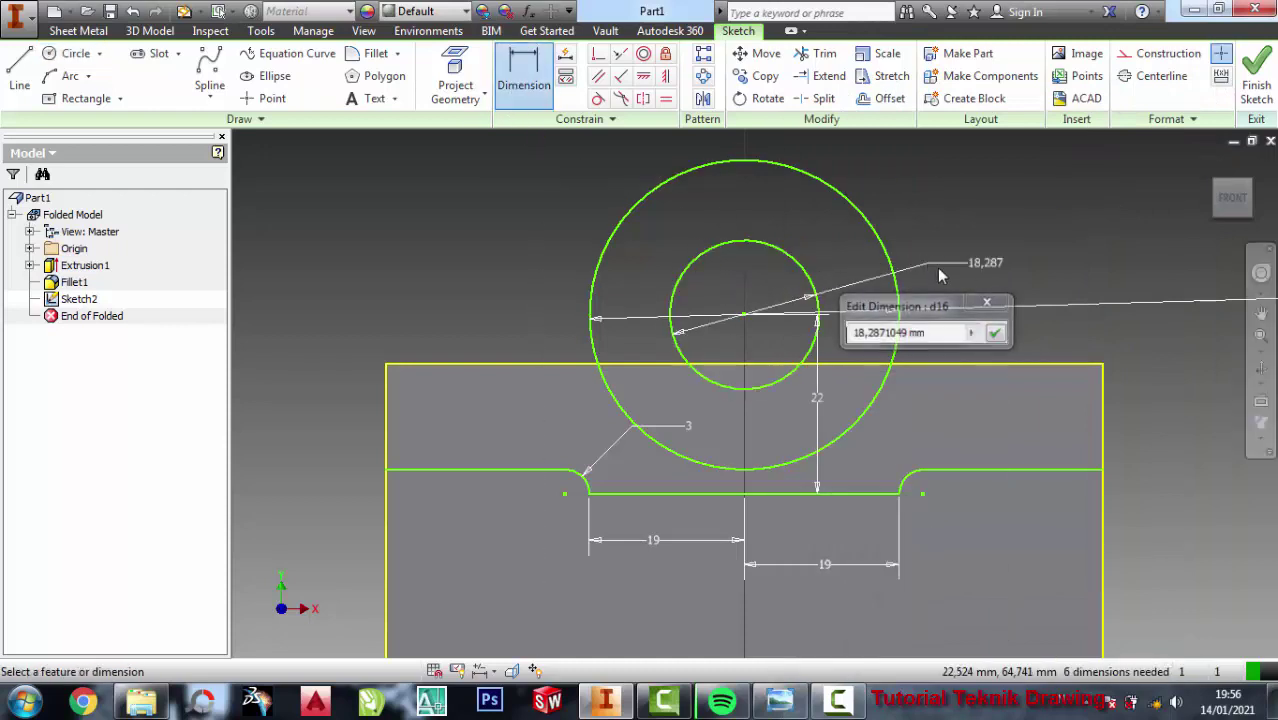
type("19")
left_click(862, 333)
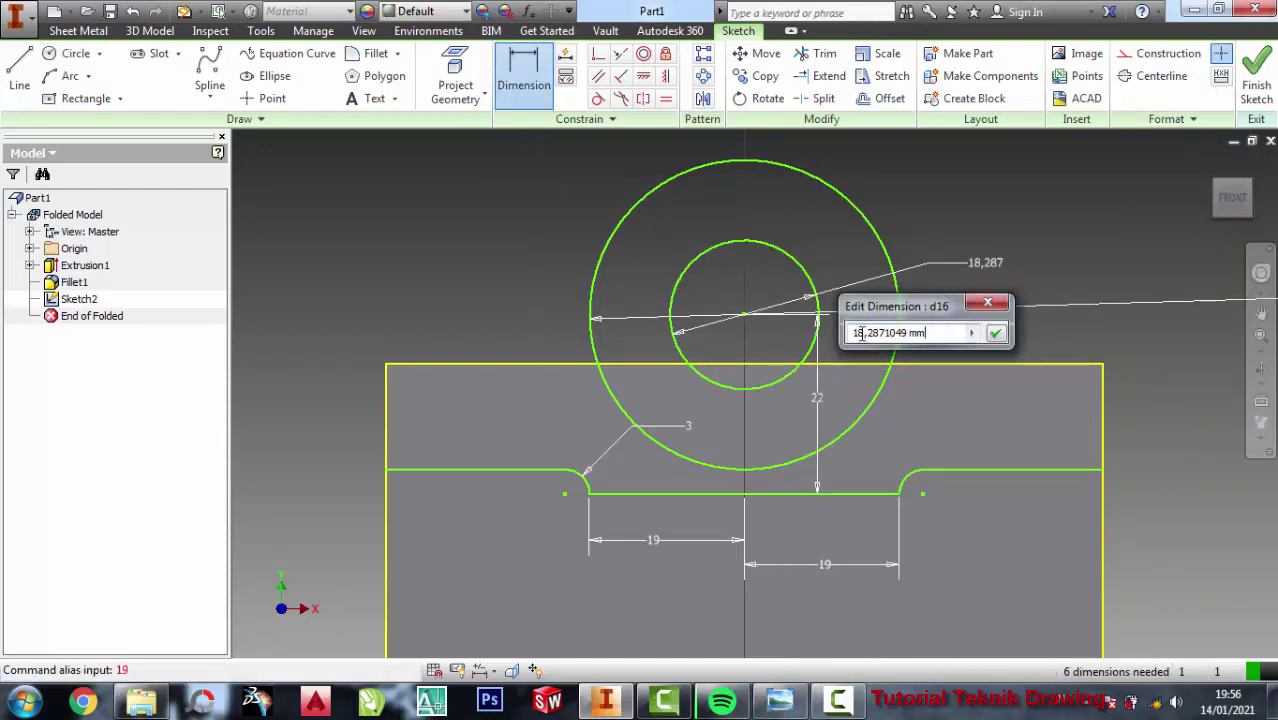
double_click(862, 333)
type("1")
type("0")
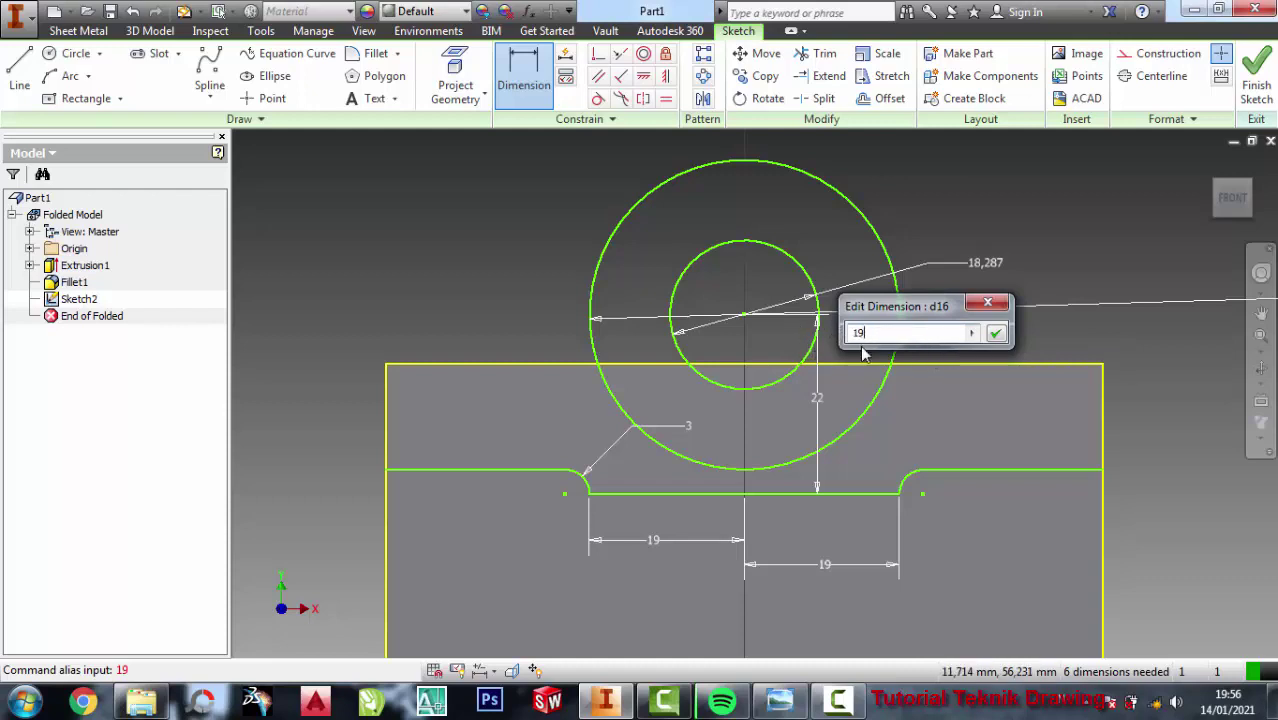
left_click(995, 333)
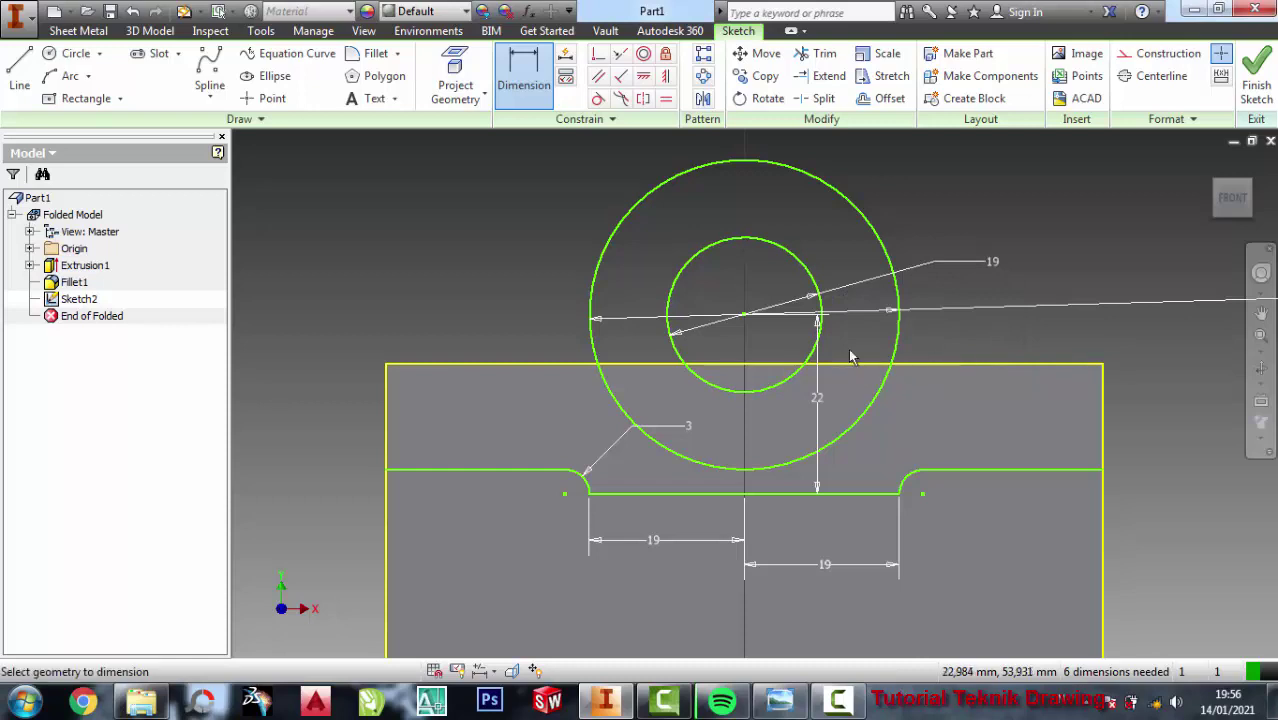
- Delete the plate's straight top edge line running beneath the large circle
left_click(820, 53)
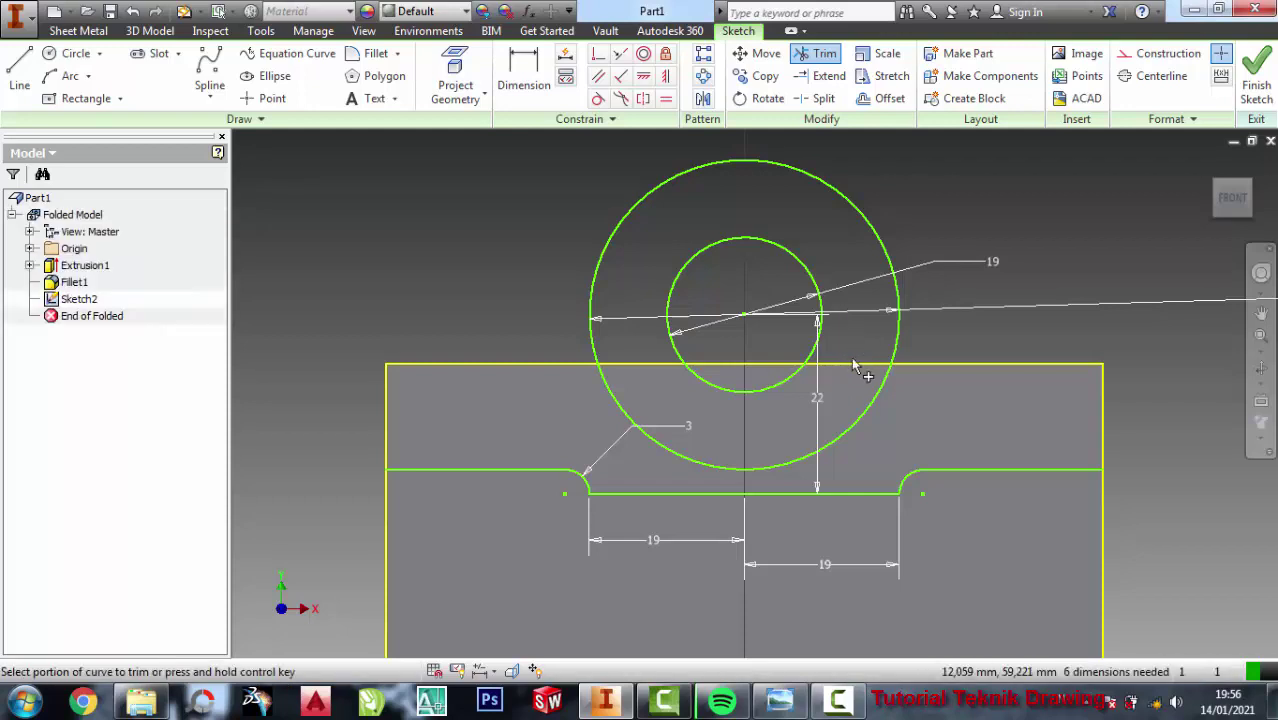
scroll(858, 381, "down", 3)
scroll(858, 388, "up", 2)
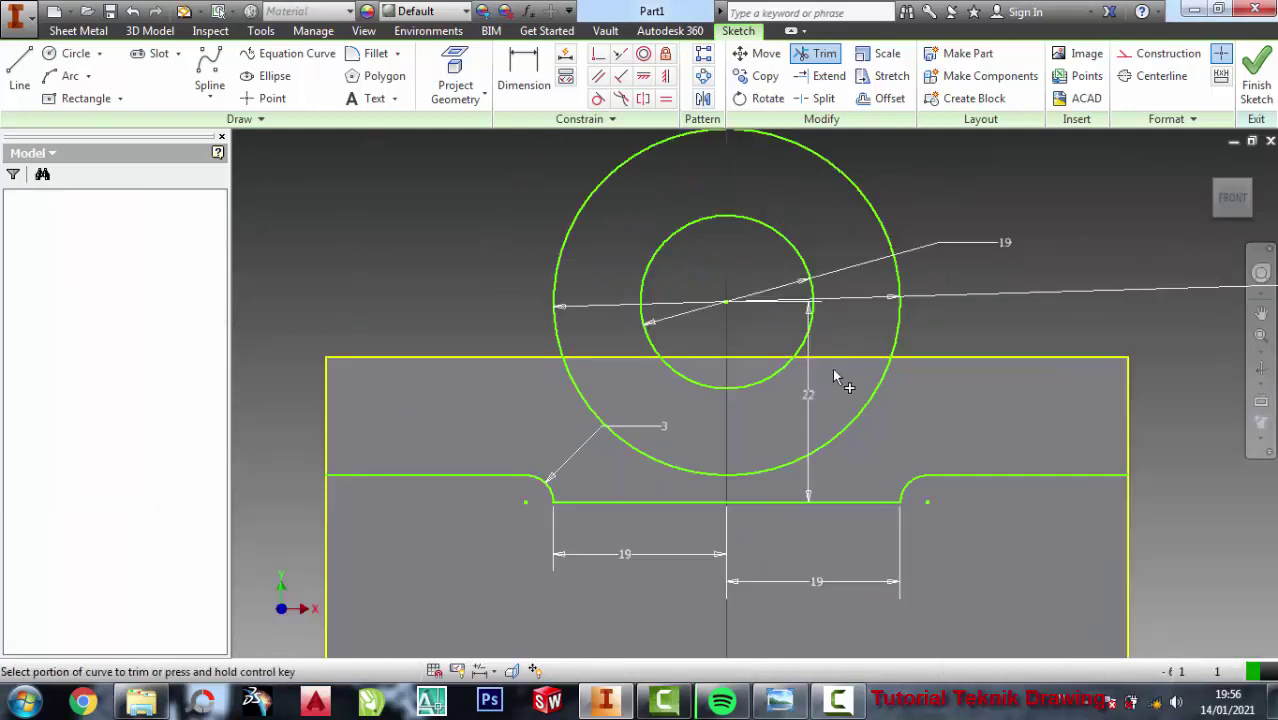
scroll(832, 368, "down", 3)
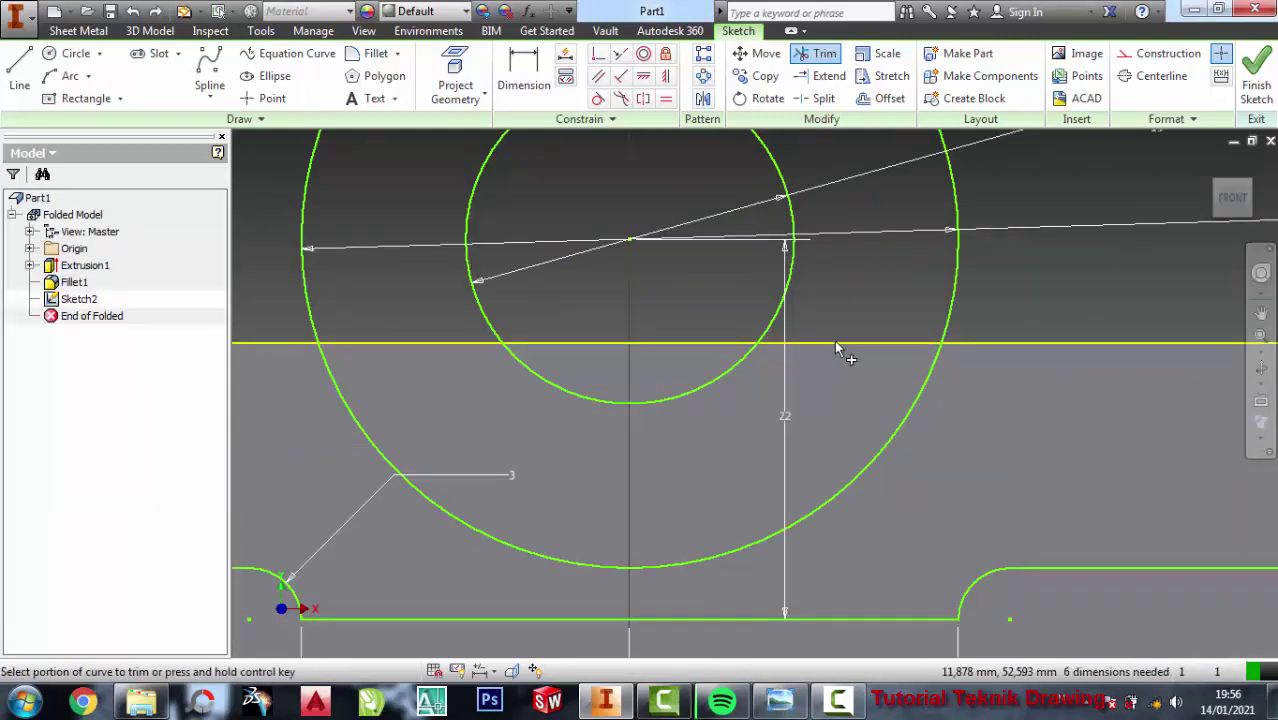
scroll(836, 346, "down", 2)
scroll(836, 348, "up", 4)
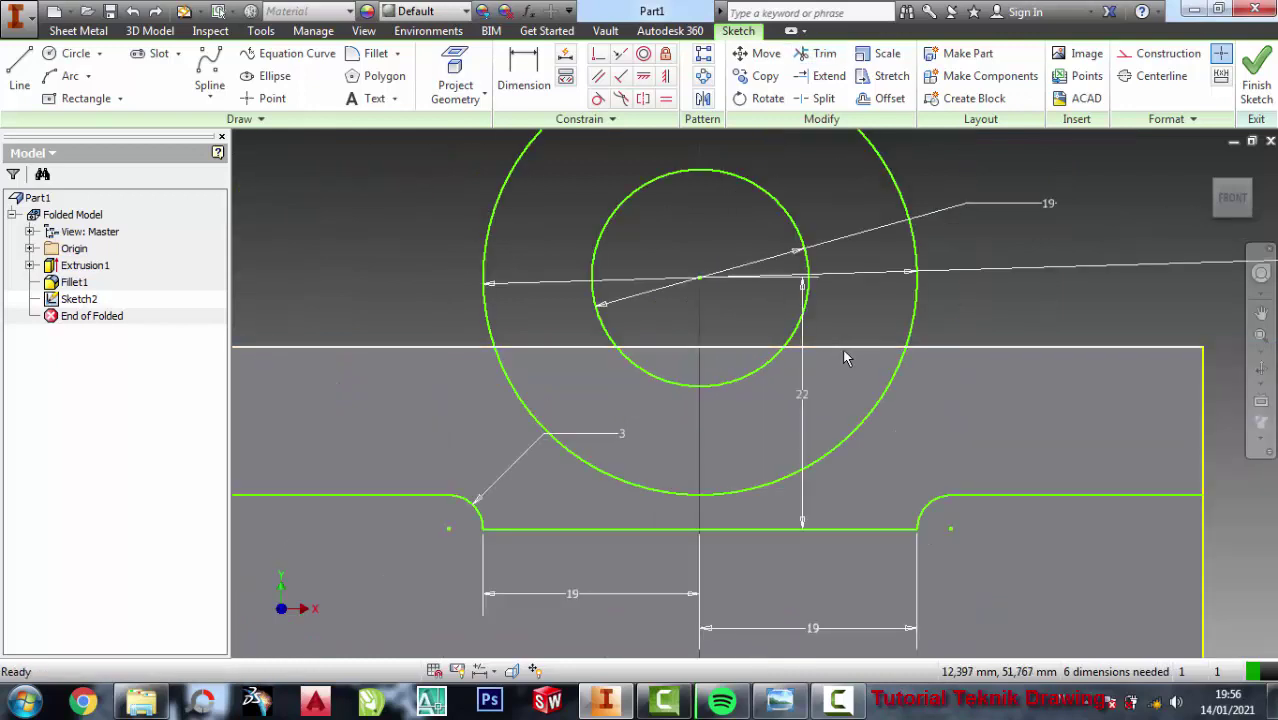
right_click(842, 344)
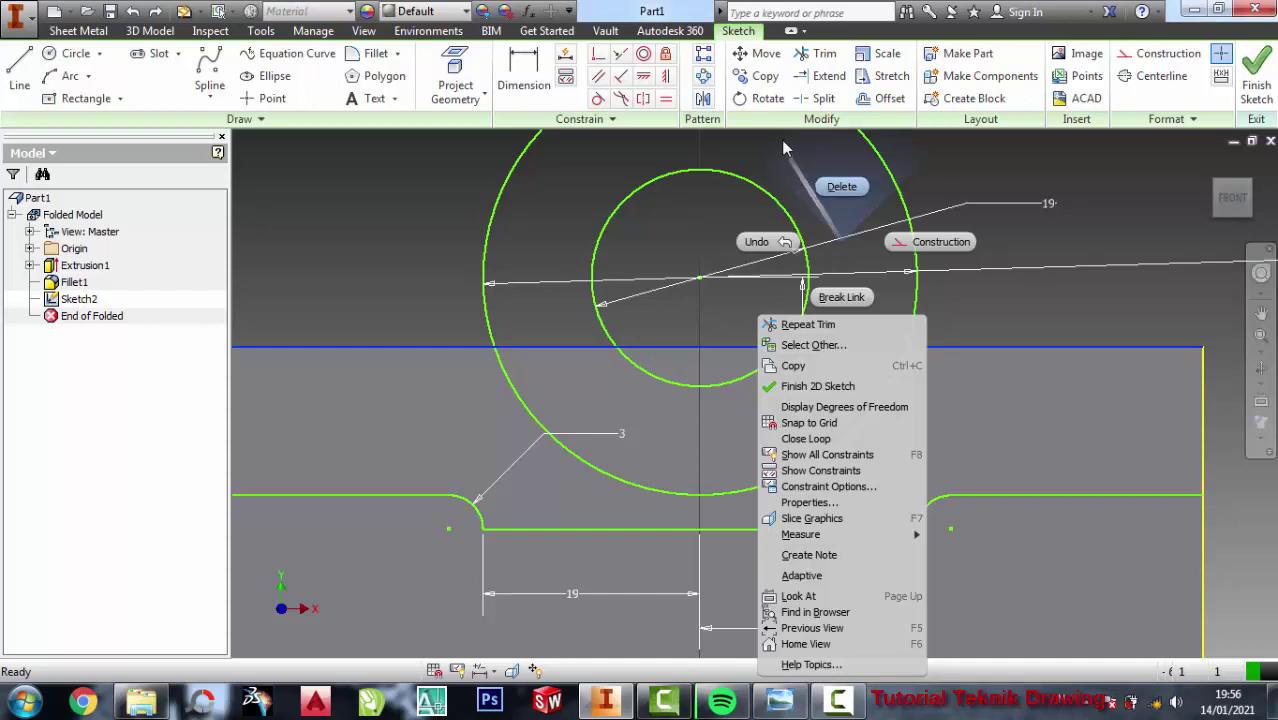
left_click(838, 188)
left_click(815, 56)
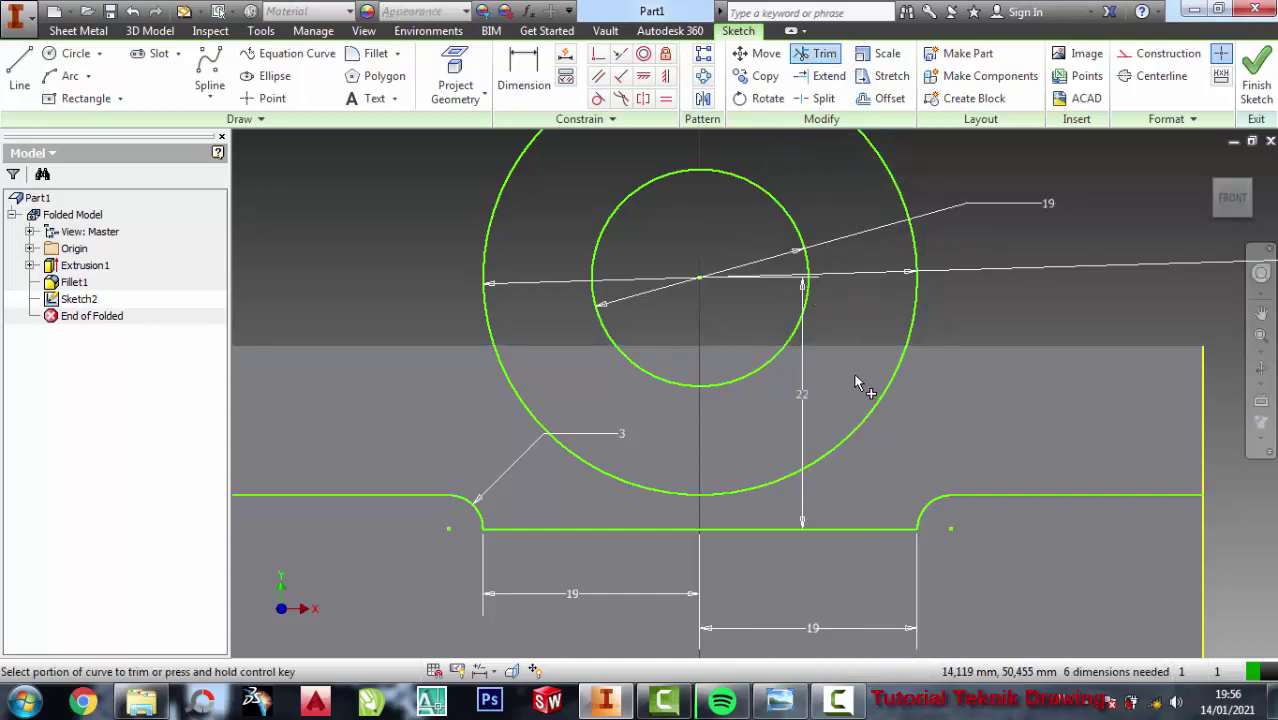
scroll(850, 330, "down", 5)
scroll(850, 330, "up", 3)
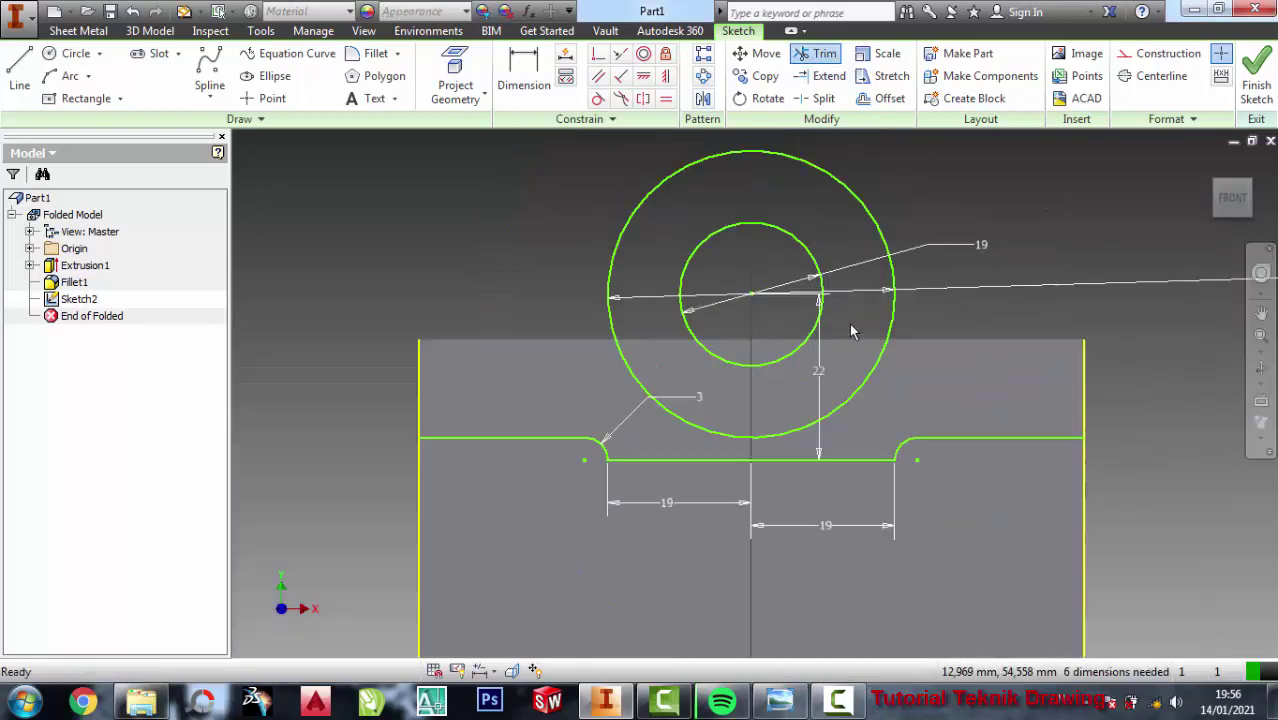
key("Escape")
- Draw lines from the plate's top-left and top-right corners to the large circle
left_click(19, 70)
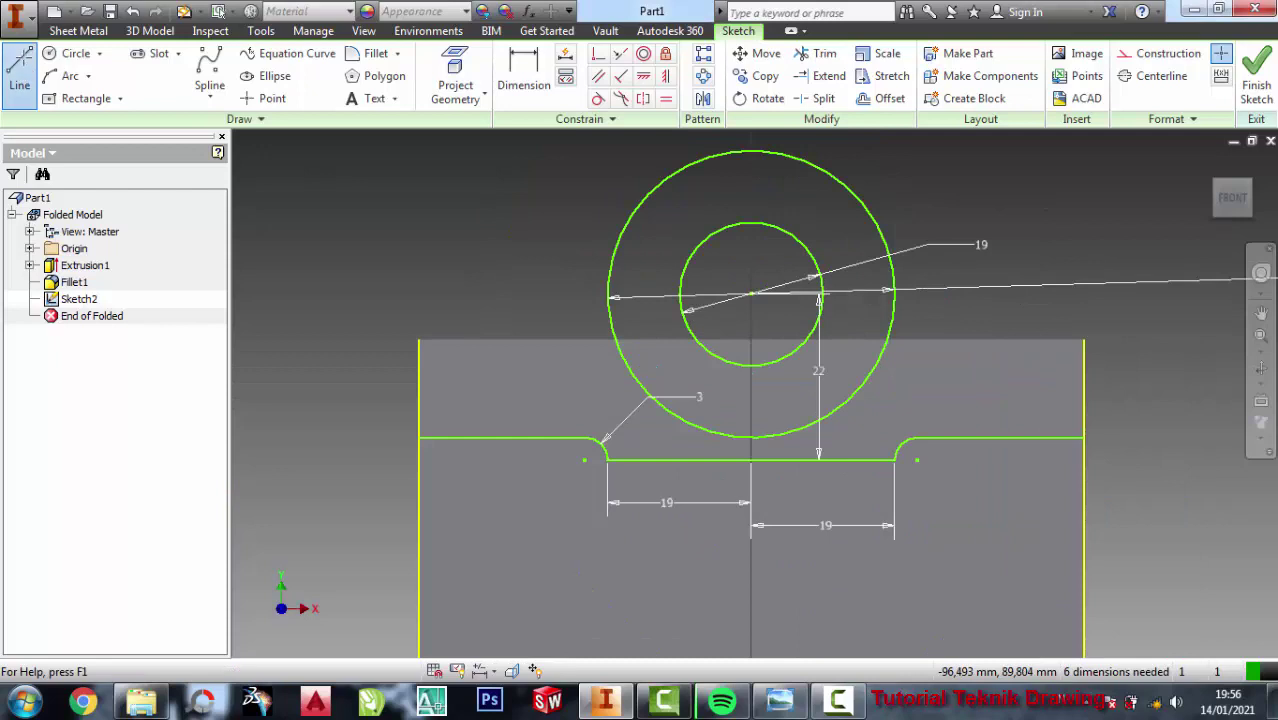
left_click(419, 340)
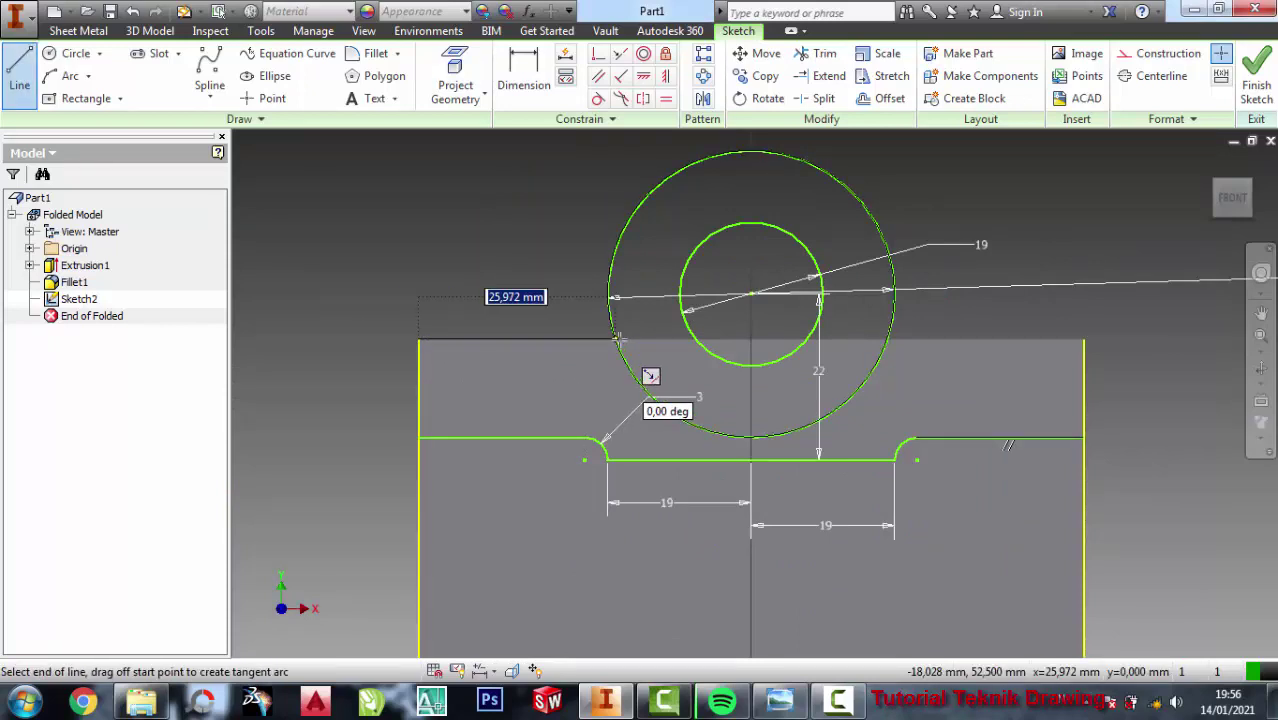
double_click(615, 339)
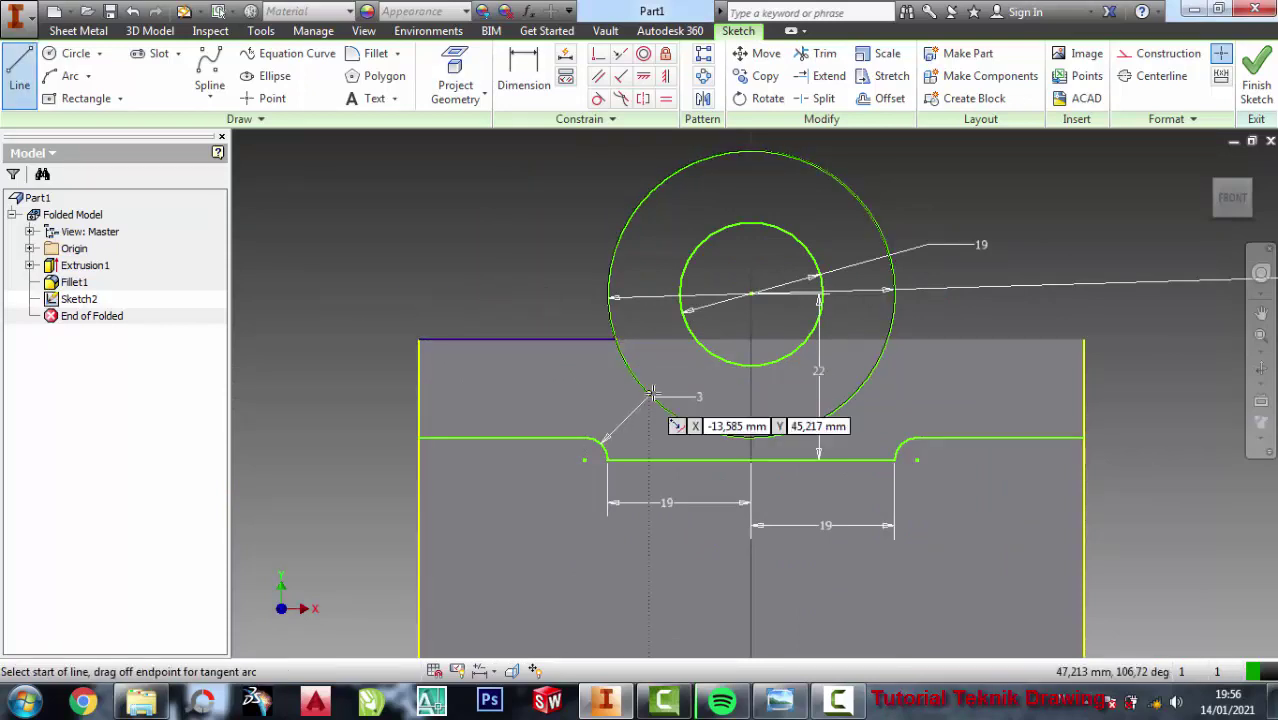
left_click(1085, 340)
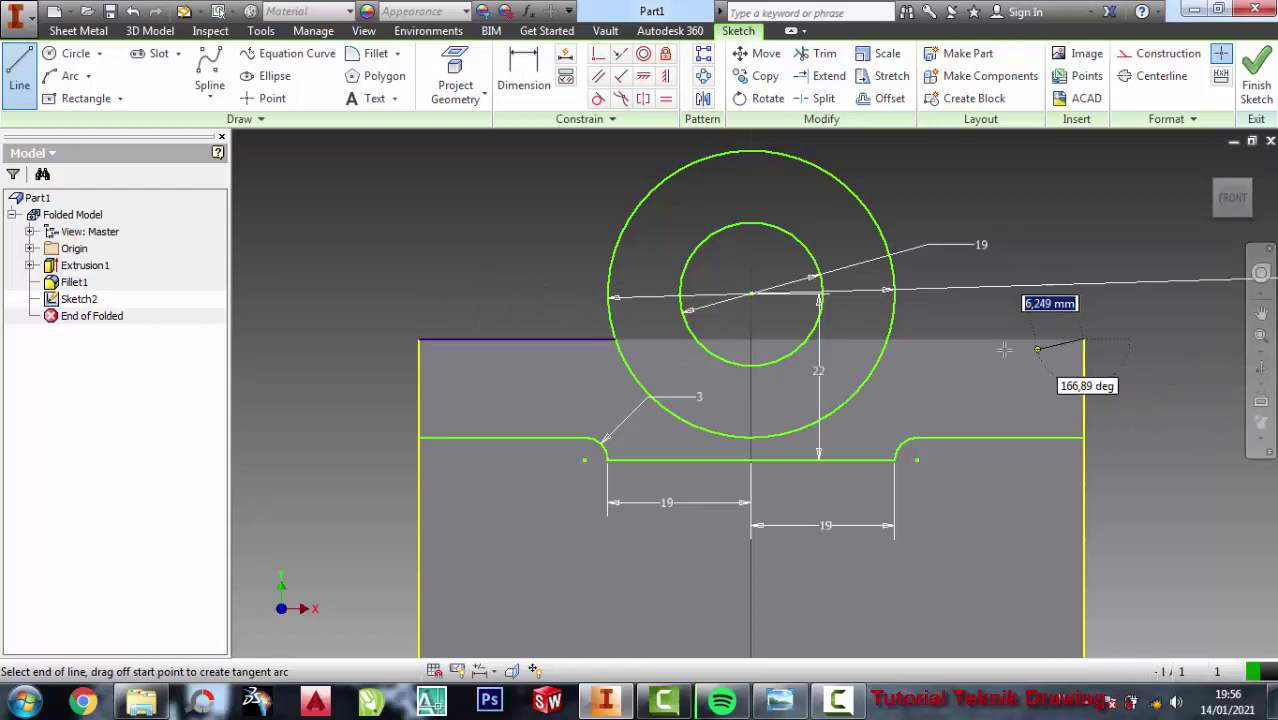
double_click(887, 340)
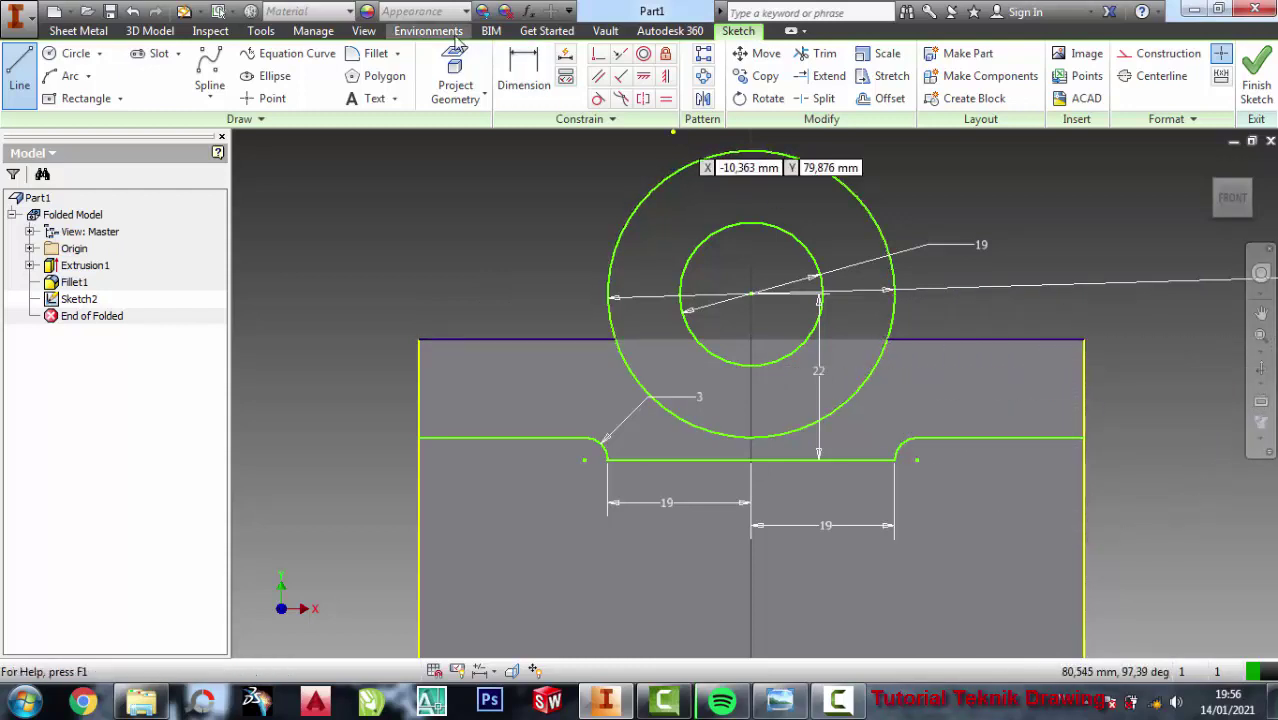
- Trim away the large circle's lower arc and finish the sketch
left_click(818, 53)
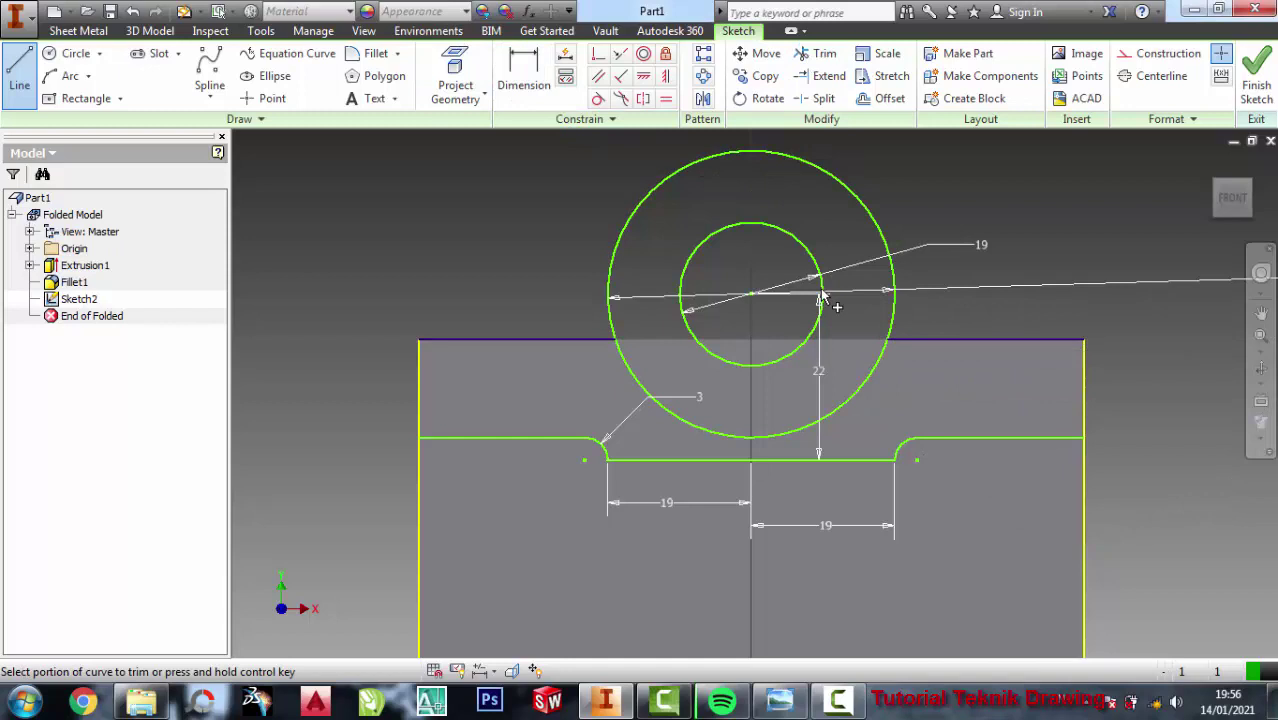
left_click(860, 397)
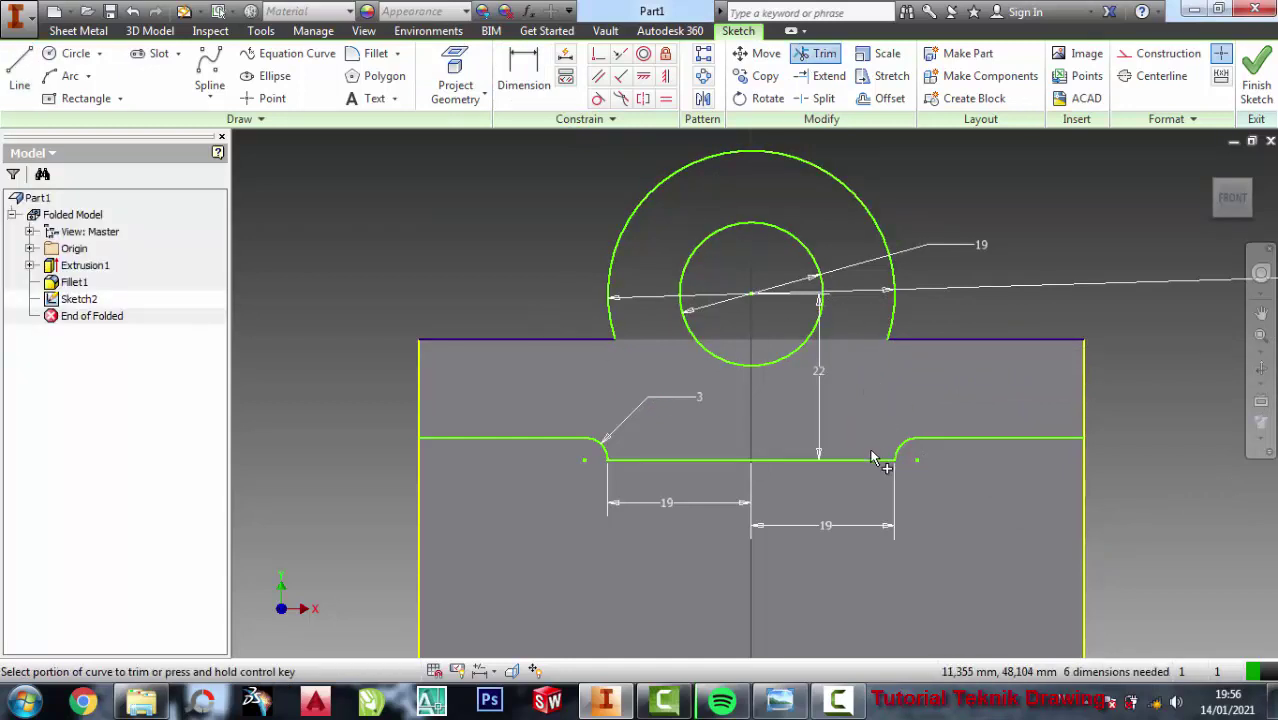
scroll(836, 360, "down", 3)
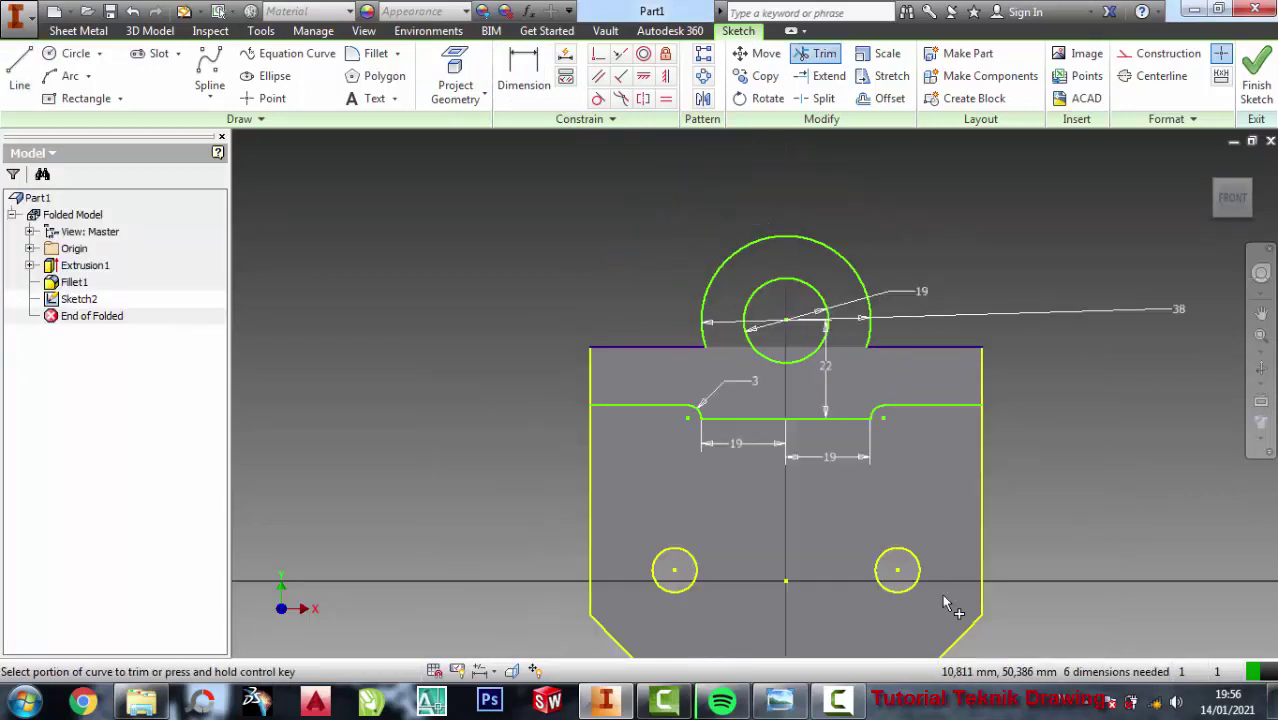
left_click(785, 706)
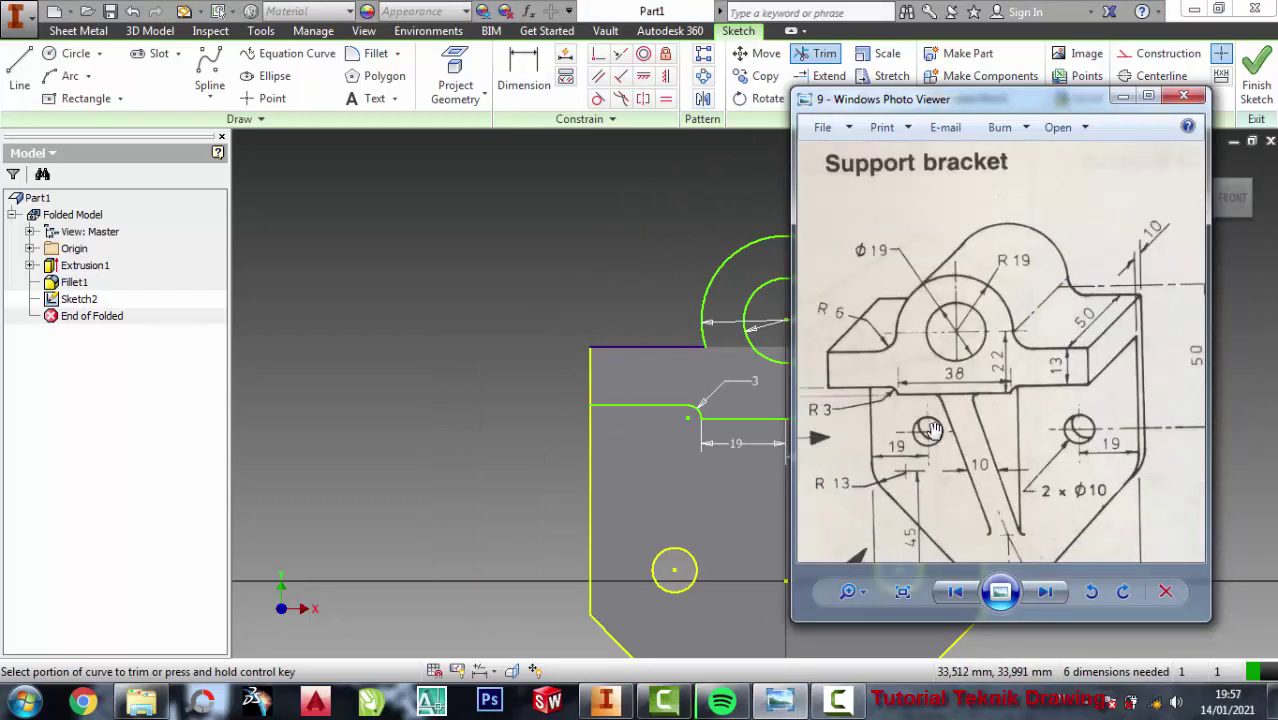
scroll(1166, 314, "up", 1)
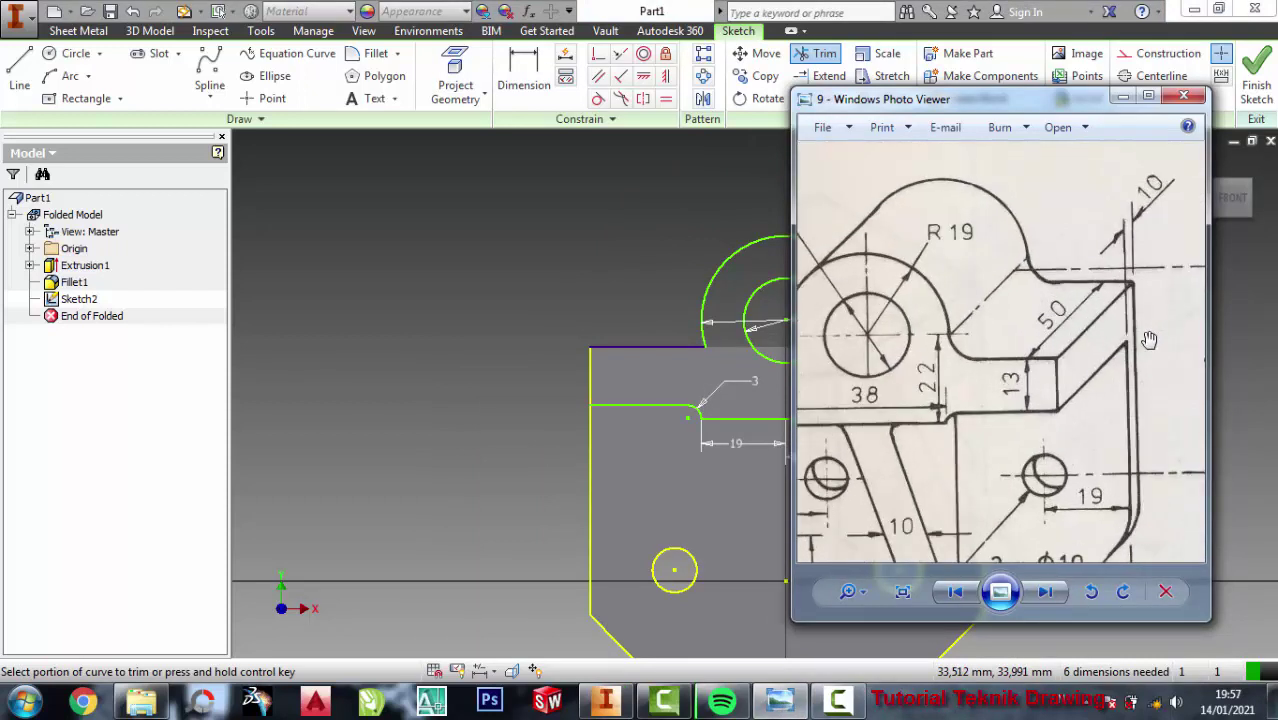
left_click(1122, 100)
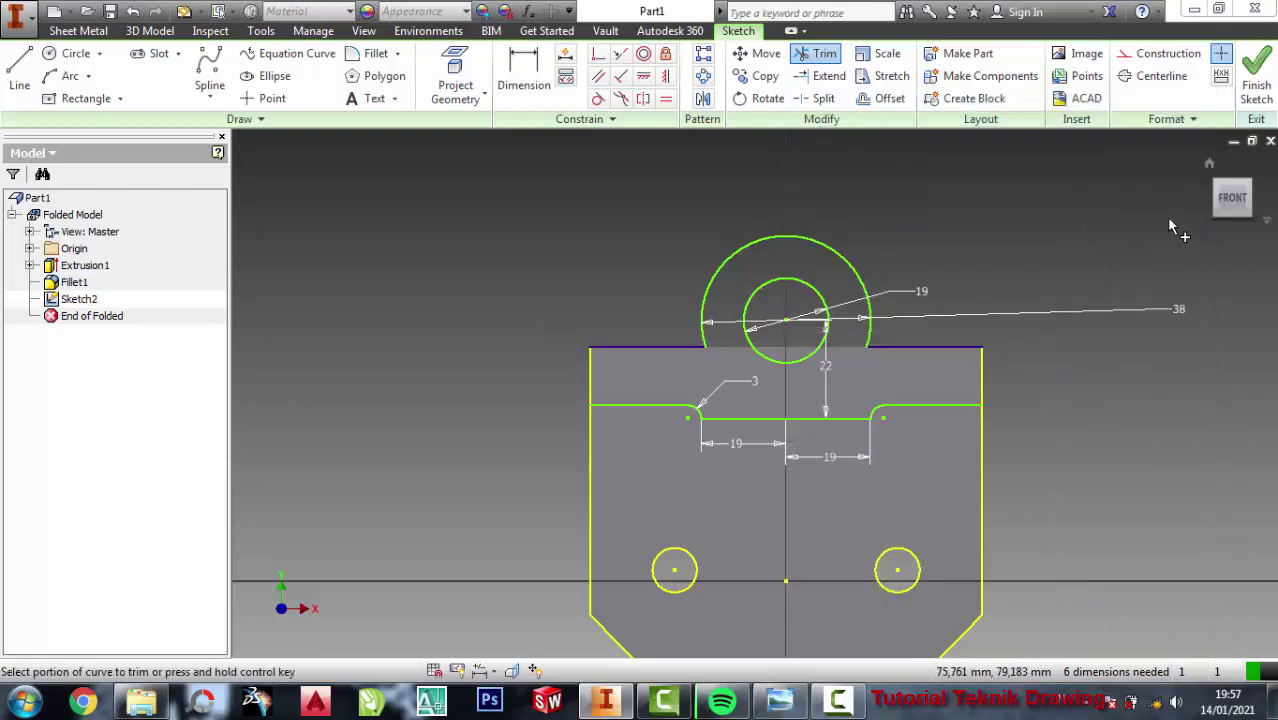
left_click(1256, 75)
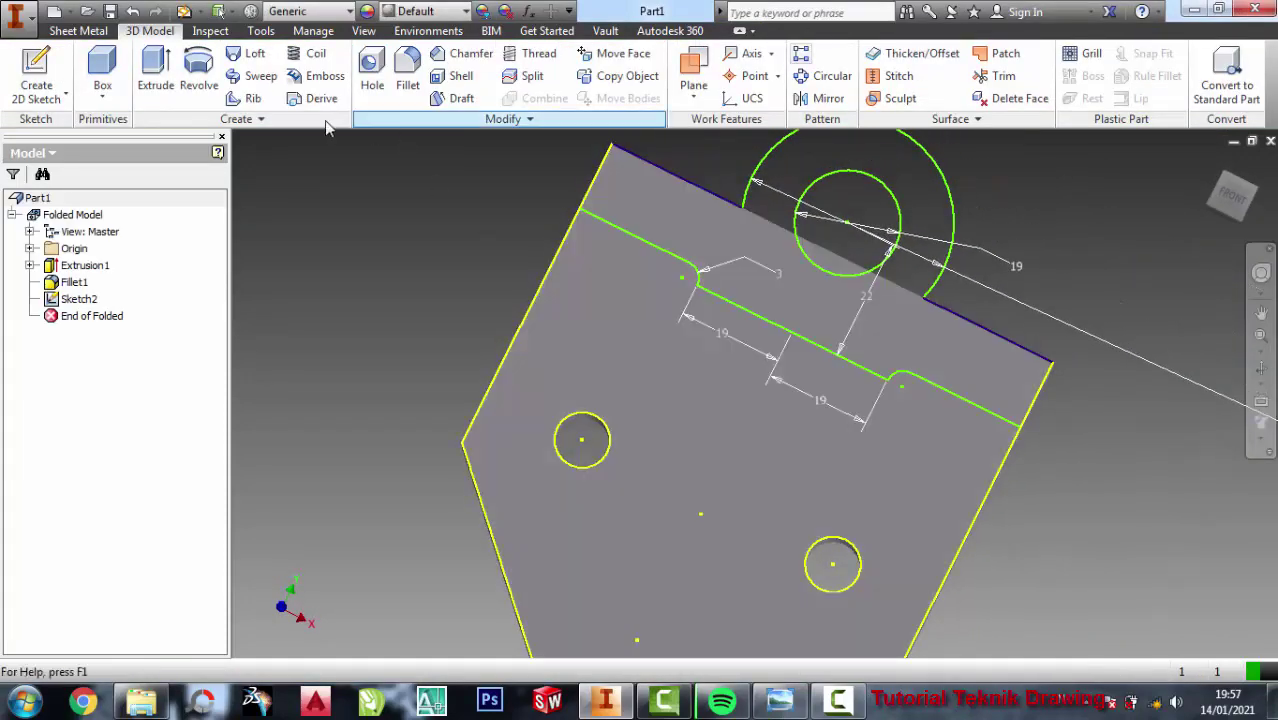
- Preview a 10 mm extrusion of the upper band-and-boss profile and review the bracket drawing
left_click(152, 70)
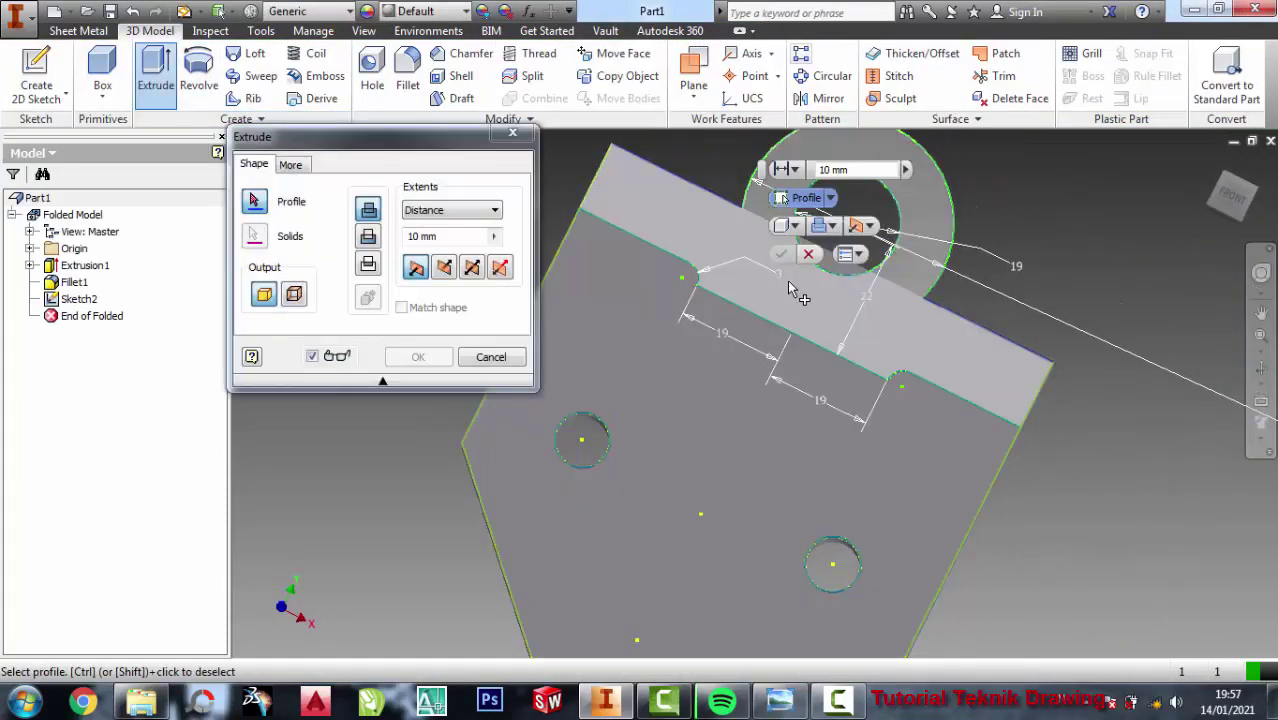
left_click(790, 288)
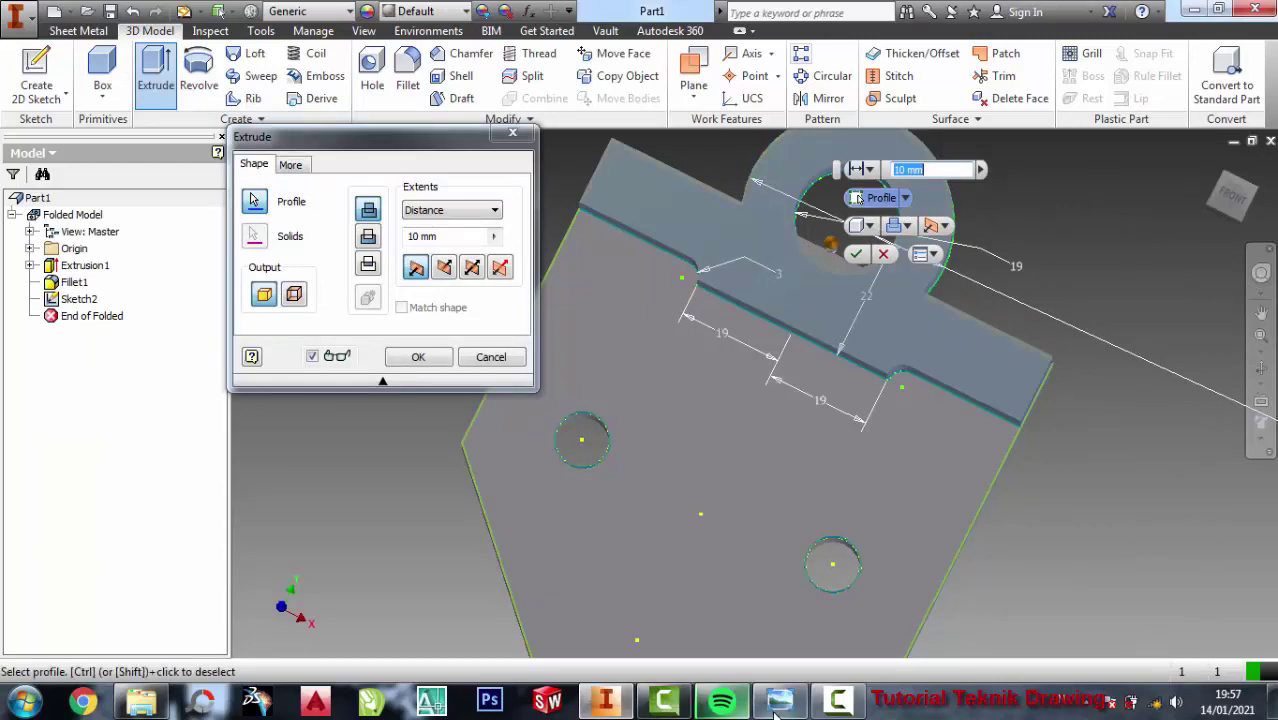
mouse_move(779, 701)
left_click(859, 524)
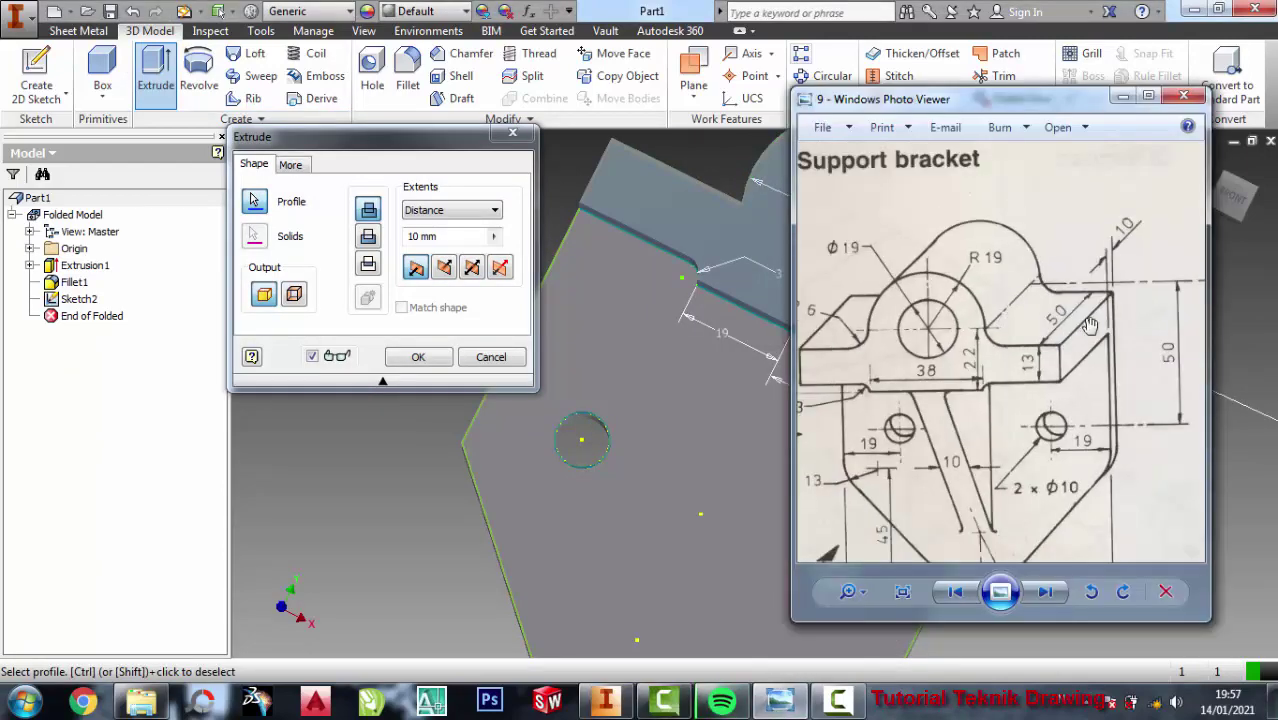
scroll(1108, 318, "up", 1)
scroll(1108, 365, "up", 1)
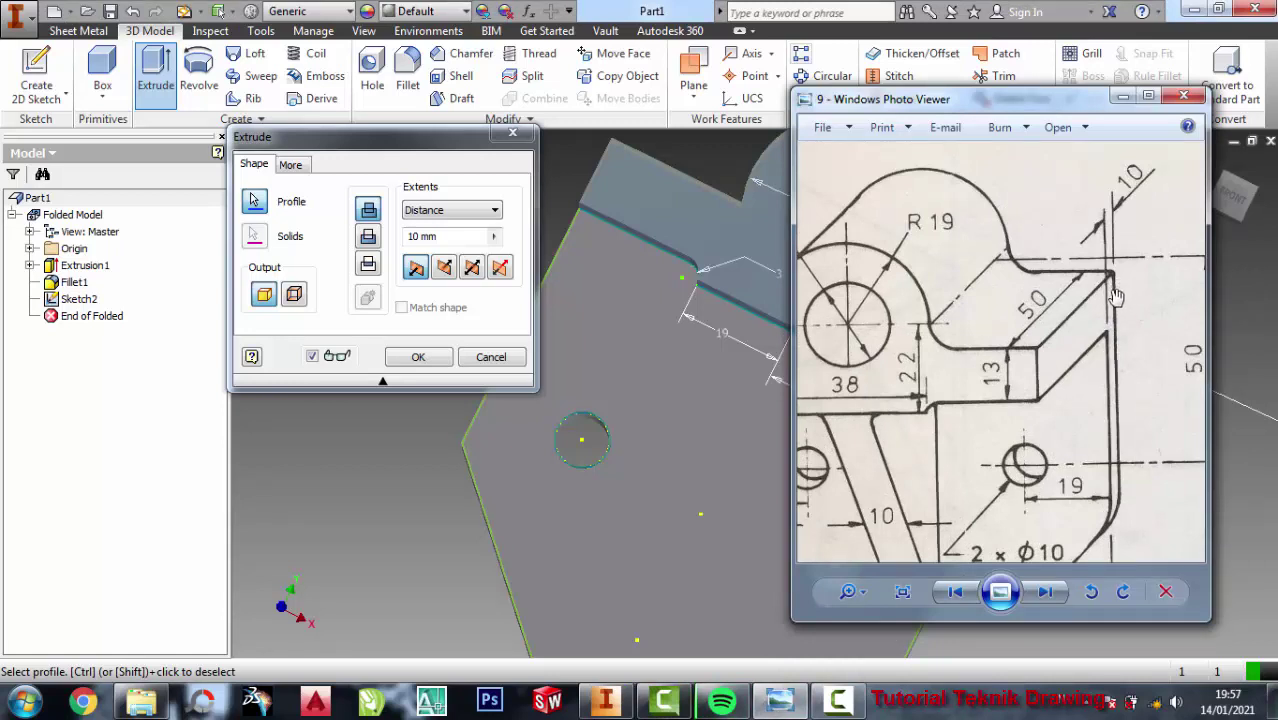
scroll(1117, 280, "up", 1)
scroll(1117, 280, "down", 1)
scroll(1117, 280, "down", 1)
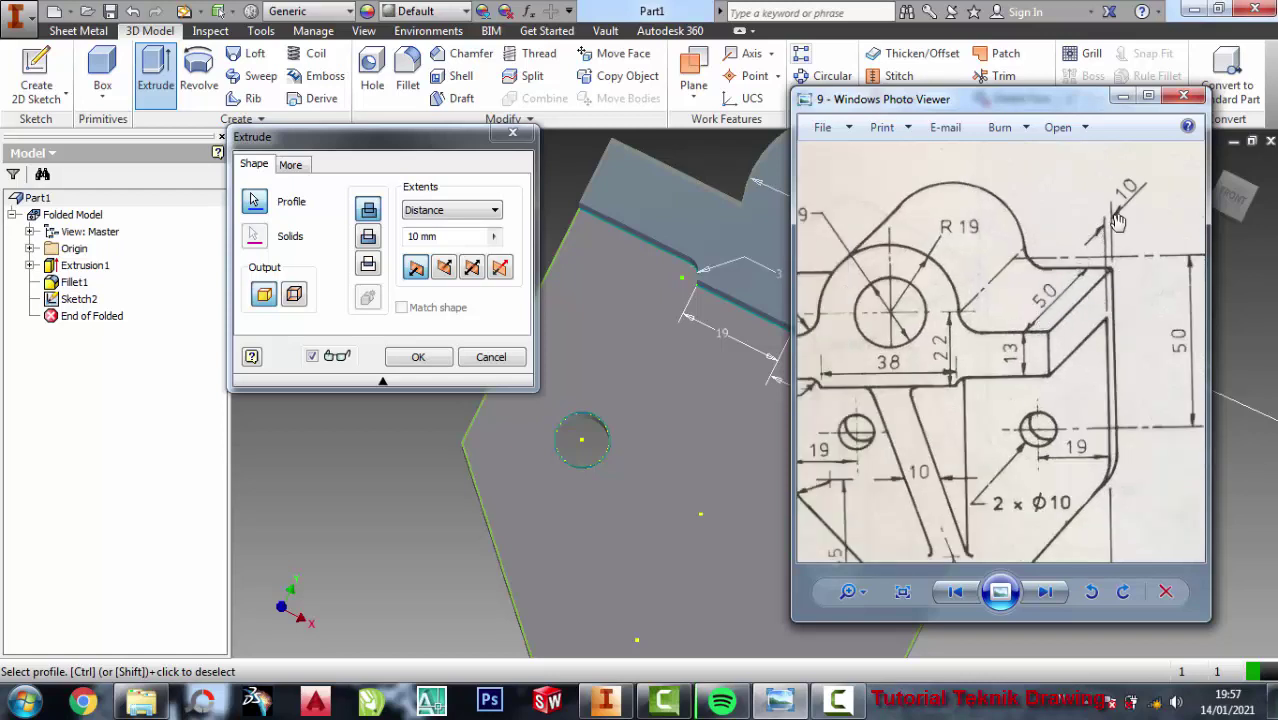
- Accept the 10 mm extrusion, then undo it
left_click(1122, 96)
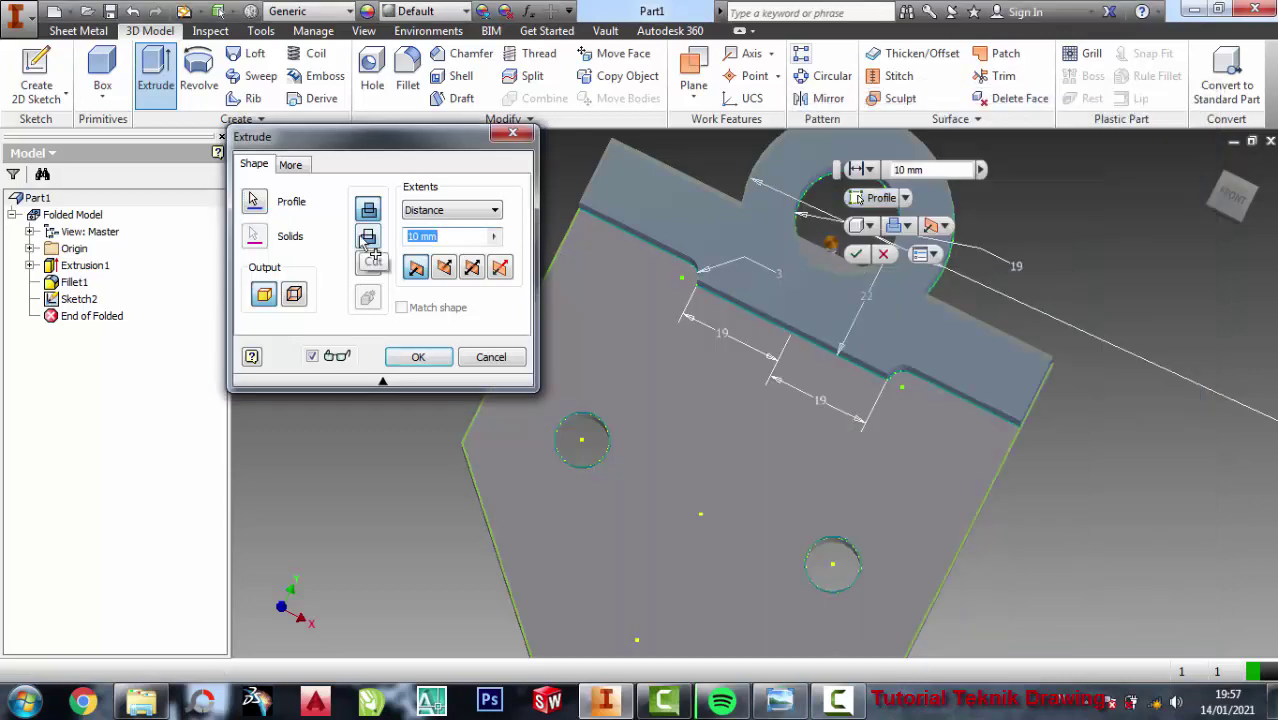
left_click(412, 355)
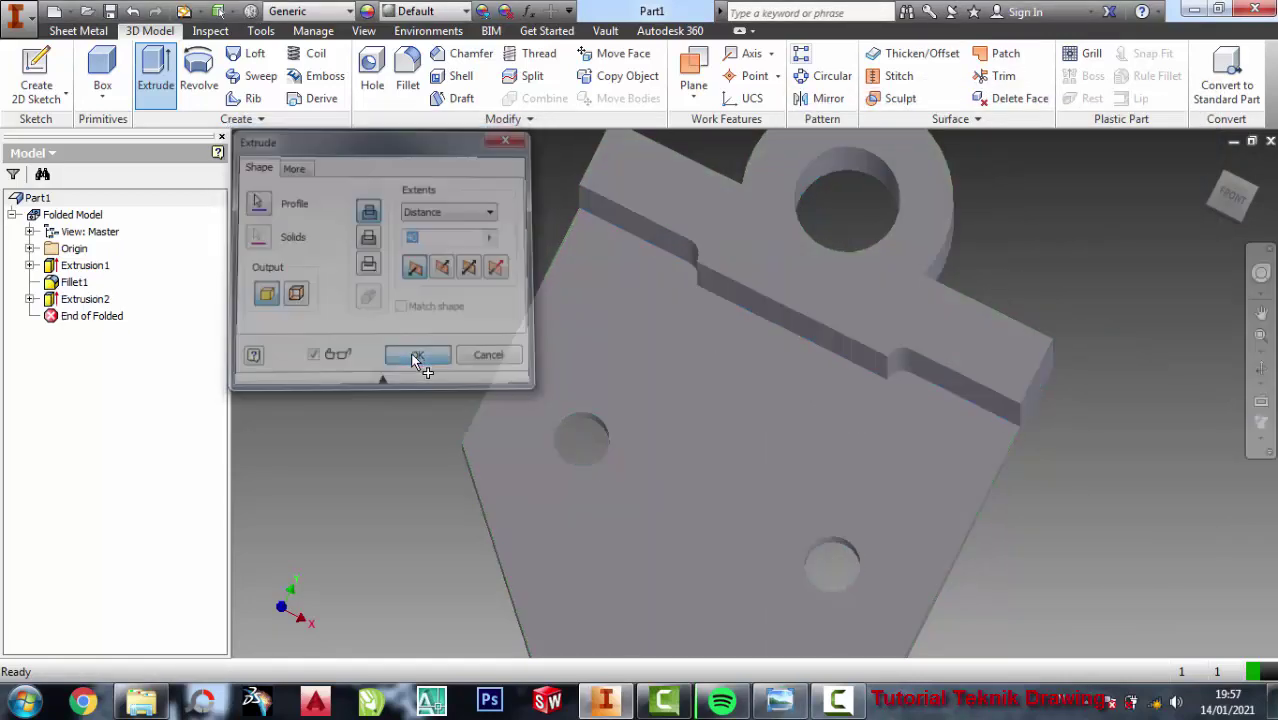
key("ctrl+z")
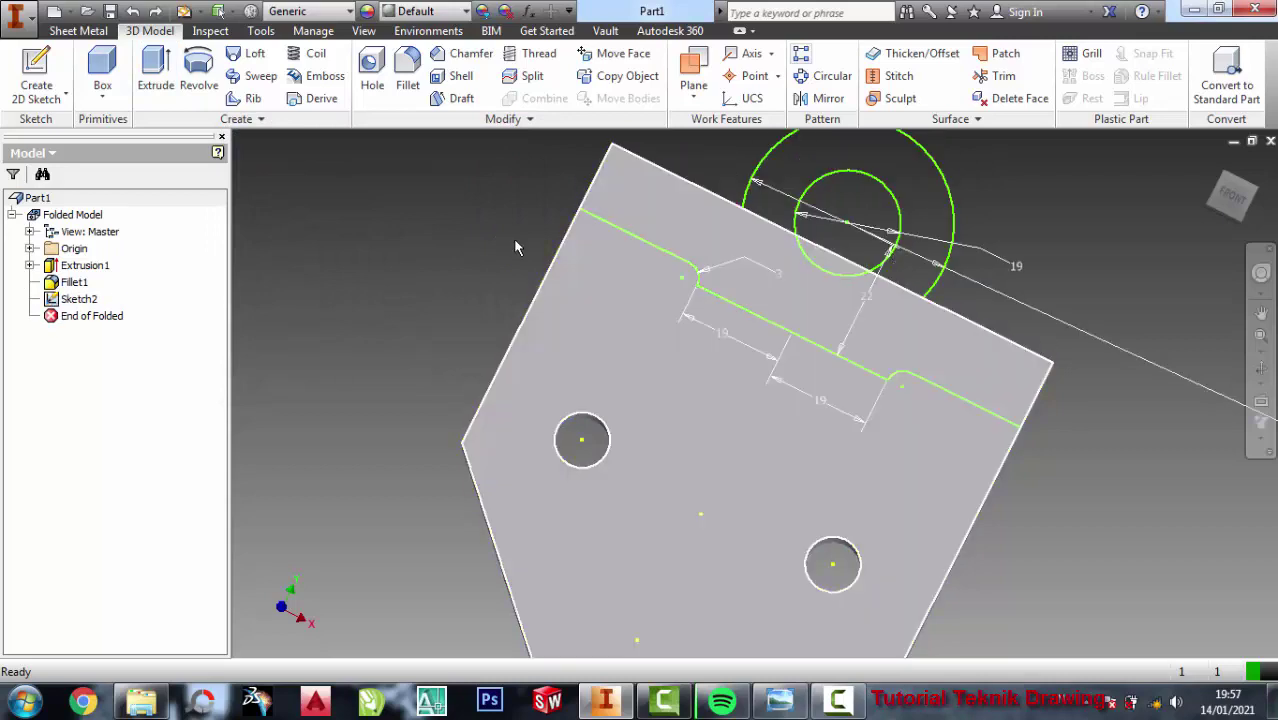
- Extrude the top strip and its round lobe 40 mm, checking the bored boss against the reference
left_click(152, 80)
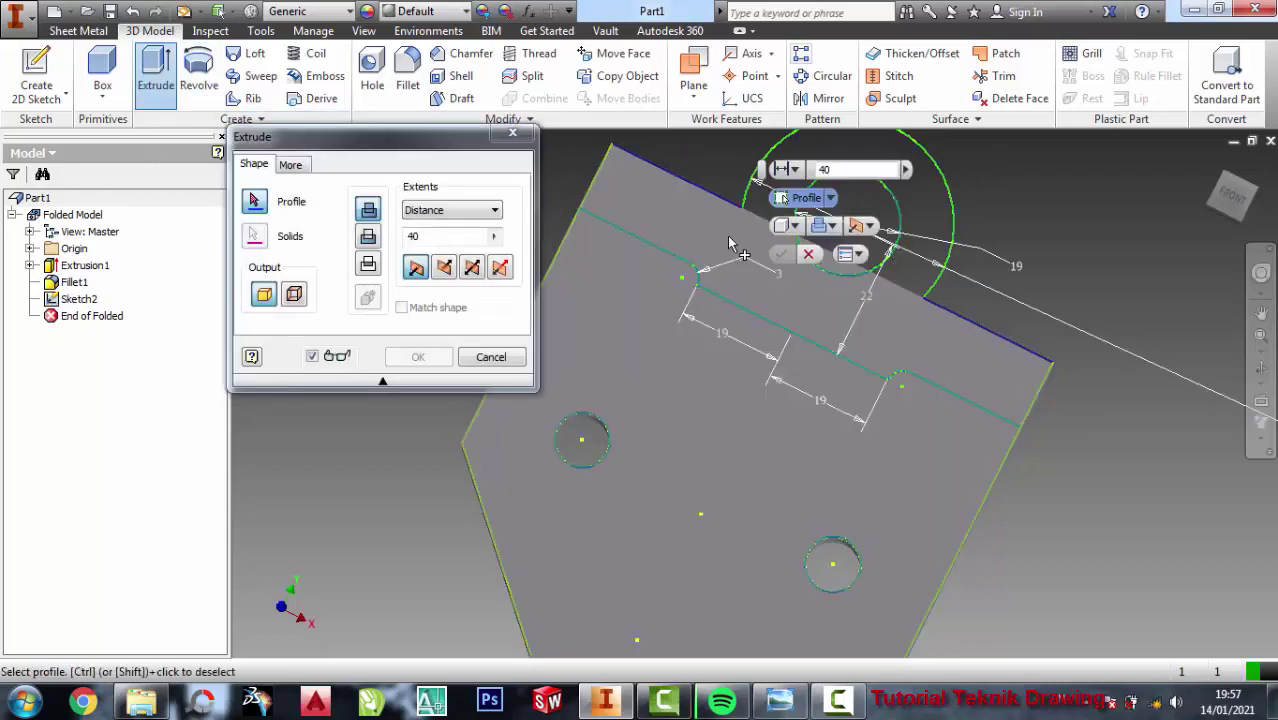
left_click(812, 295)
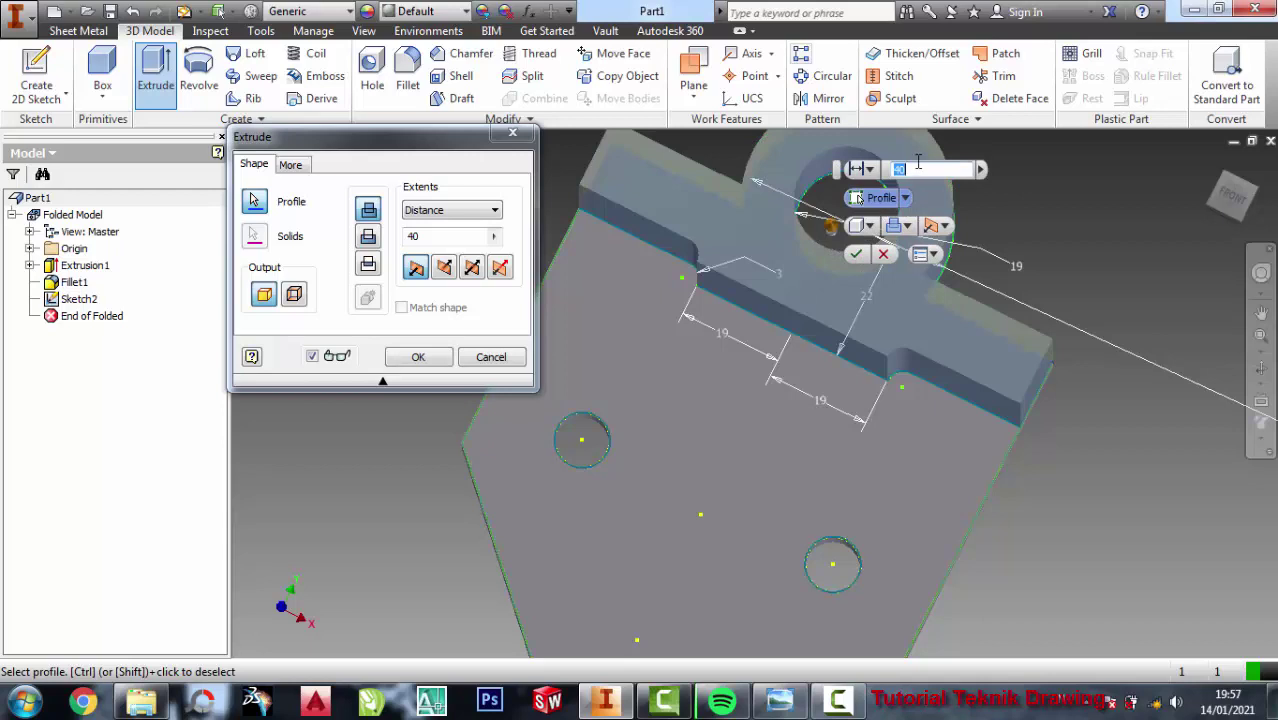
middle_click_drag(1075, 315, 1040, 380, "shift")
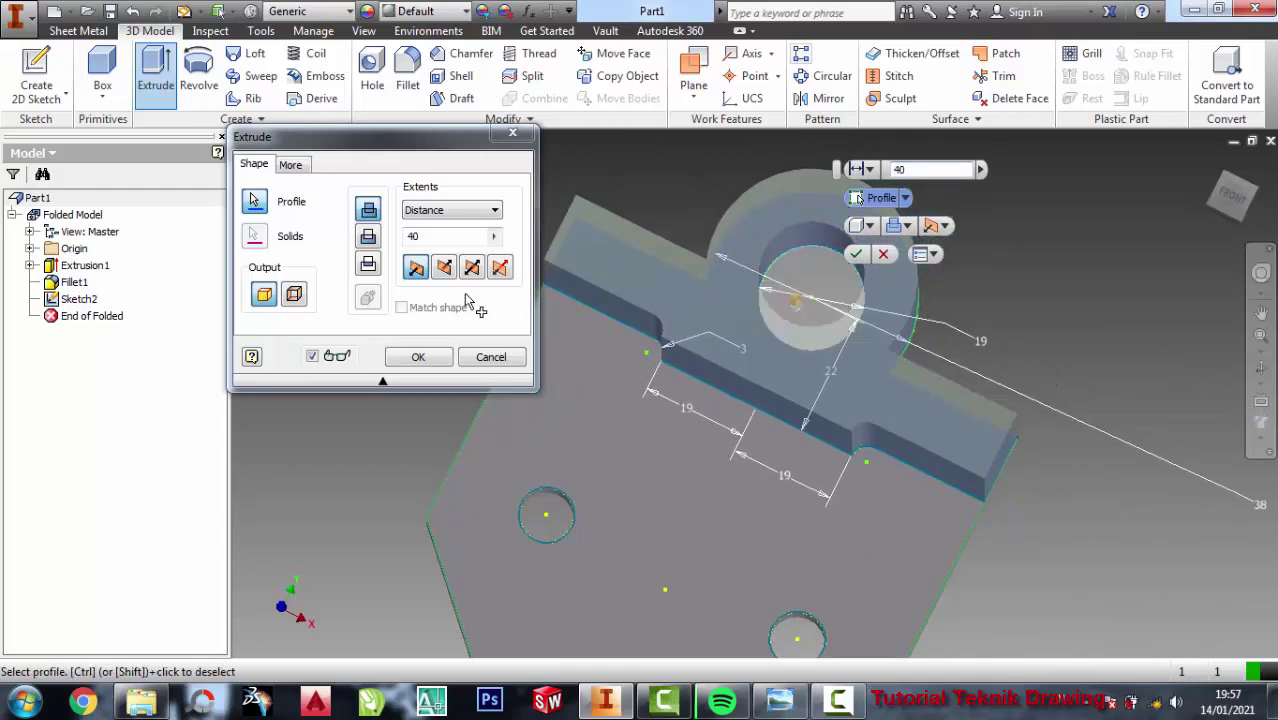
left_click(1261, 380)
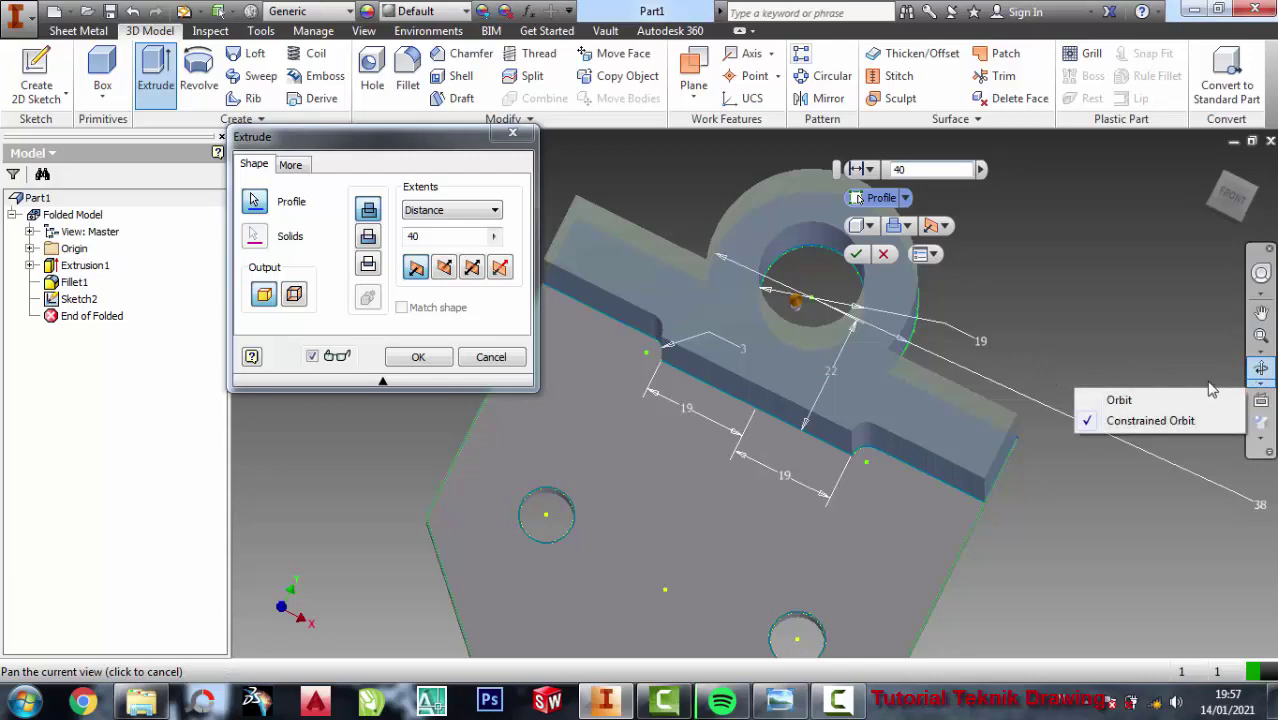
left_click(1119, 400)
mouse_move(890, 356)
left_mouse_down()
mouse_move(841, 396)
mouse_move(790, 376)
mouse_move(807, 382)
mouse_move(799, 393)
left_mouse_up()
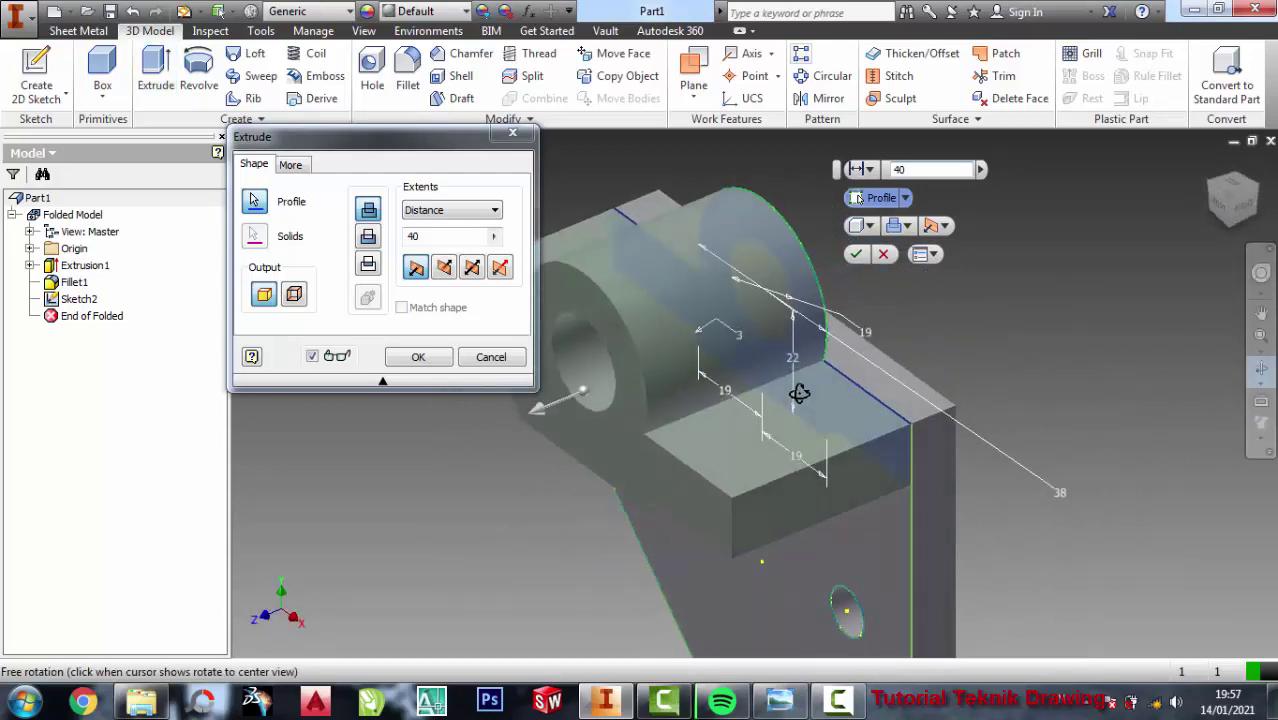
left_click_drag(1066, 346, 1064, 342)
left_click_drag(921, 323, 919, 316)
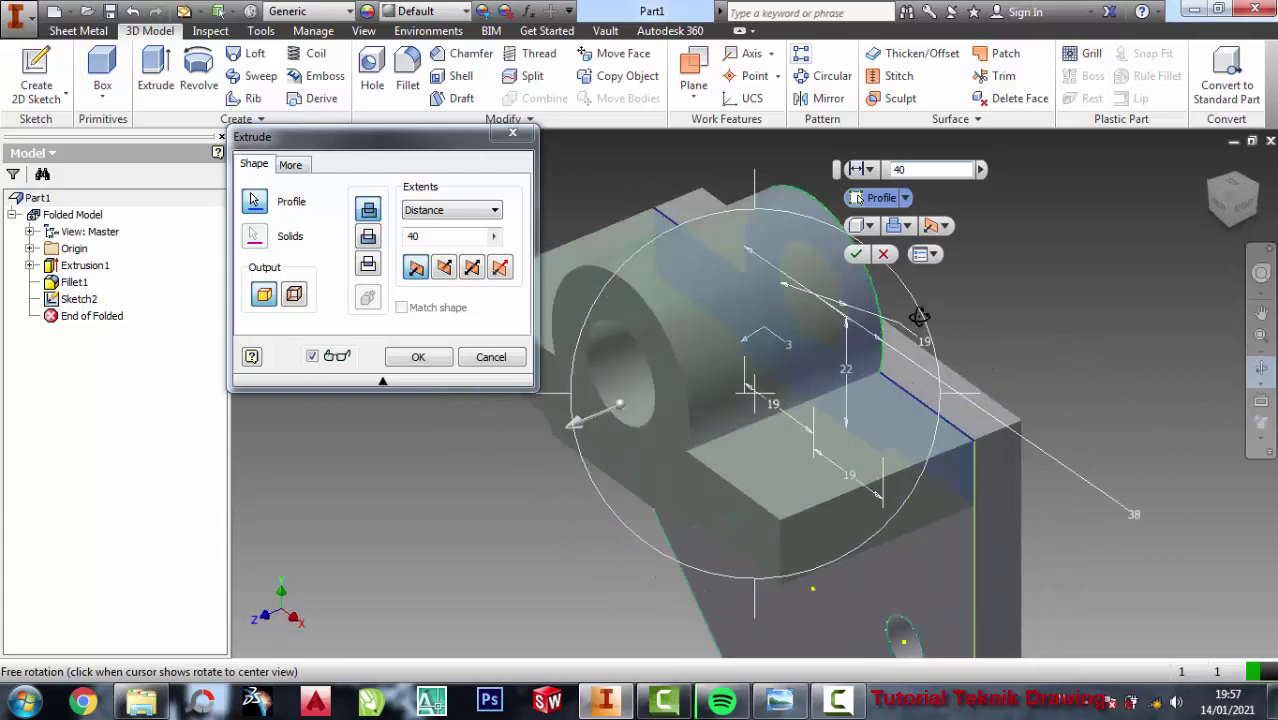
left_click(781, 703)
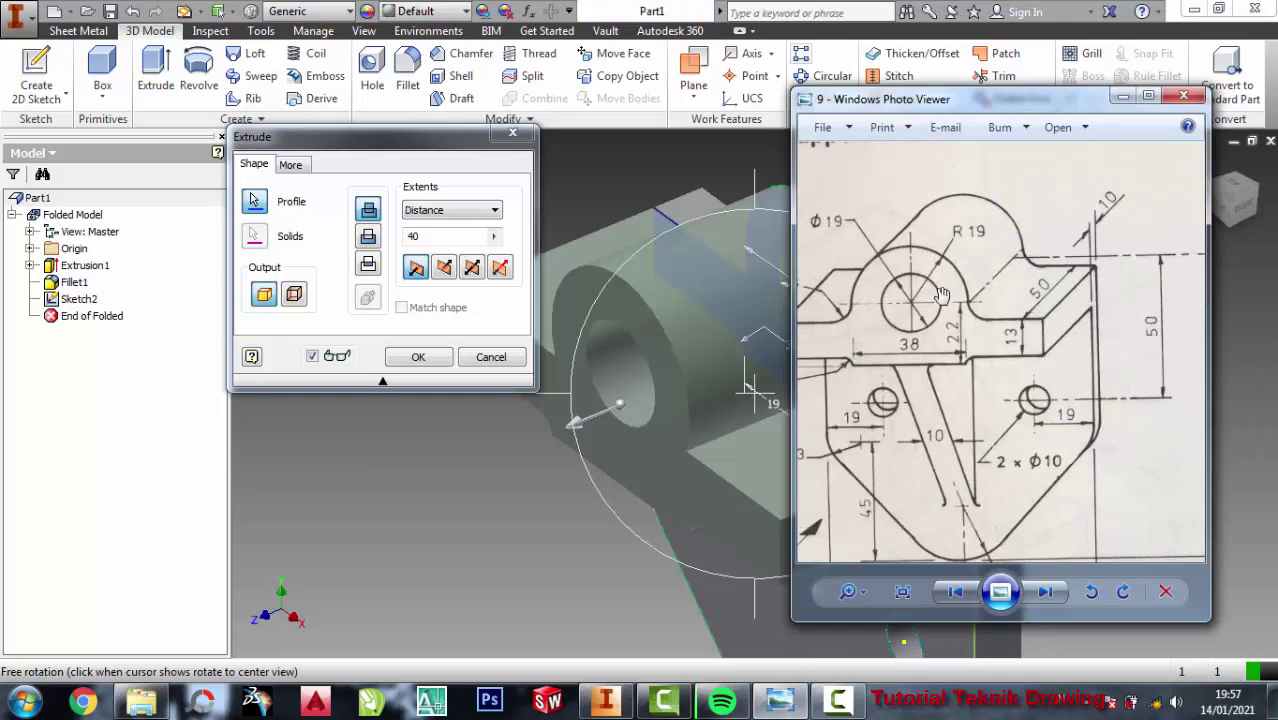
left_click(1123, 96)
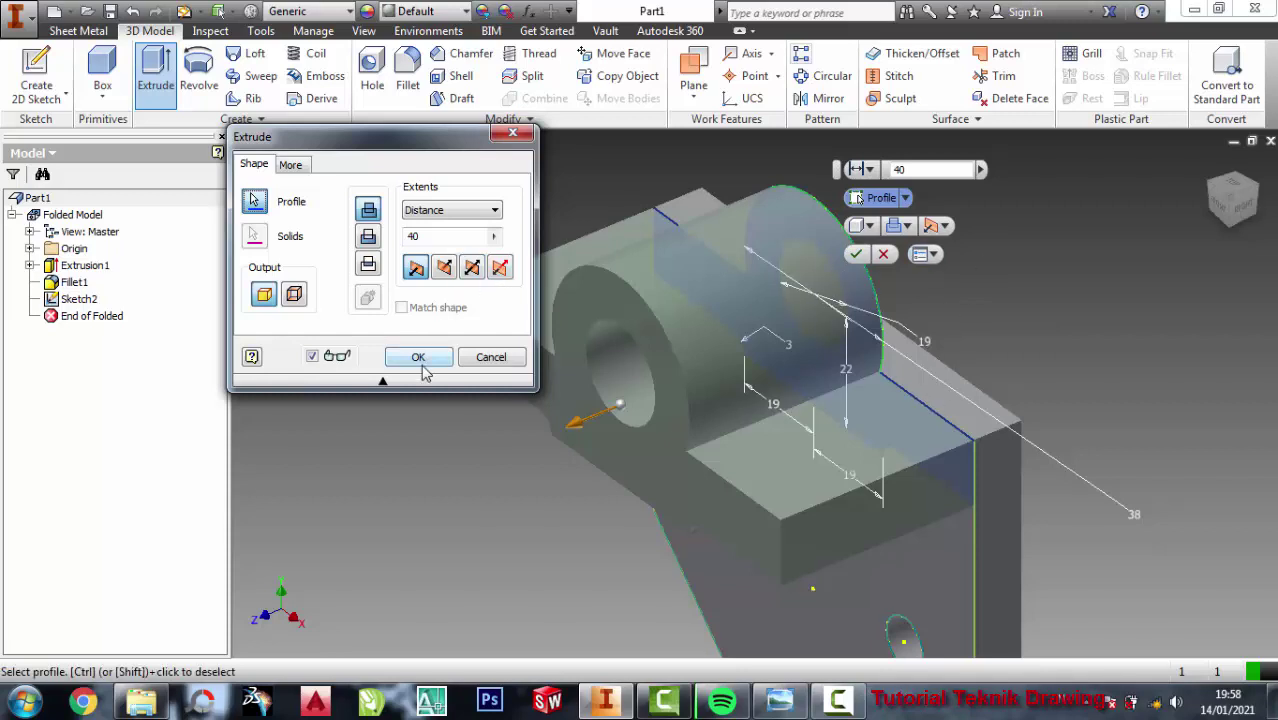
left_click(420, 358)
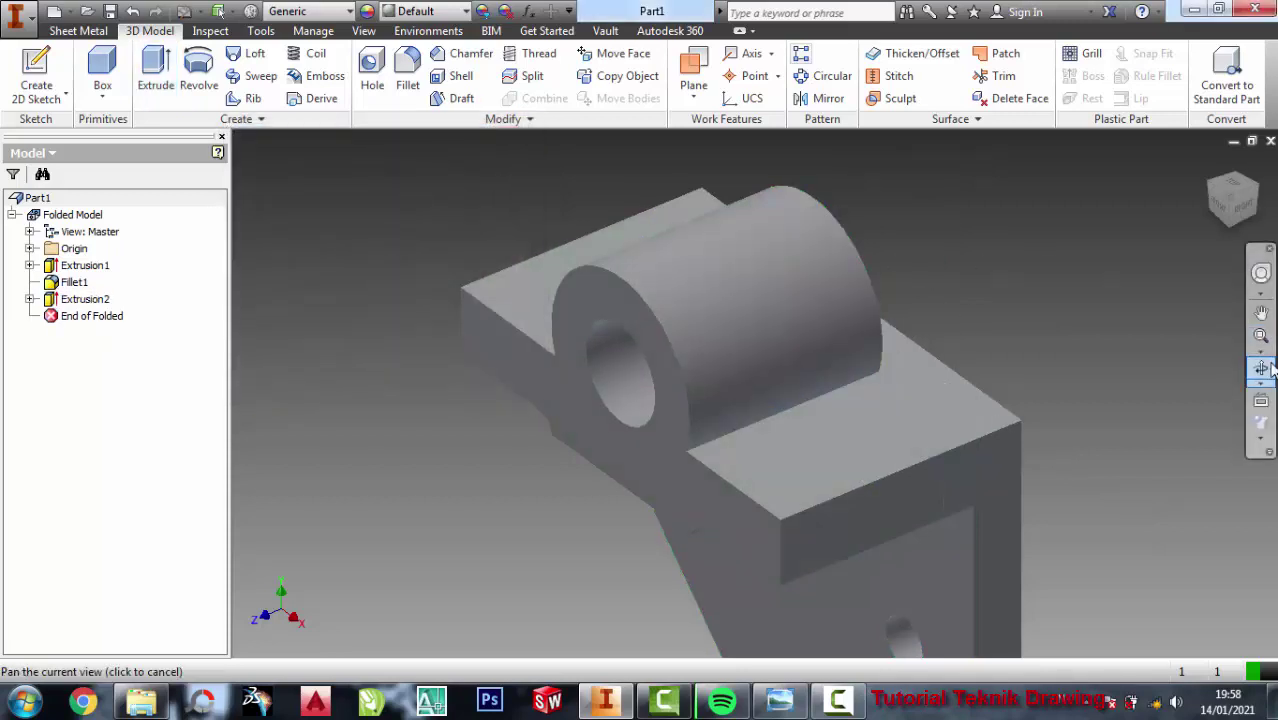
- Sketch on the boss's half-ring end face and extrude it 10 mm outward as Extrusion3
left_click(1266, 368)
left_click_drag(884, 362, 724, 360)
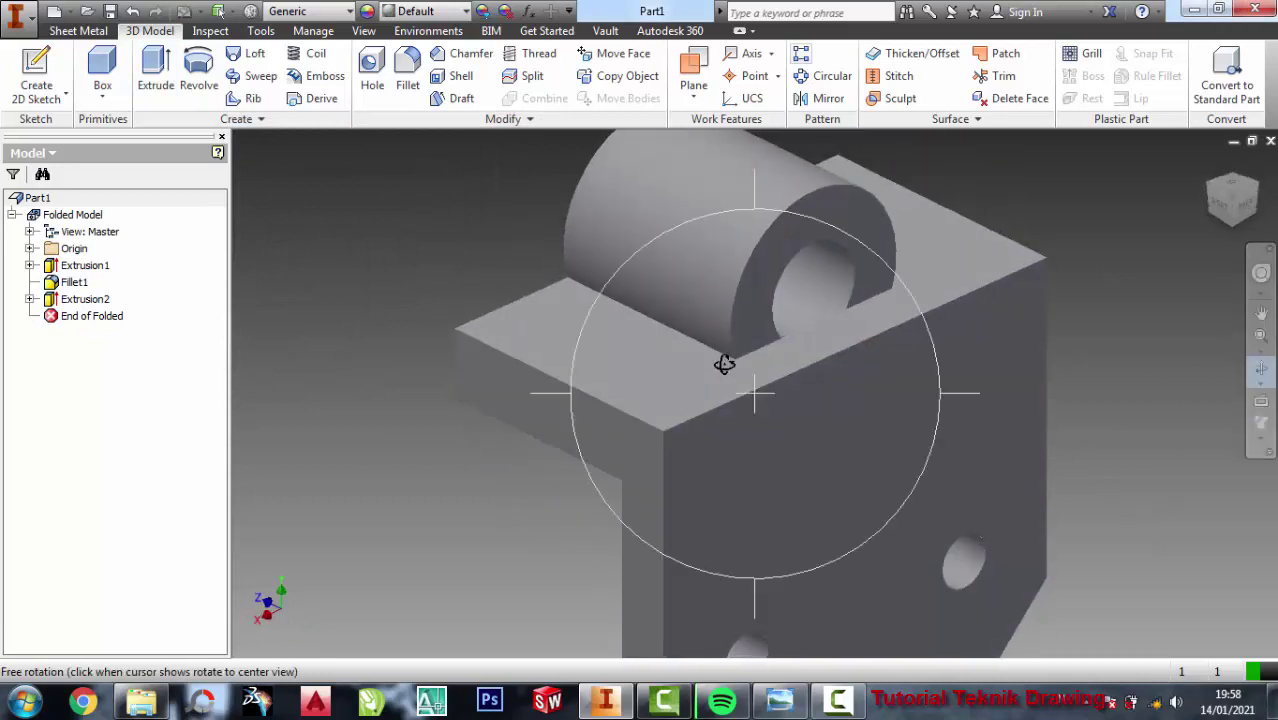
scroll(861, 320, "up", 2)
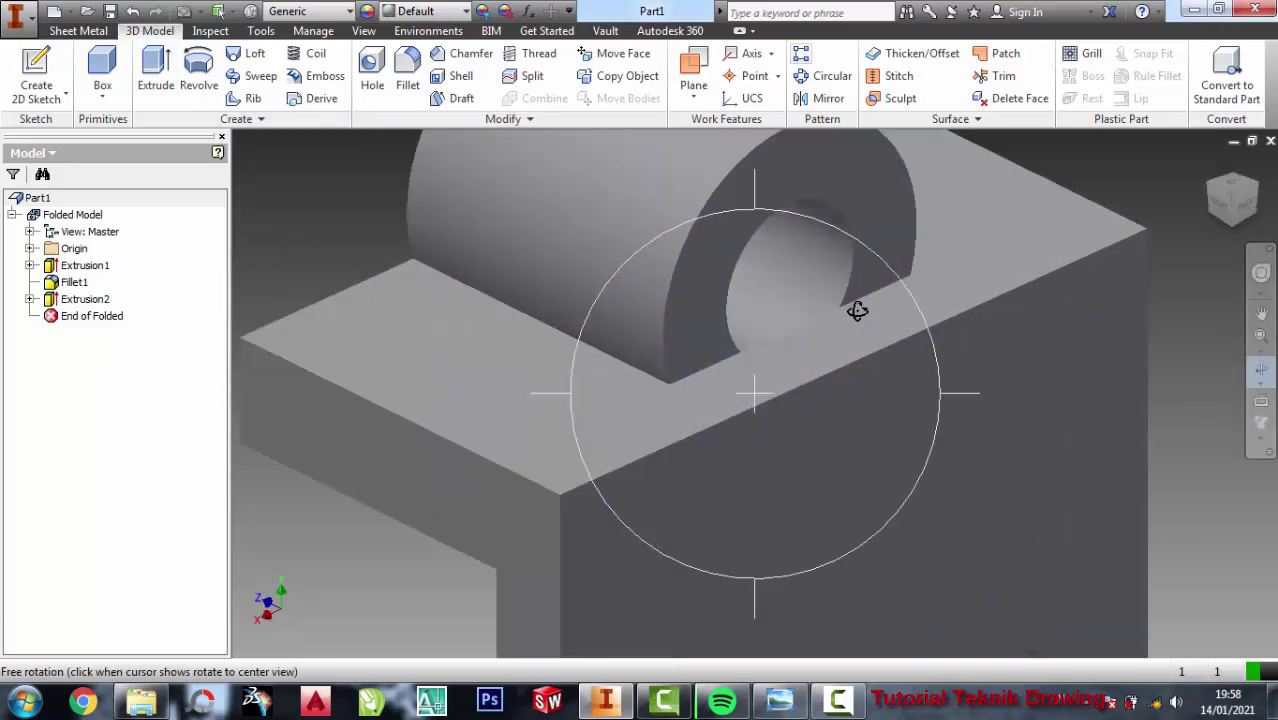
right_click(928, 231)
left_click(989, 228)
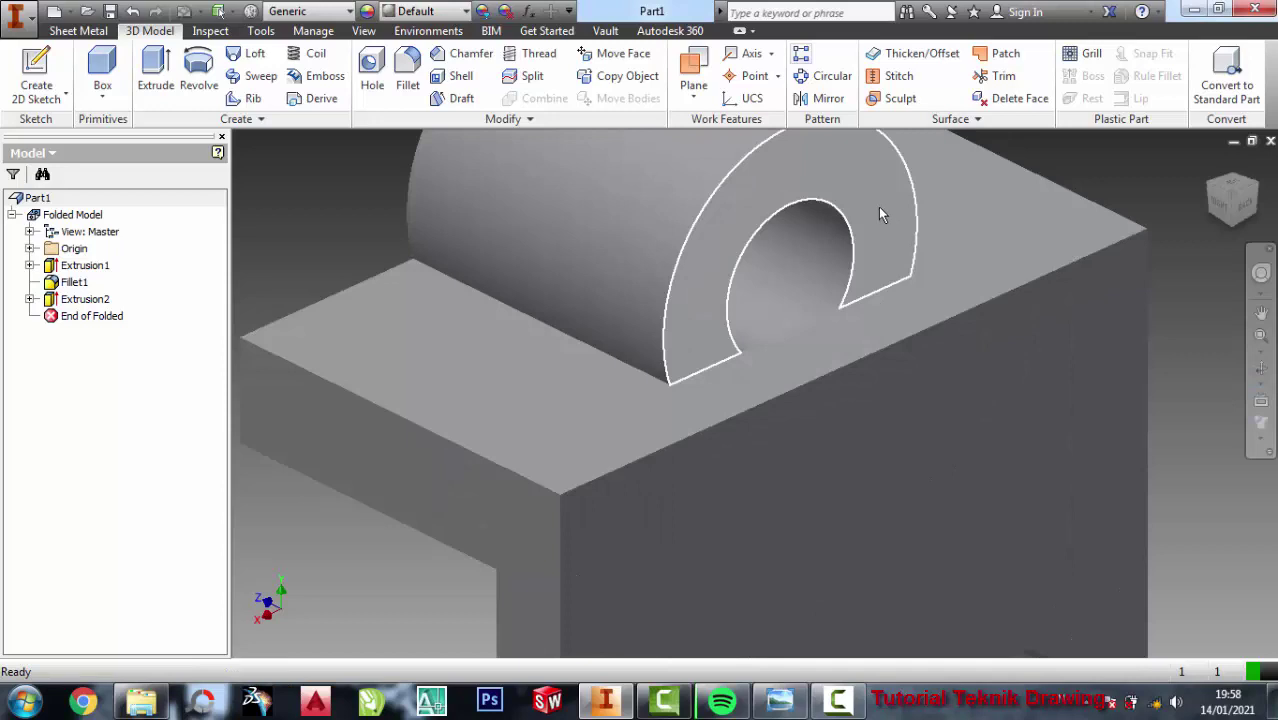
left_click(878, 206)
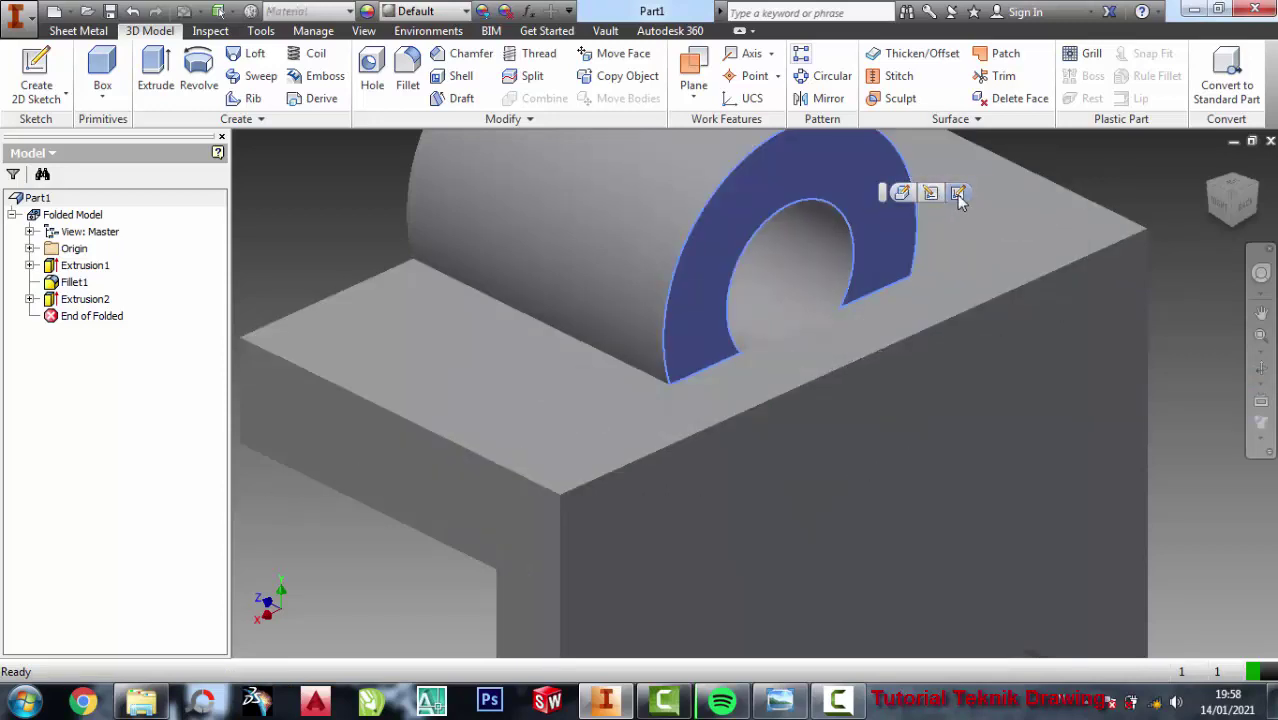
left_click(958, 194)
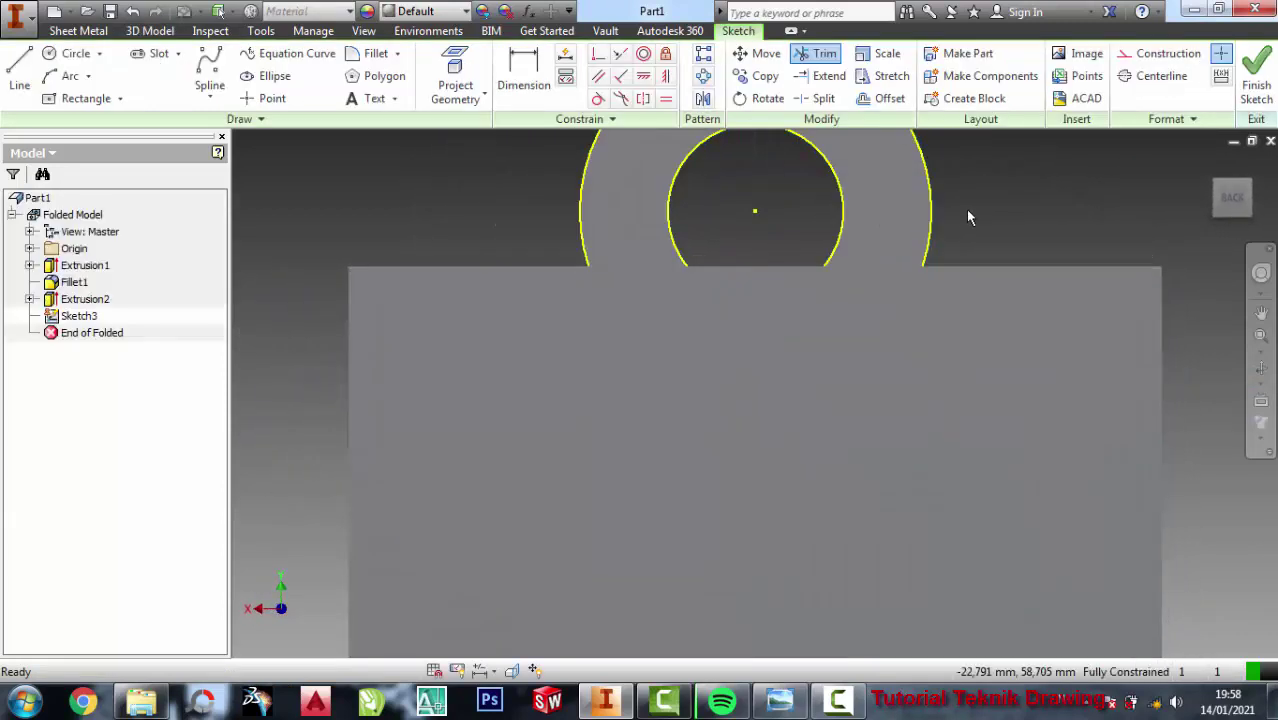
left_click(1256, 82)
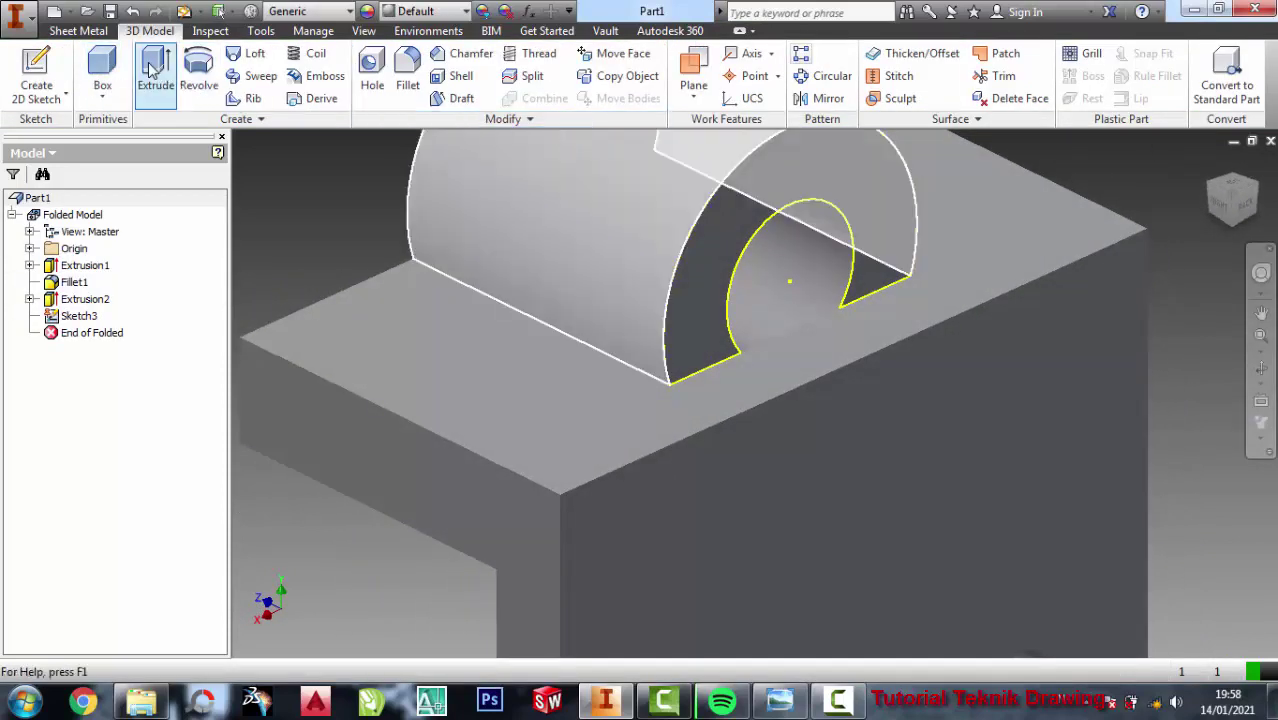
left_click(152, 68)
type("10")
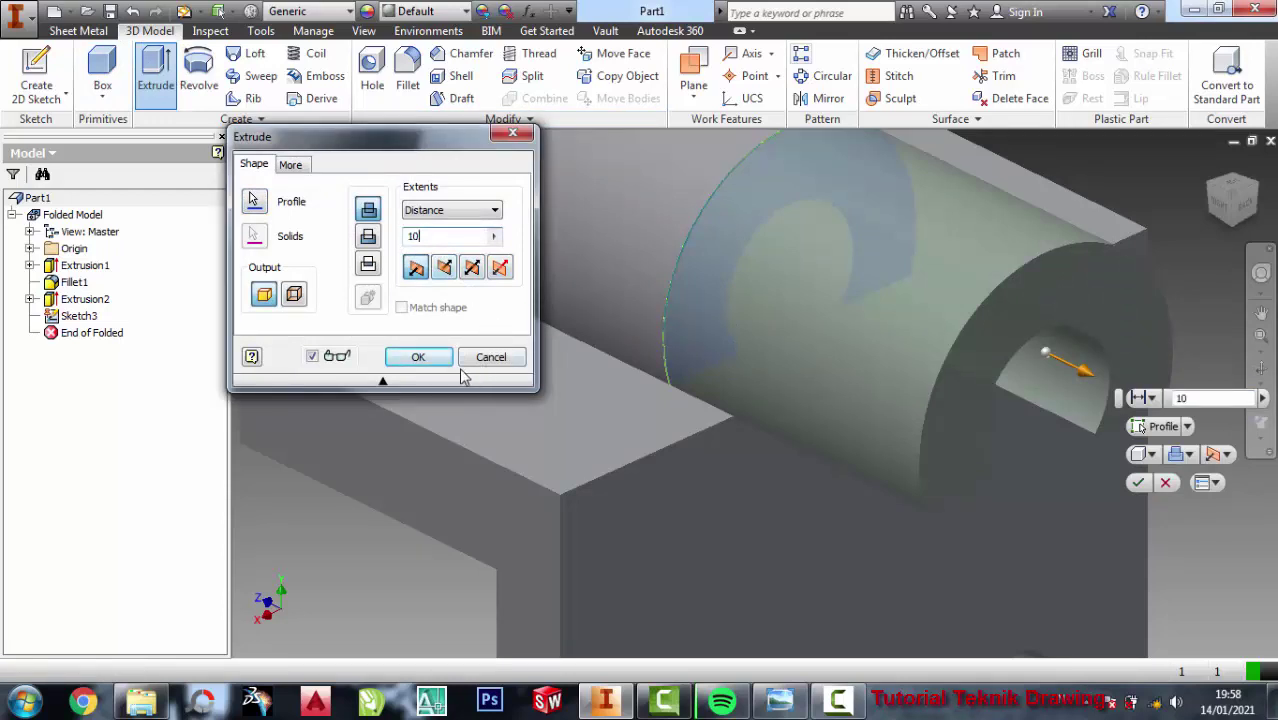
left_click(418, 357)
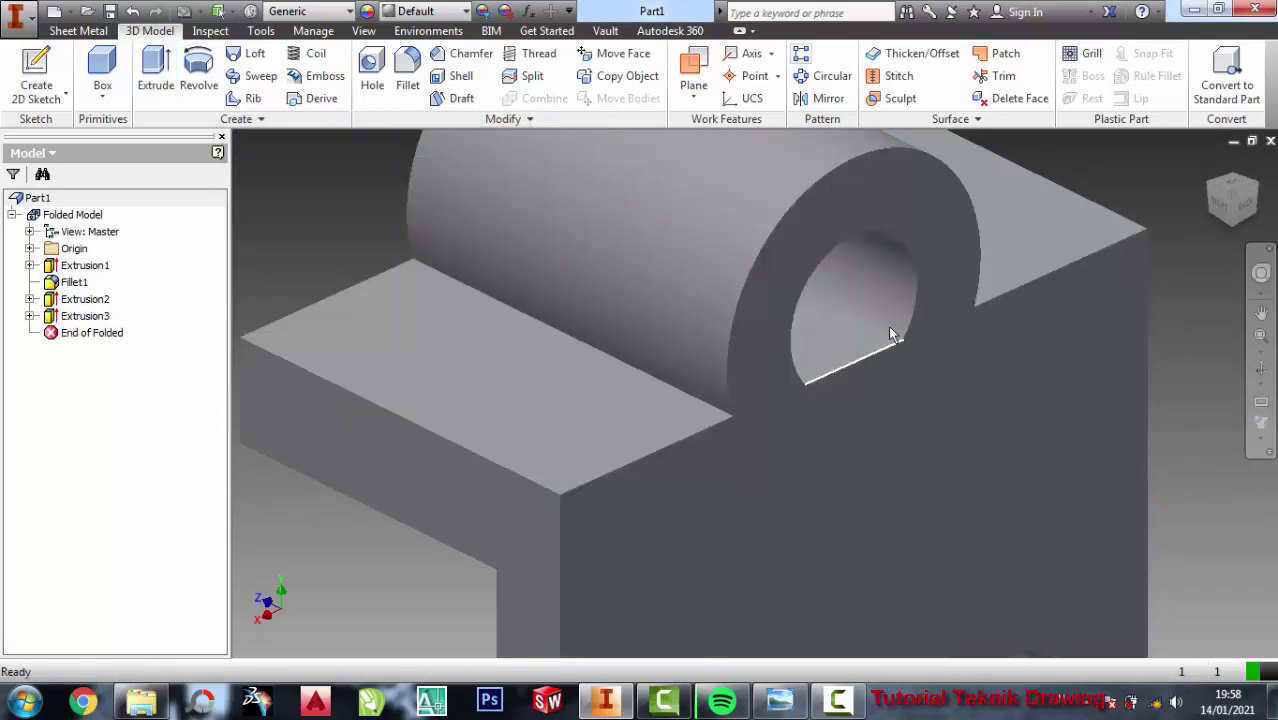
- Sketch a circular-segment arc inside the bore on the boss's front face
left_click(912, 212)
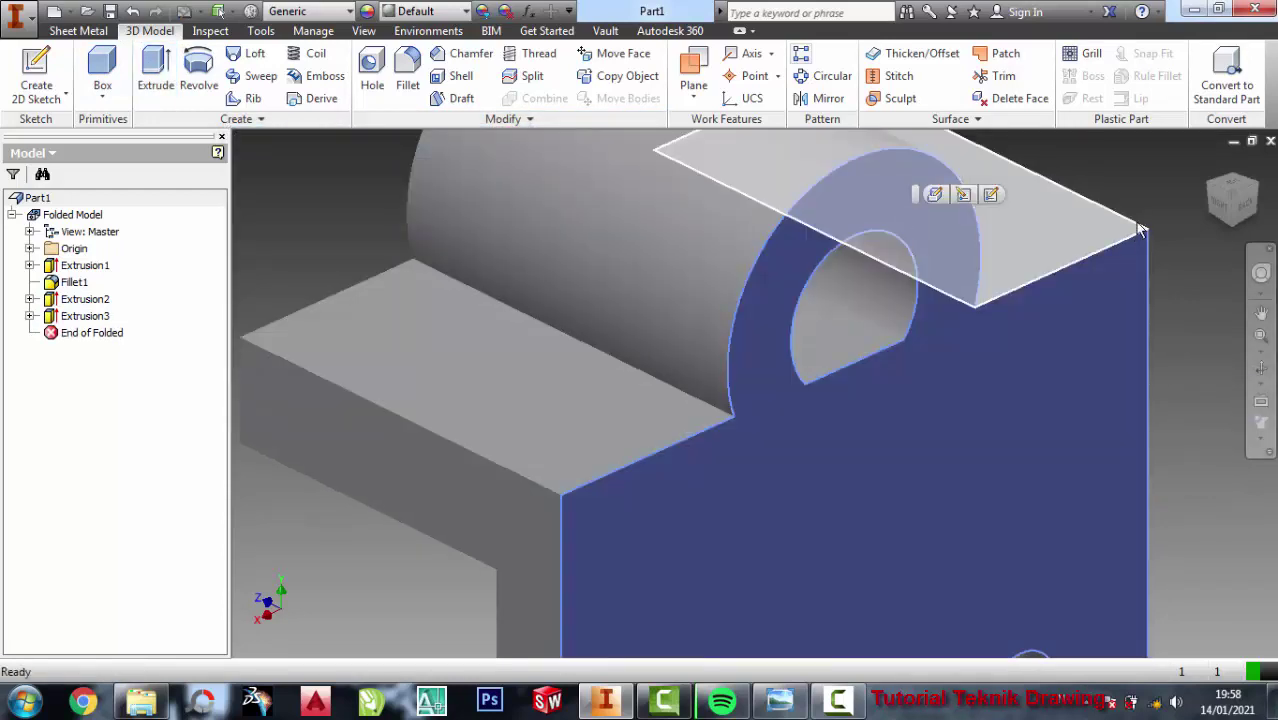
left_click(991, 196)
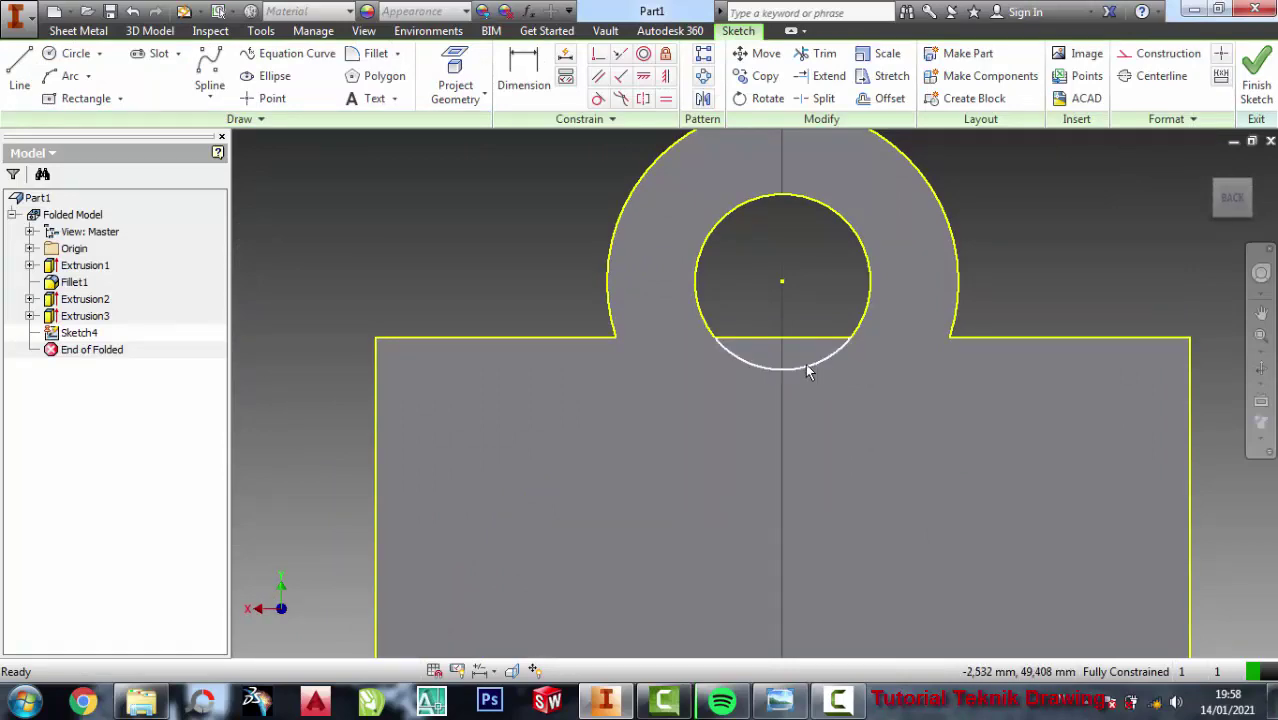
middle_click_drag(808, 372, 824, 400)
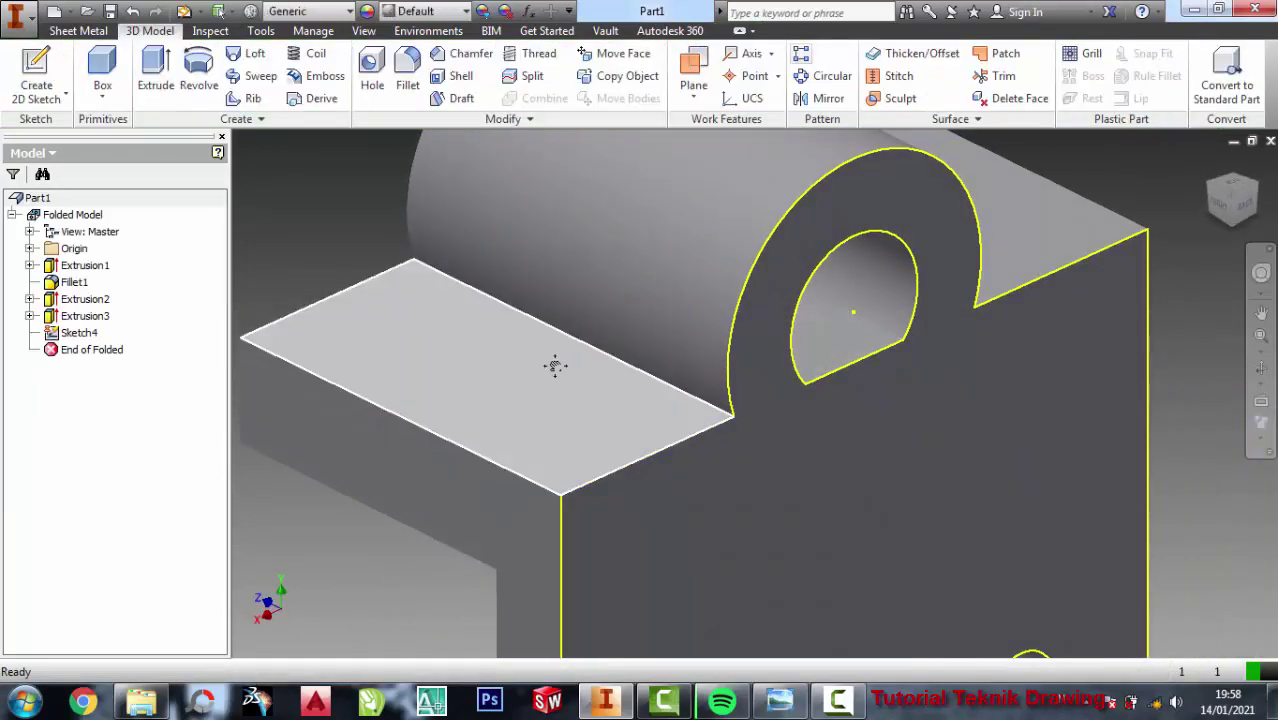
middle_click_drag(550, 365, 618, 344)
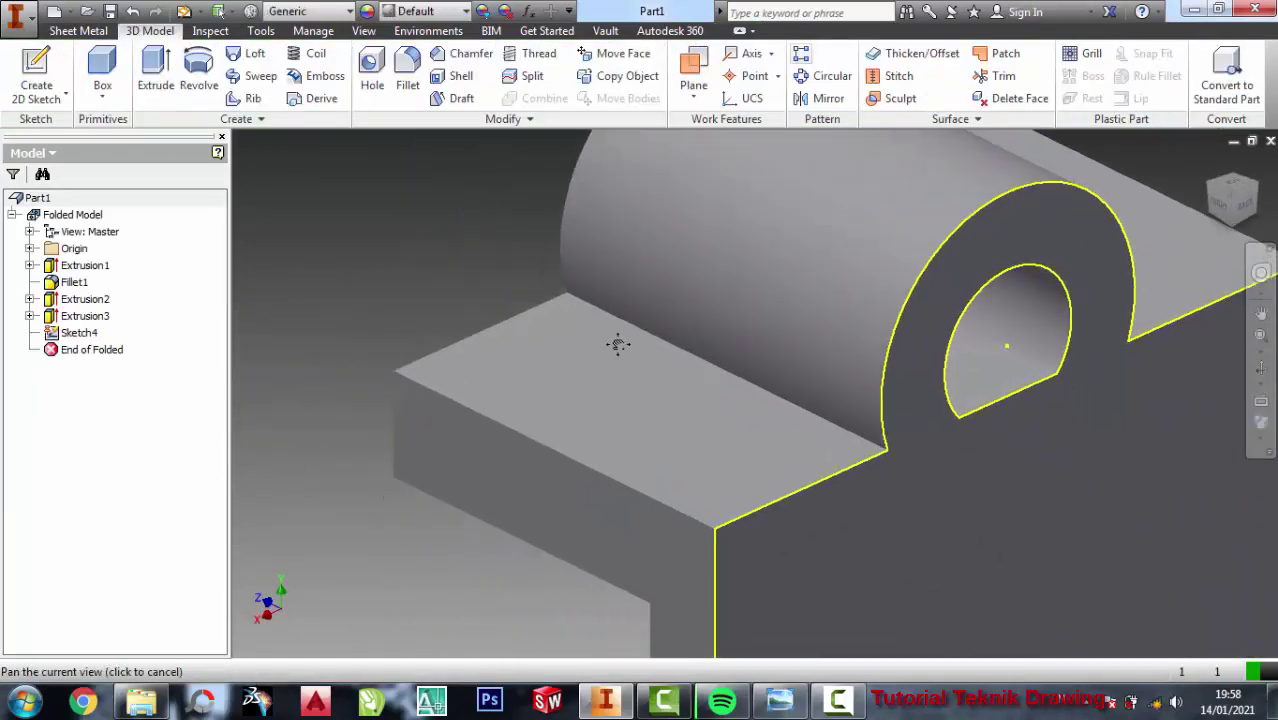
left_click_drag(618, 344, 594, 343)
key("ctrl+z")
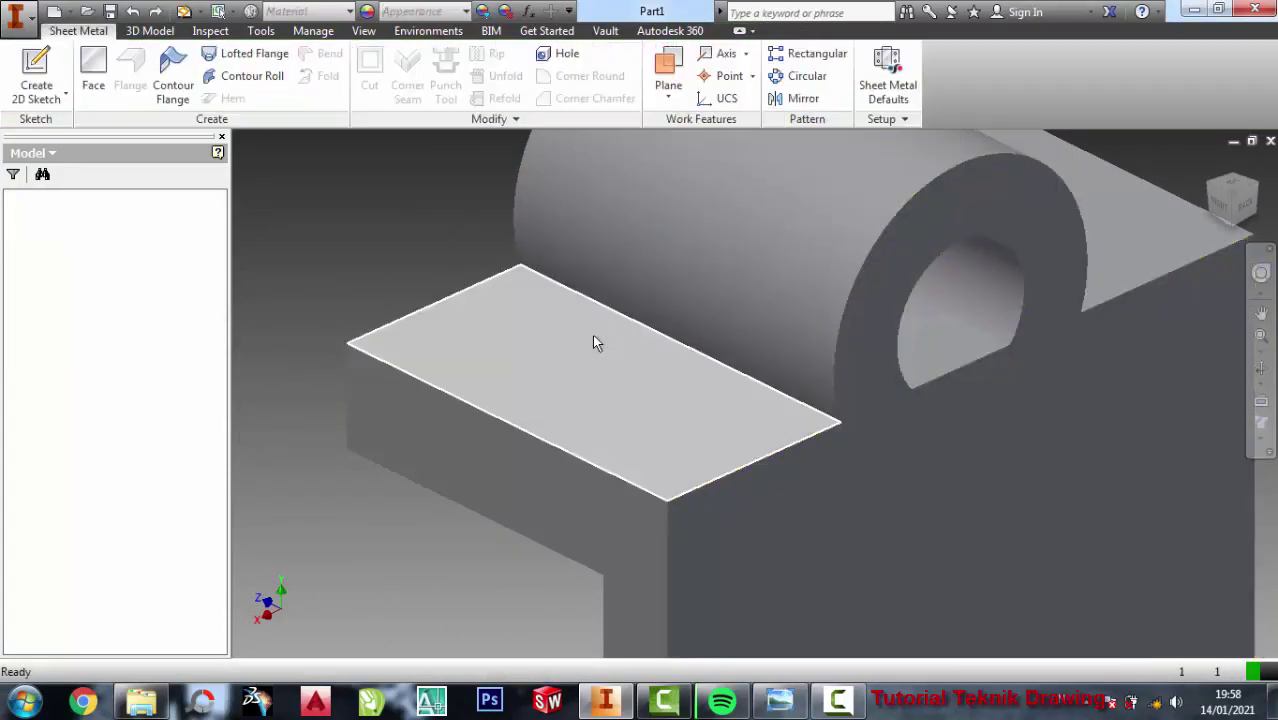
middle_click_drag(568, 300, 519, 290)
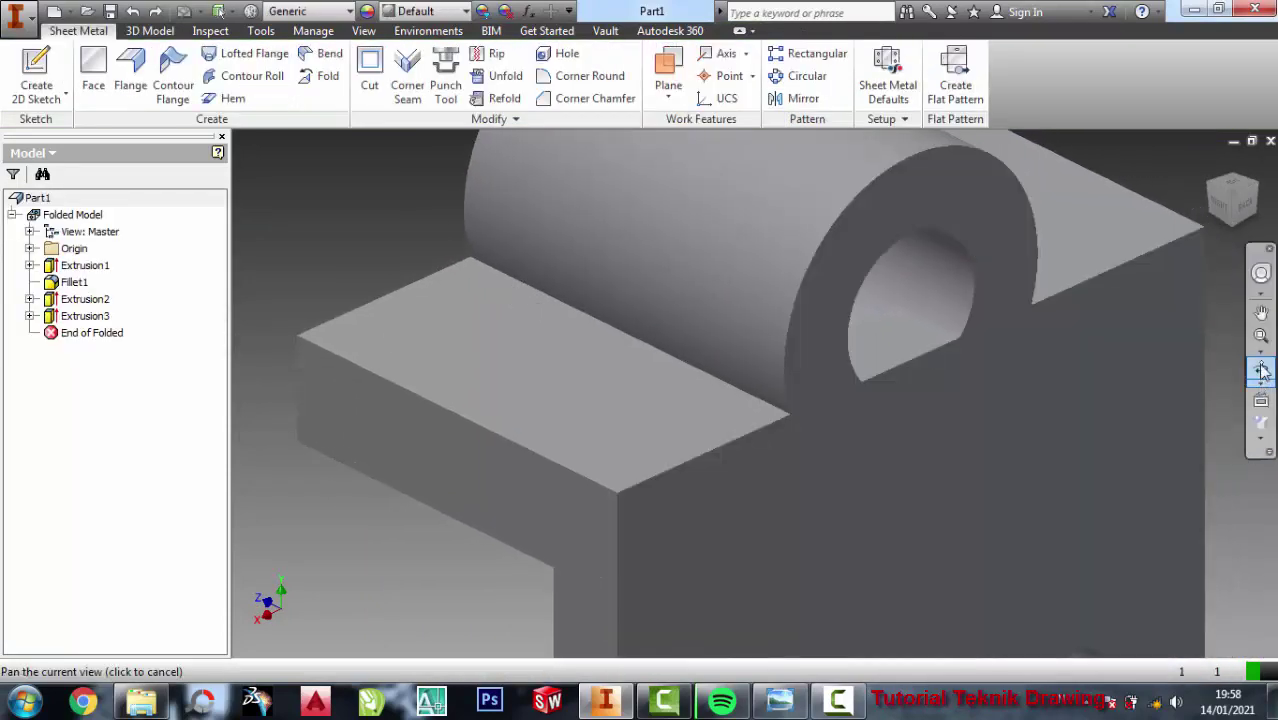
left_click(1262, 370)
left_click_drag(730, 362, 916, 365)
left_click_drag(954, 333, 961, 358)
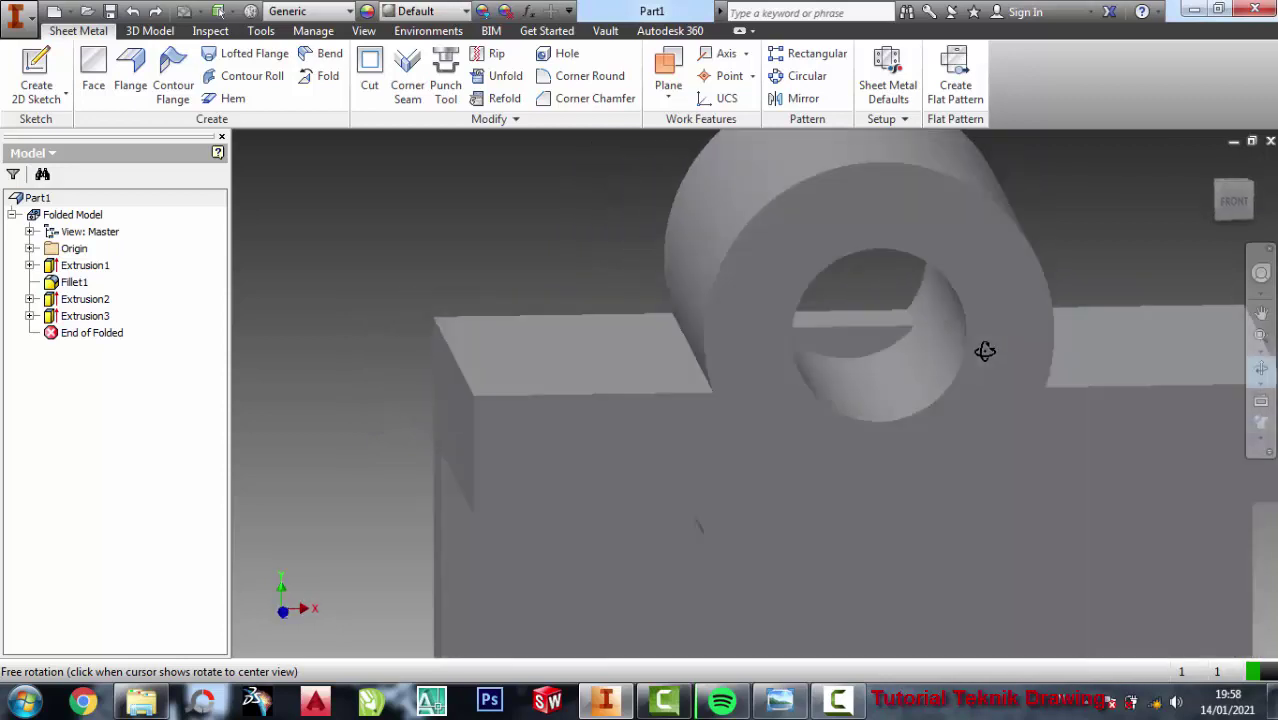
right_click(604, 257)
left_click(570, 366)
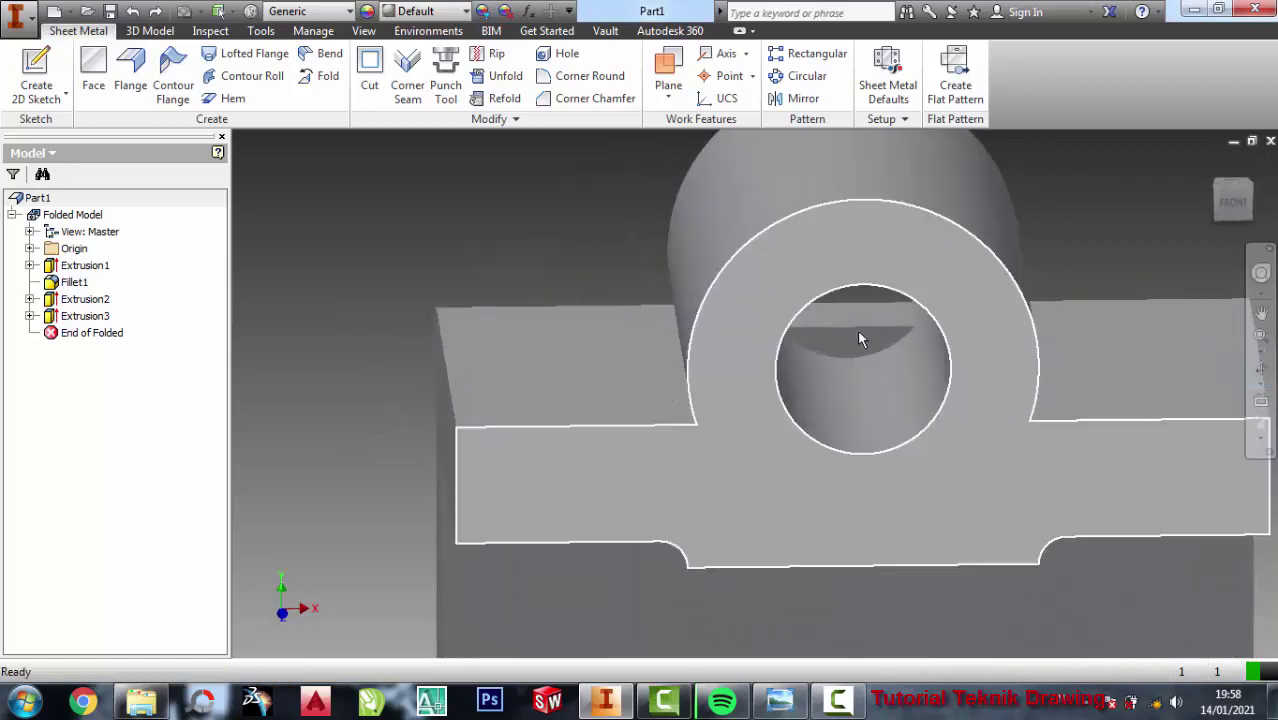
left_click(915, 326)
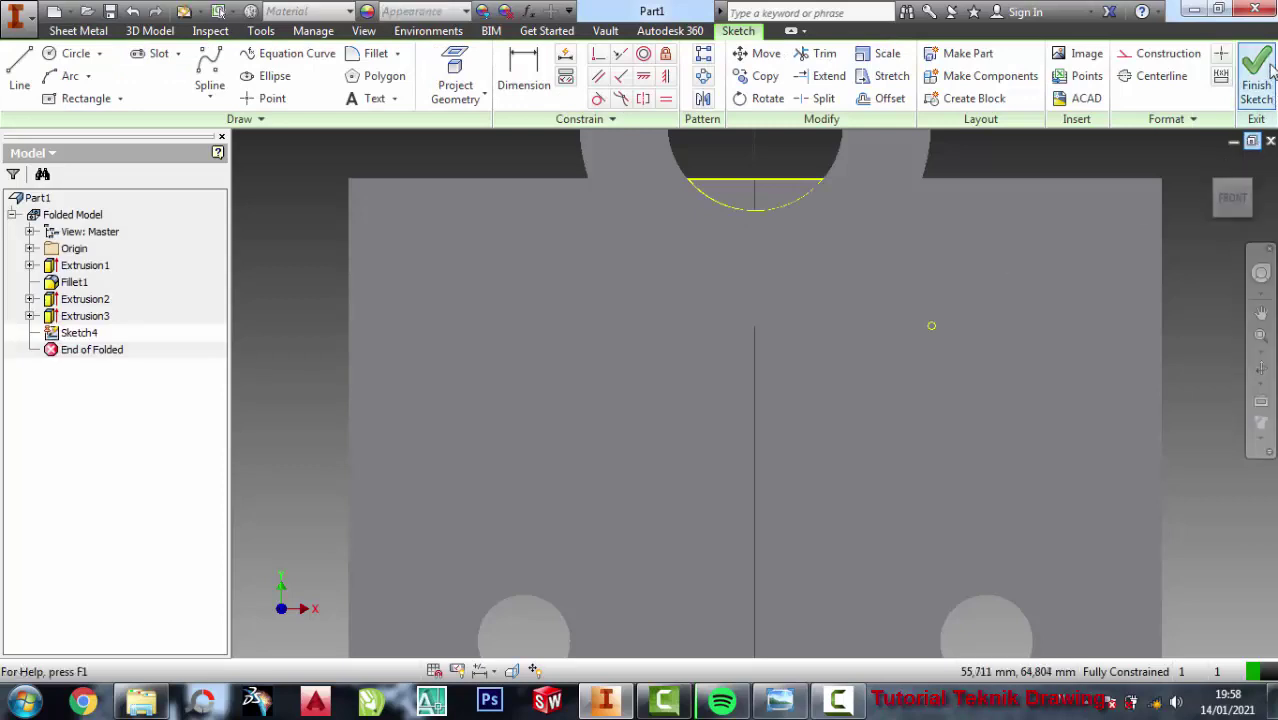
left_click(1256, 75)
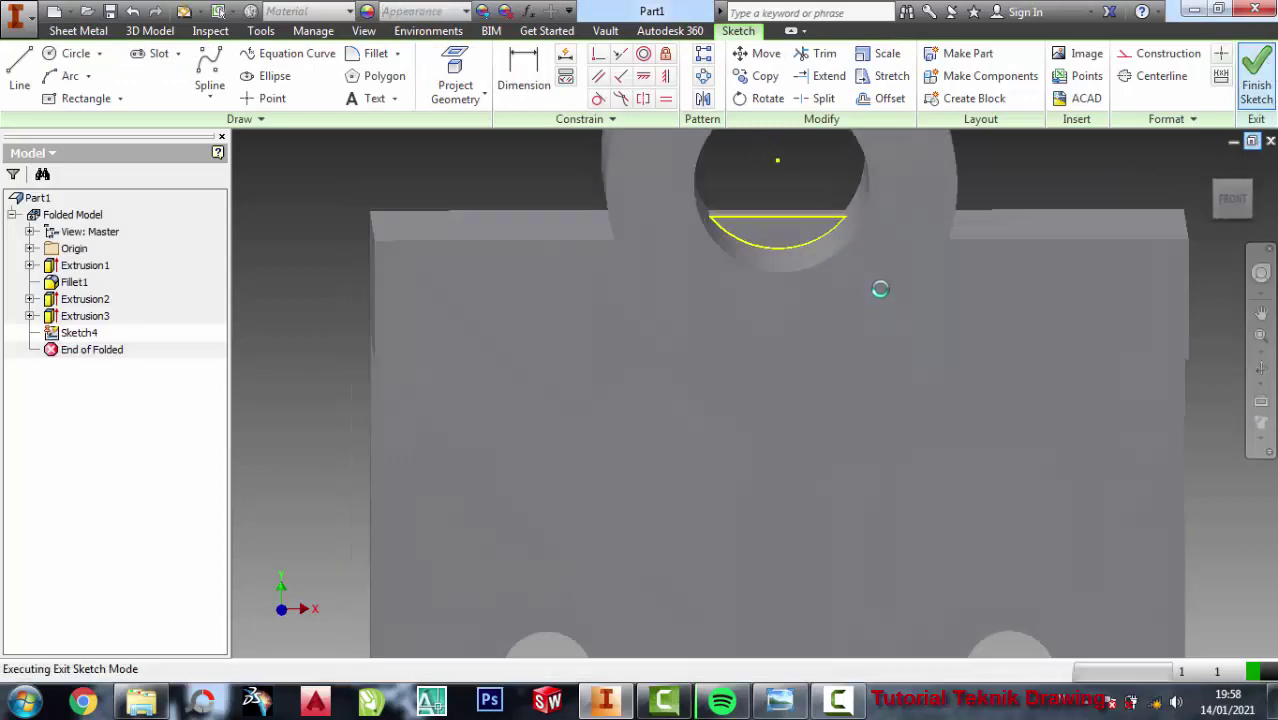
- Extrude the arc profile 10 mm in the flipped direction as Extrusion4
left_click(150, 30)
left_click(170, 79)
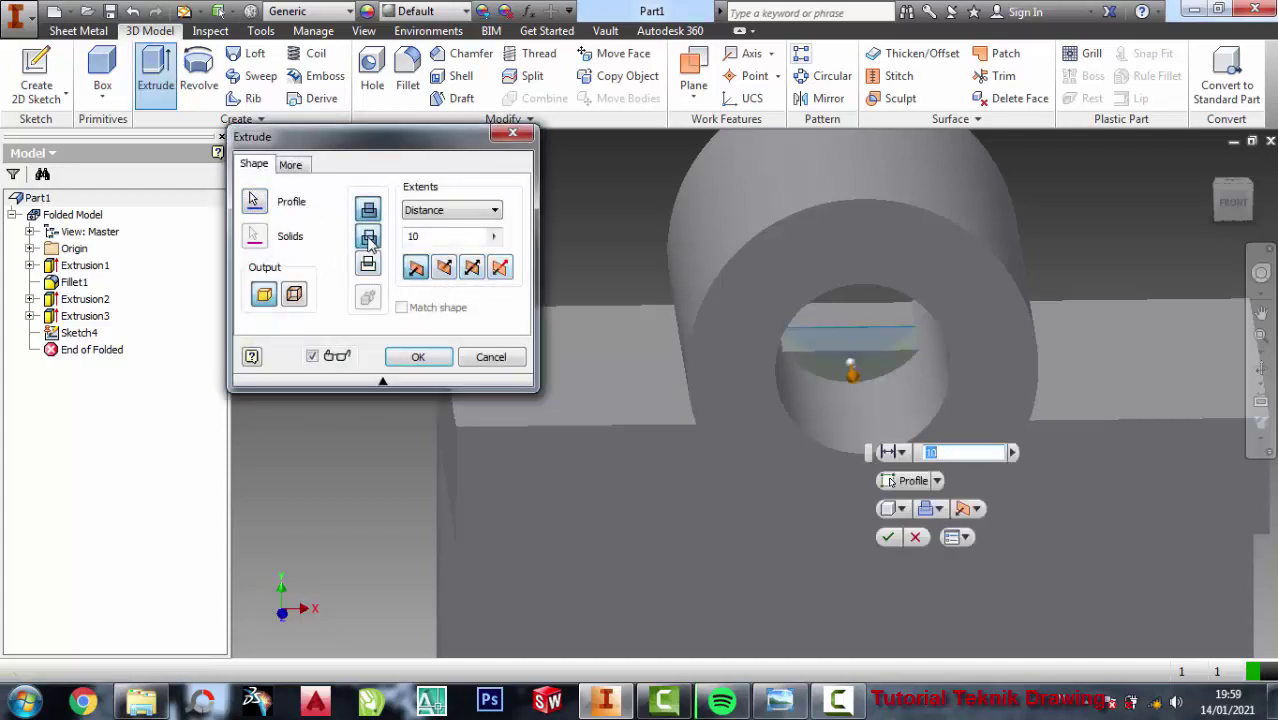
left_click(370, 238)
left_click(417, 357)
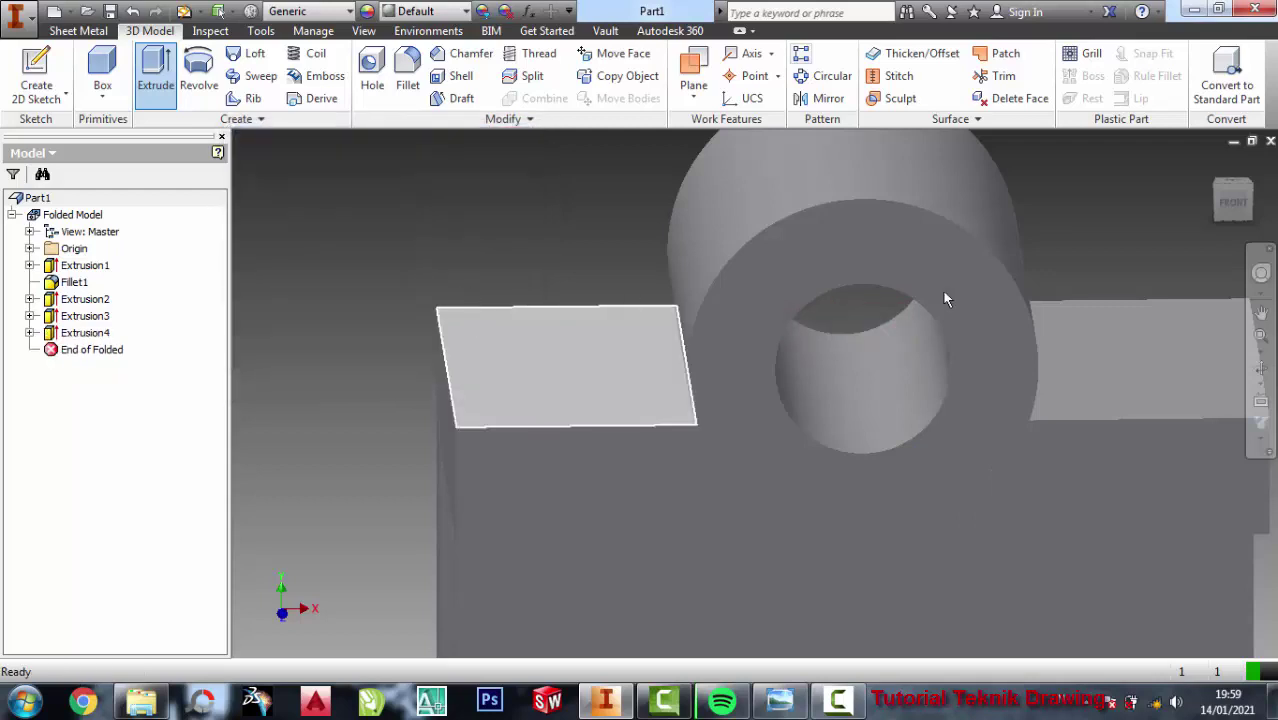
scroll(1190, 419, "down", 2)
scroll(1144, 432, "down", 2)
scroll(642, 400, "up", 2)
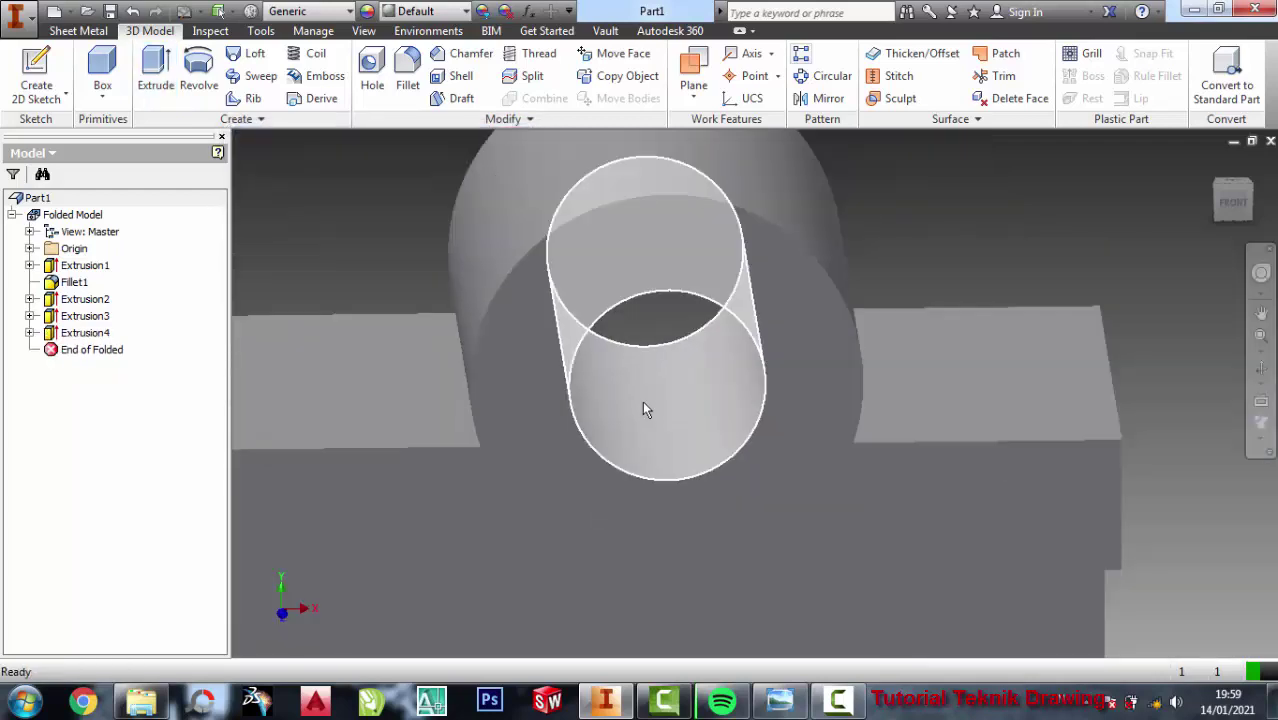
scroll(642, 400, "up", 2)
scroll(639, 436, "down", 2)
left_click(1261, 369)
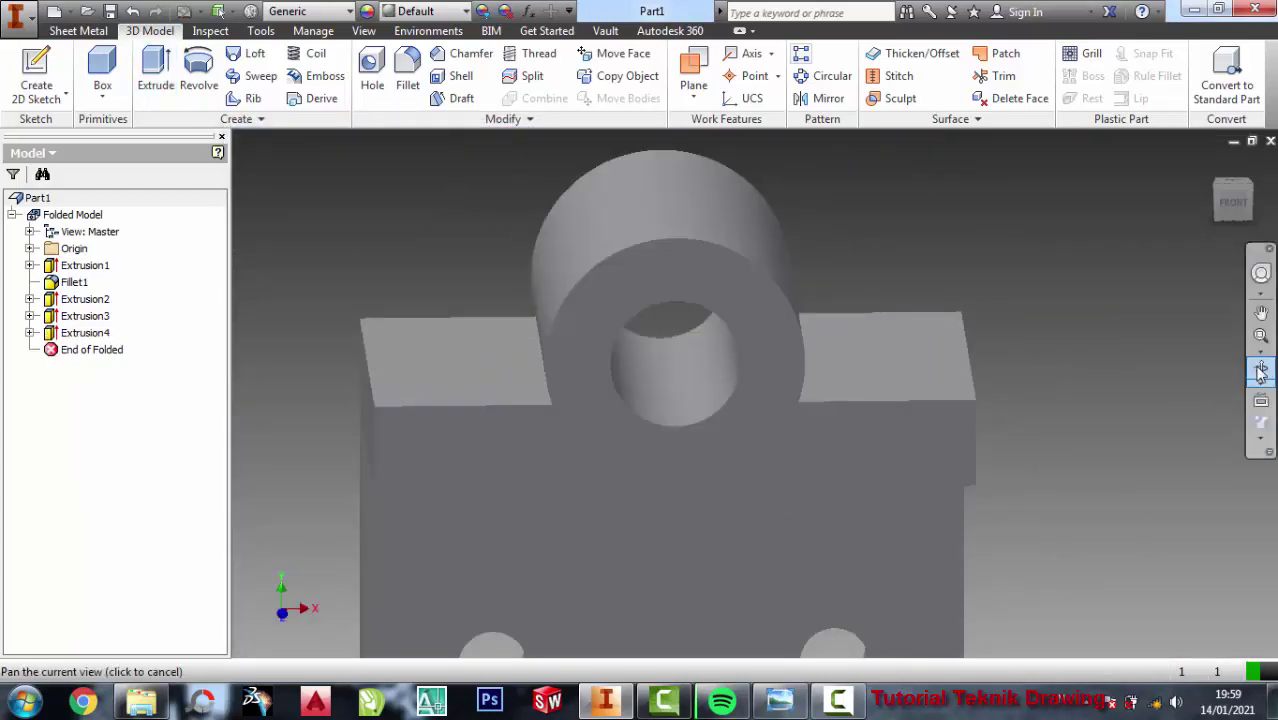
left_click_drag(906, 408, 818, 418)
right_click(1015, 255)
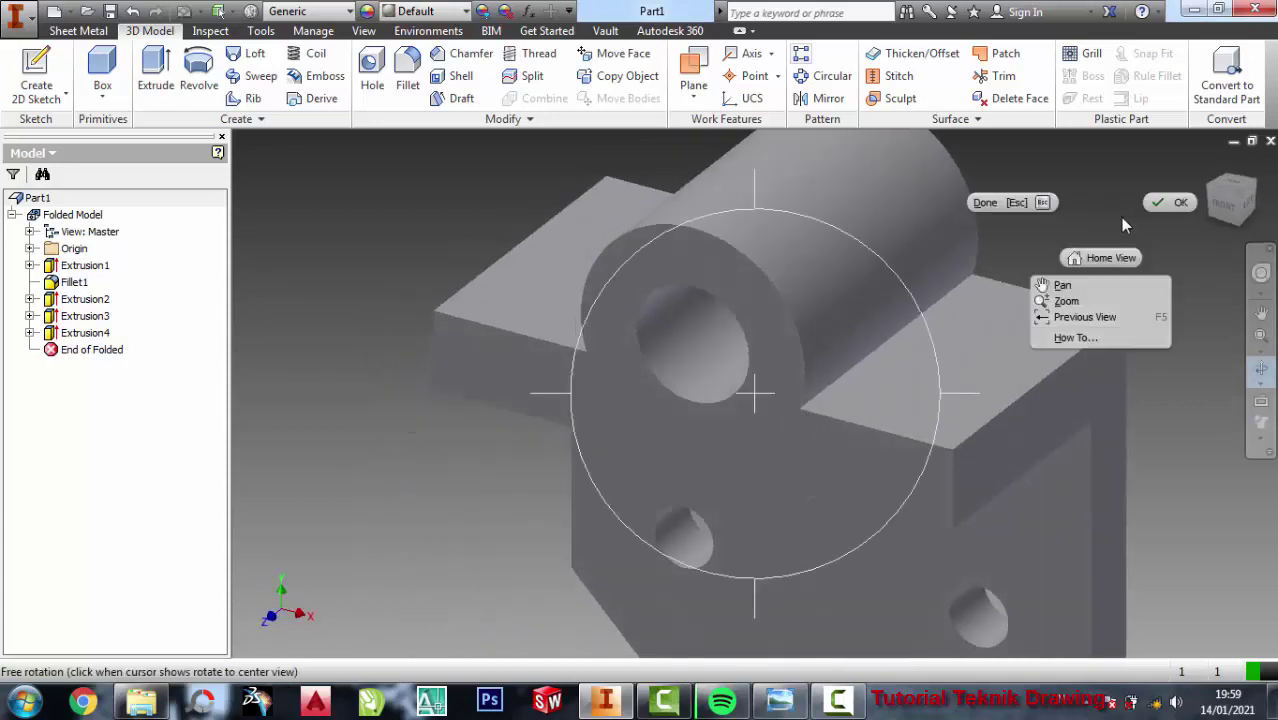
left_click(1161, 204)
left_click(786, 708)
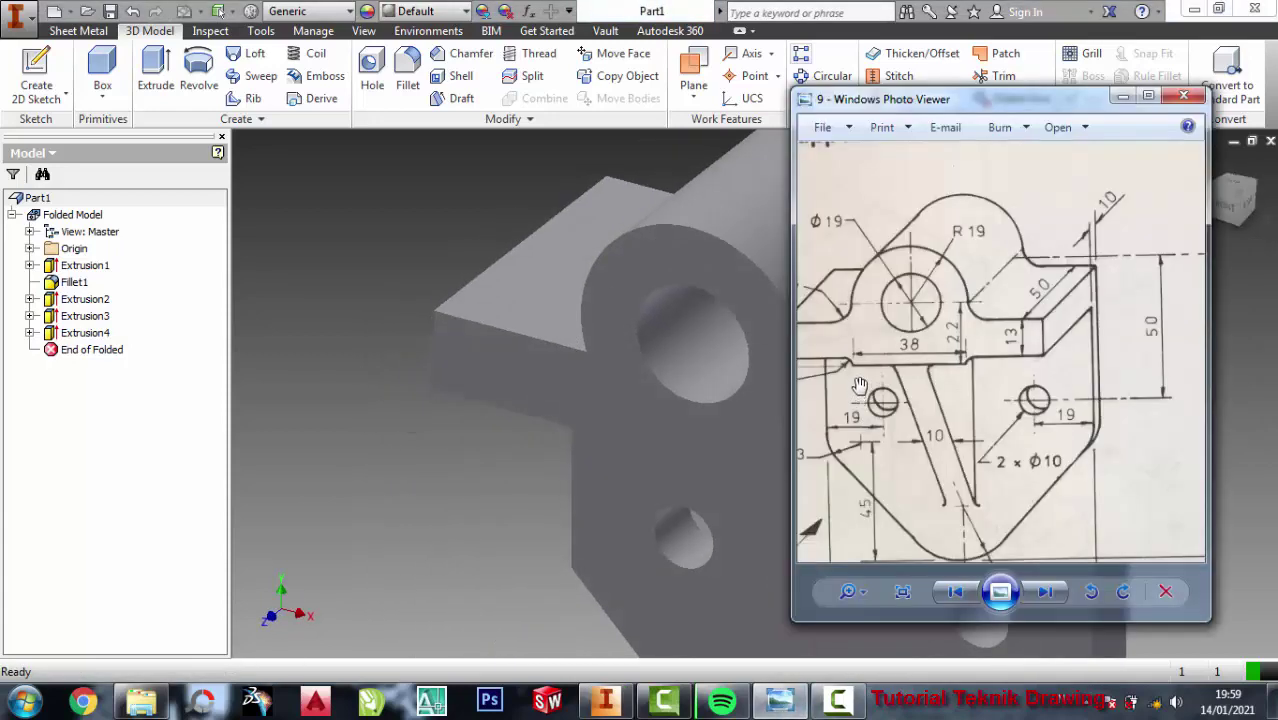
scroll(925, 330, "down", 1)
scroll(940, 316, "up", 1)
scroll(986, 337, "up", 2)
scroll(986, 337, "down", 2)
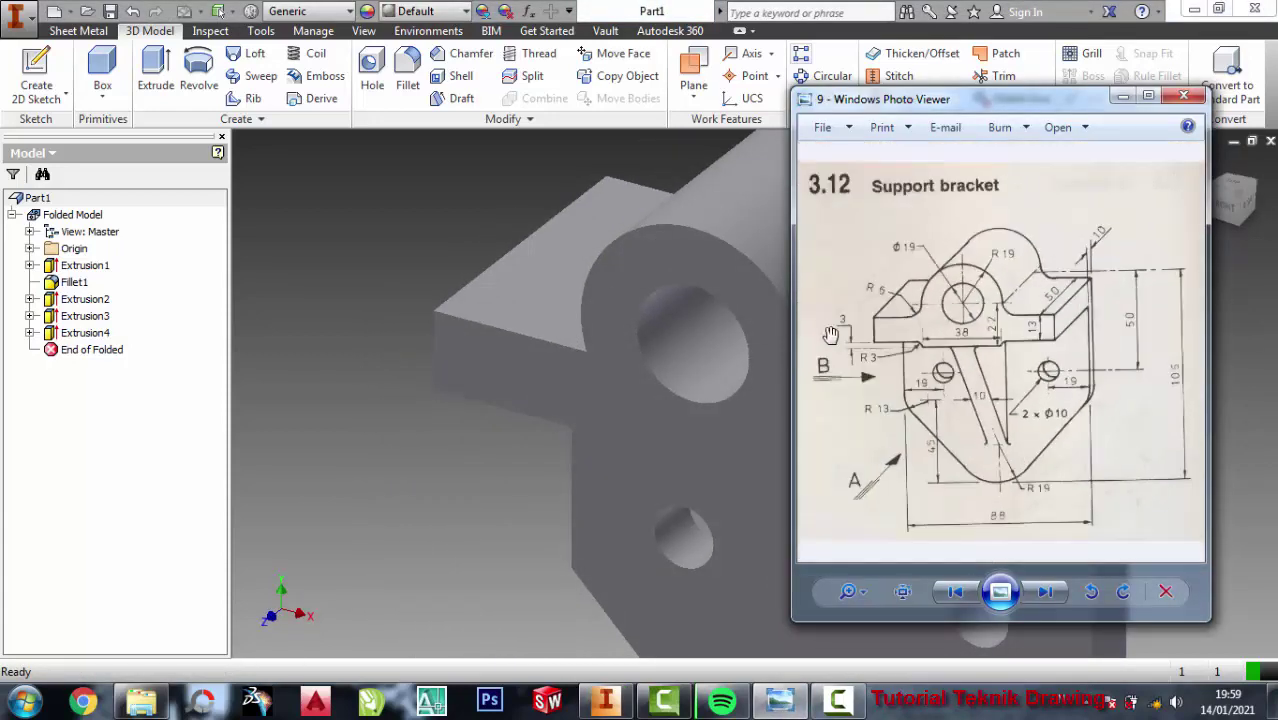
scroll(830, 332, "up", 2)
scroll(912, 312, "up", 2)
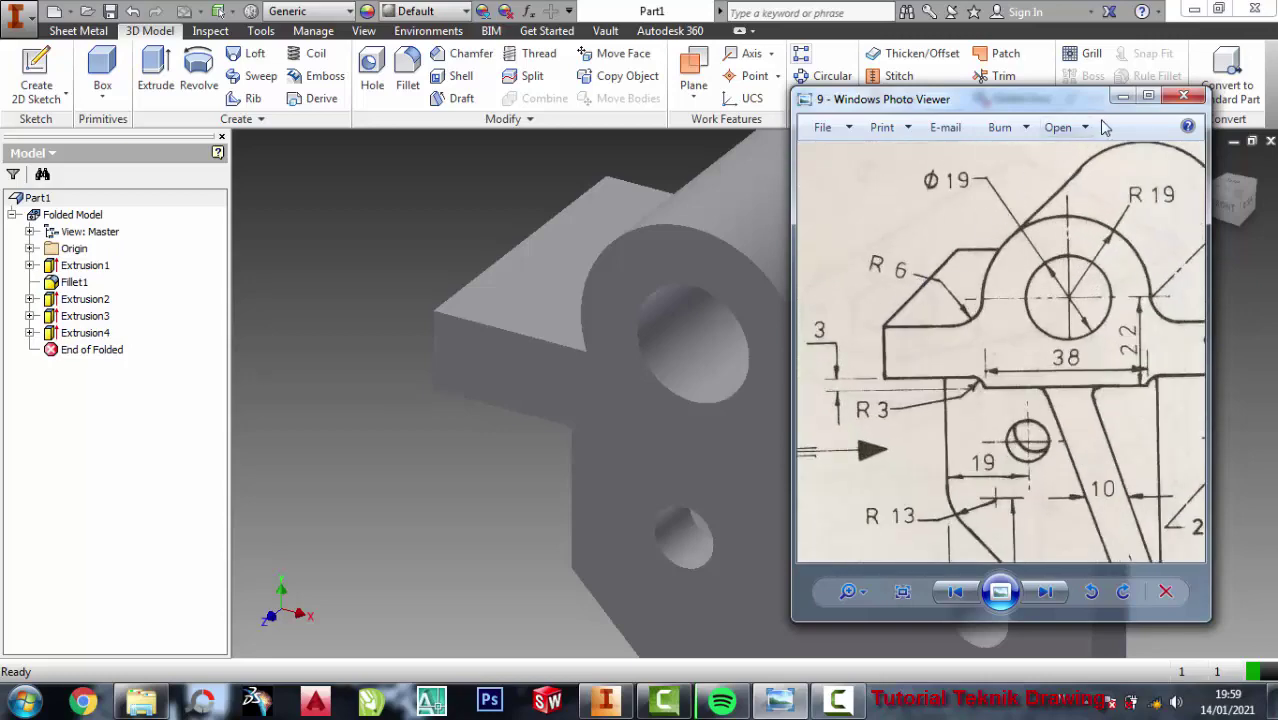
left_click(1123, 96)
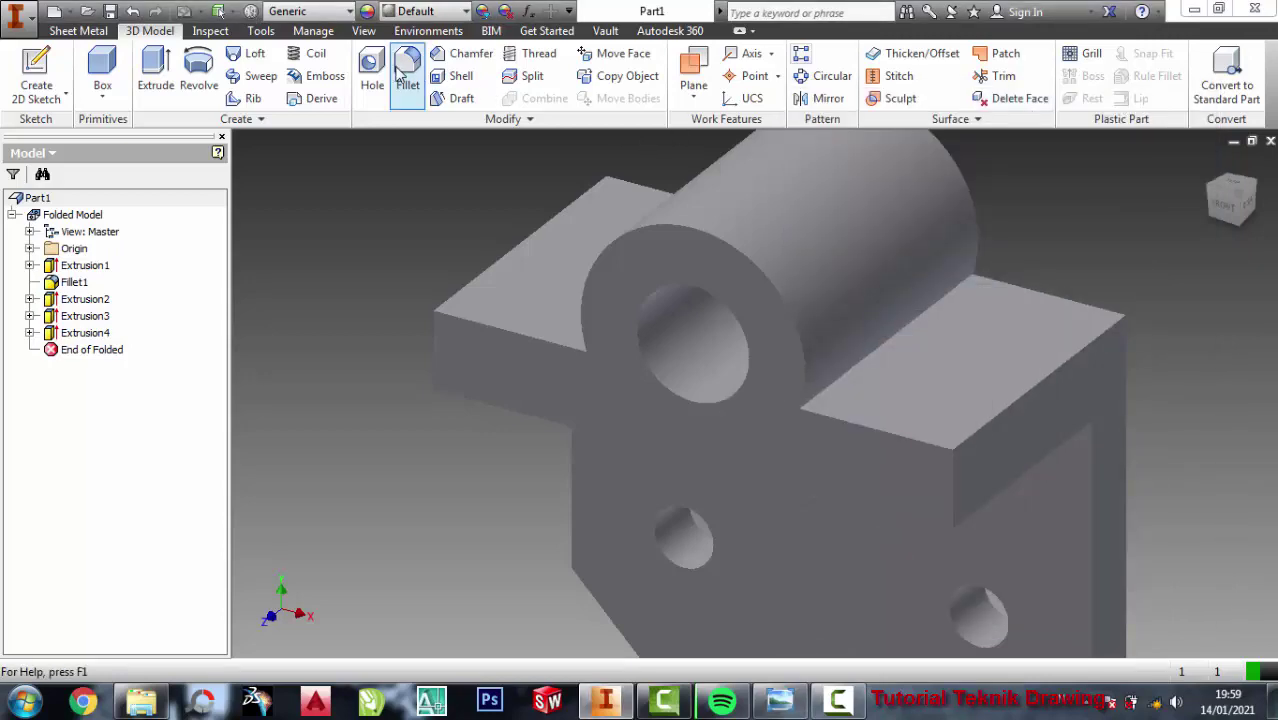
- Fillet both inner boss-to-flange edges with a 6 mm radius as Fillet2
left_click(403, 75)
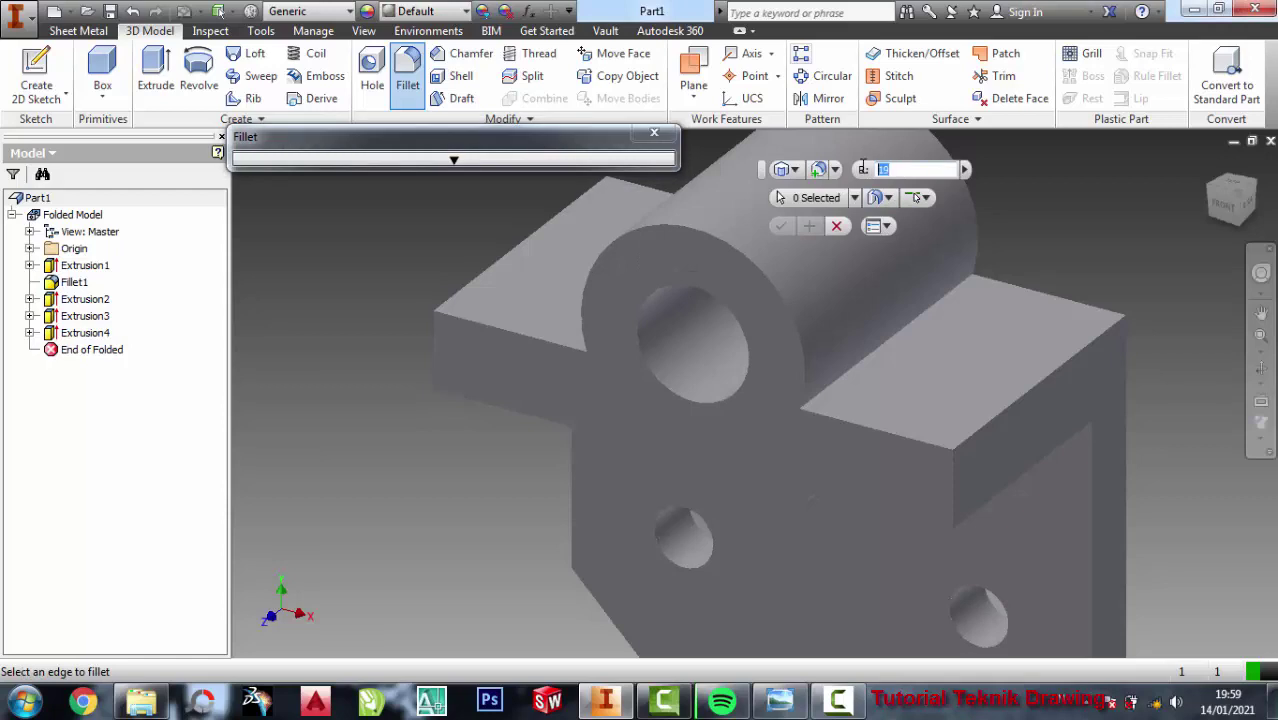
left_click(879, 345)
middle_click_drag(702, 385, 679, 374)
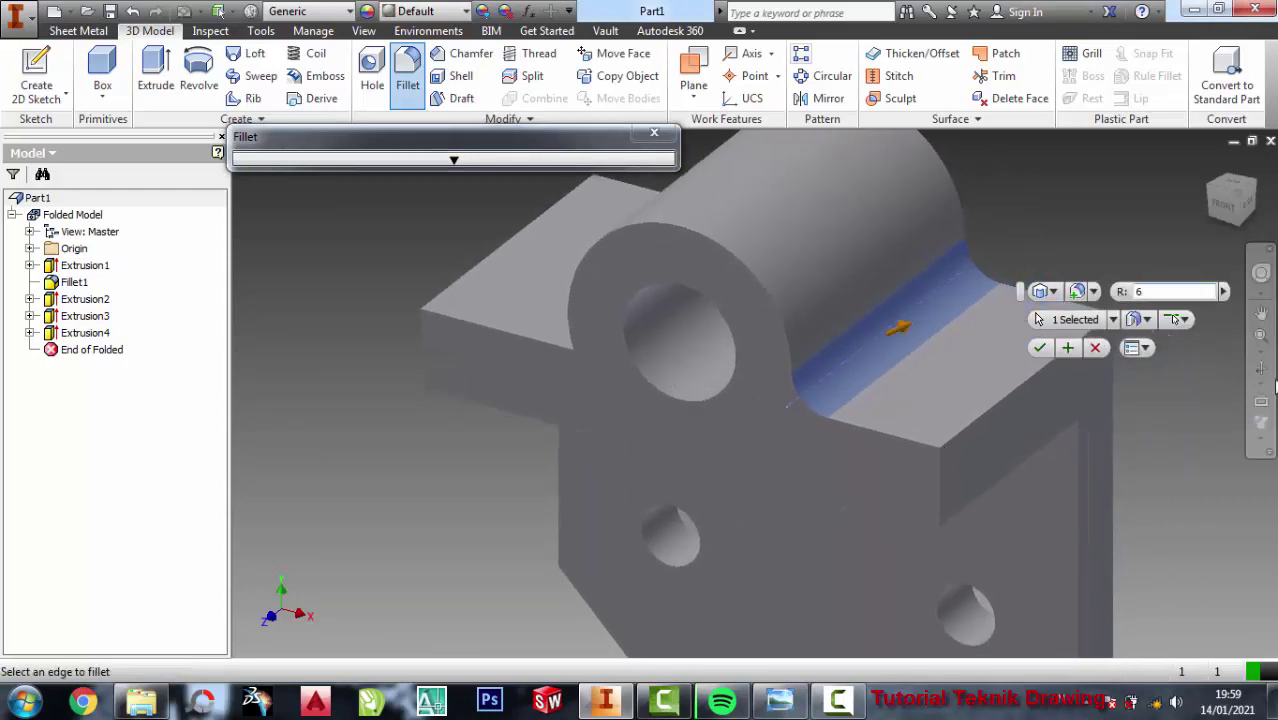
key("F4")
left_click_drag(790, 412, 852, 305)
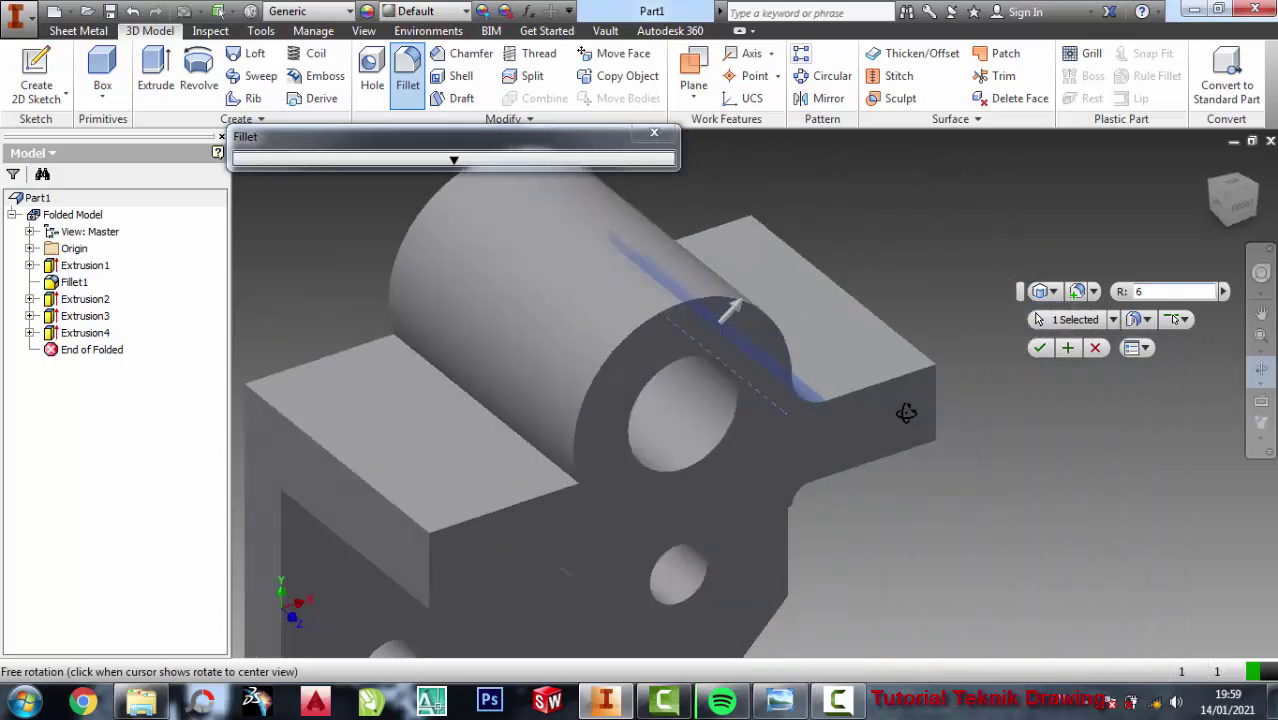
right_click(852, 305)
key("Escape")
left_click(520, 432)
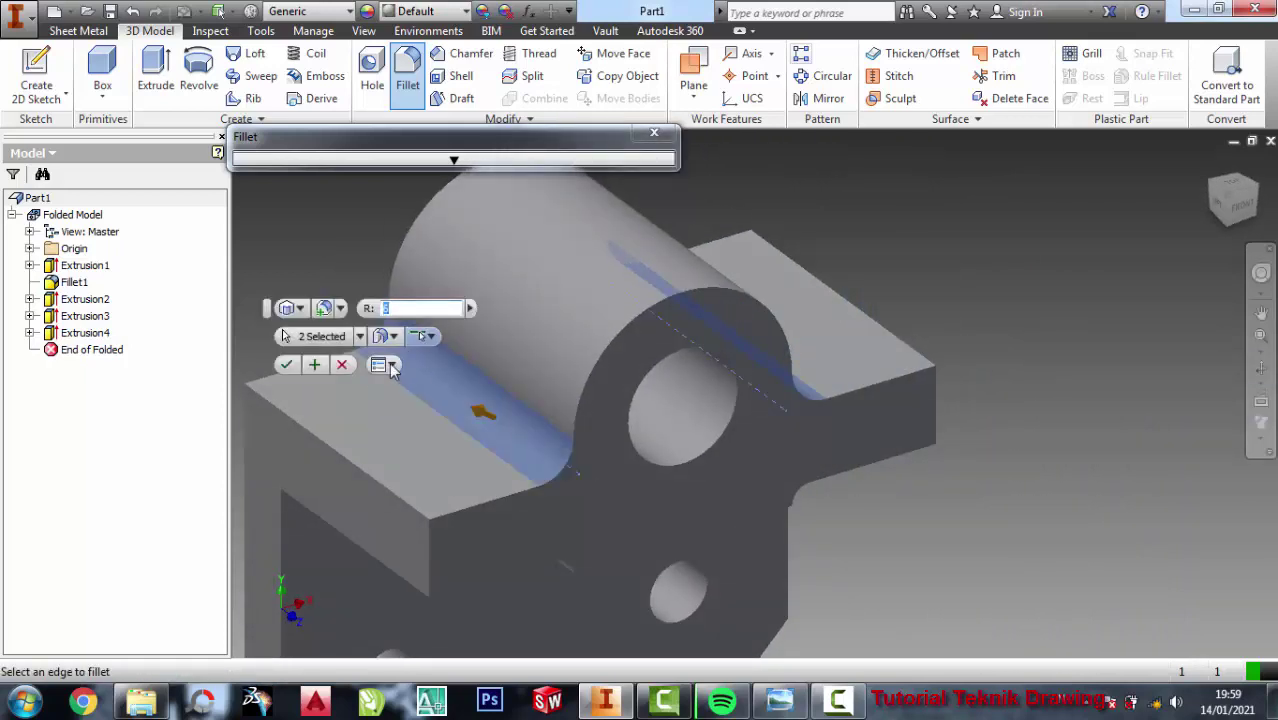
left_click(289, 362)
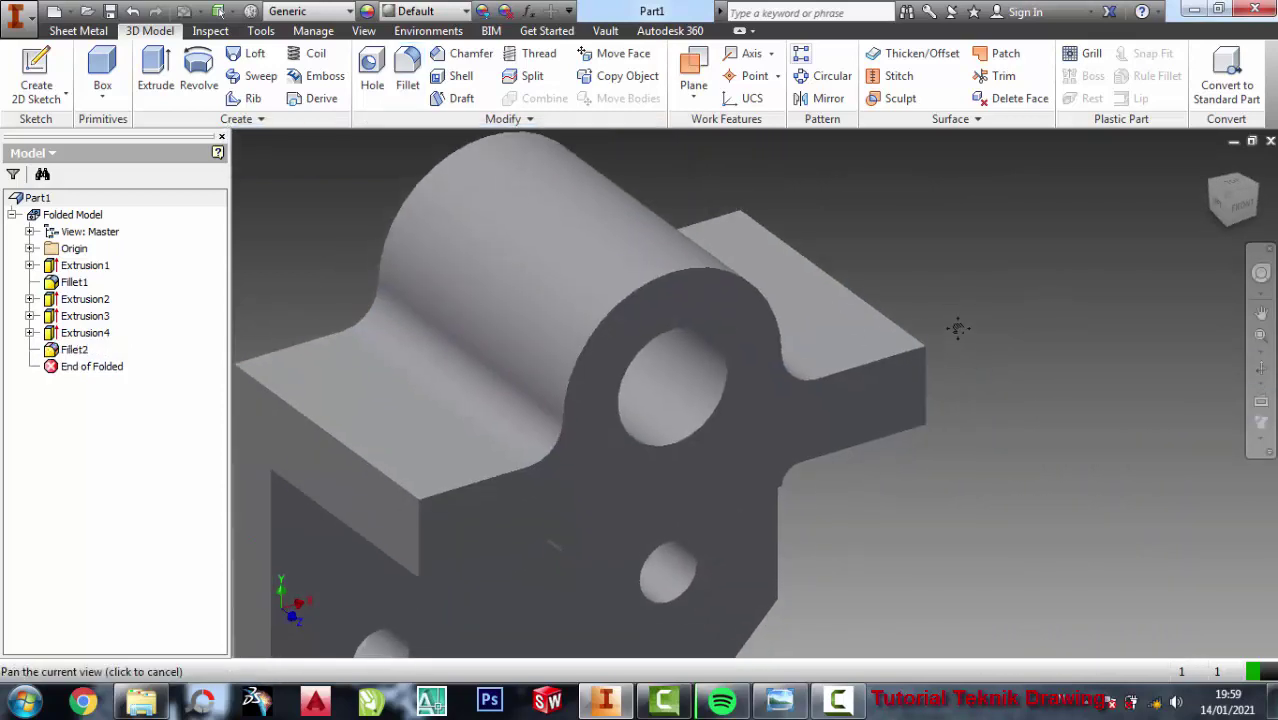
middle_click_drag(965, 351, 960, 185)
left_click(1261, 369)
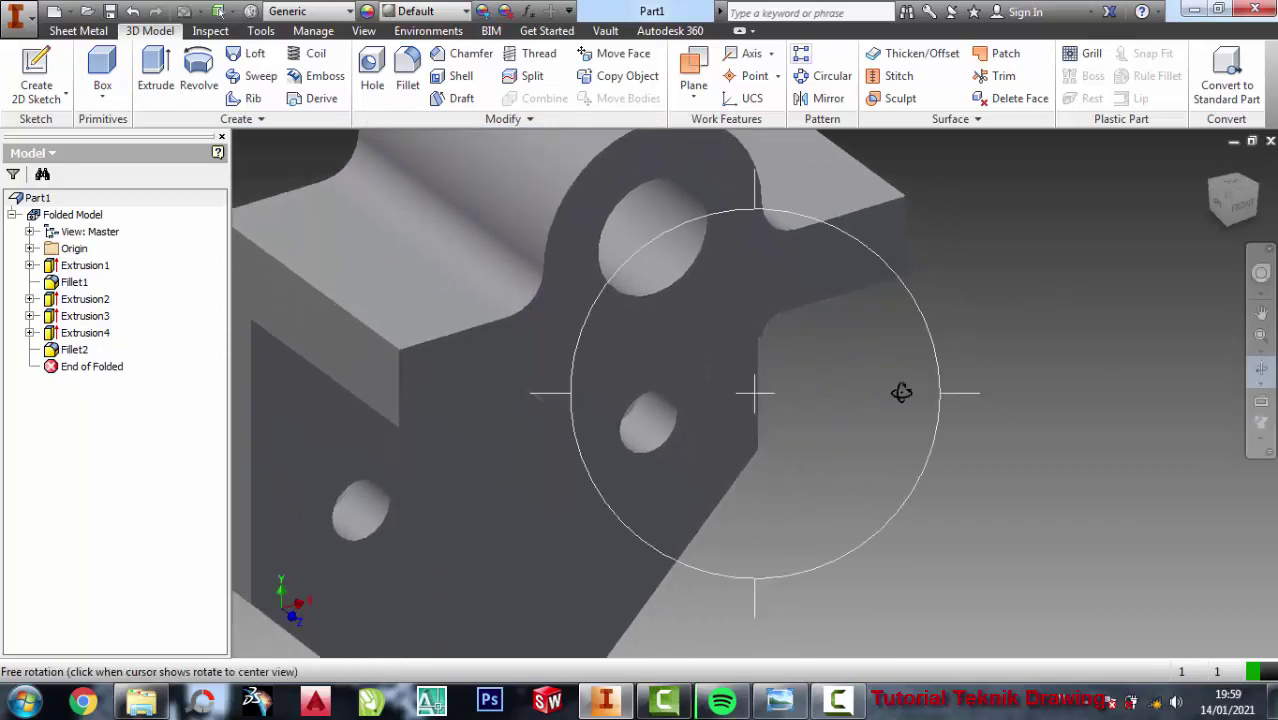
mouse_move(899, 391)
left_mouse_down()
mouse_move(827, 442)
mouse_move(722, 409)
mouse_move(713, 431)
mouse_move(719, 371)
mouse_move(725, 405)
mouse_move(783, 444)
mouse_move(685, 428)
mouse_move(765, 425)
mouse_move(700, 424)
left_mouse_up()
right_click(1199, 186)
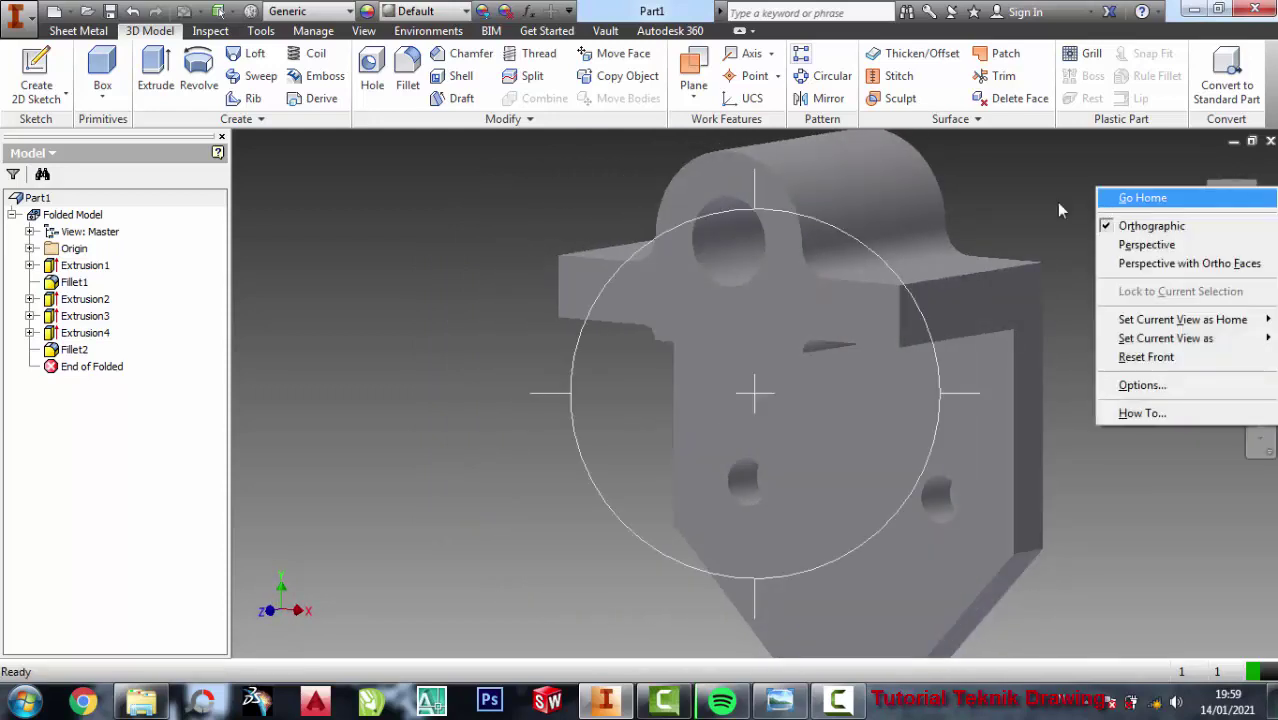
left_click(1110, 194)
right_click(1055, 196)
left_click(1062, 203)
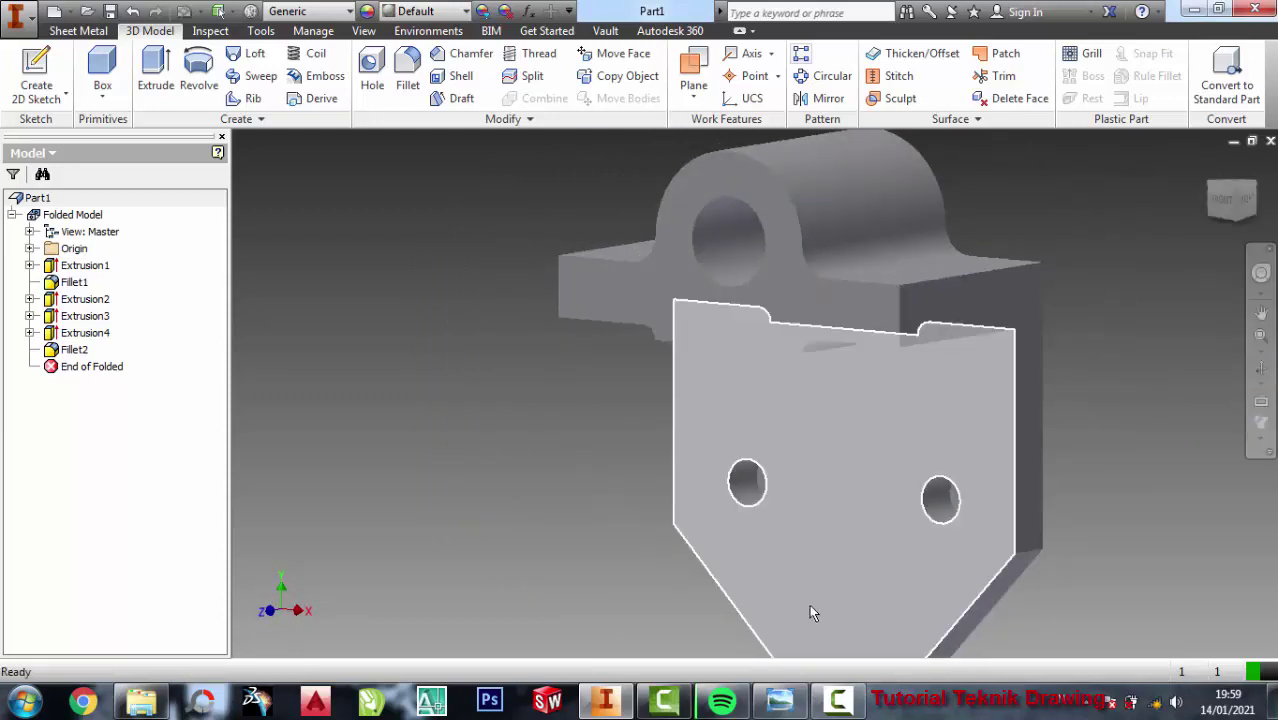
key("alt+Tab")
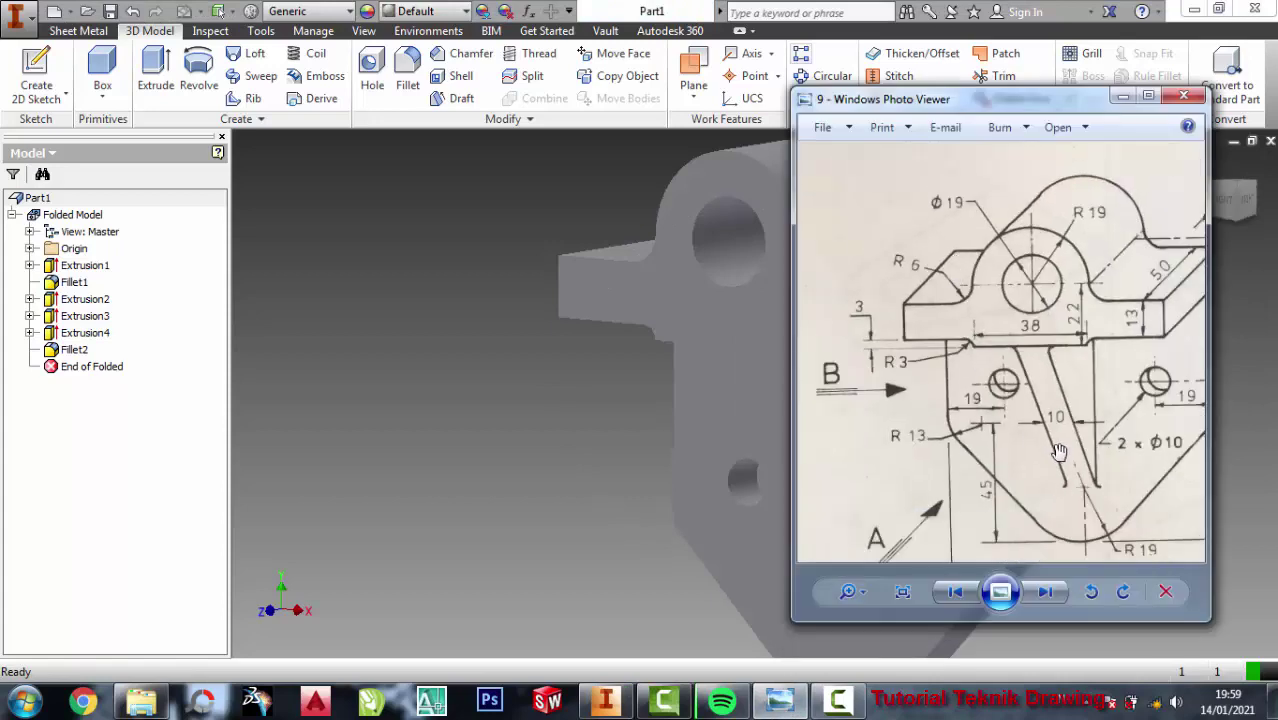
scroll(1059, 452, "up", 1)
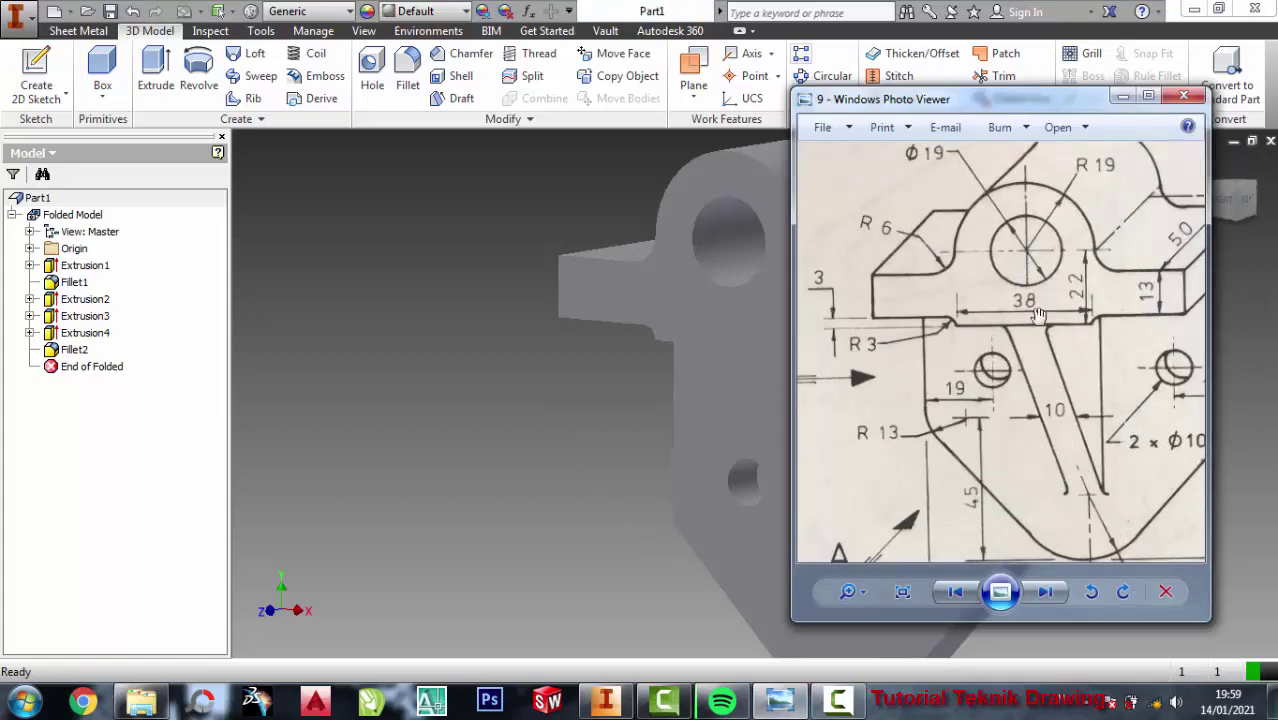
left_click(437, 345)
left_click(840, 428)
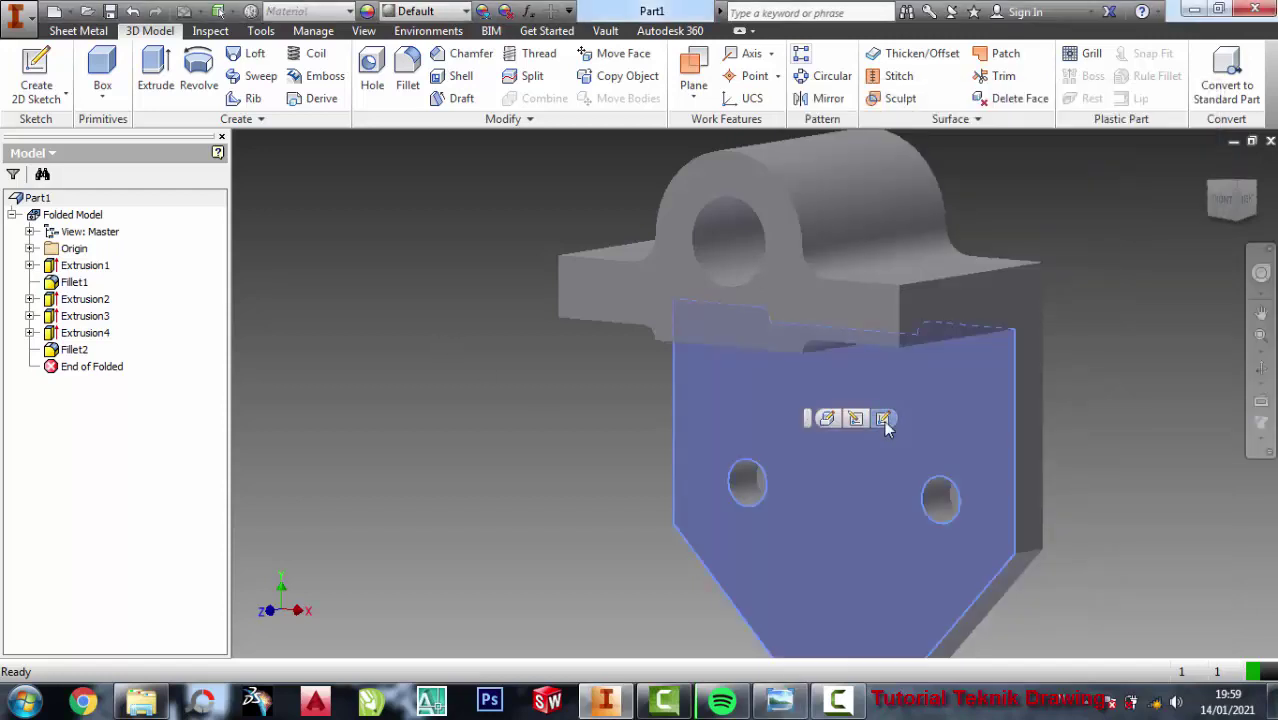
- Start a new sketch on the lower plate's face and compare it with the reference drawing
left_click(884, 420)
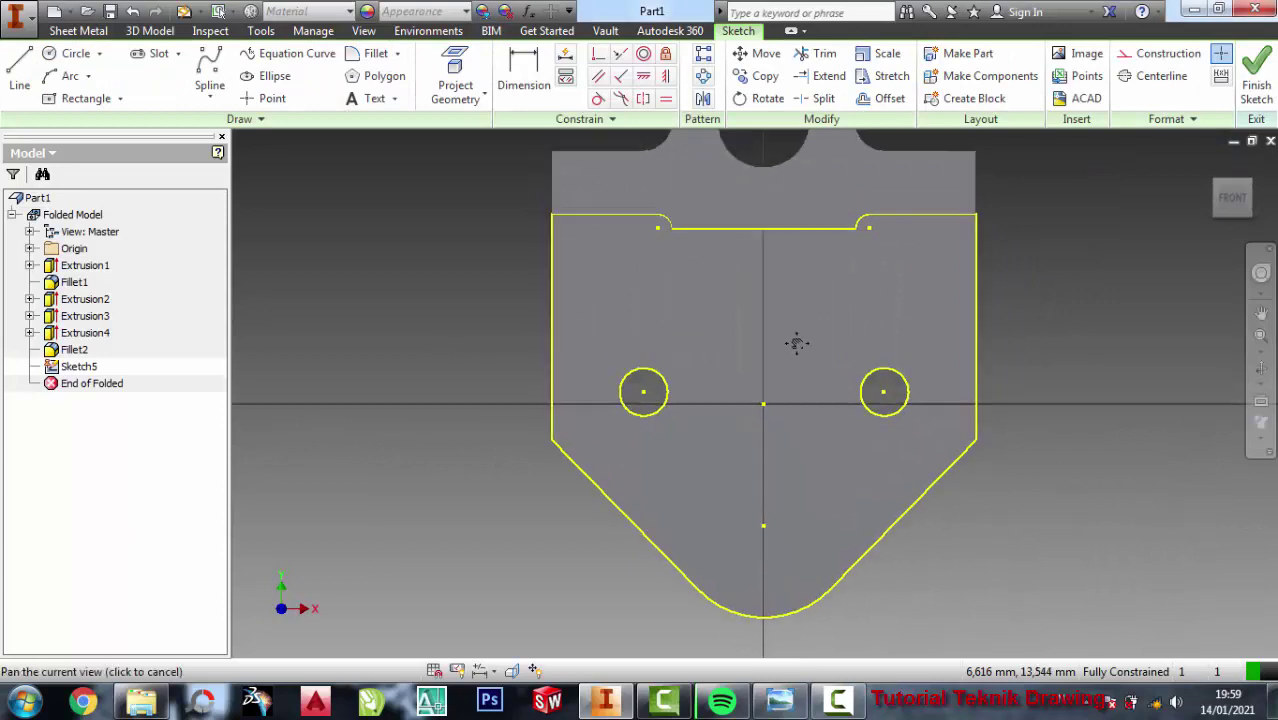
middle_click_drag(797, 343, 797, 348)
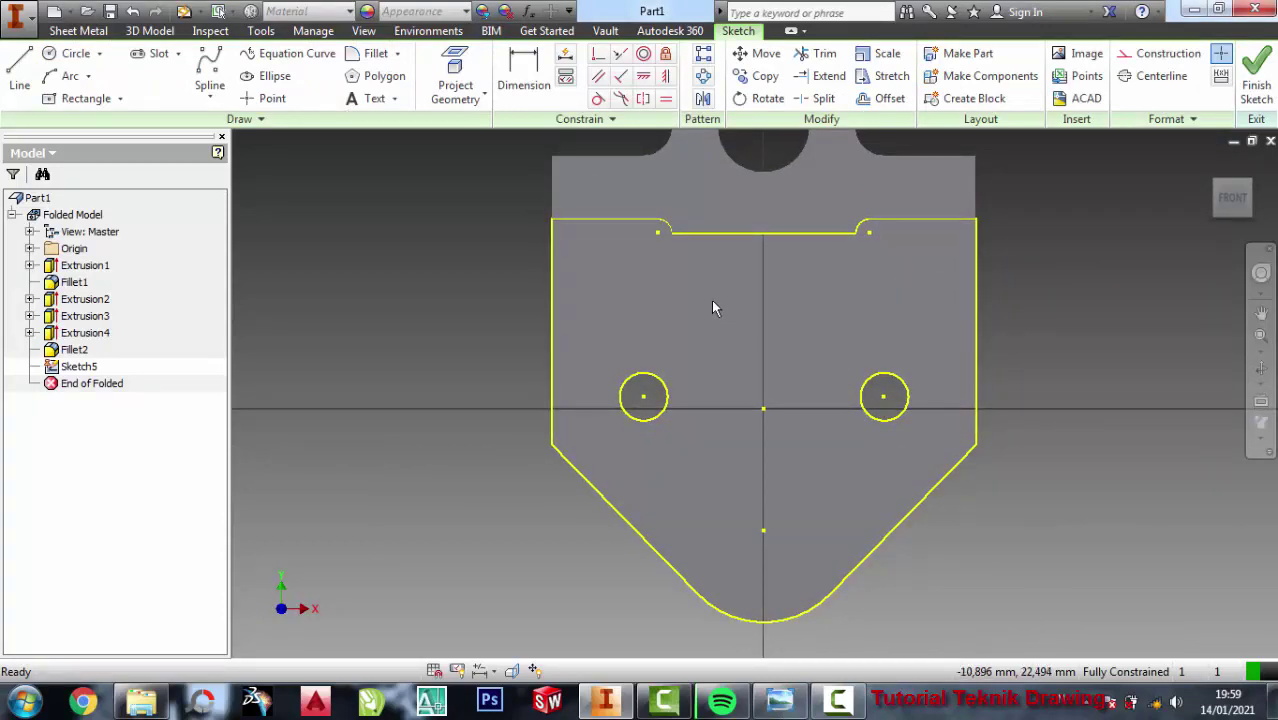
left_click(779, 701)
left_click(350, 239)
- Draw a tall two-point-center rectangle centred on the top-edge midpoint between the holes
left_click(86, 98)
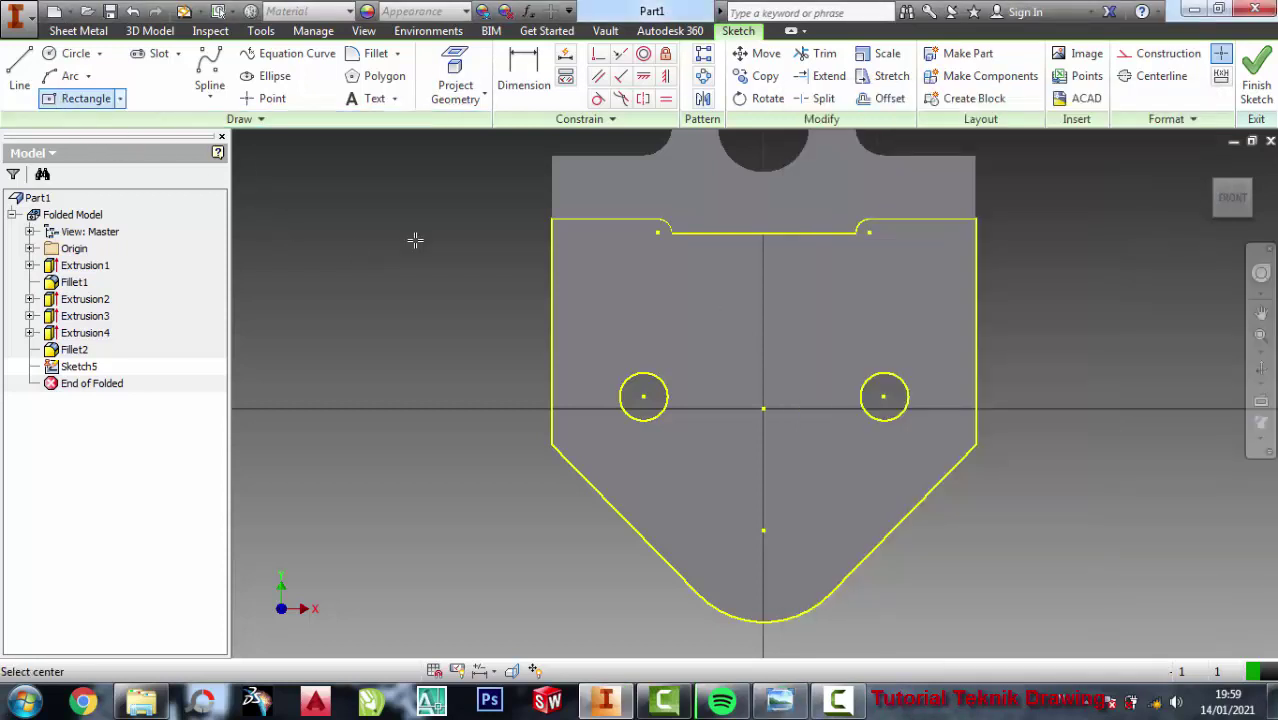
left_click(763, 232)
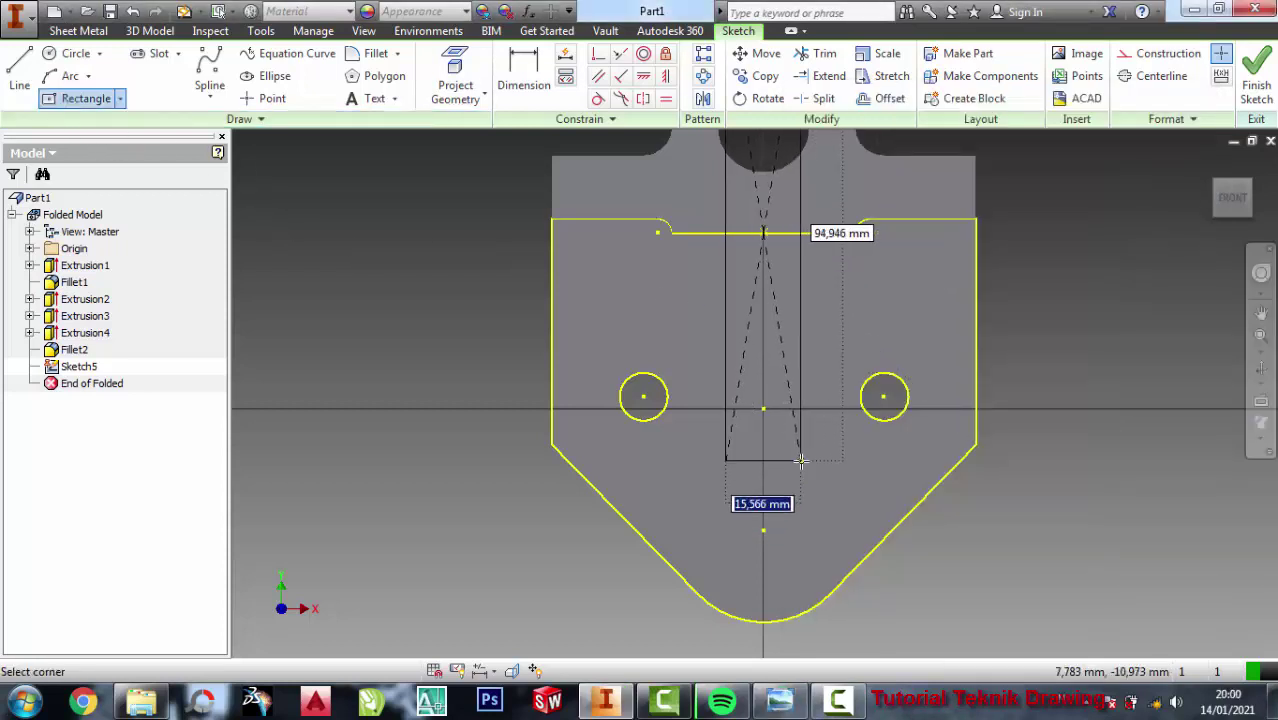
key("Escape")
left_click(120, 98)
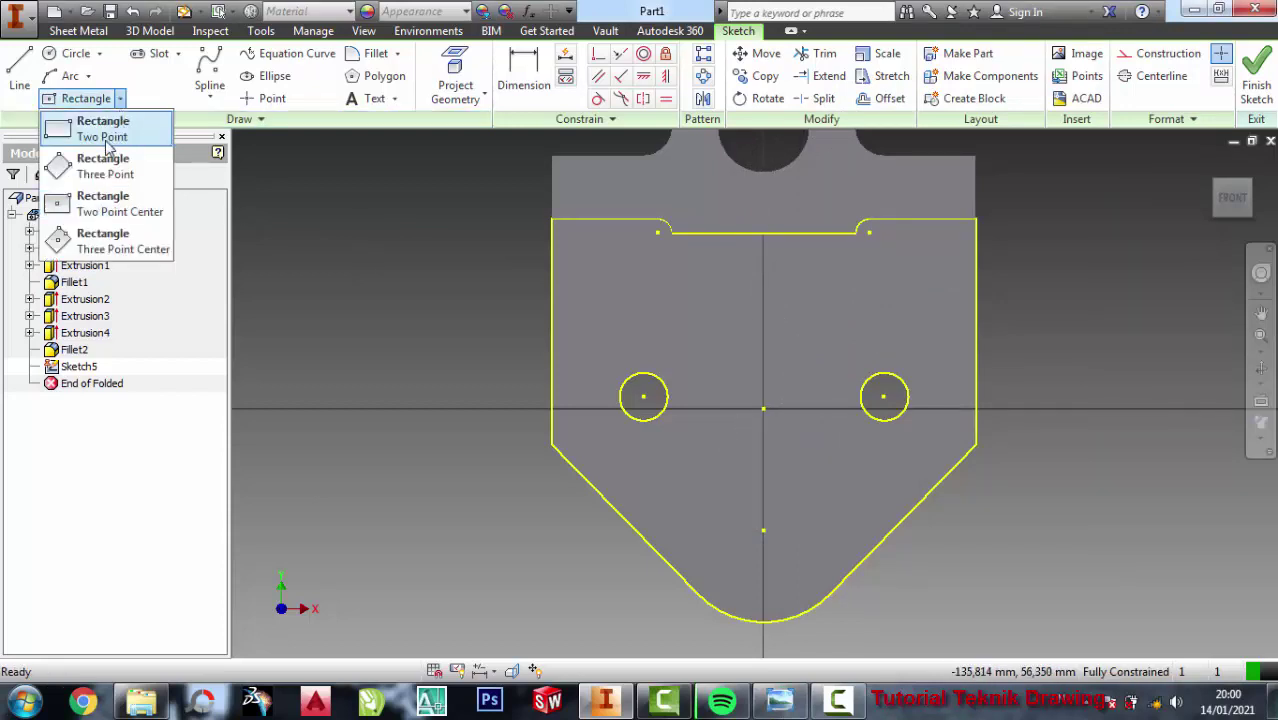
left_click(92, 136)
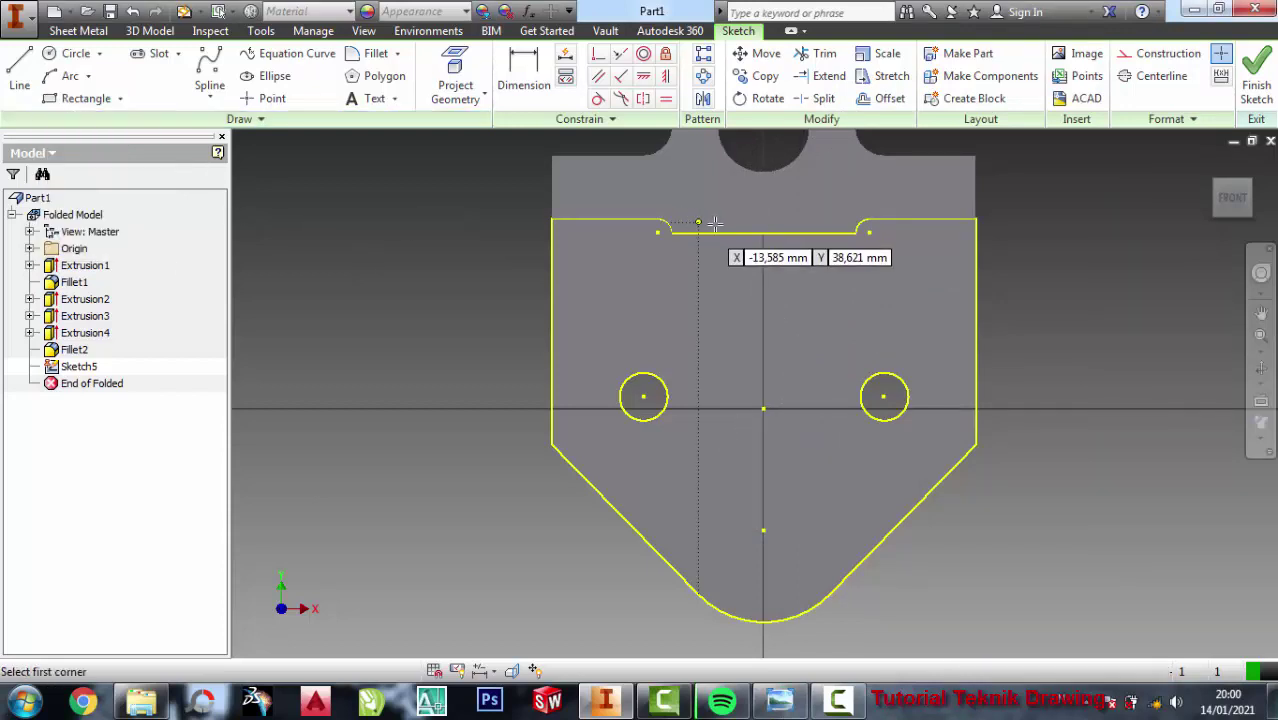
left_click(763, 233)
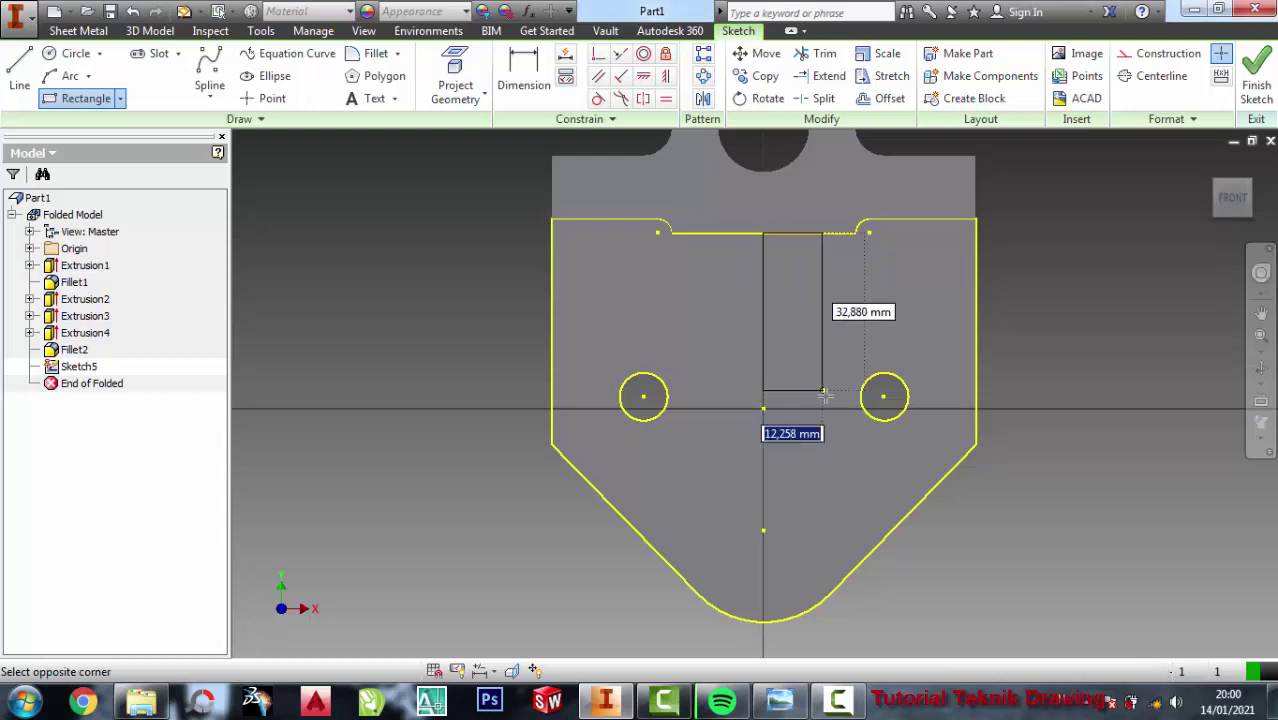
key("Escape")
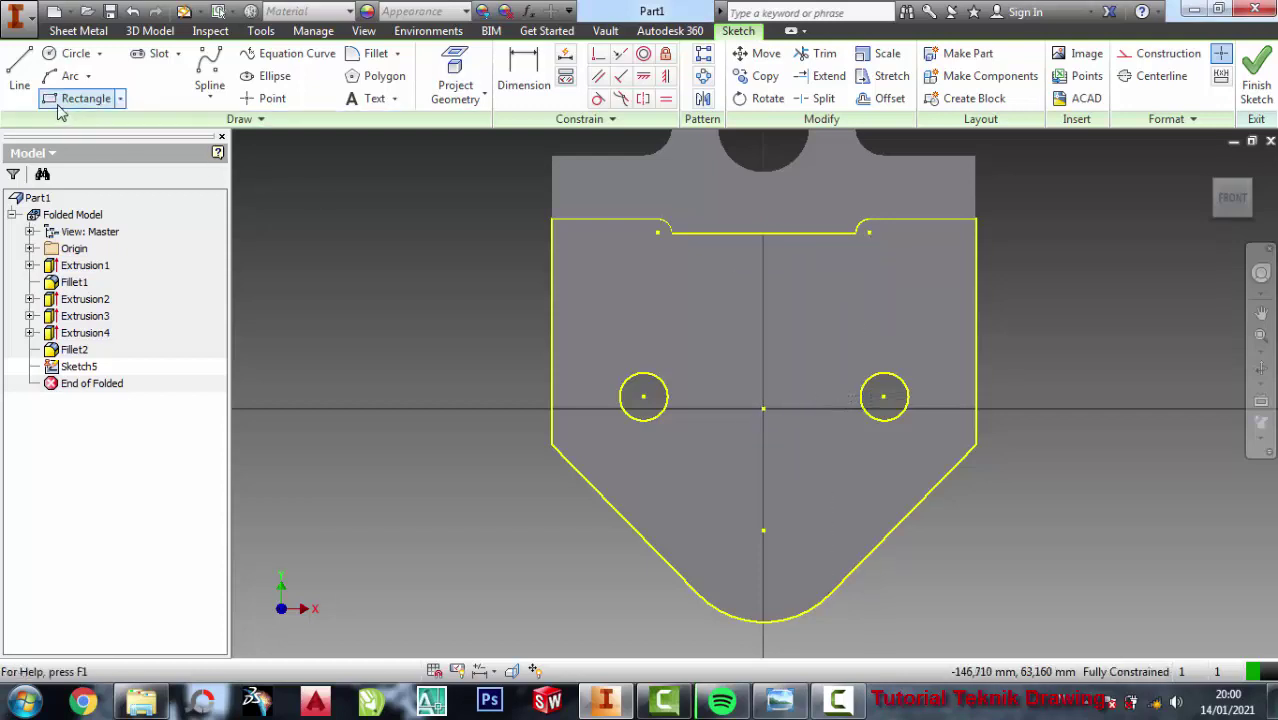
left_click(120, 99)
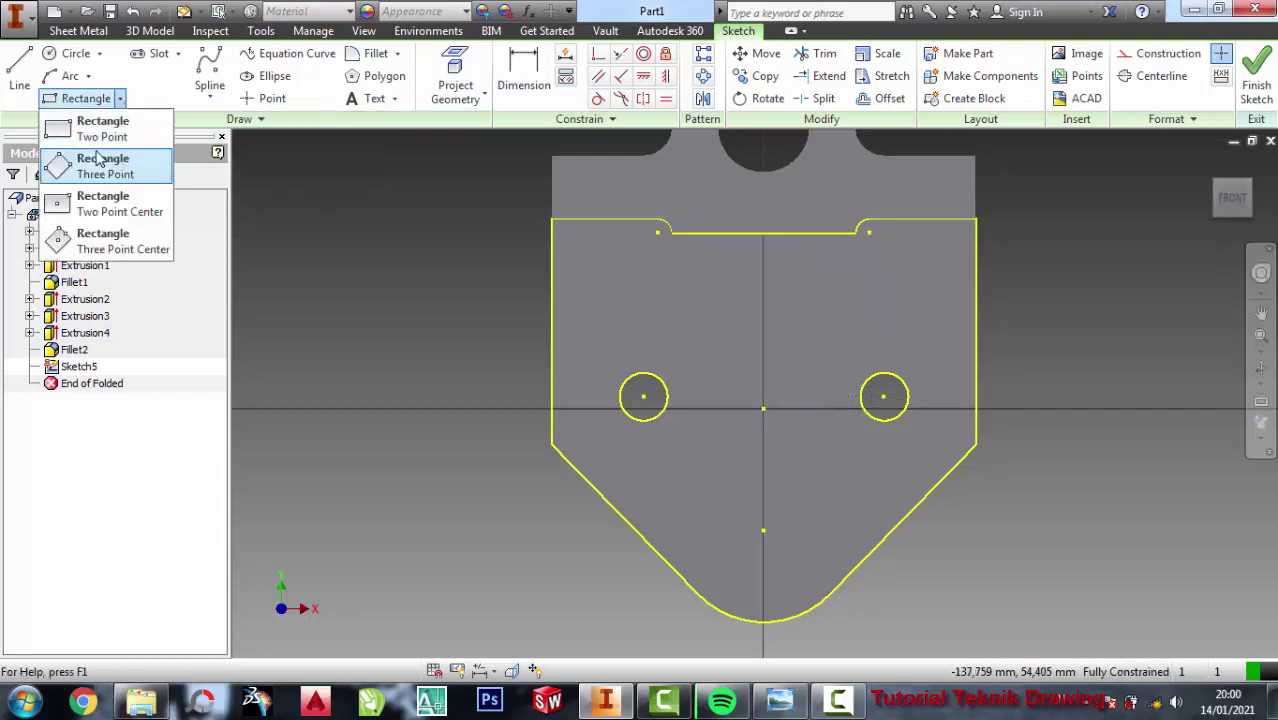
left_click(100, 204)
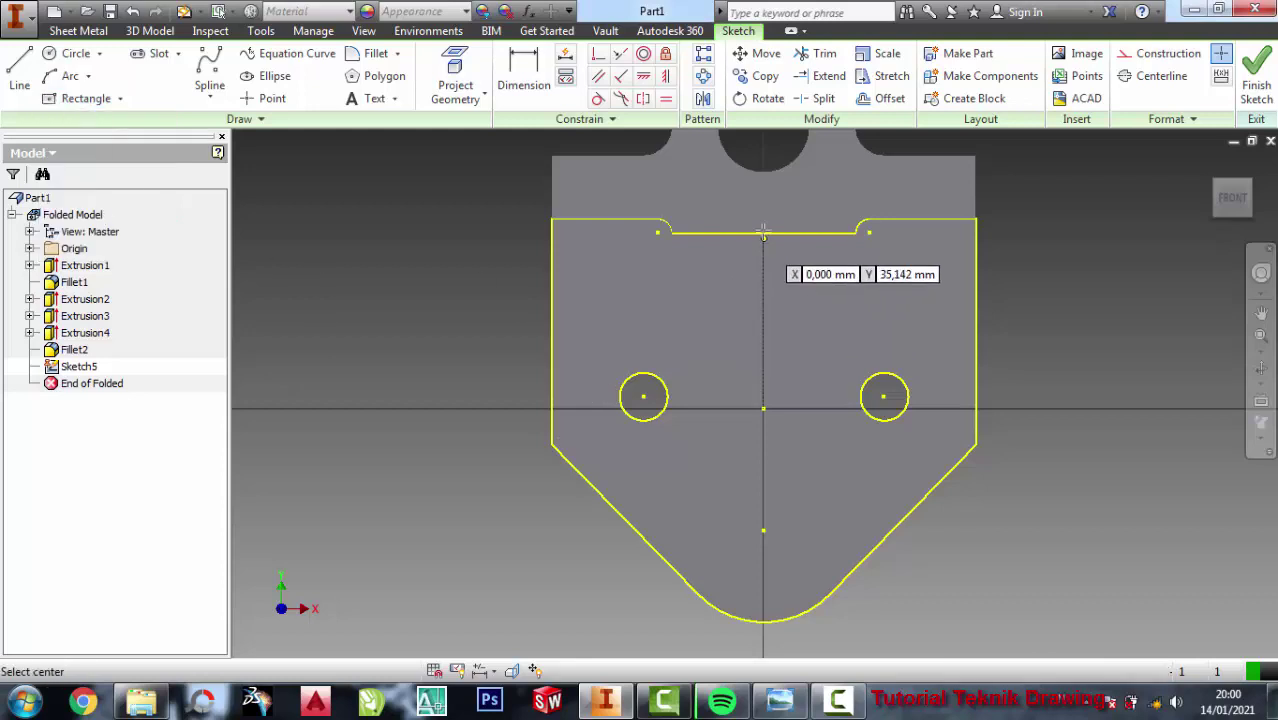
left_click(763, 232)
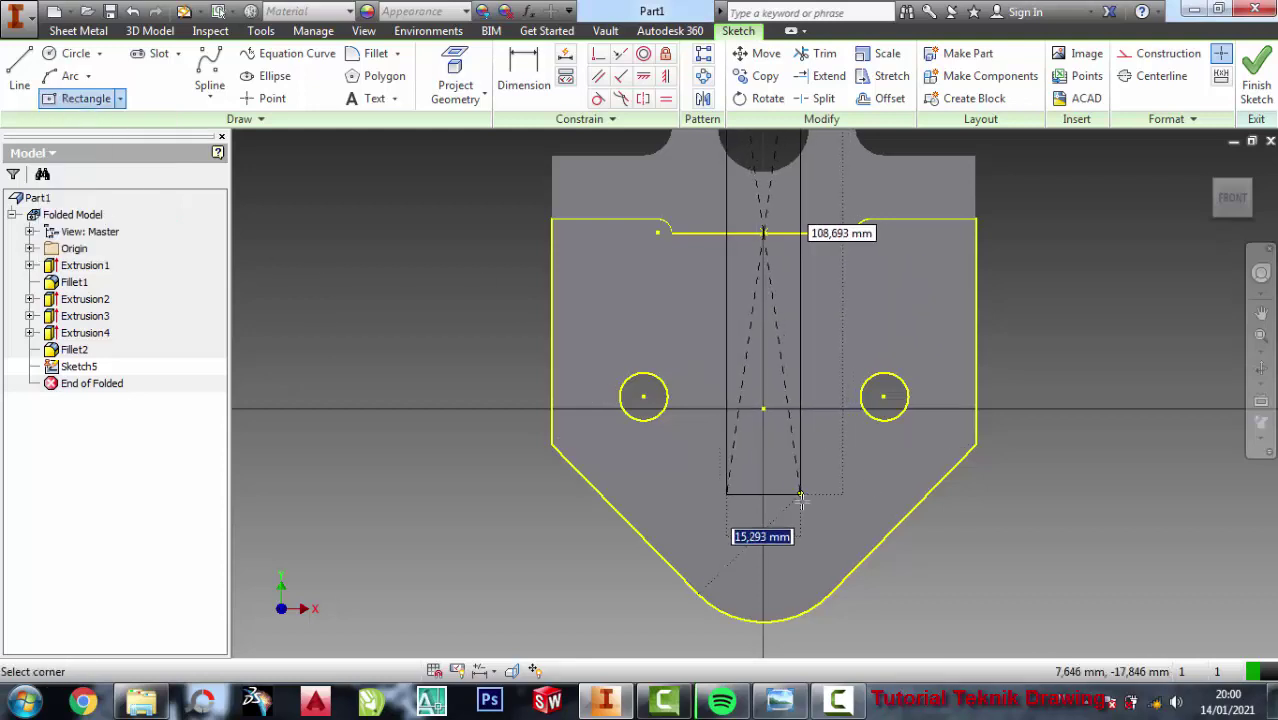
scroll(825, 240, "up", 3)
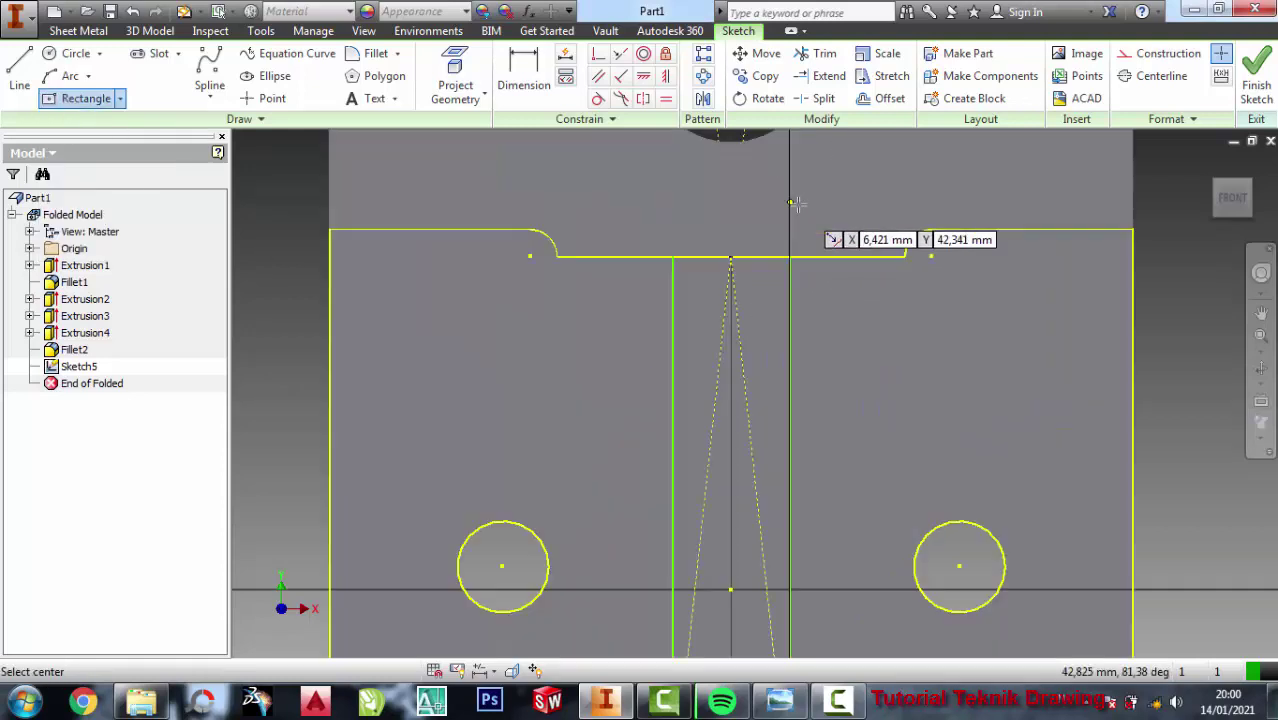
scroll(660, 330, "down", 3)
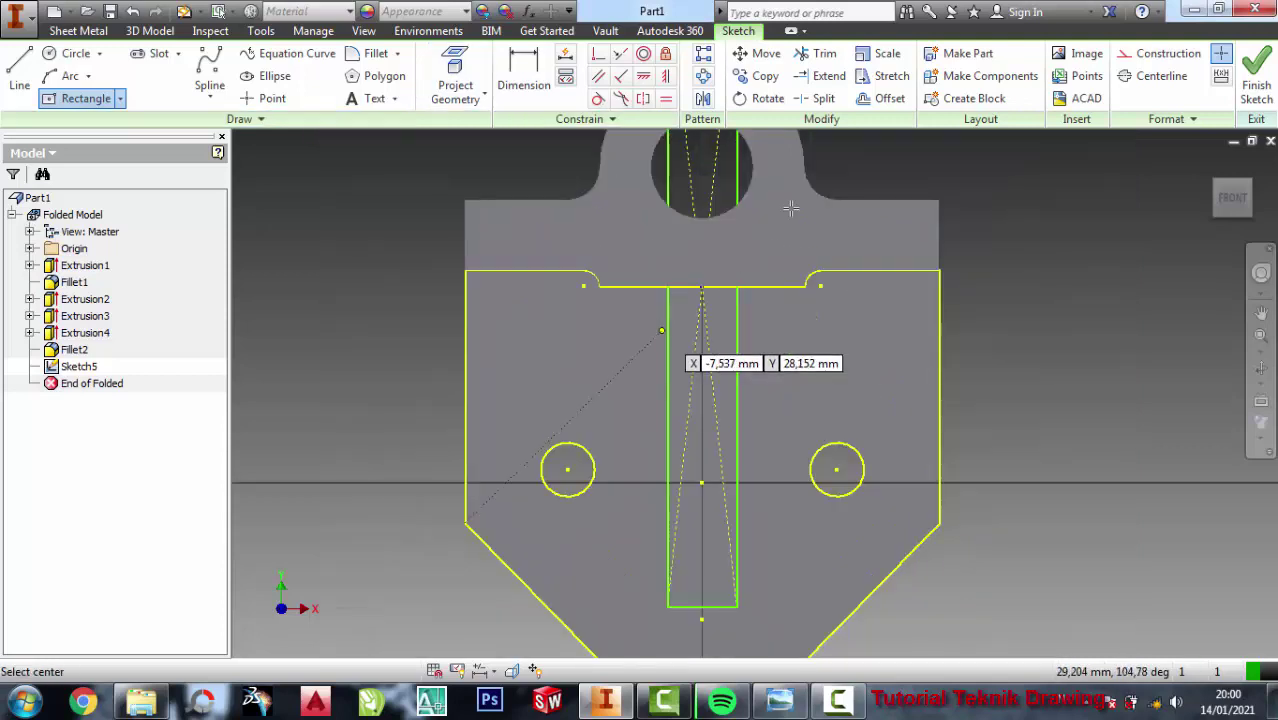
- Delete the rectangle's stray top edge above the part and bring up the reference drawing
left_click(820, 54)
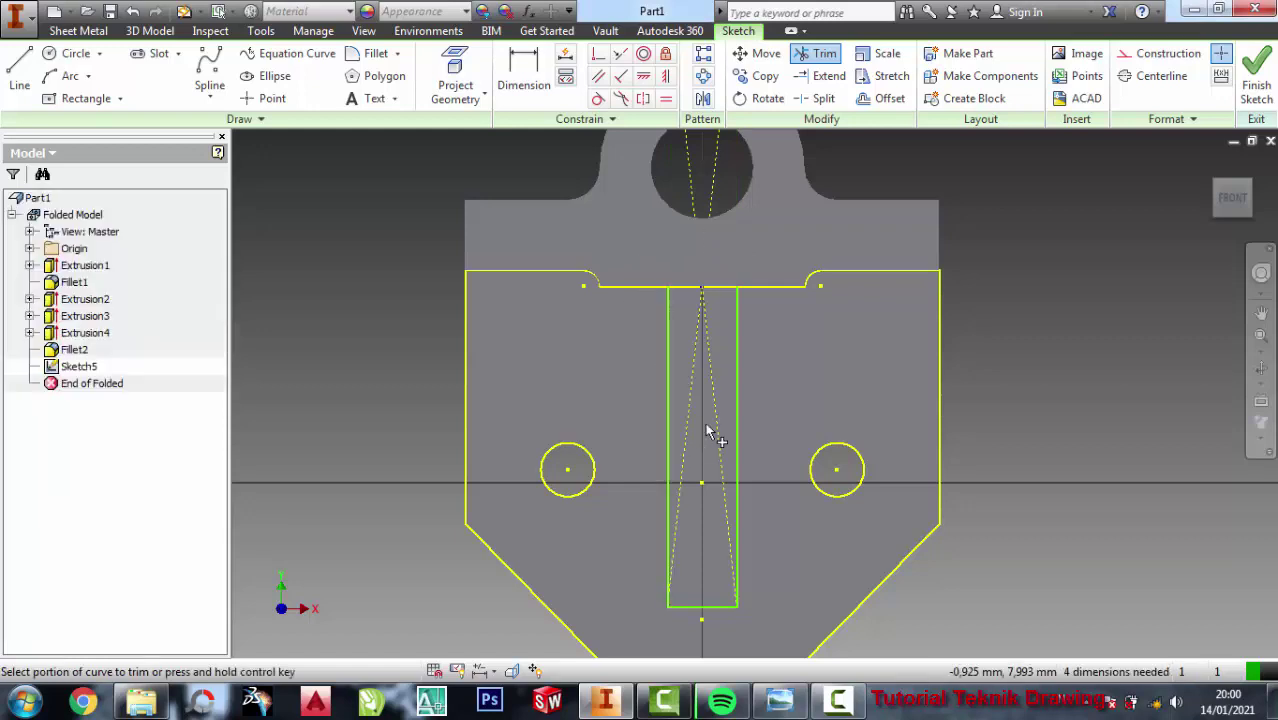
scroll(705, 430, "down", 2)
left_click(778, 703)
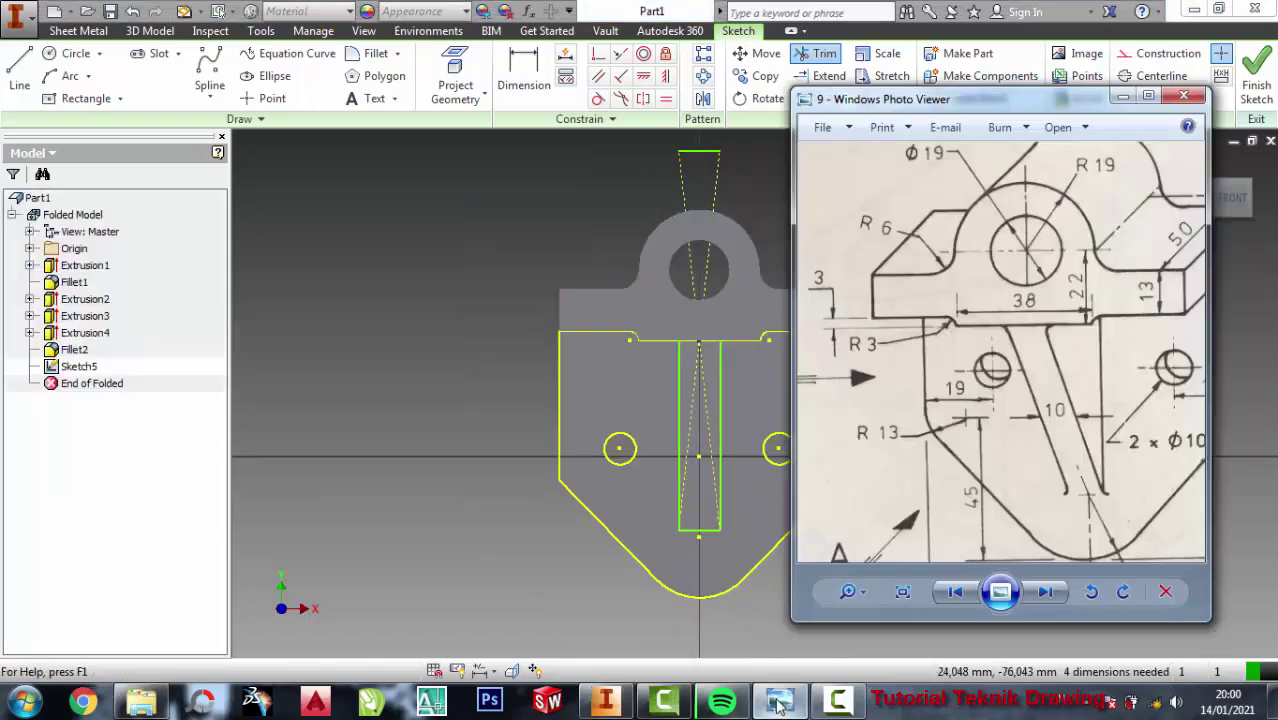
left_click(742, 194)
right_click(703, 161)
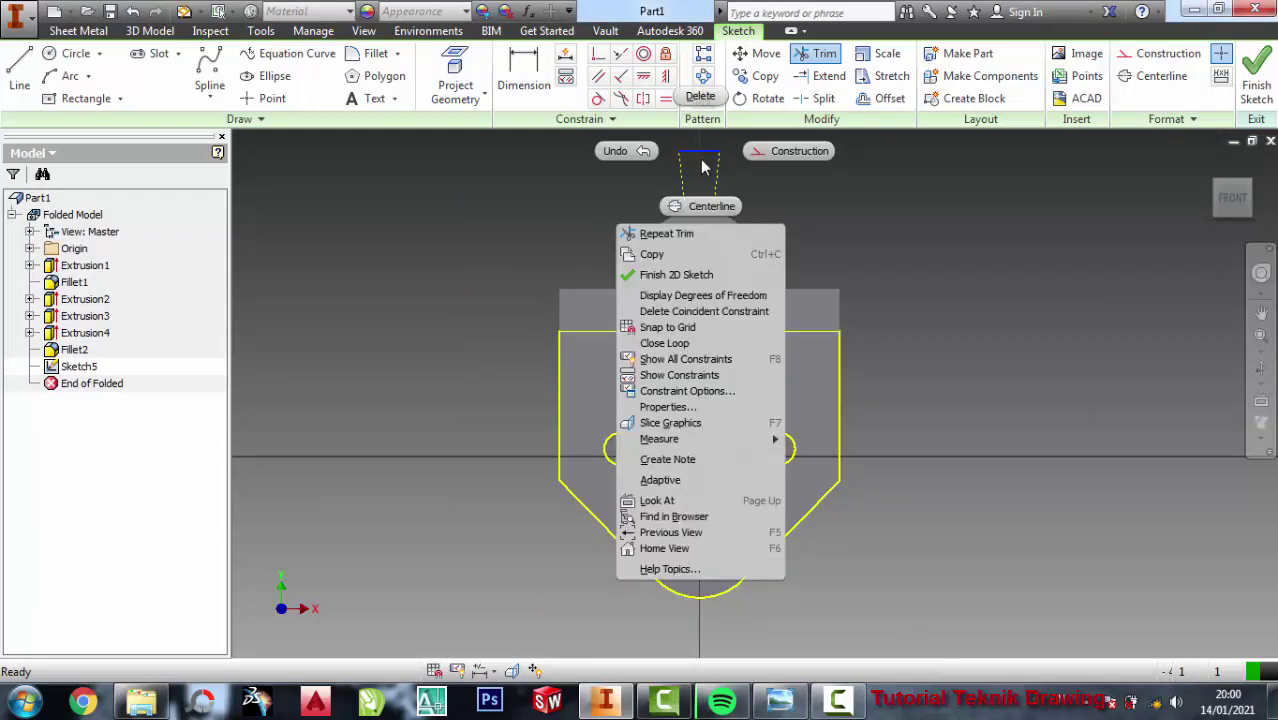
left_click(703, 104)
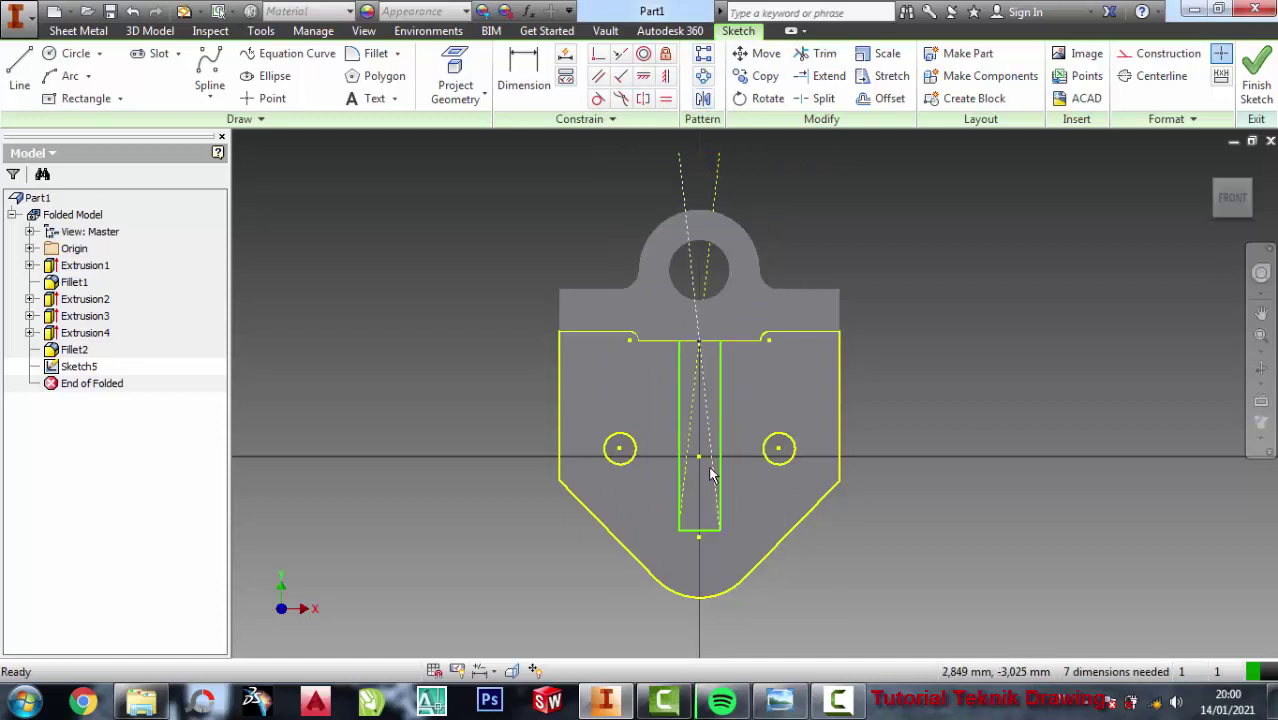
scroll(710, 475, "up", 2)
left_click(778, 703)
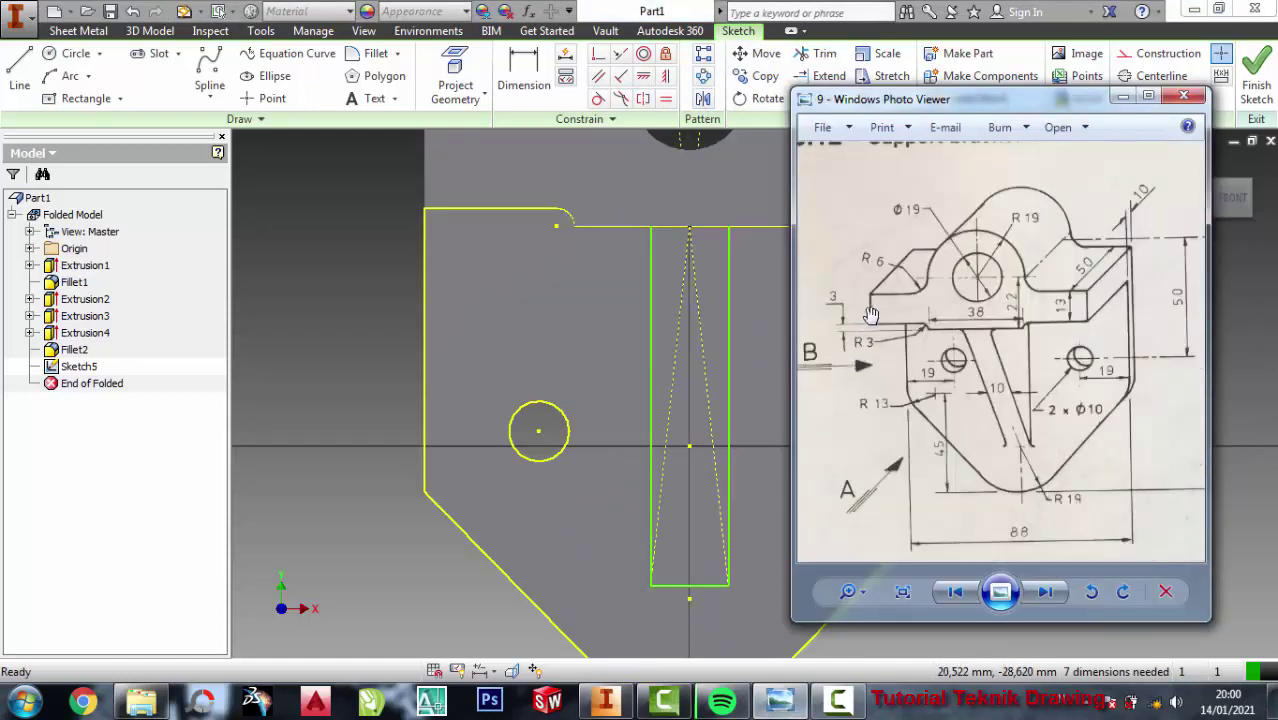
- Zoom in and out on the tapered rib's tip in the Photo Viewer reference drawing
scroll(955, 392, "down", 1)
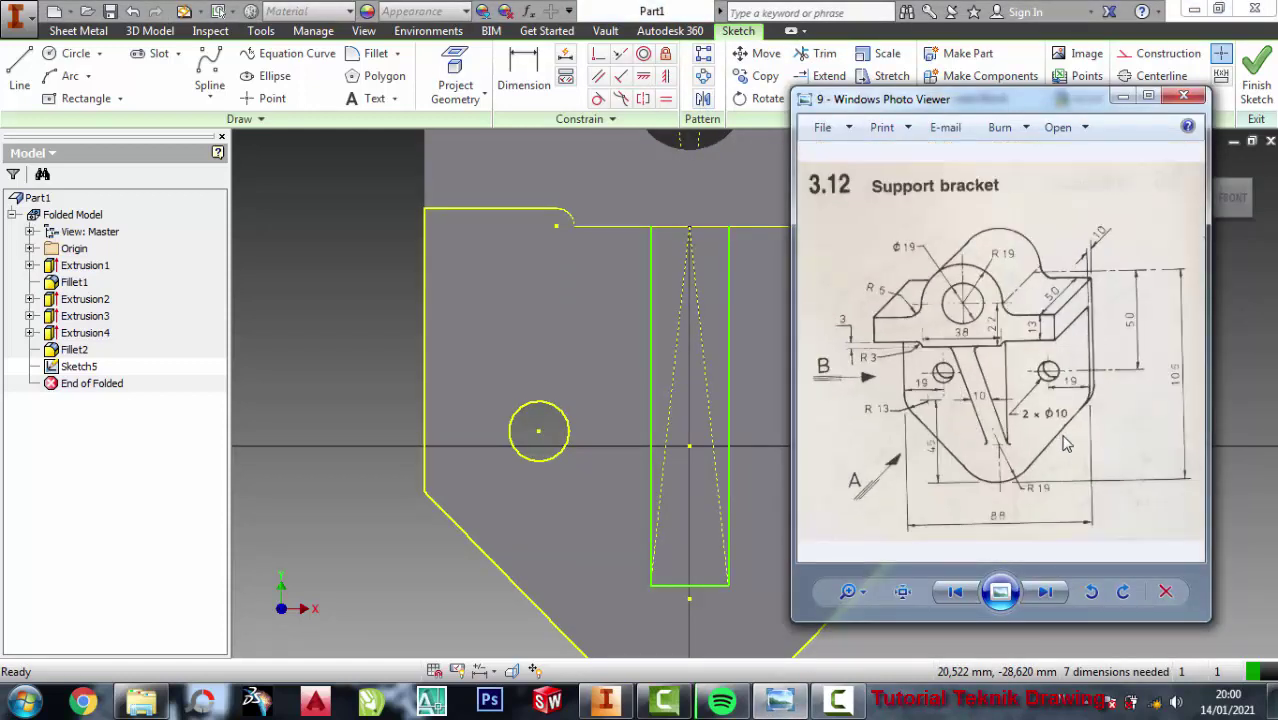
scroll(1066, 444, "up", 1)
scroll(998, 432, "up", 1)
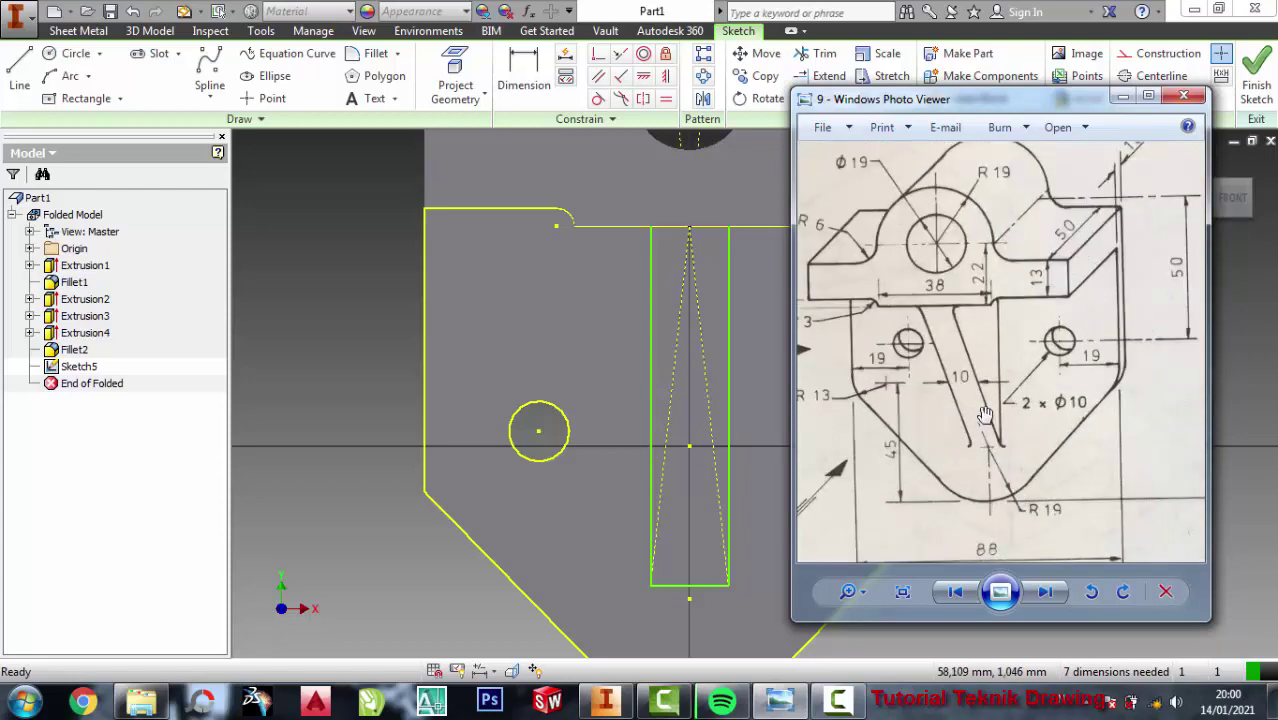
scroll(985, 415, "down", 2)
scroll(985, 415, "up", 1)
scroll(985, 415, "down", 1)
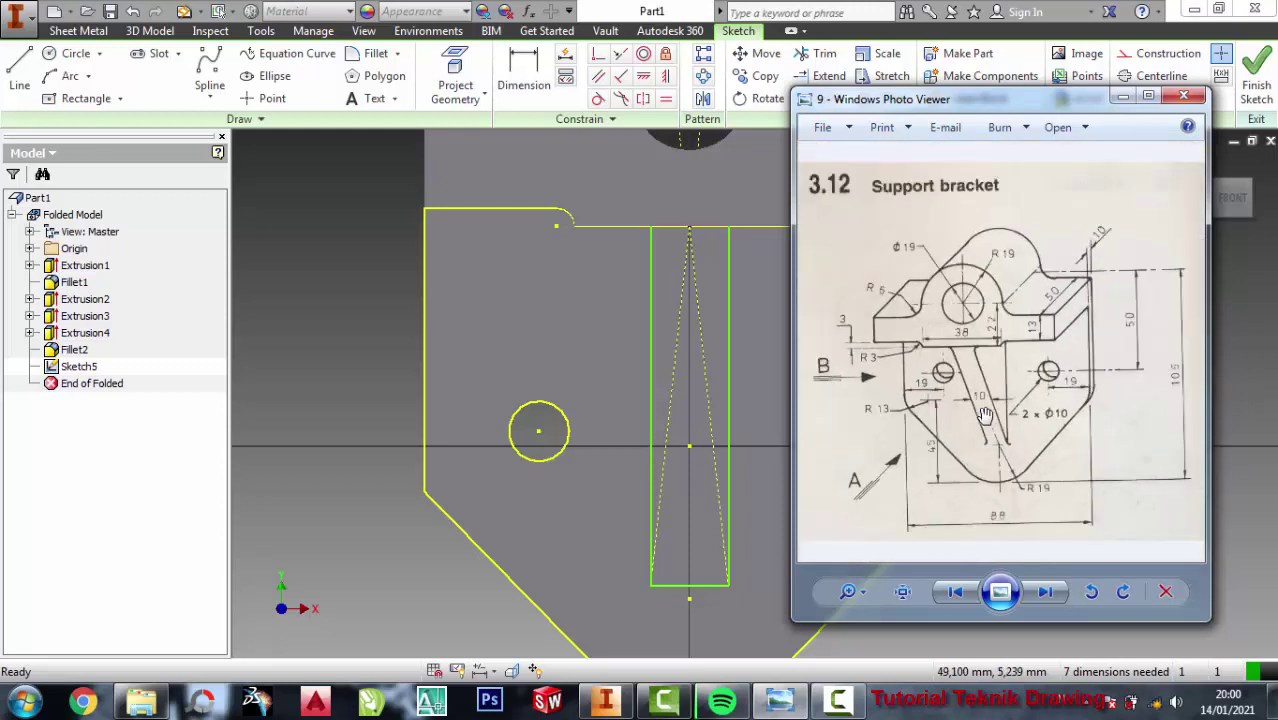
scroll(1015, 483, "up", 1)
scroll(997, 513, "up", 1)
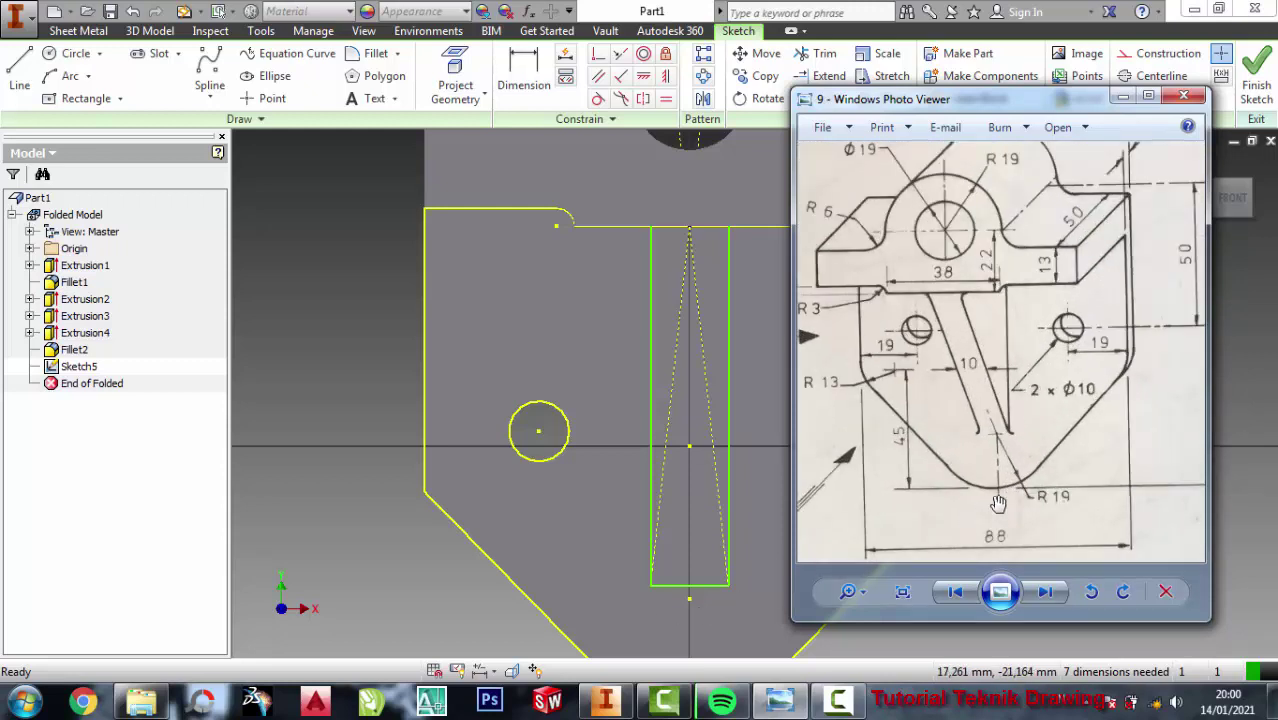
scroll(999, 450, "up", 2)
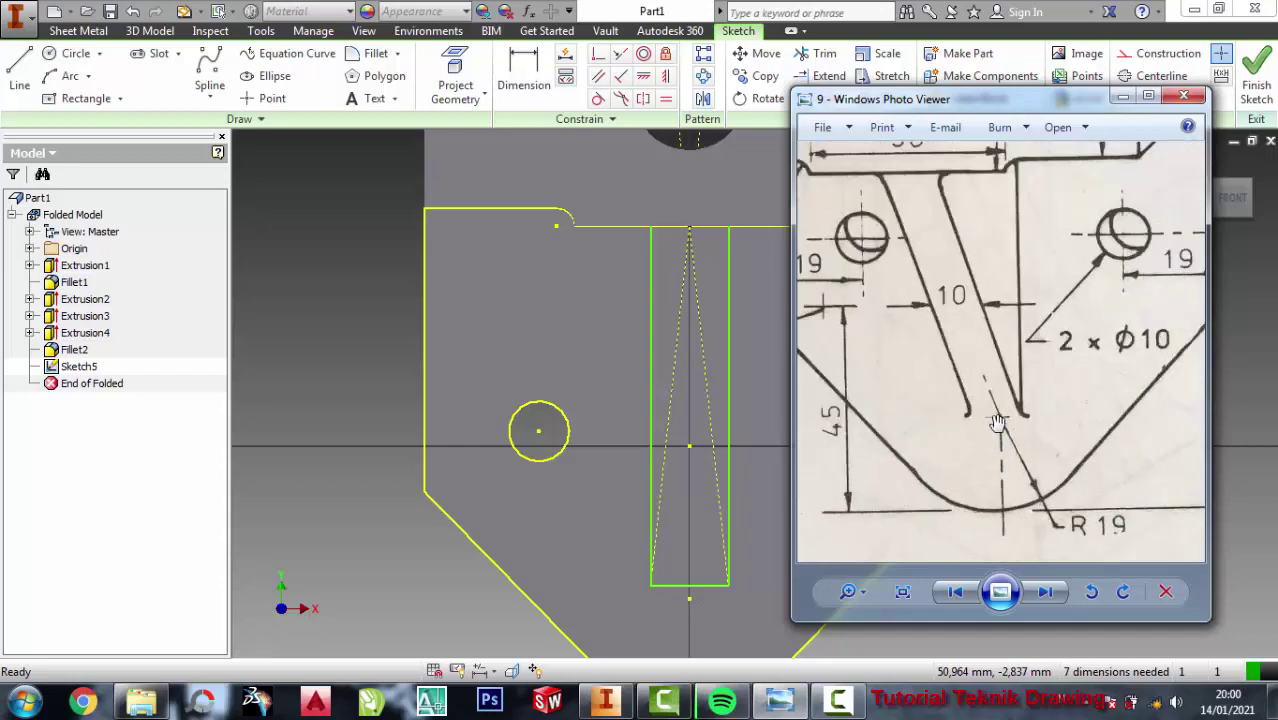
scroll(990, 430, "up", 1)
scroll(979, 410, "up", 1)
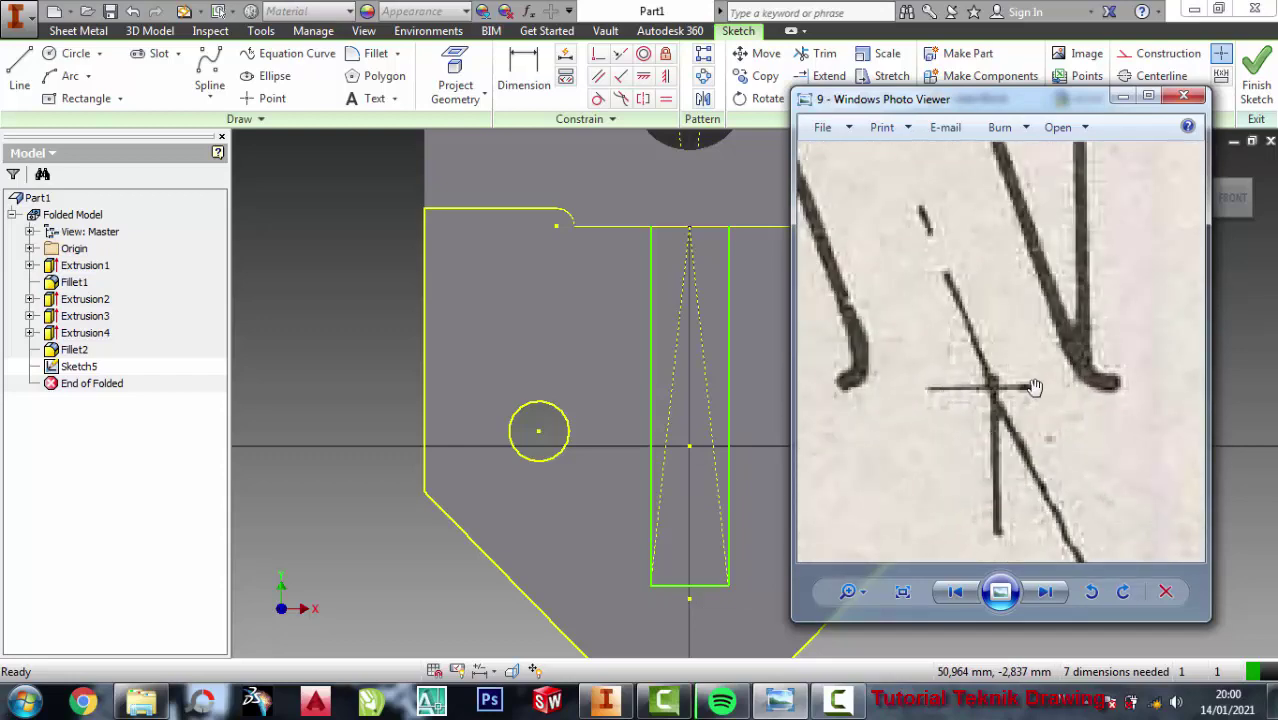
scroll(960, 398, "down", 1)
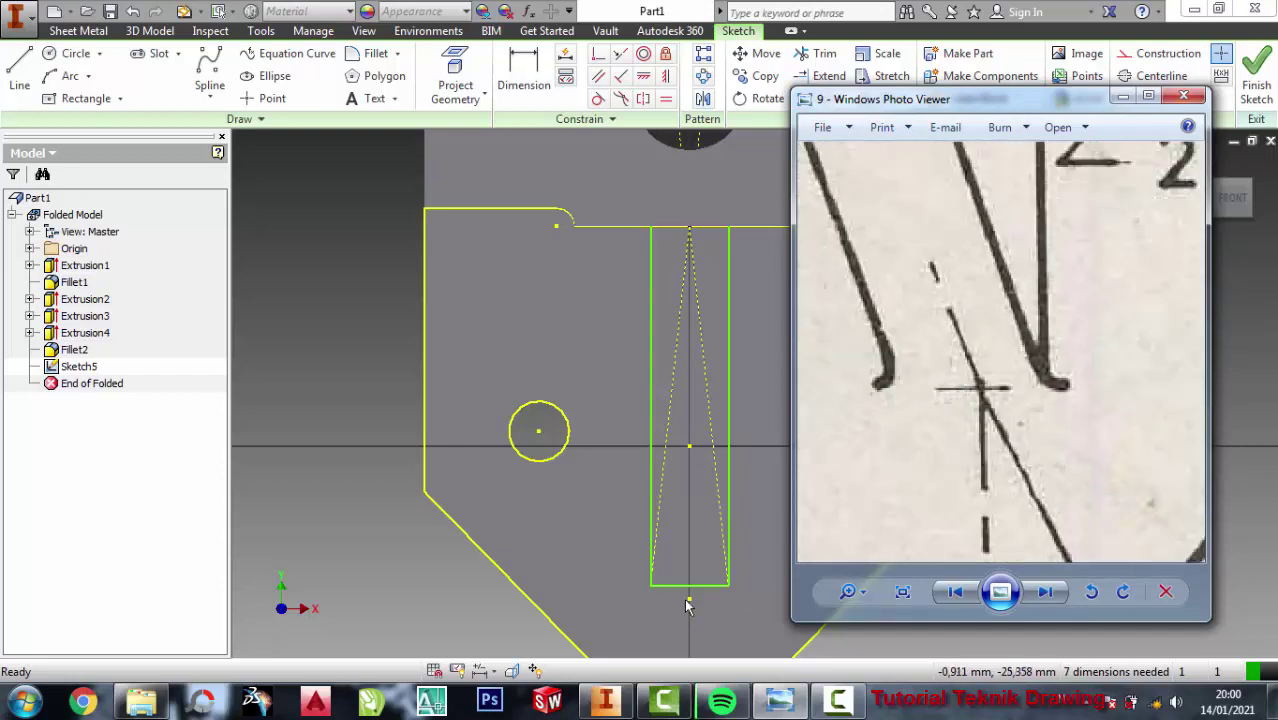
- Drag the centred rectangle's bottom edge slightly lower in the Inventor sketch
left_click(341, 340)
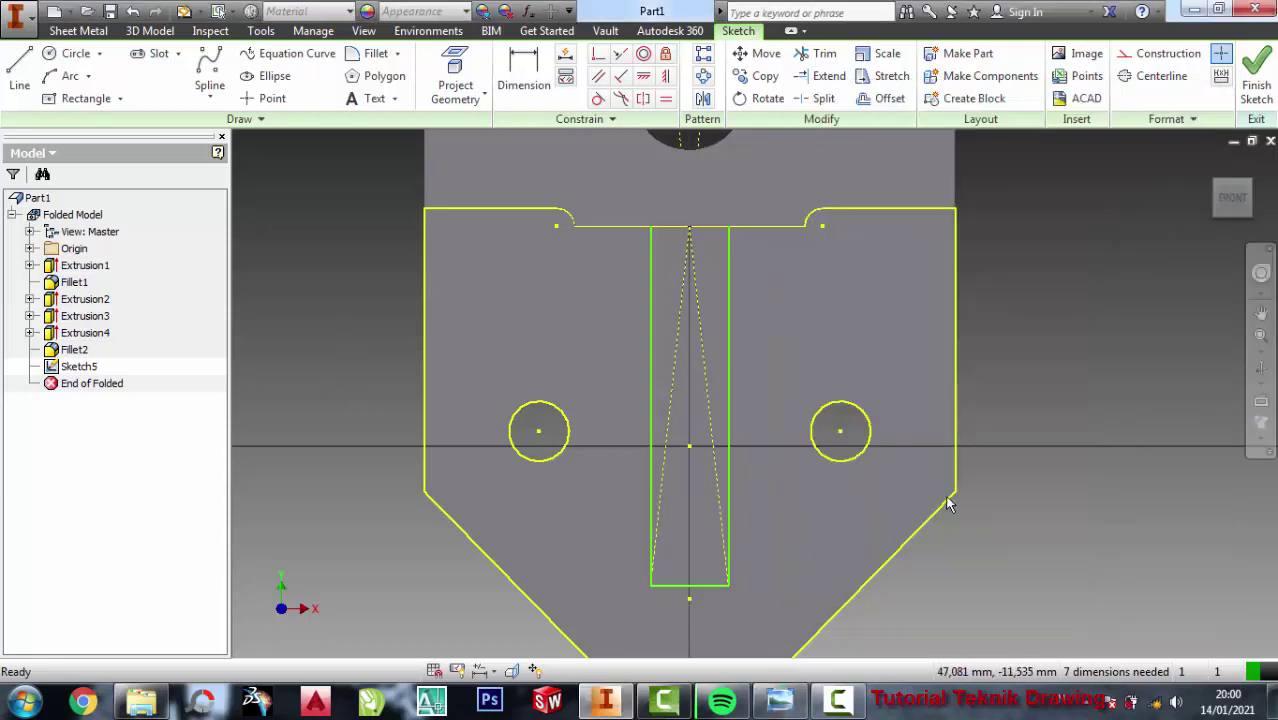
scroll(864, 488, "up", 5)
scroll(864, 488, "down", 6)
scroll(804, 534, "up", 2)
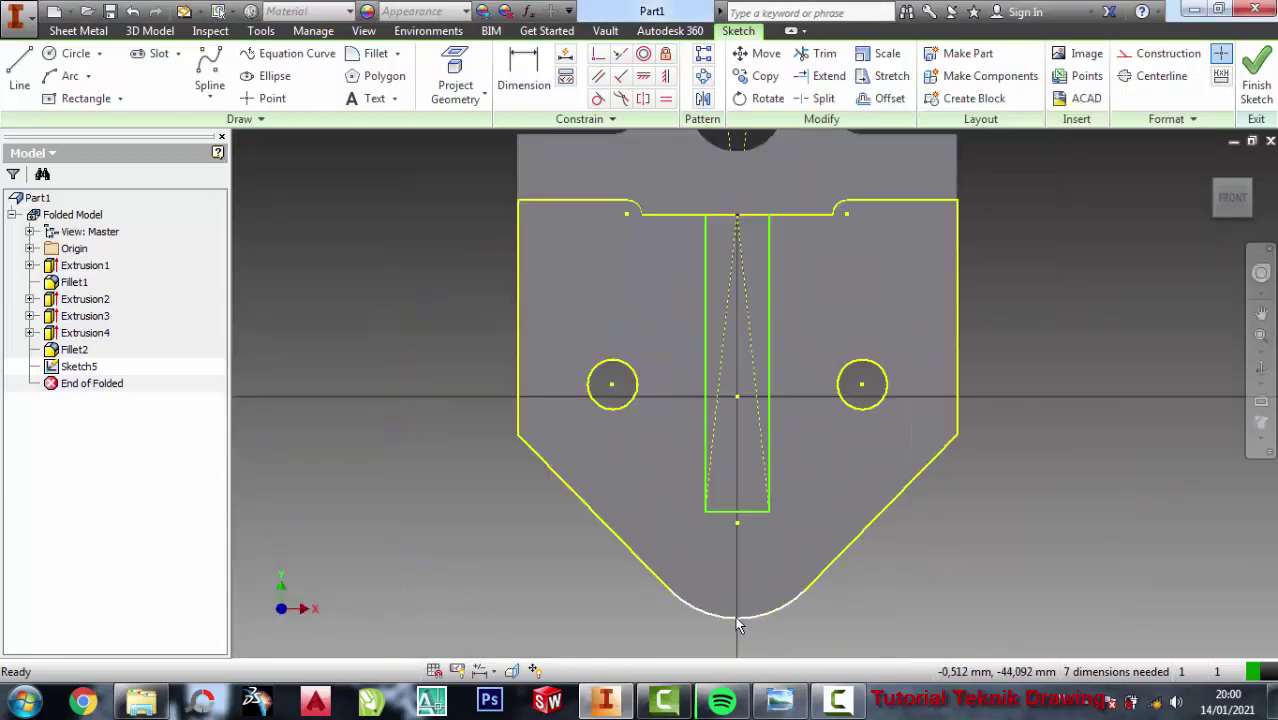
scroll(741, 618, "up", 3)
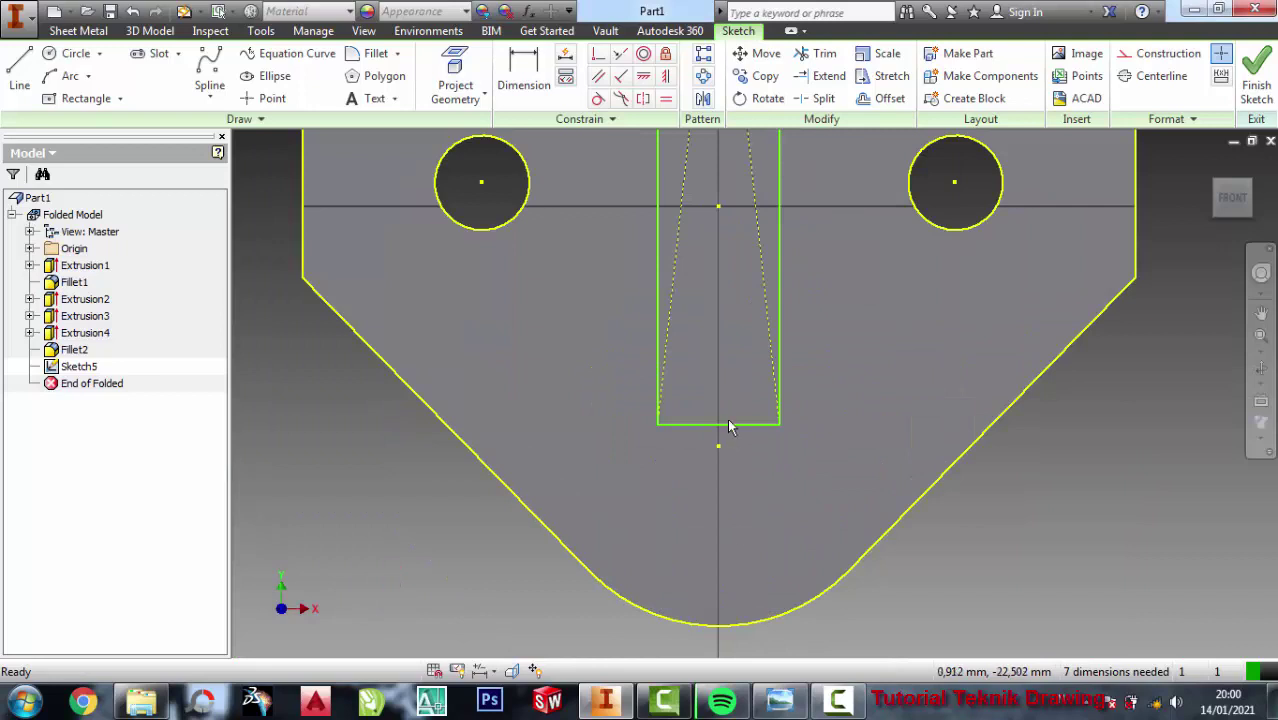
left_click_drag(729, 433, 734, 453)
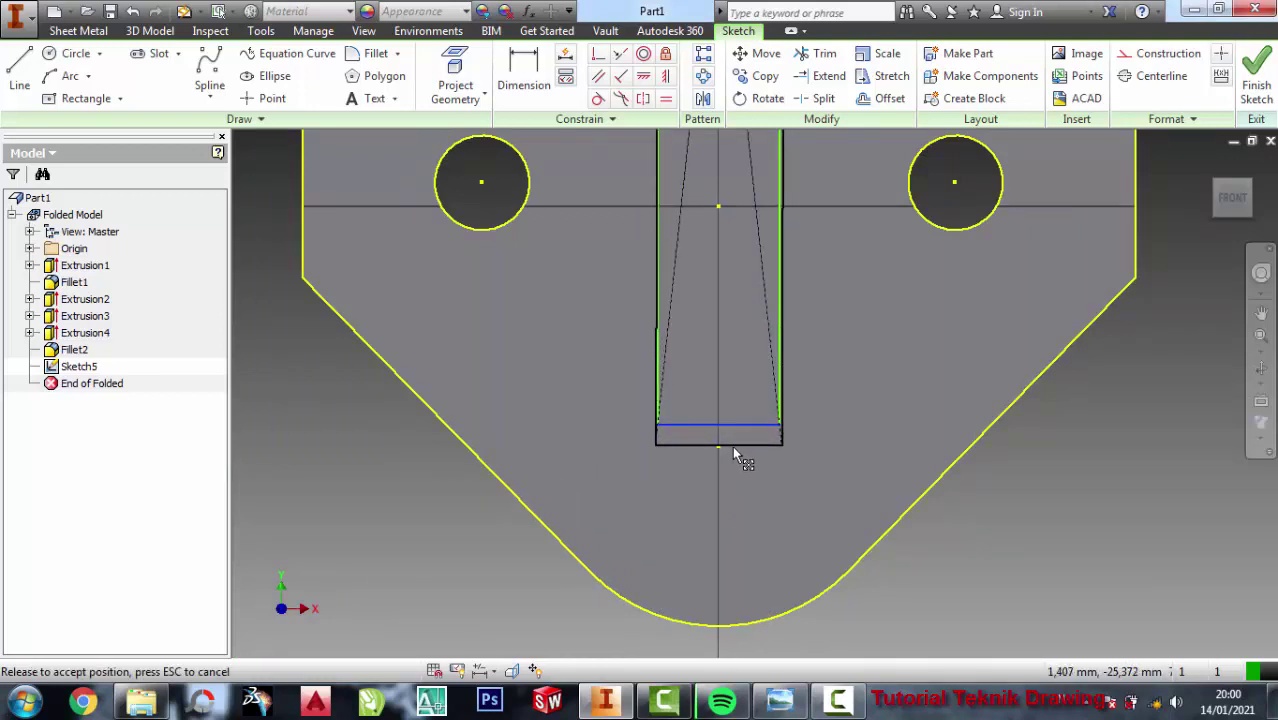
left_click_drag(734, 449, 735, 450)
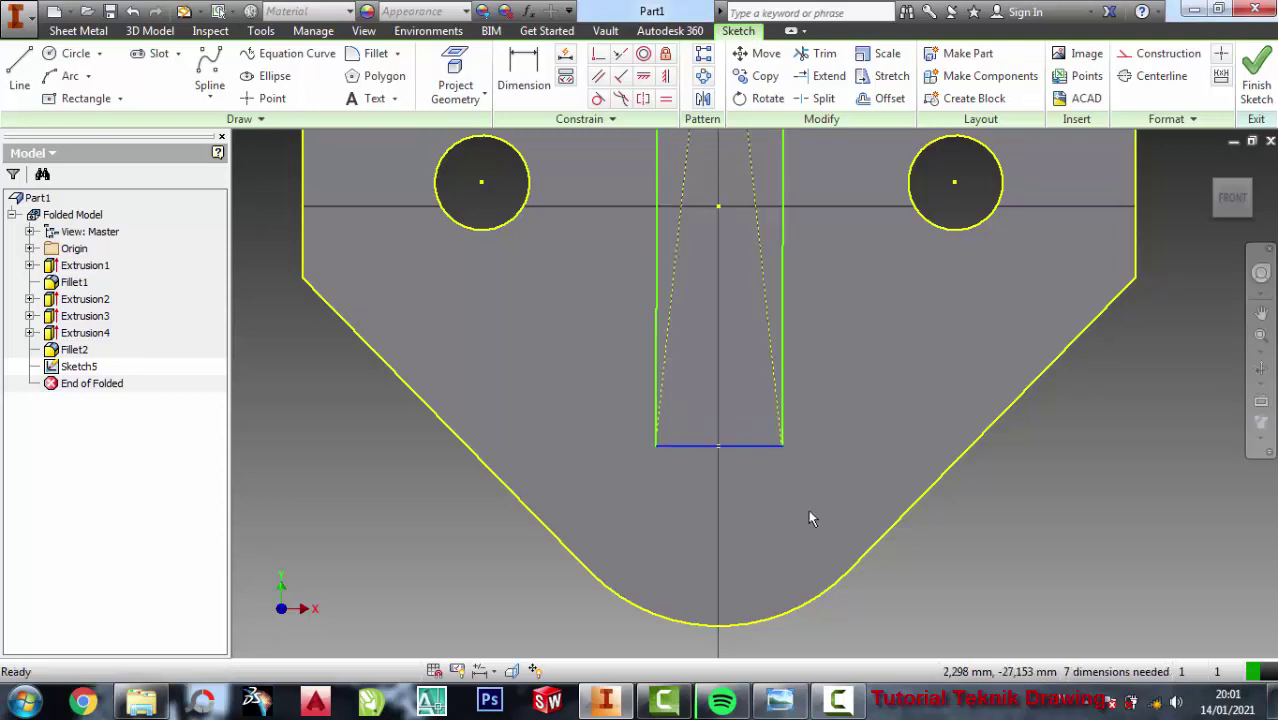
left_click(1057, 560)
- Bring the reference drawing back up beside the sketch
scroll(759, 465, "down", 3)
scroll(765, 430, "up", 2)
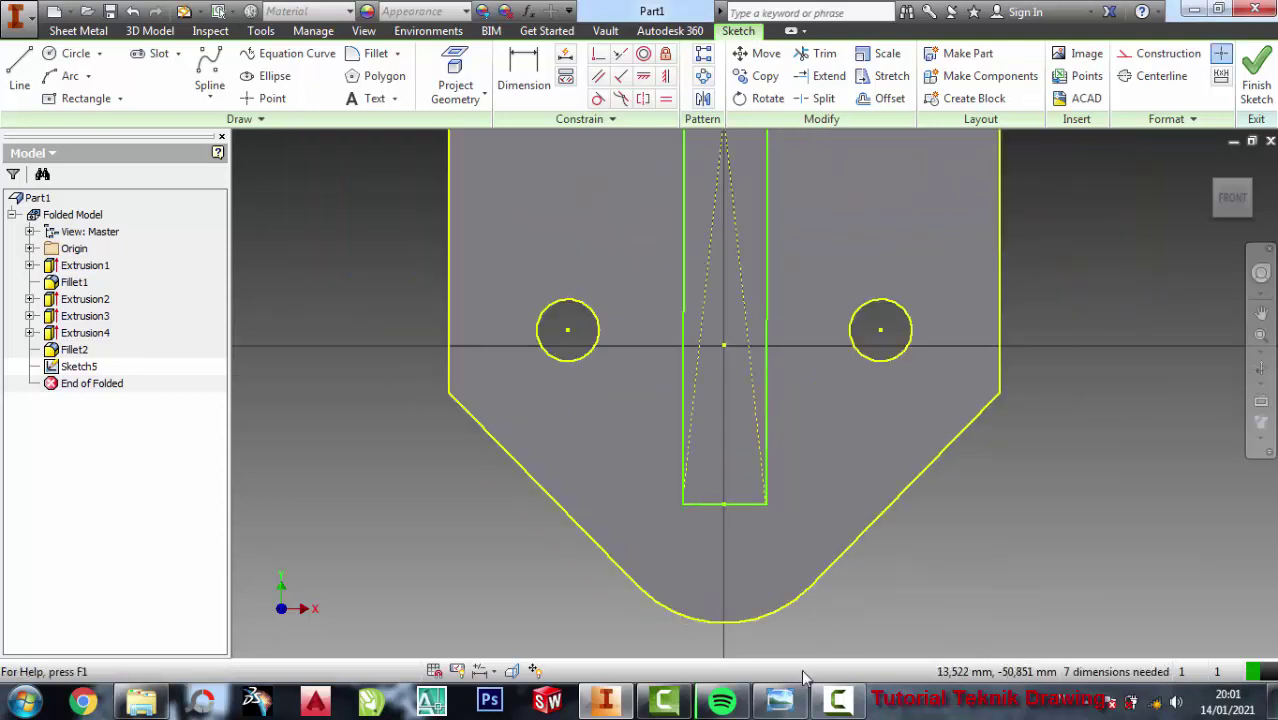
left_click(780, 700)
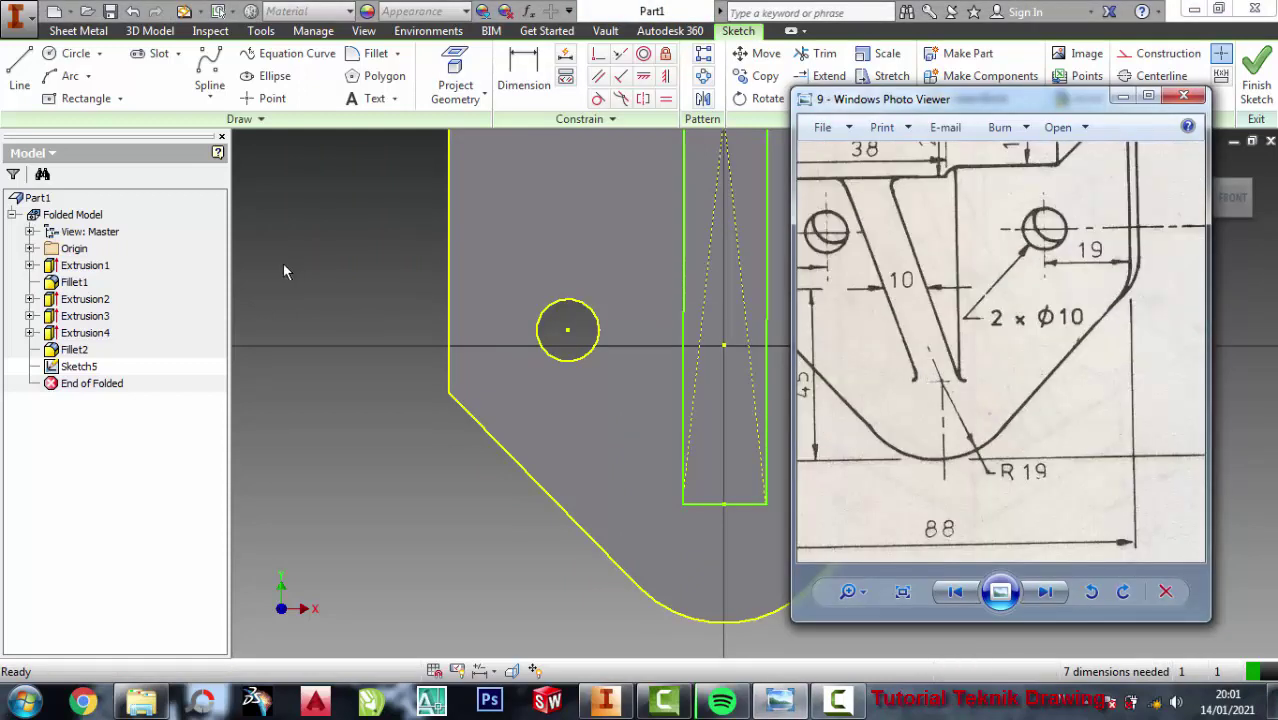
left_click(331, 231)
left_click(523, 75)
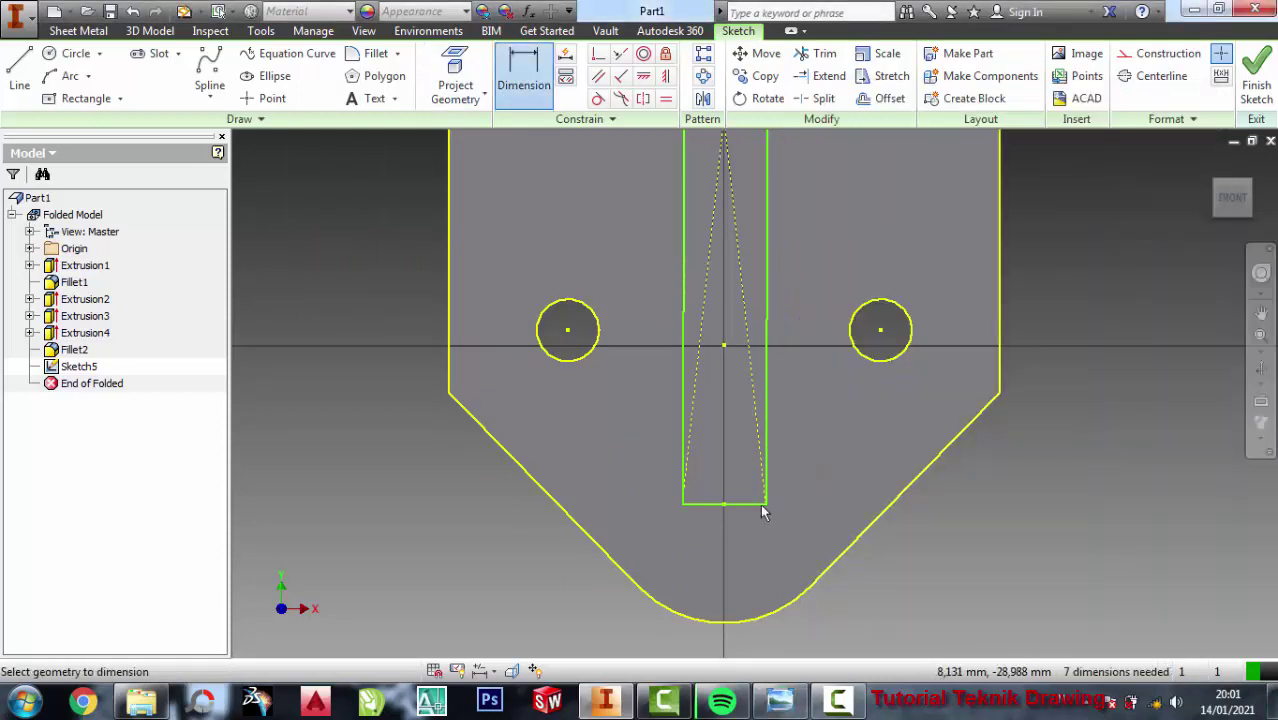
- Try a 10 width dimension on the slot's bottom edge, then undo it
left_click(746, 504)
left_click(737, 529)
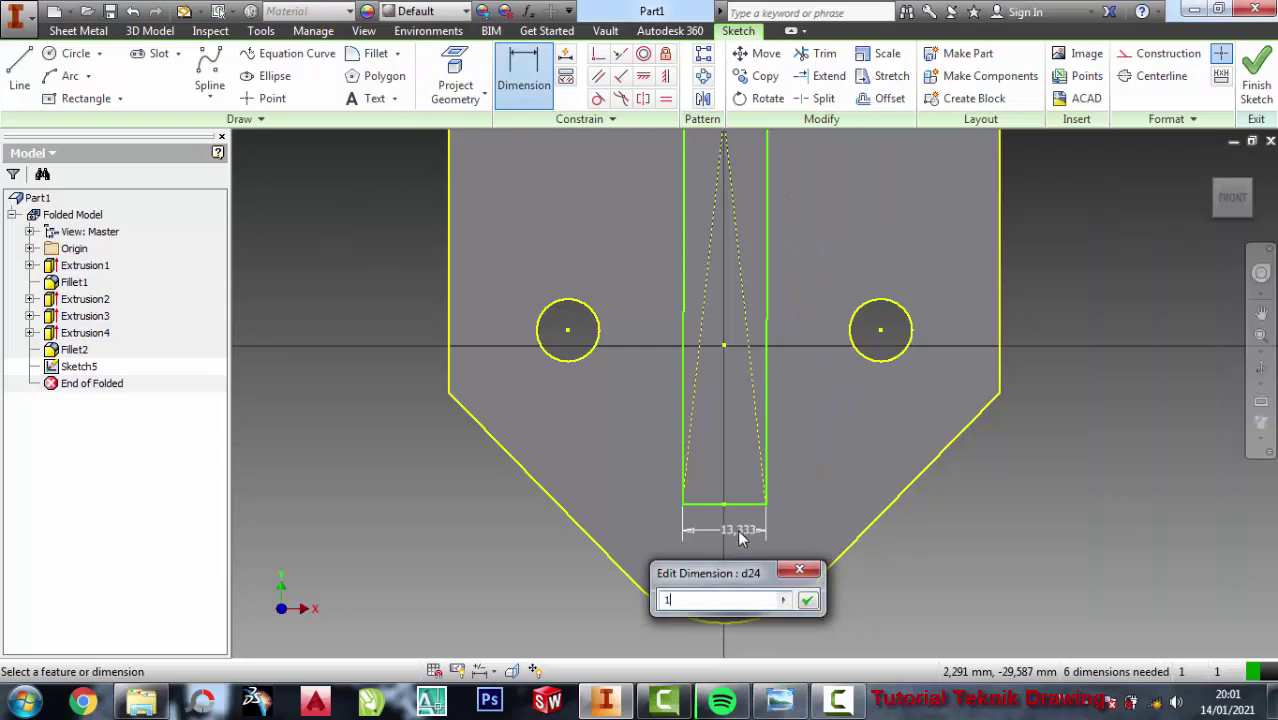
left_click(808, 601)
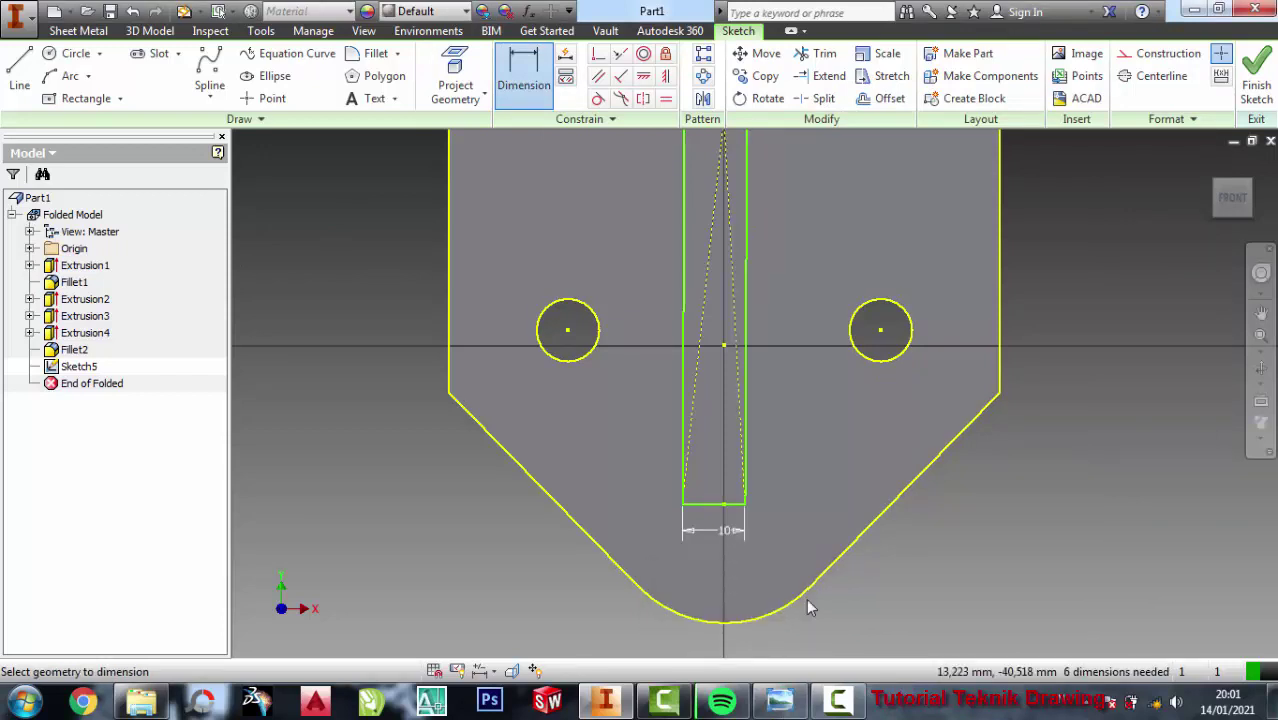
scroll(788, 494, "down", 5)
scroll(787, 497, "up", 5)
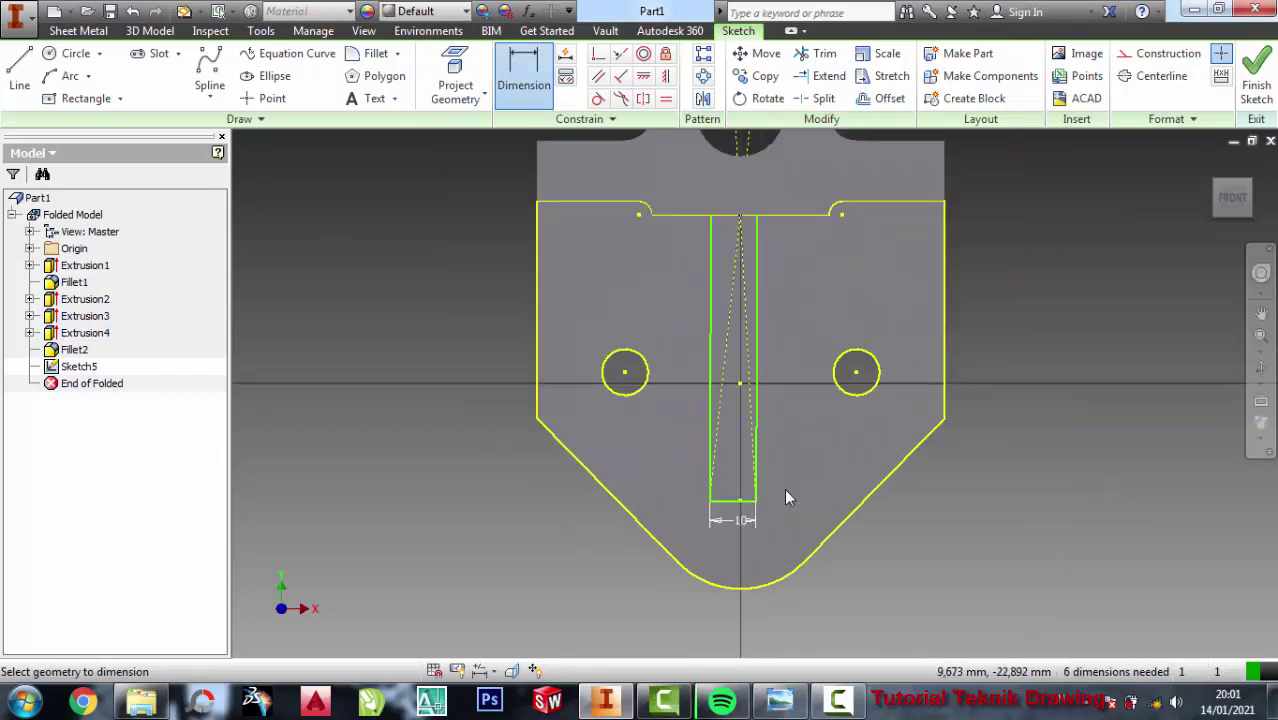
key("ctrl+z")
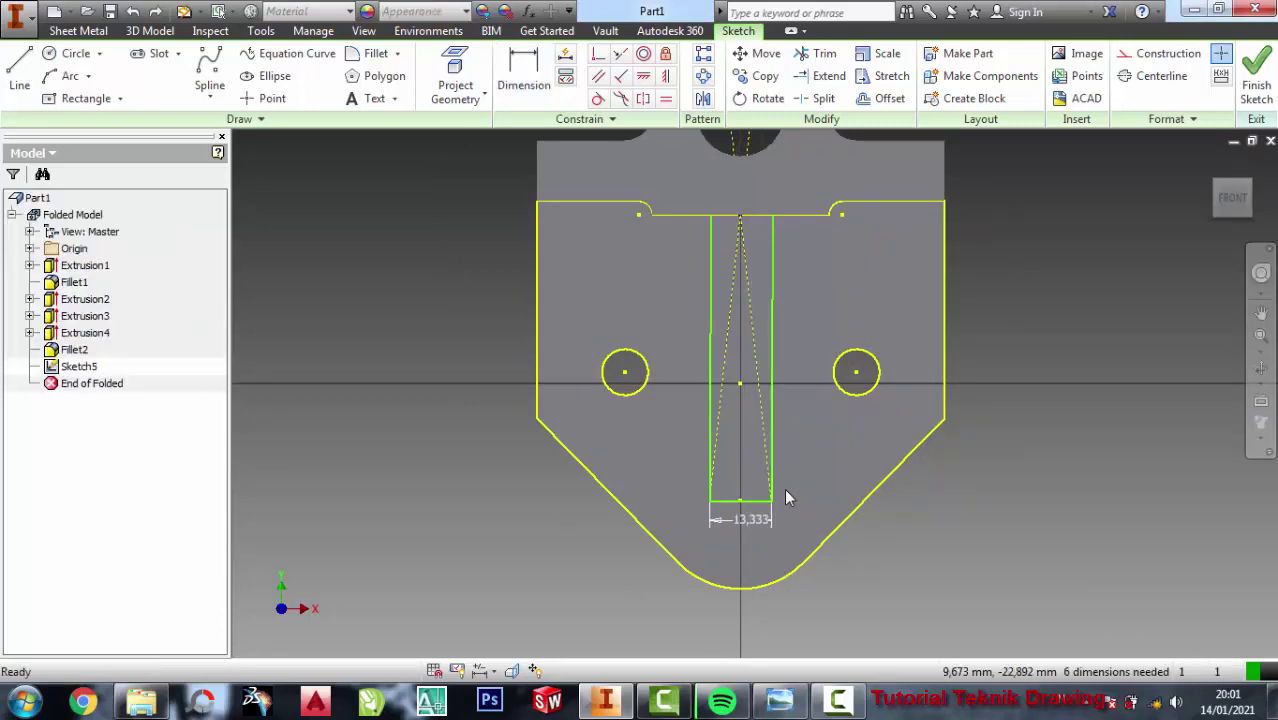
left_click(524, 75)
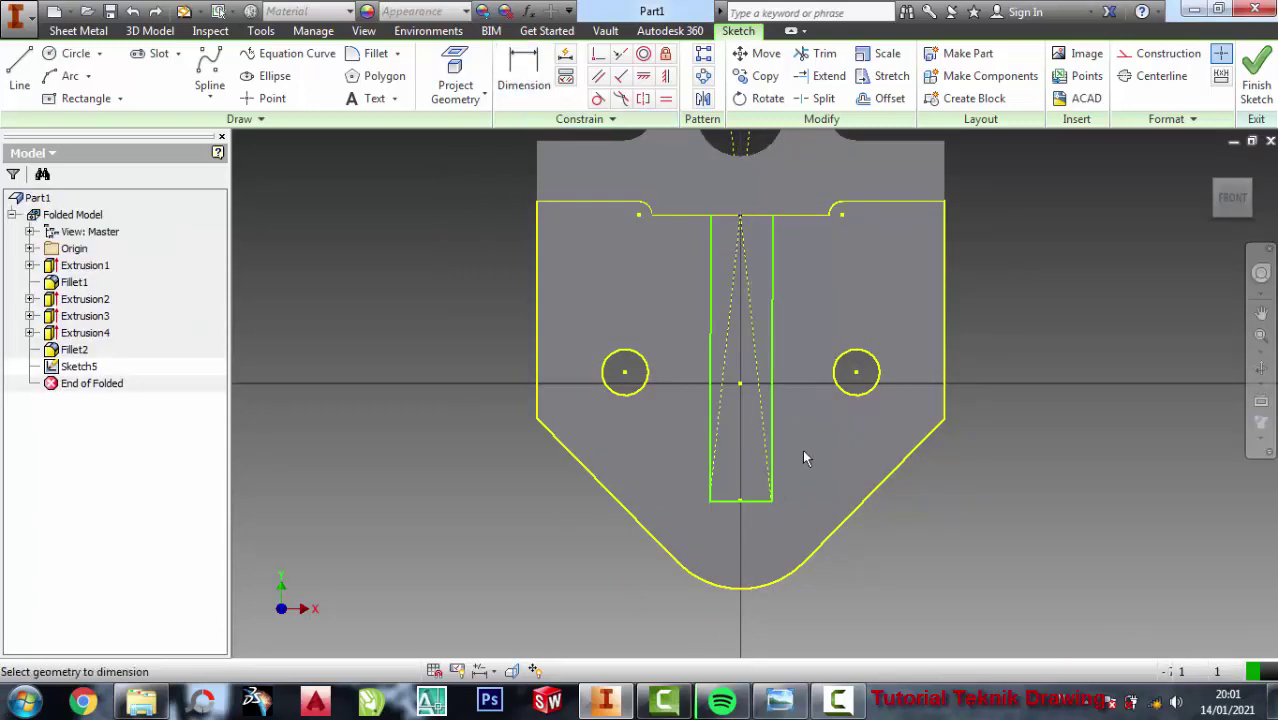
scroll(800, 447, "down", 2)
scroll(717, 371, "up", 5)
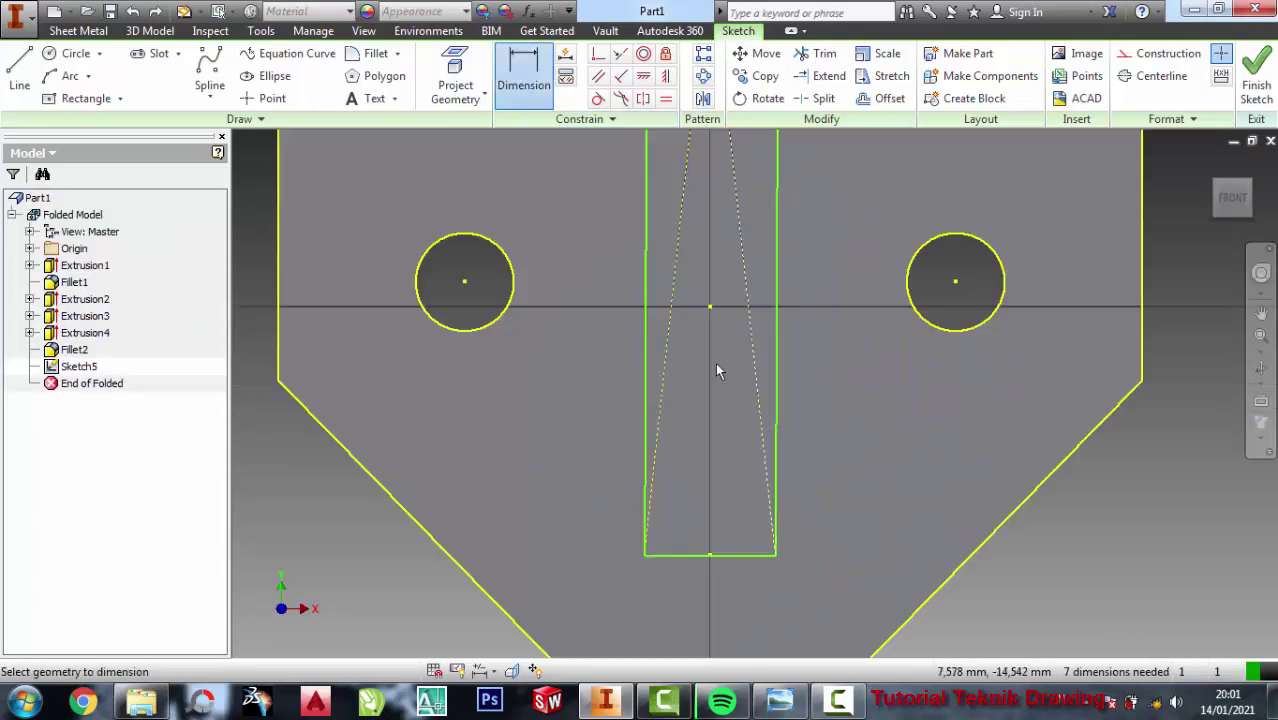
- Dimension the slot 5 from its centre point to each side edge and finish the sketch
left_click(709, 308)
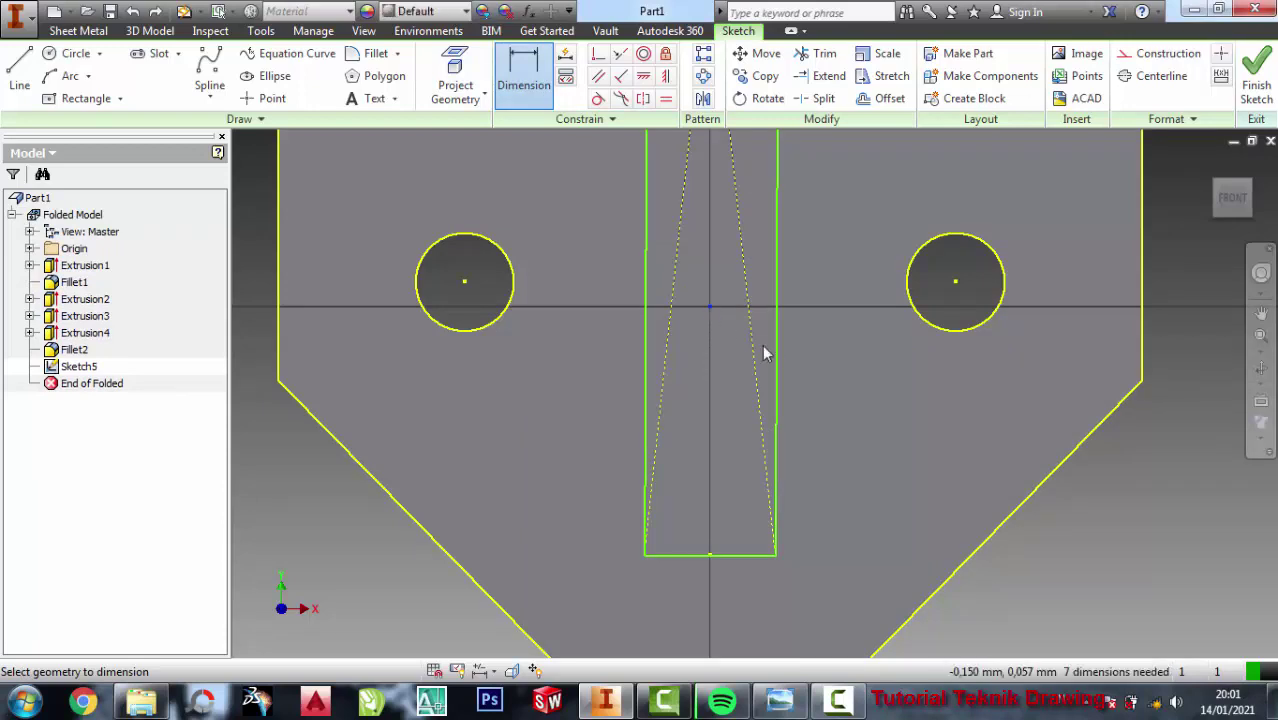
left_click(776, 342)
left_click(733, 346)
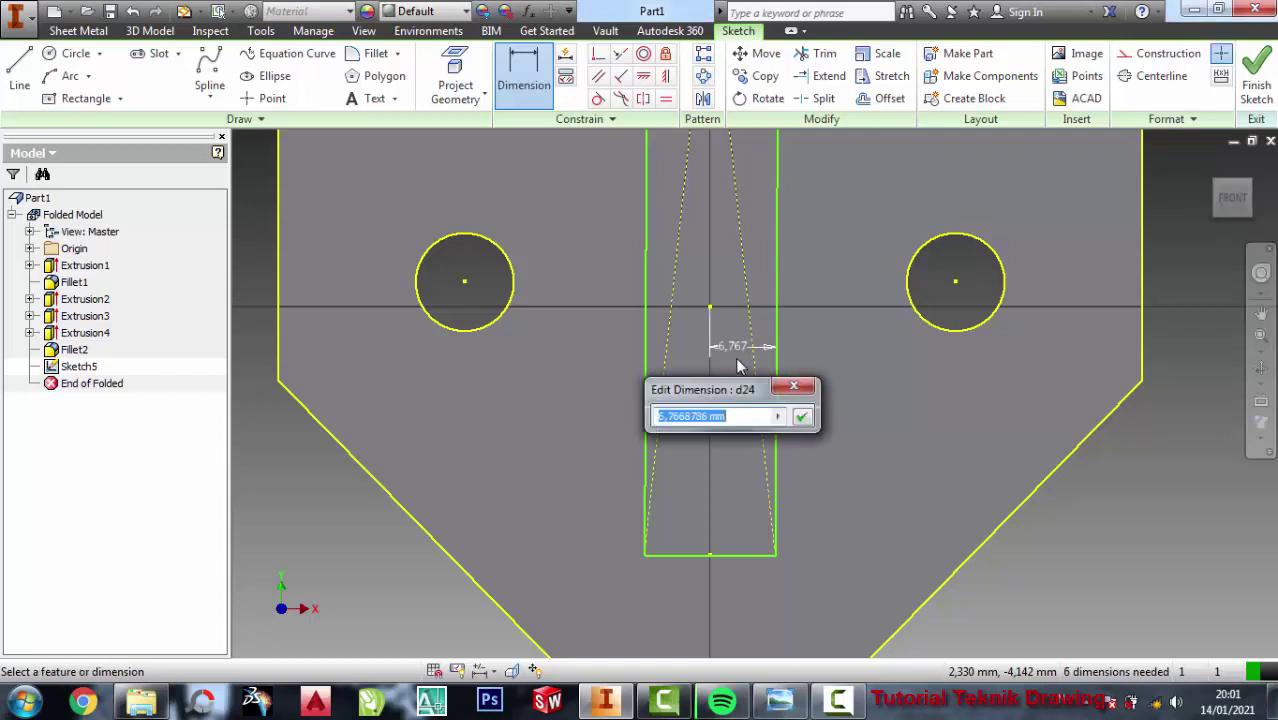
type("5")
left_click(803, 417)
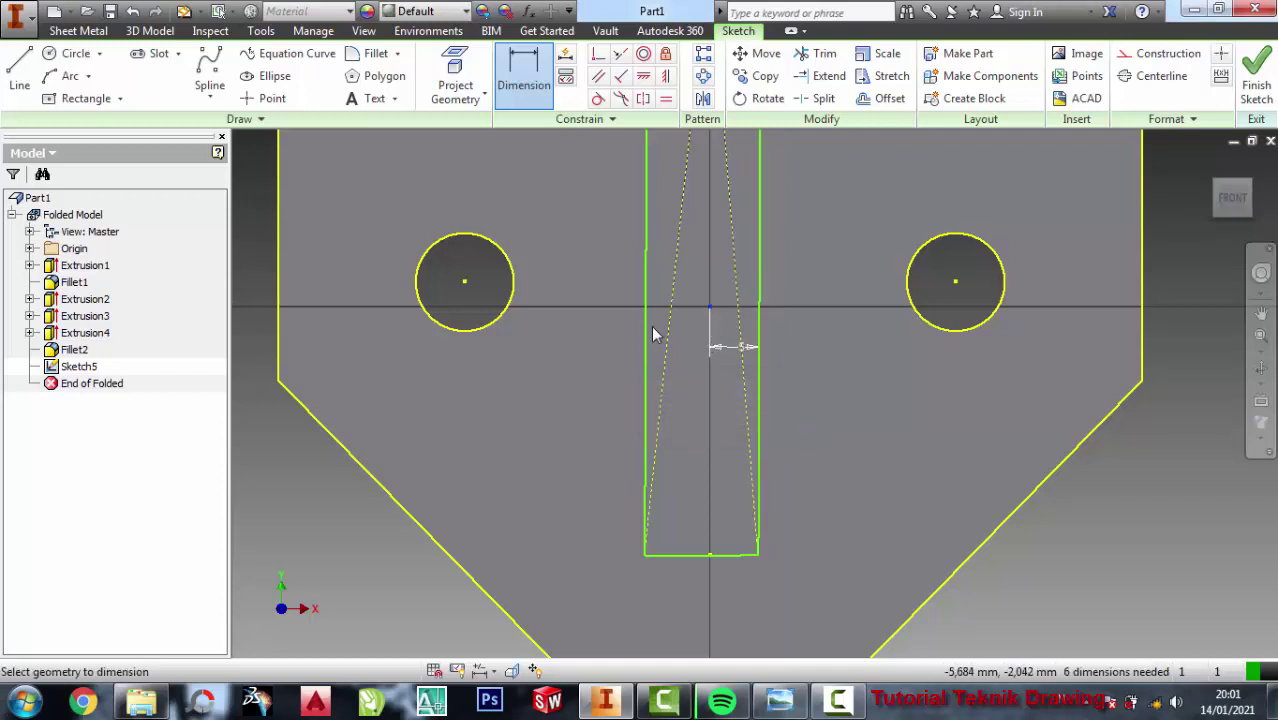
left_click(646, 325)
left_click(709, 308)
left_click(677, 333)
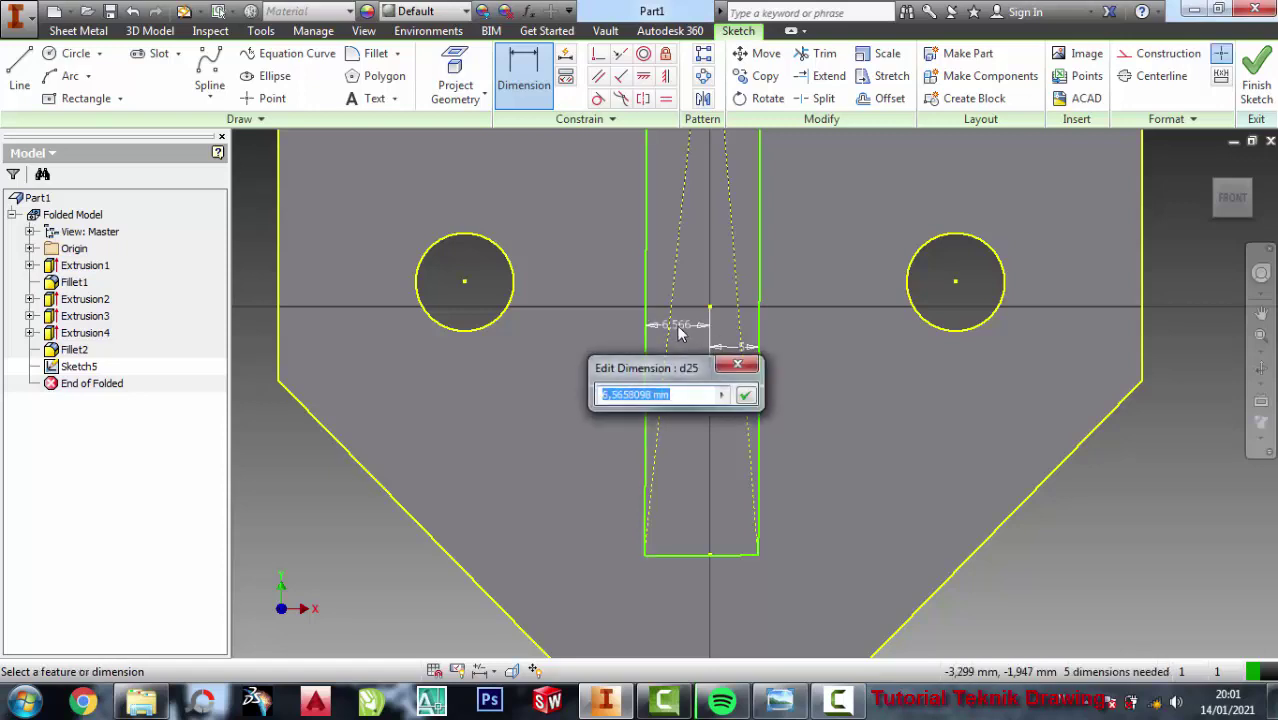
type("5")
left_click(746, 396)
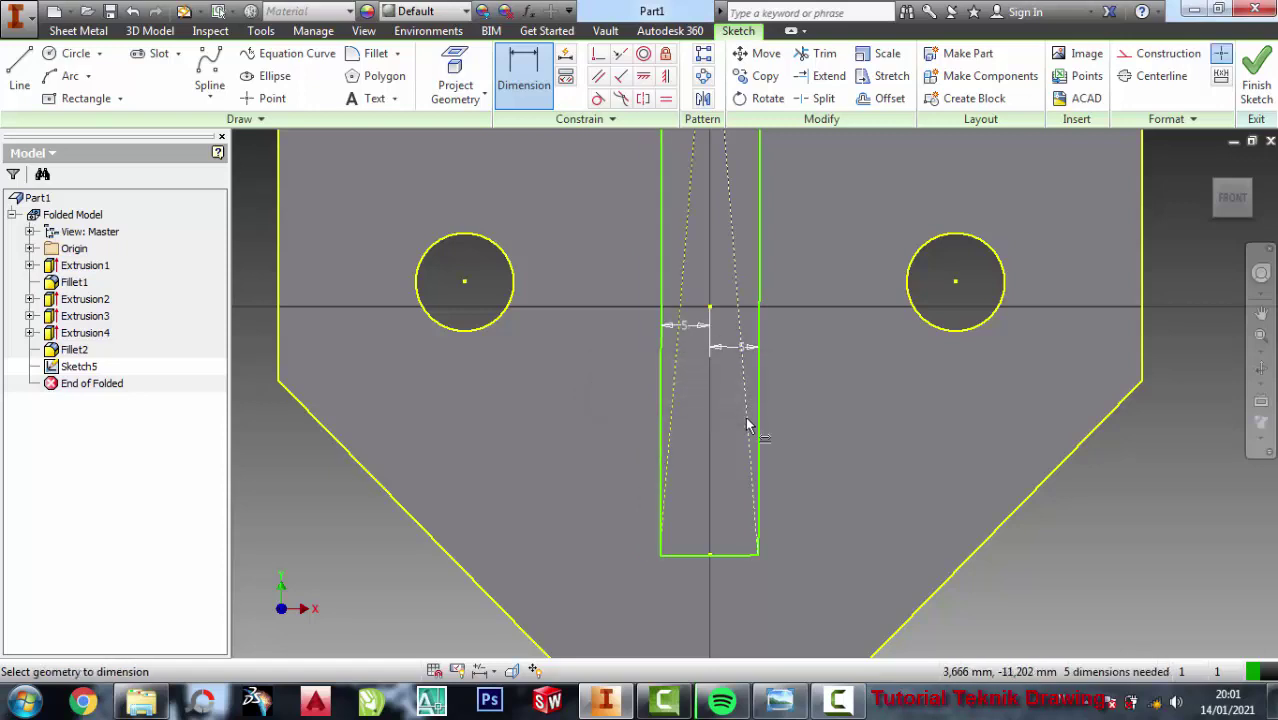
scroll(755, 392, "down", 5)
scroll(752, 340, "up", 3)
scroll(662, 382, "down", 3)
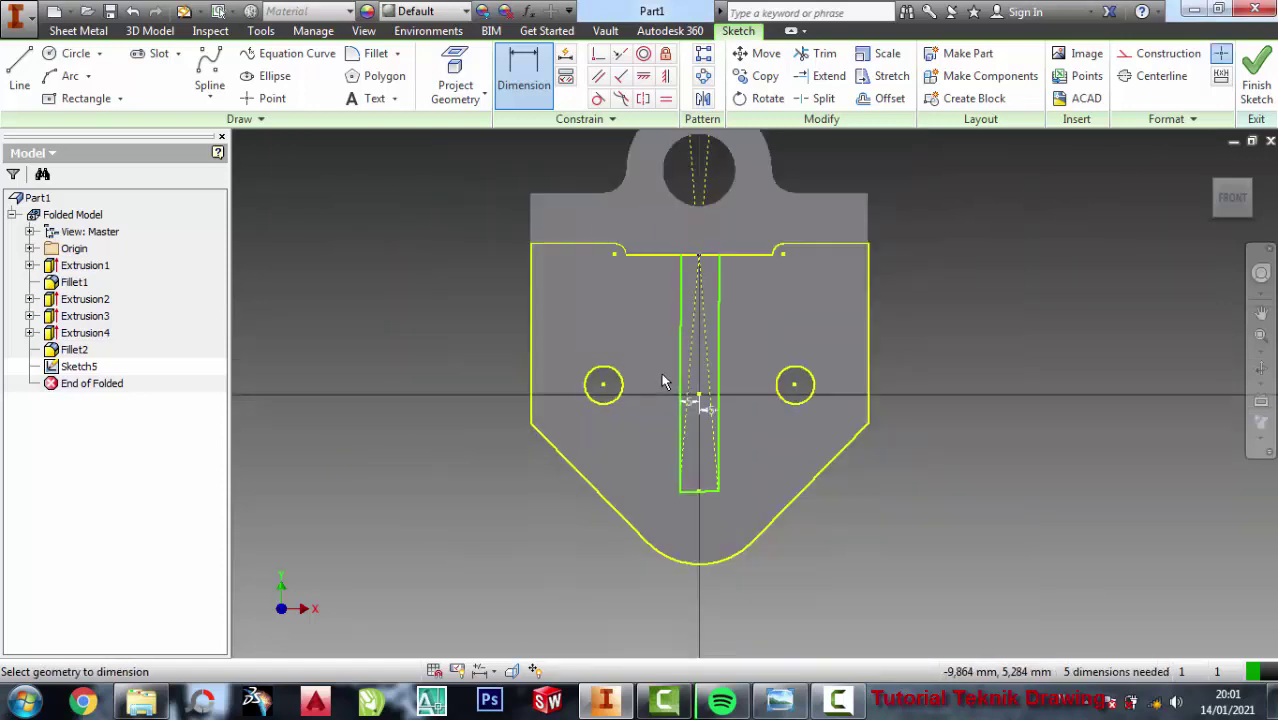
left_click(1256, 75)
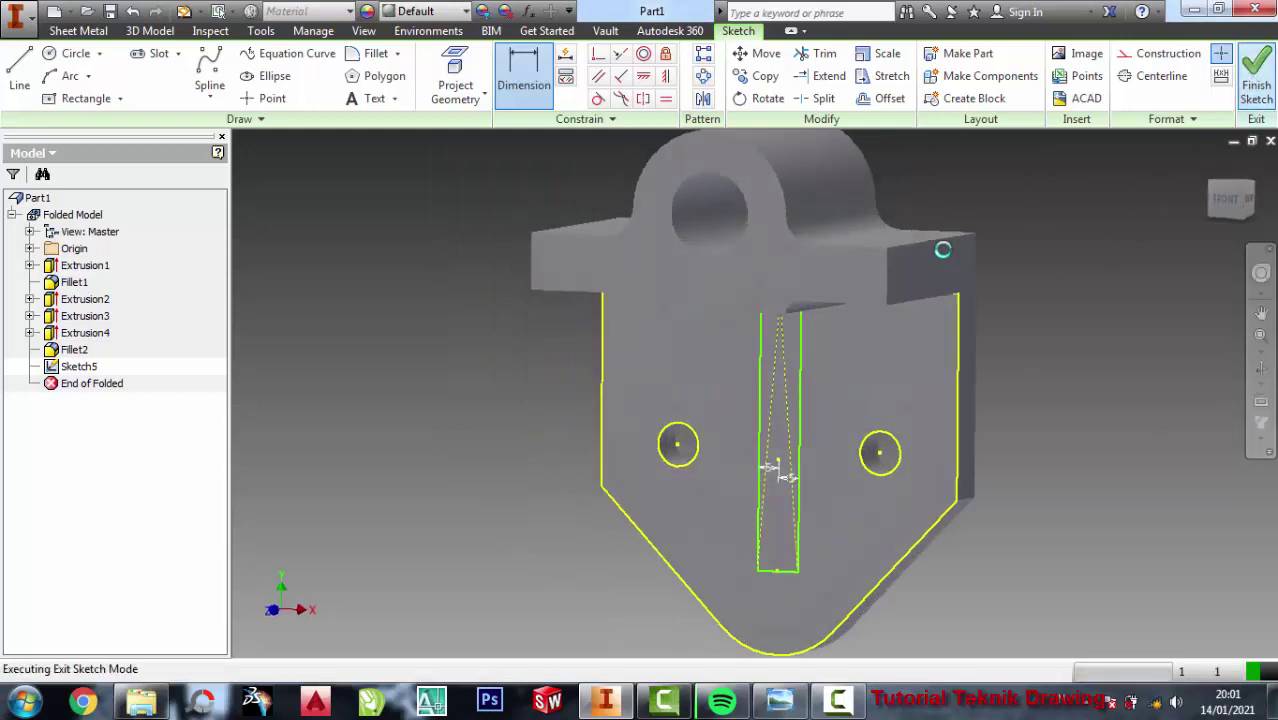
- Extrude the narrow slot profile 4 mm into a vertical rib, Extrusion5, and inspect it
left_click(155, 72)
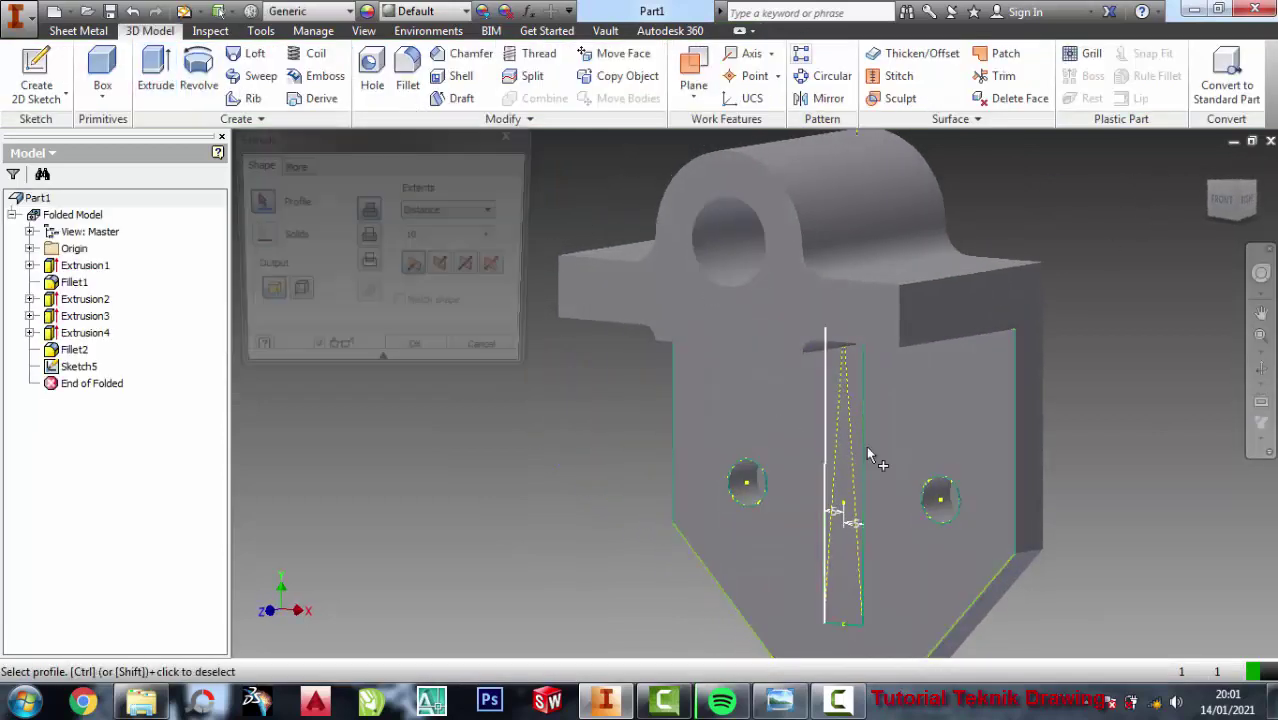
left_click(845, 450)
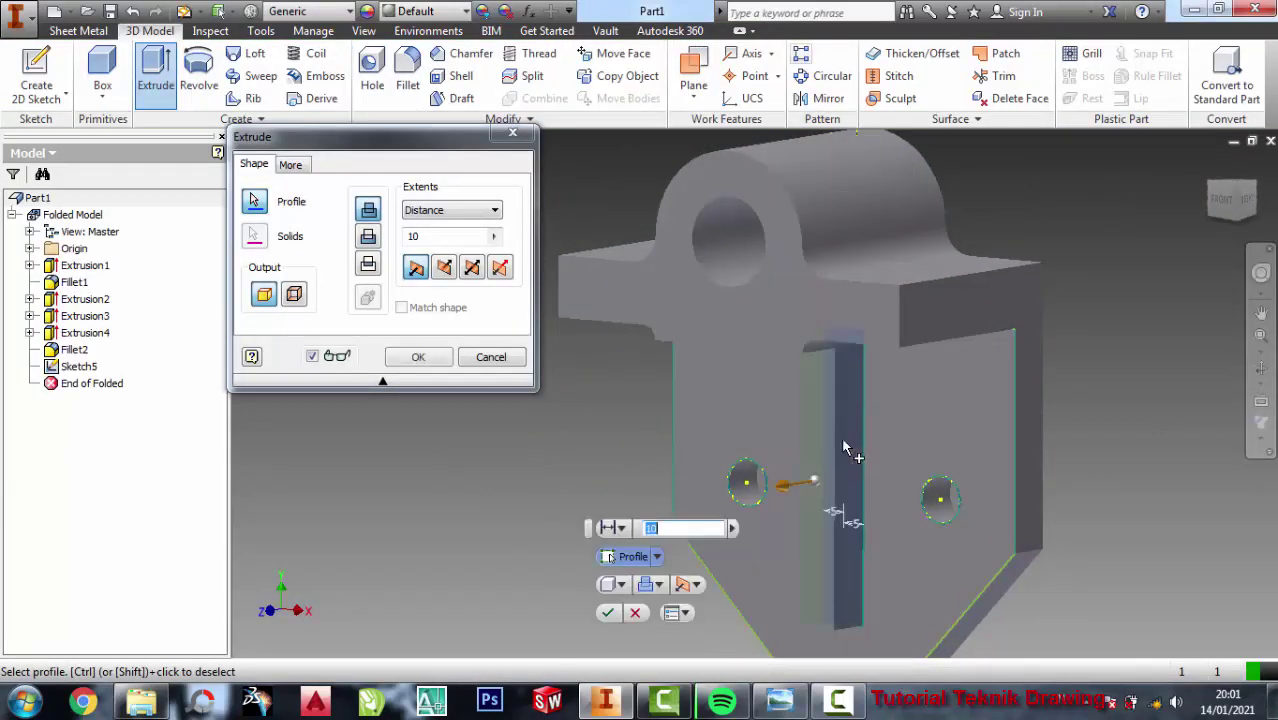
left_click(431, 234)
type("40")
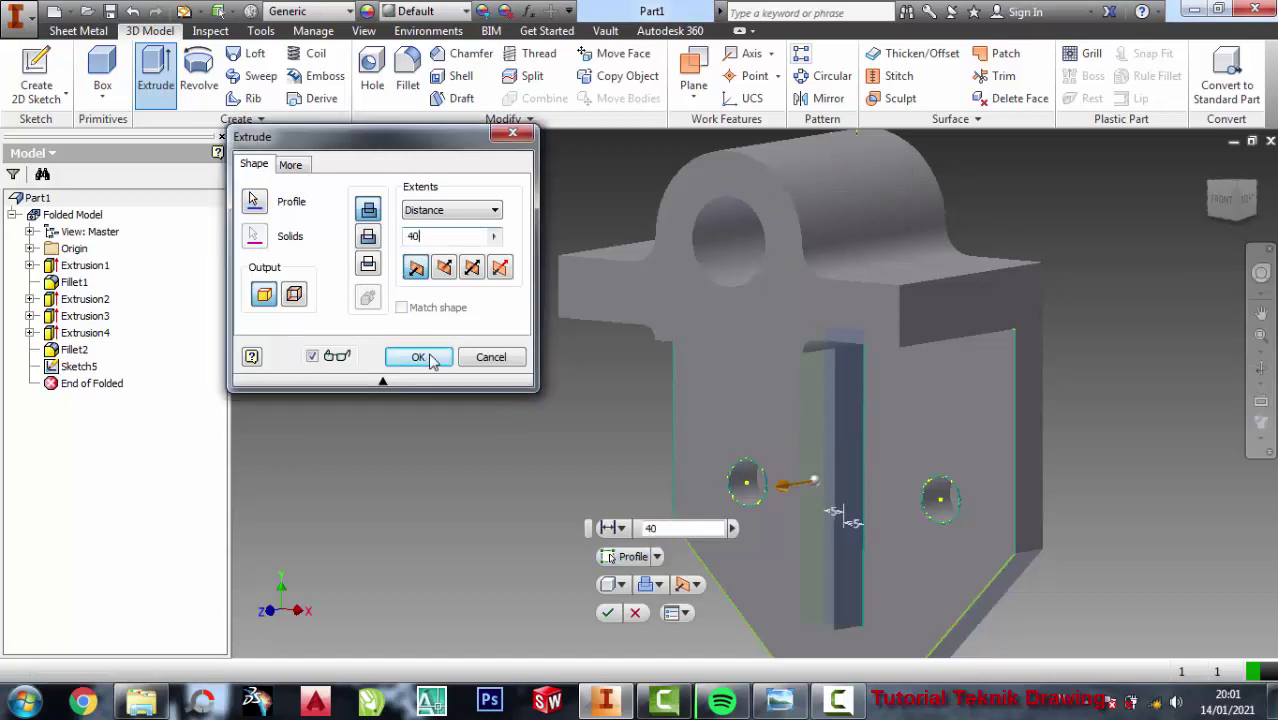
left_click(420, 357)
mouse_move(909, 421)
middle_mouse_down()
mouse_move(857, 357)
mouse_move(838, 401)
middle_mouse_up()
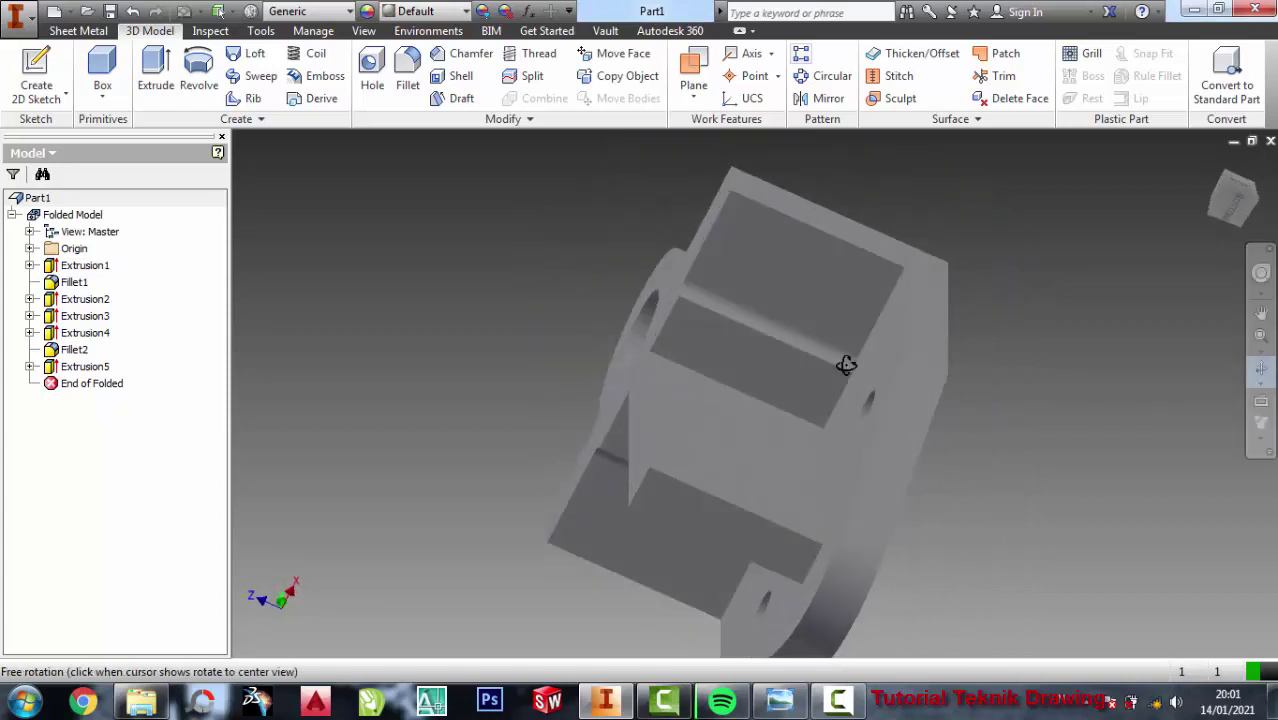
right_click(838, 401)
left_click(827, 319)
- Sketch a corner-to-corner diagonal line on the rib's side face
left_click(727, 380)
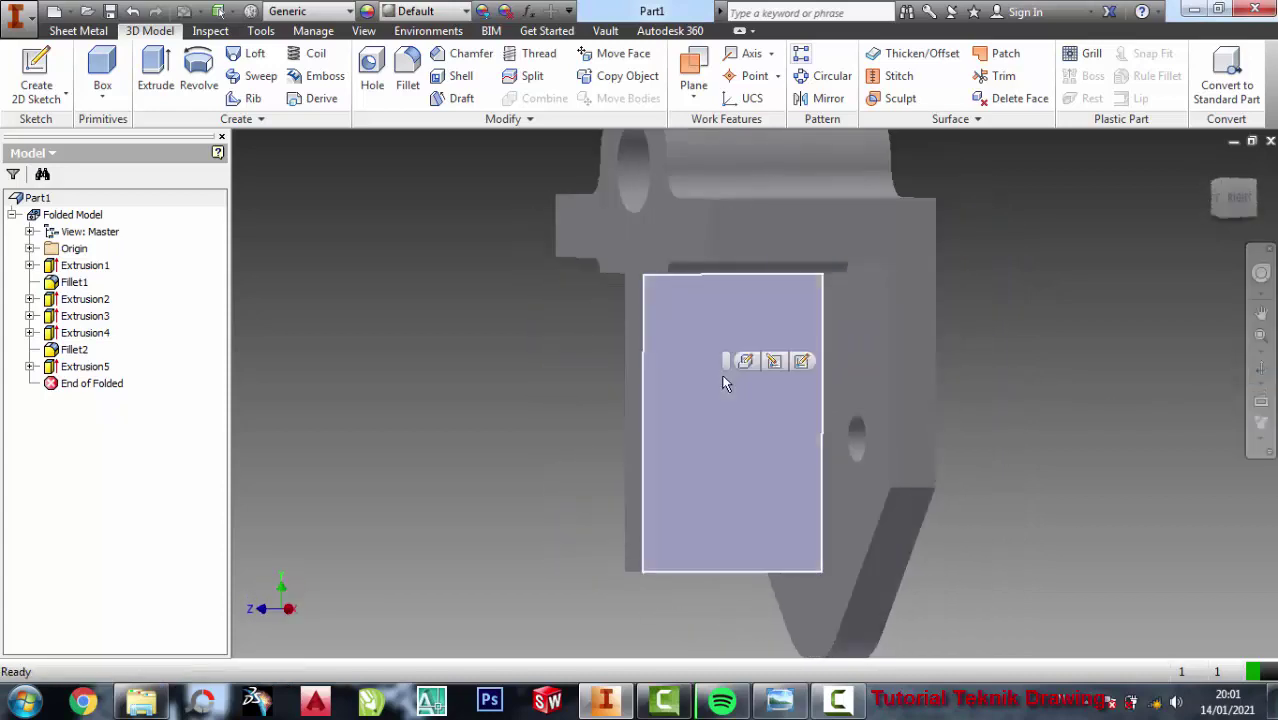
left_click(802, 362)
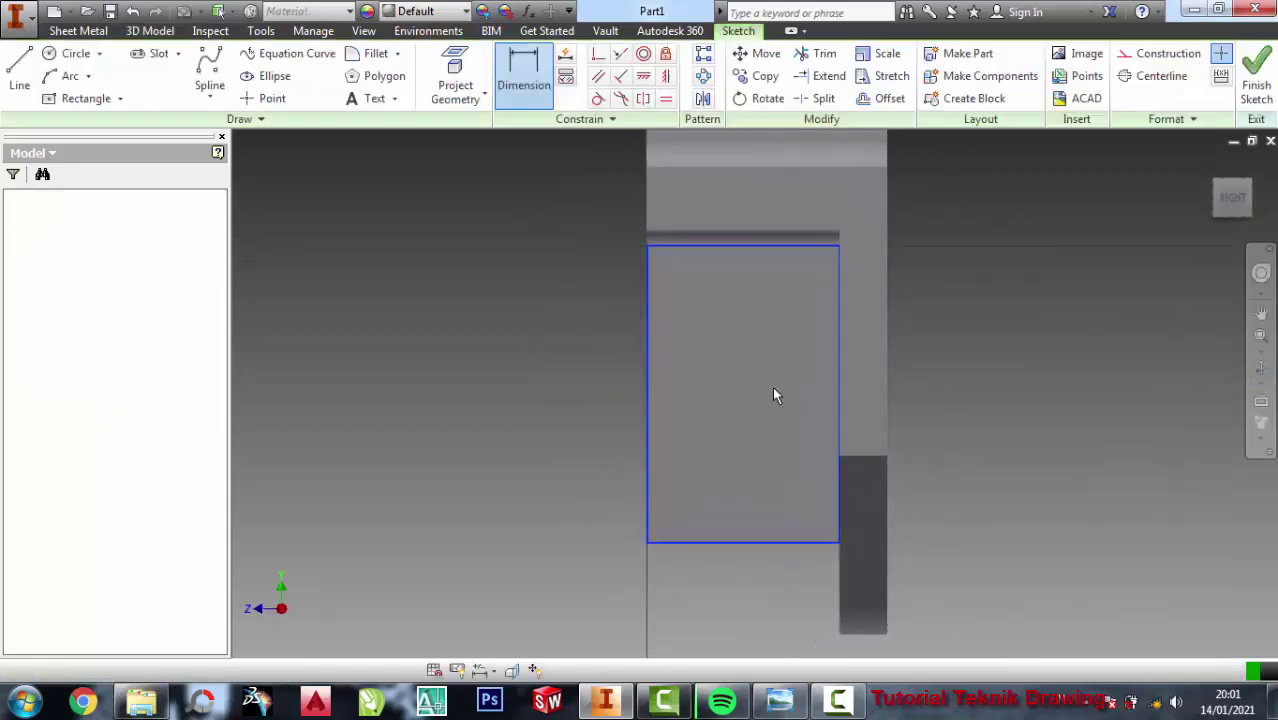
left_click(19, 70)
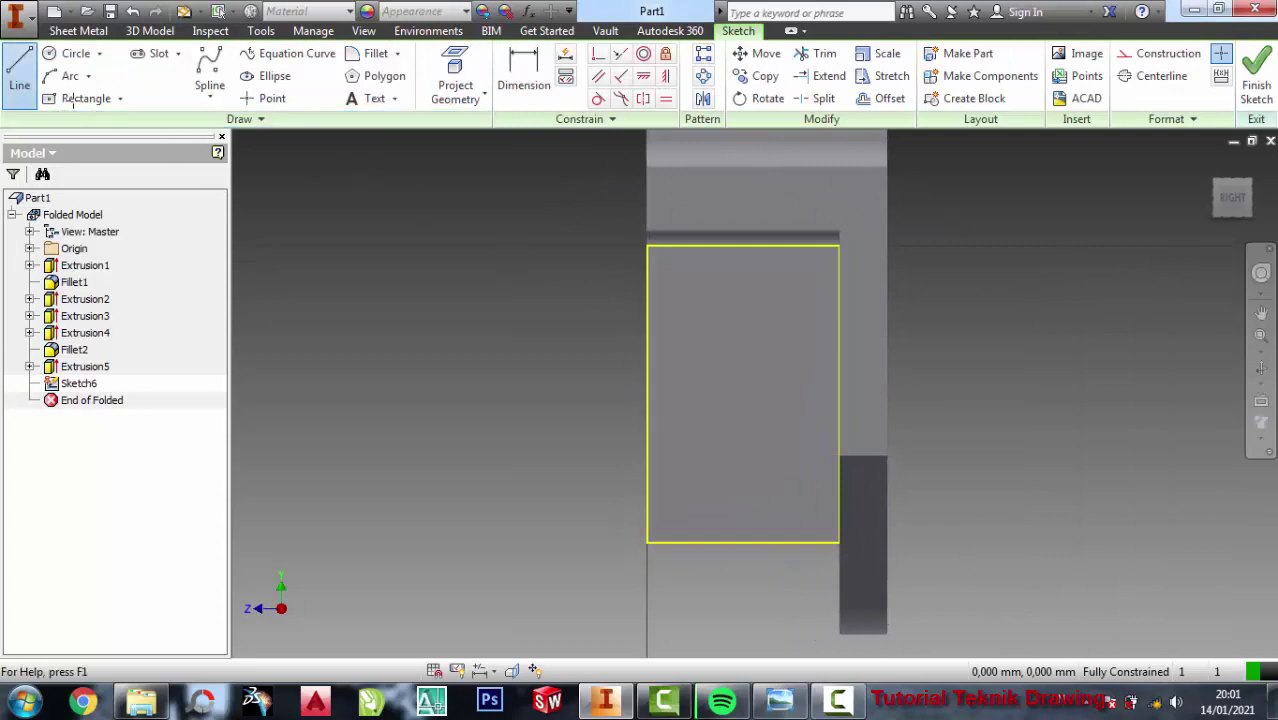
left_click(647, 244)
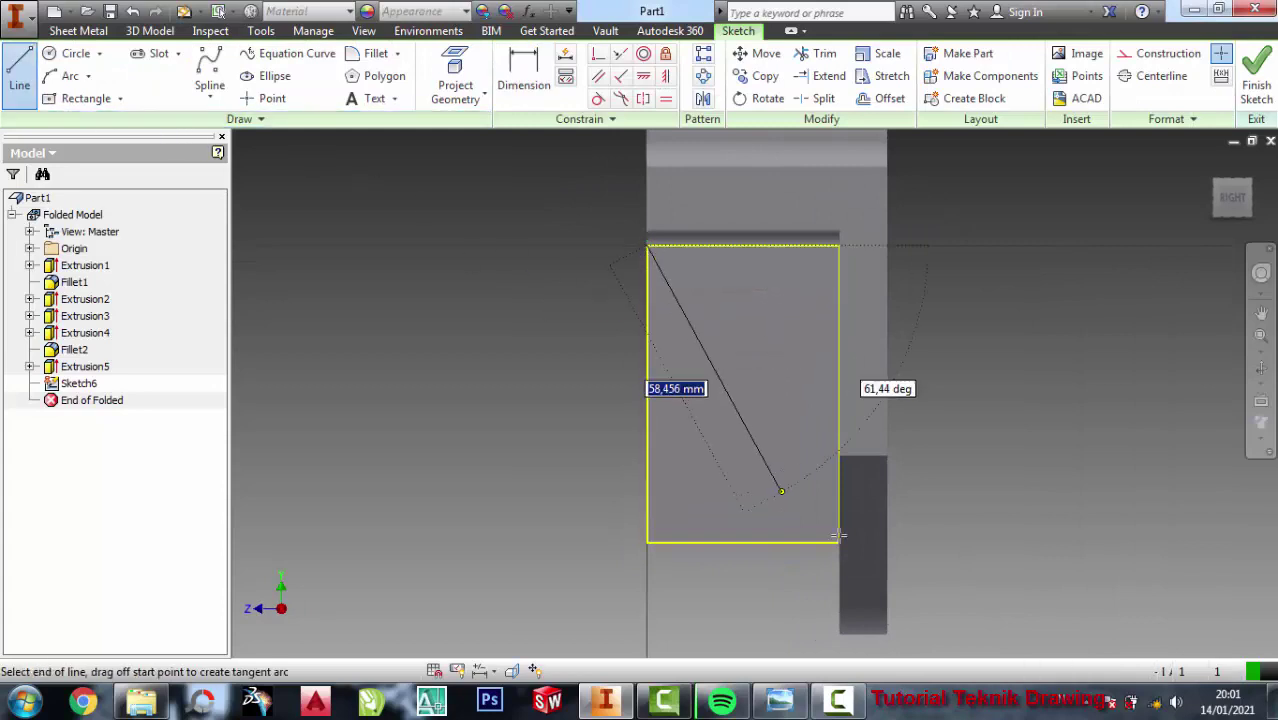
left_click(839, 543)
key("Escape")
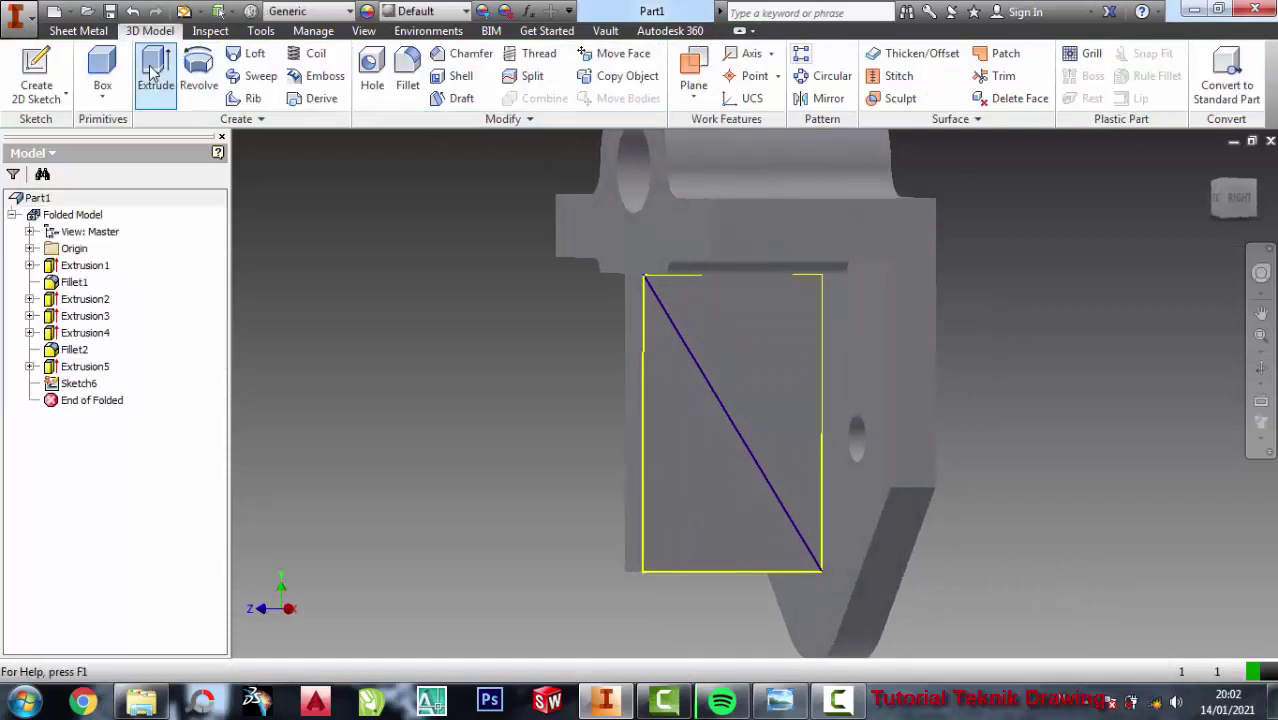
- Extrude-cut the lower-left triangle away to leave a tapered triangular rib
left_click(153, 70)
left_click(368, 236)
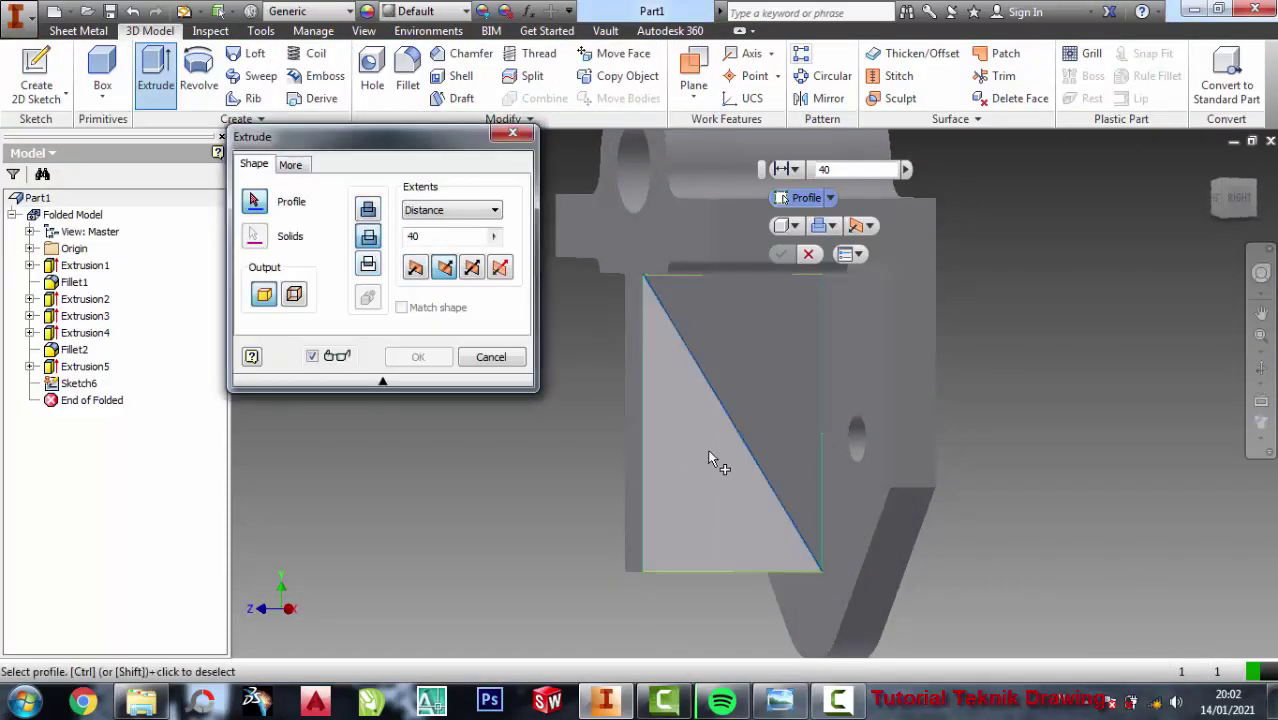
left_click(660, 452)
left_click(419, 359)
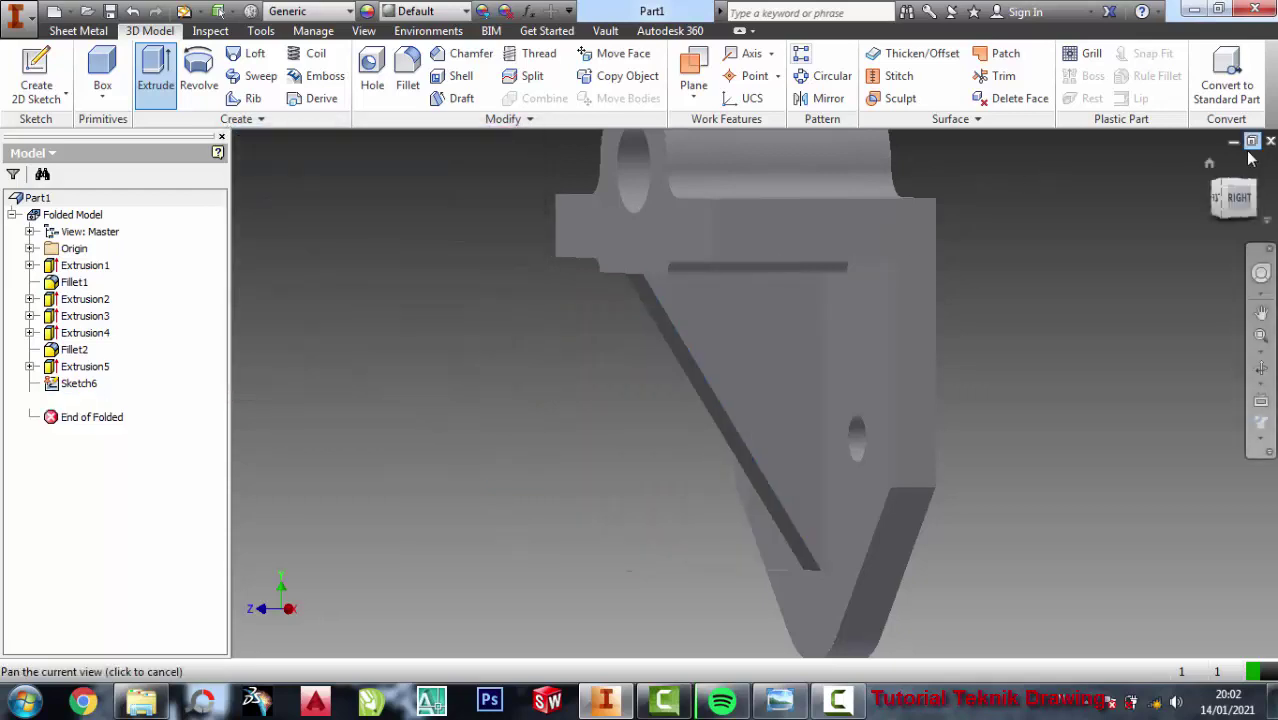
middle_click_drag(1024, 232, 1056, 237)
- Rotate the model and create a sketch on the rib's end face
left_click_drag(1055, 237, 1058, 238)
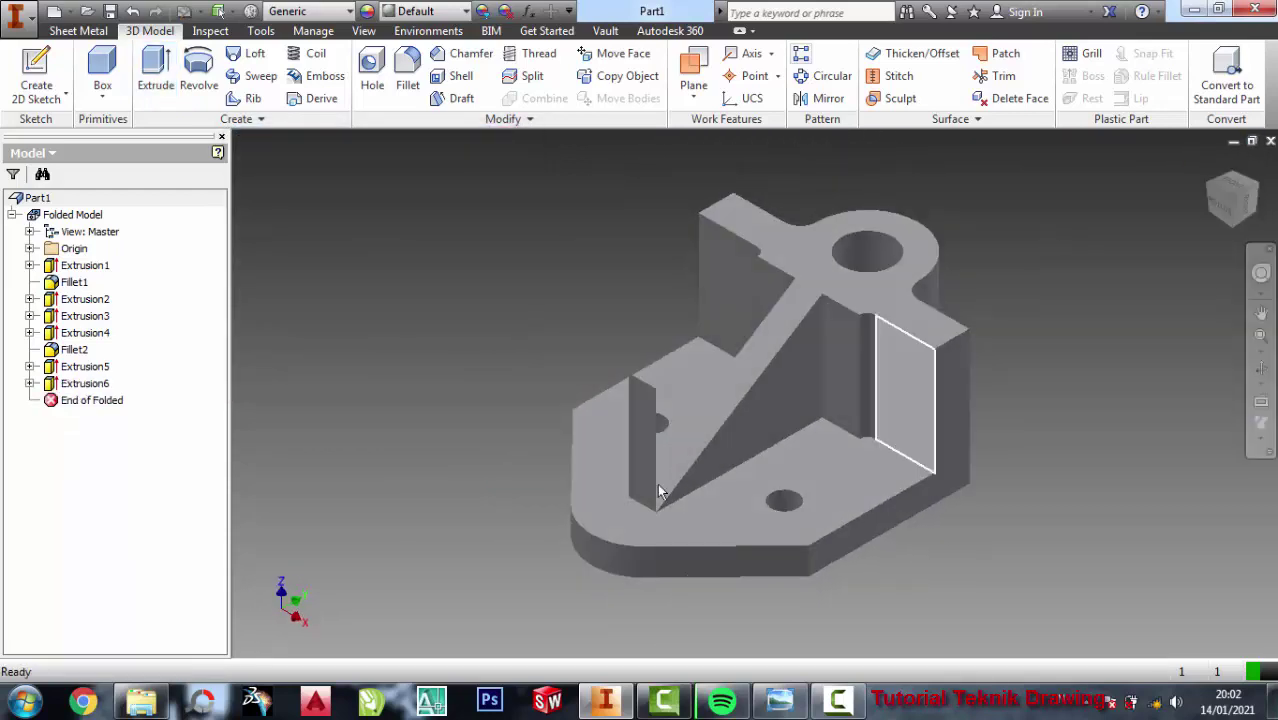
scroll(662, 488, "up", 3)
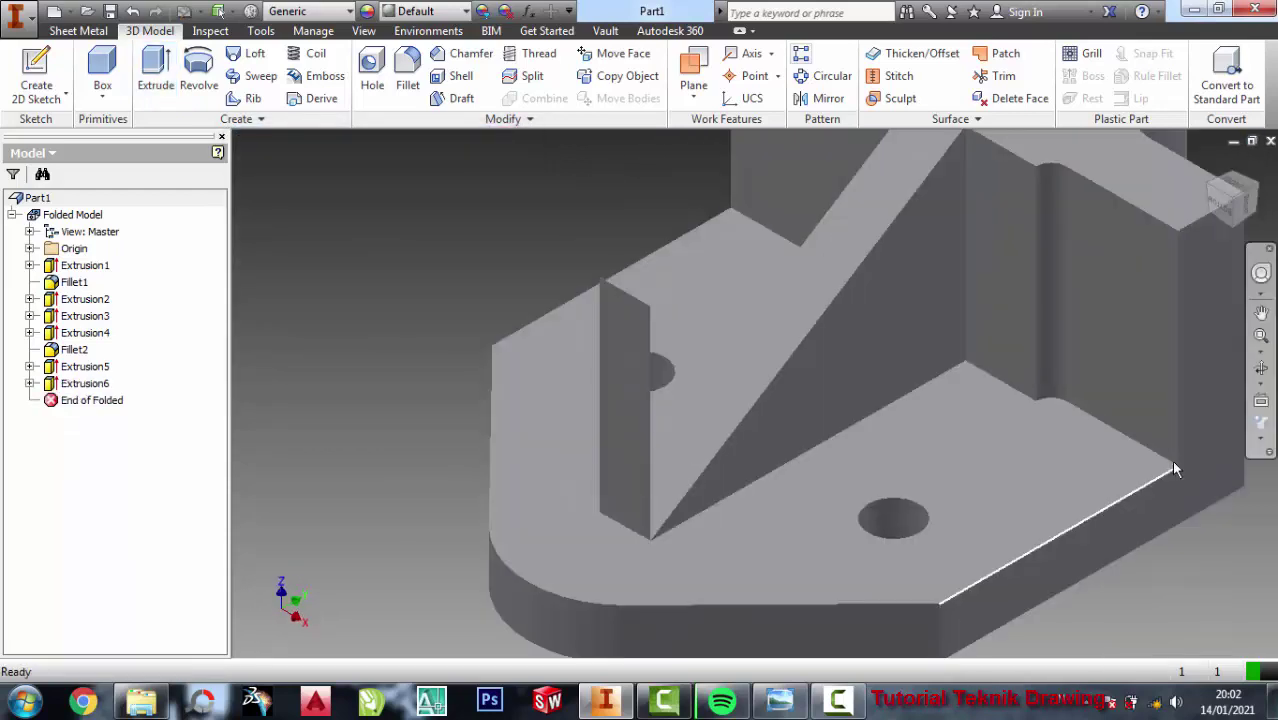
left_click(1261, 368)
mouse_move(876, 473)
left_mouse_down()
mouse_move(650, 511)
mouse_move(579, 359)
mouse_move(571, 379)
left_mouse_up()
scroll(549, 359, "down", 3)
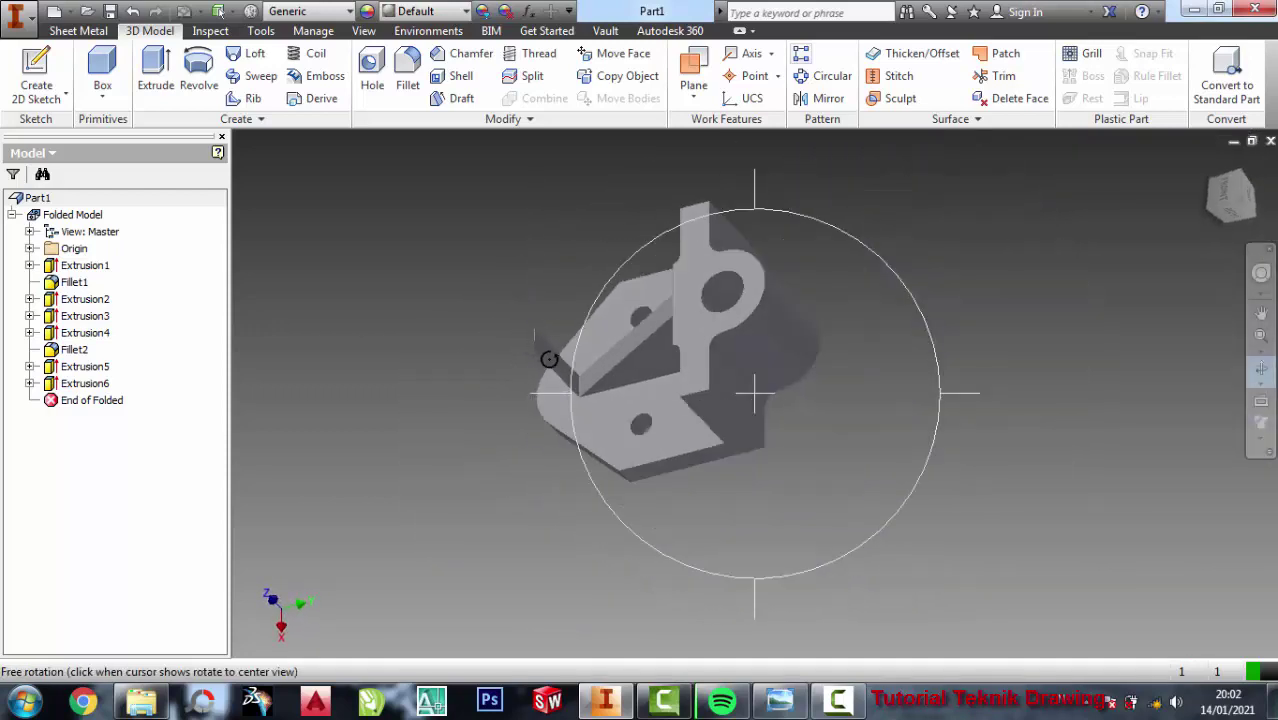
scroll(659, 348, "up", 3)
scroll(643, 330, "up", 3)
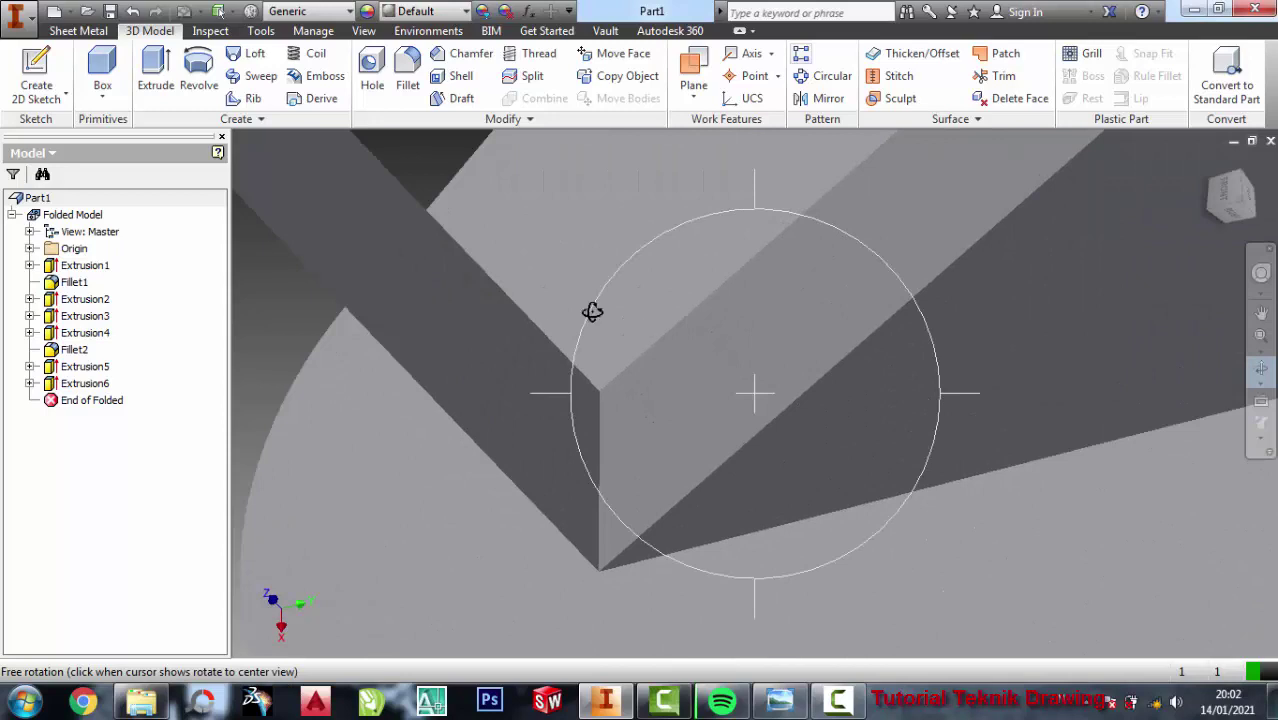
scroll(403, 231, "down", 3)
scroll(349, 202, "down", 1)
right_click(413, 205)
left_click(455, 270)
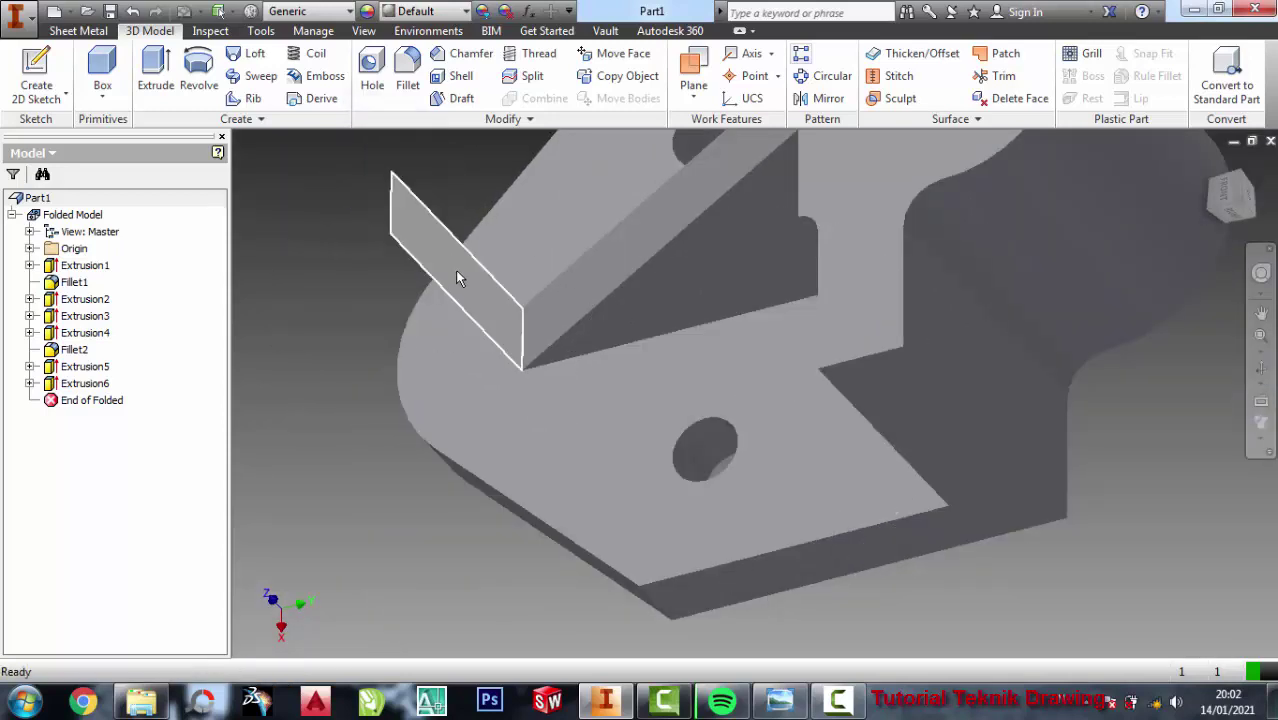
left_click(456, 278)
left_click(539, 261)
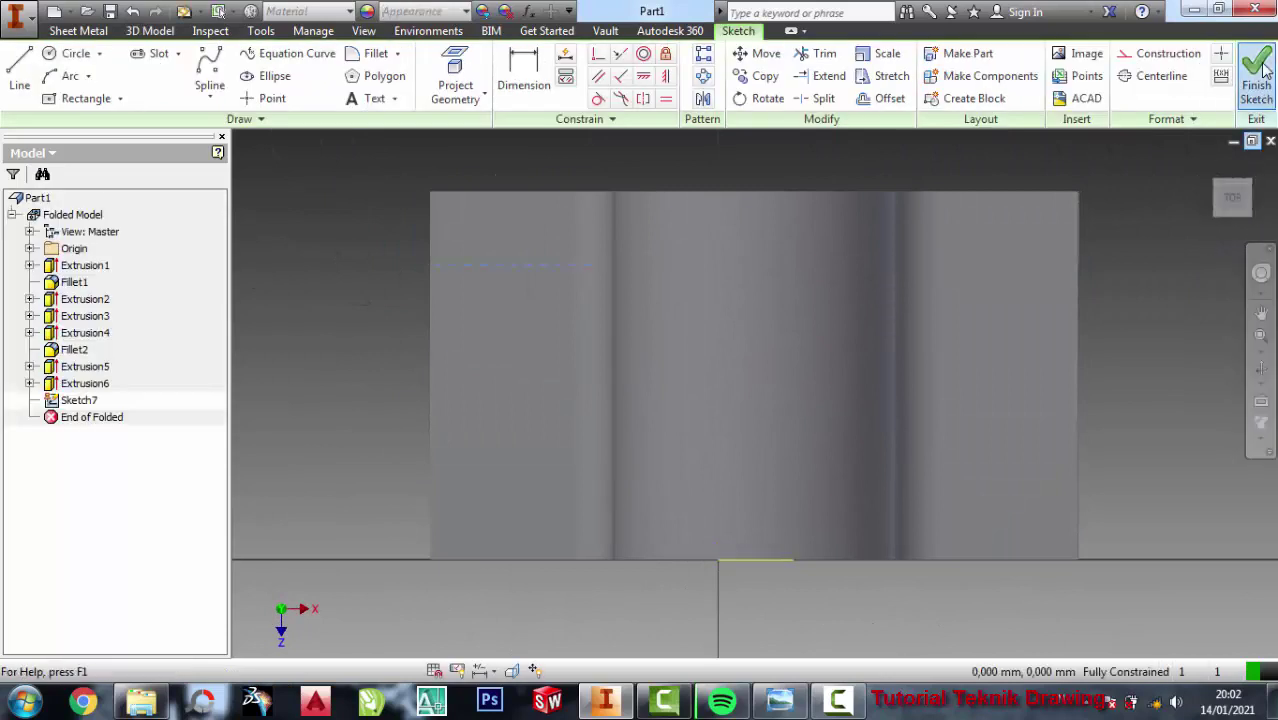
left_click(1256, 72)
- Extrude the end-face sketch as a 40 mm cut to trim the rib tip
left_click(170, 84)
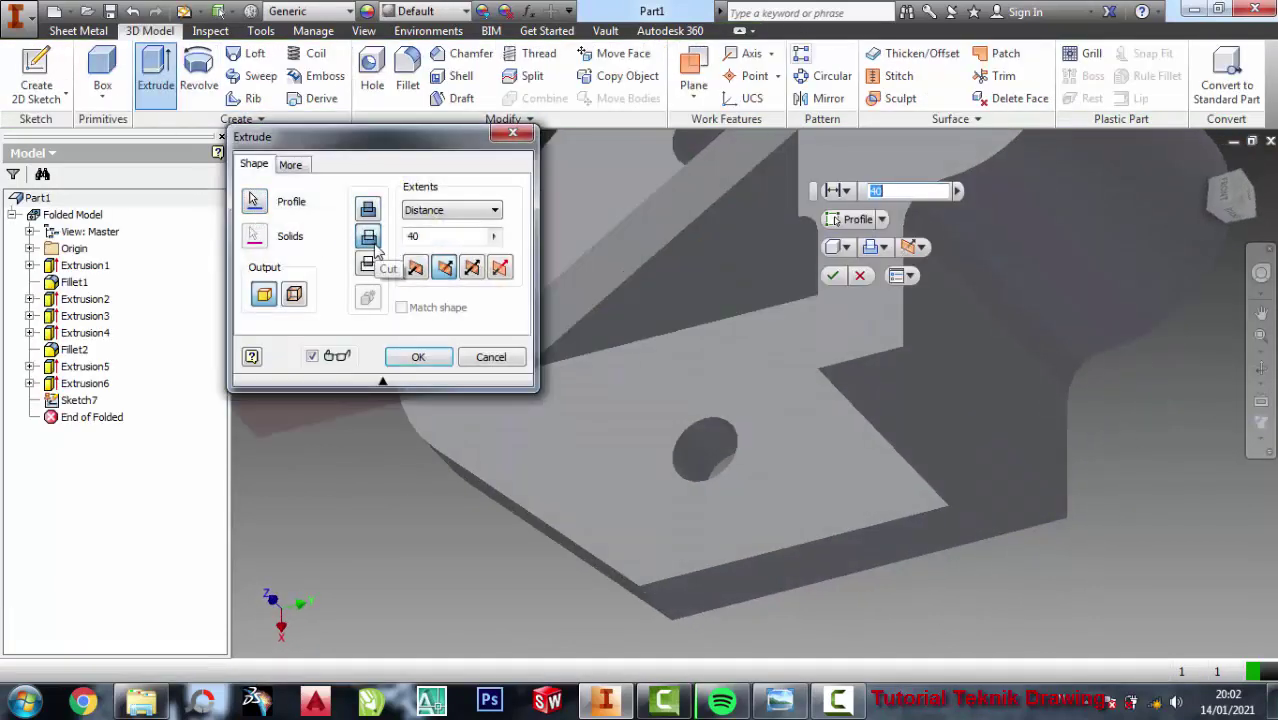
scroll(643, 343, "down", 3)
scroll(737, 318, "up", 2)
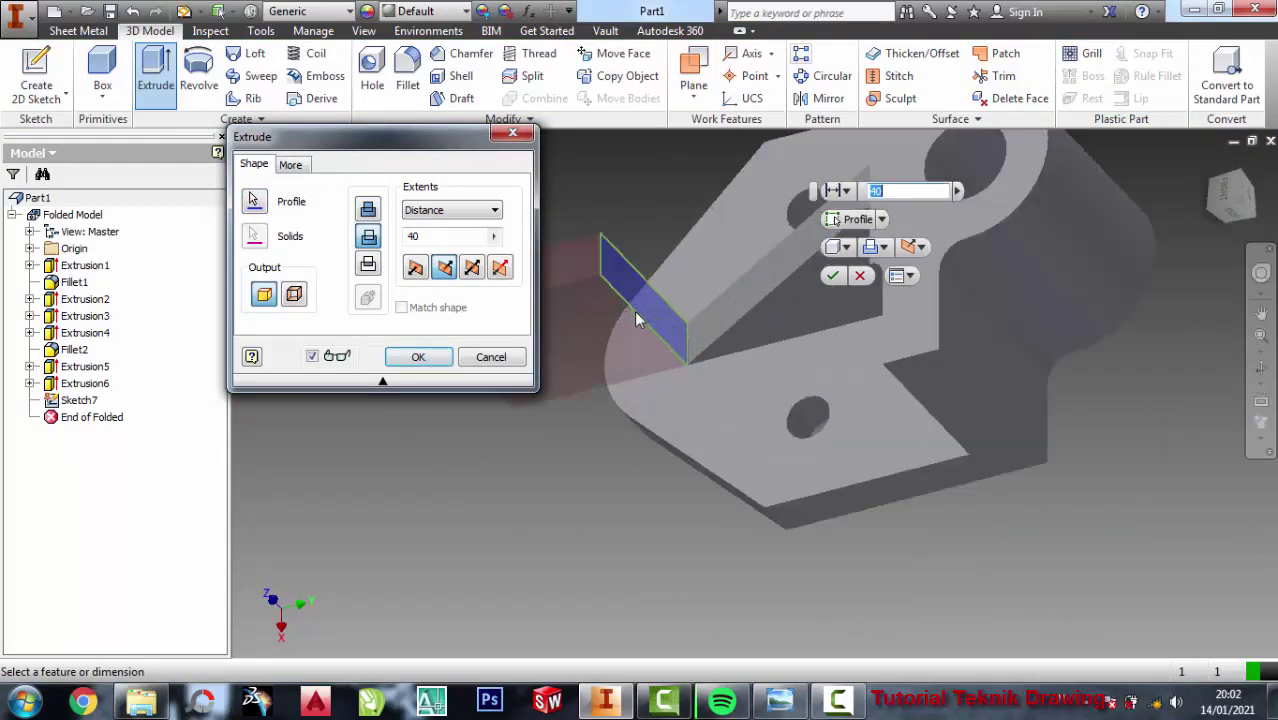
scroll(700, 325, "up", 2)
scroll(693, 328, "up", 2)
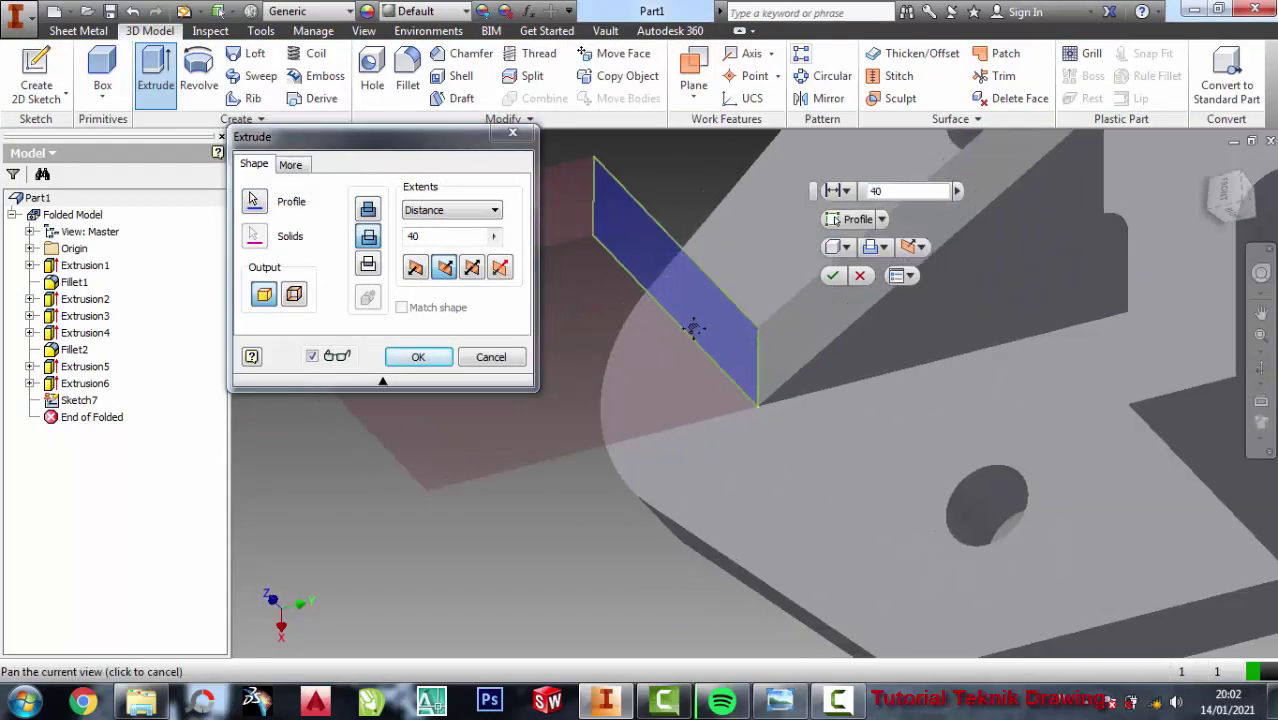
left_click(1261, 370)
mouse_move(747, 462)
left_mouse_down()
mouse_move(772, 387)
mouse_move(793, 446)
left_mouse_up()
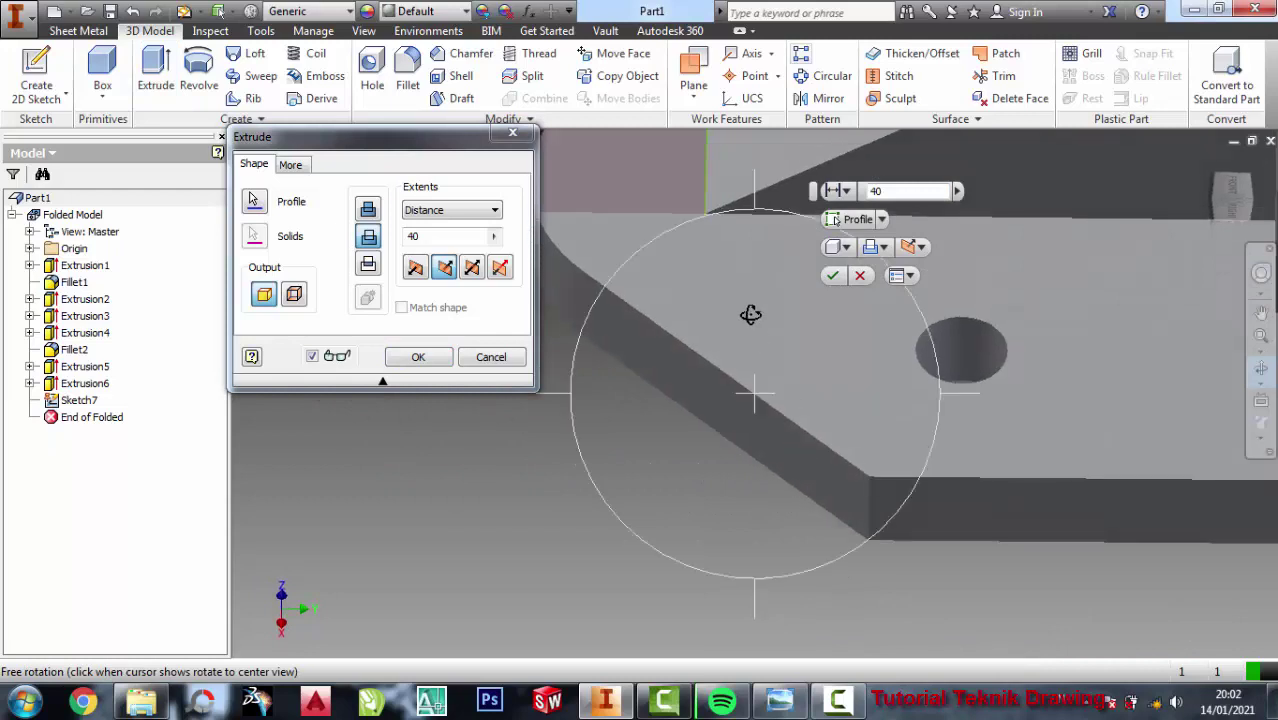
left_click_drag(753, 391, 793, 402)
key("Escape")
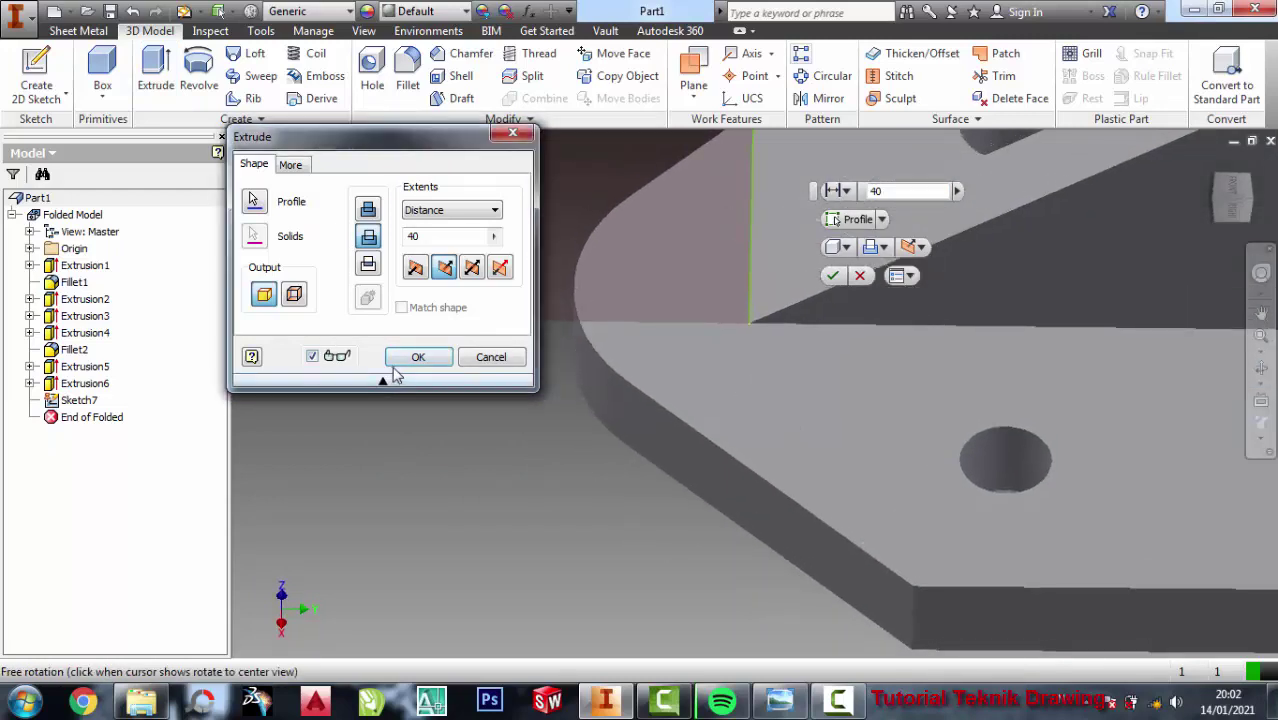
left_click(428, 365)
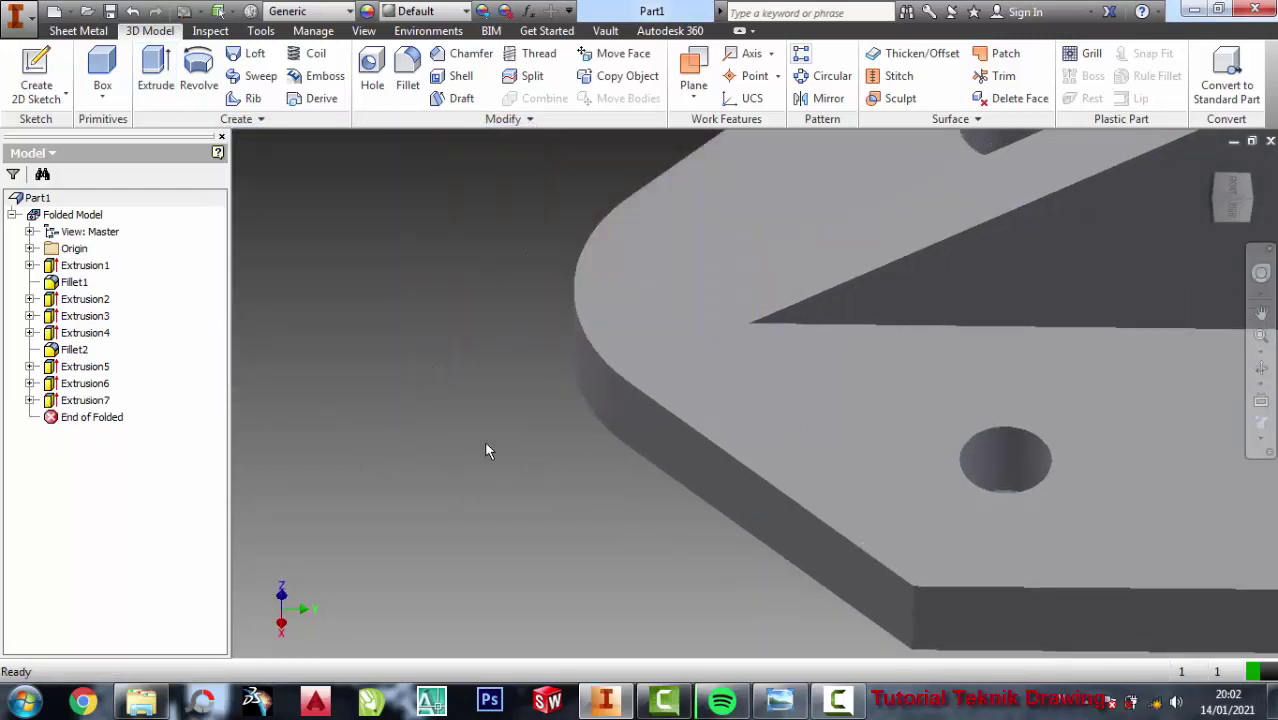
key("Home")
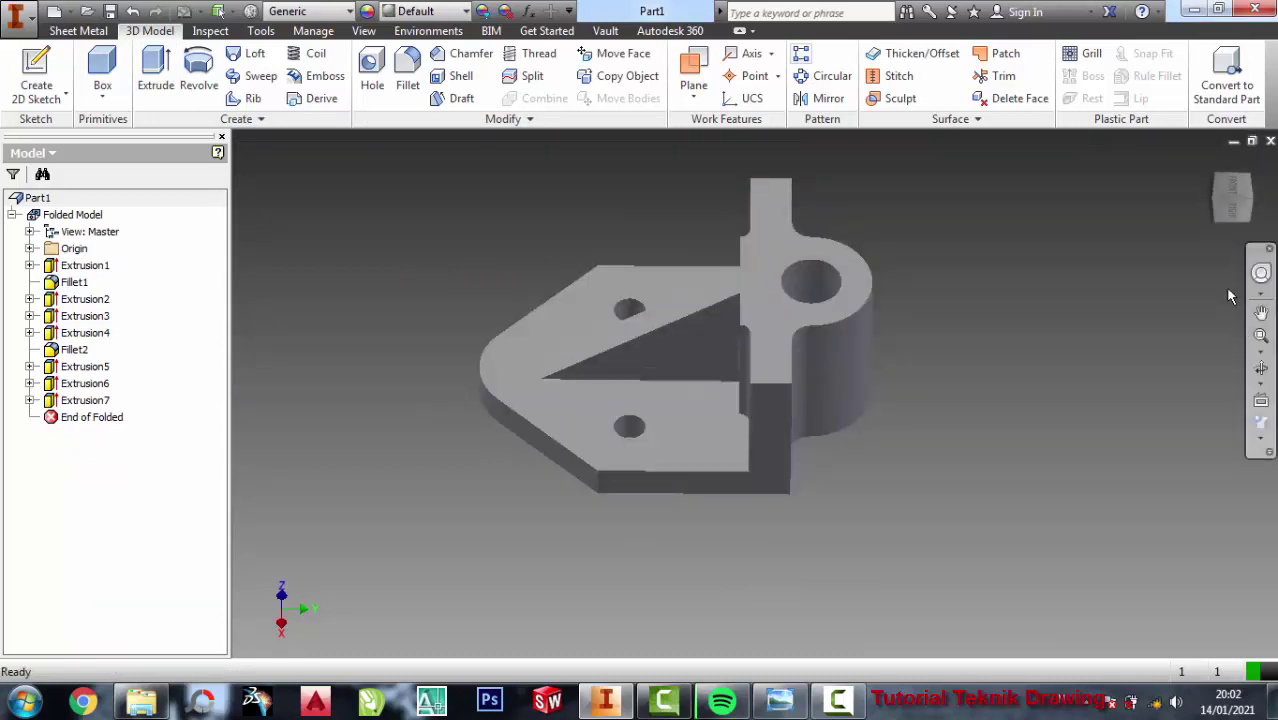
left_click(1261, 369)
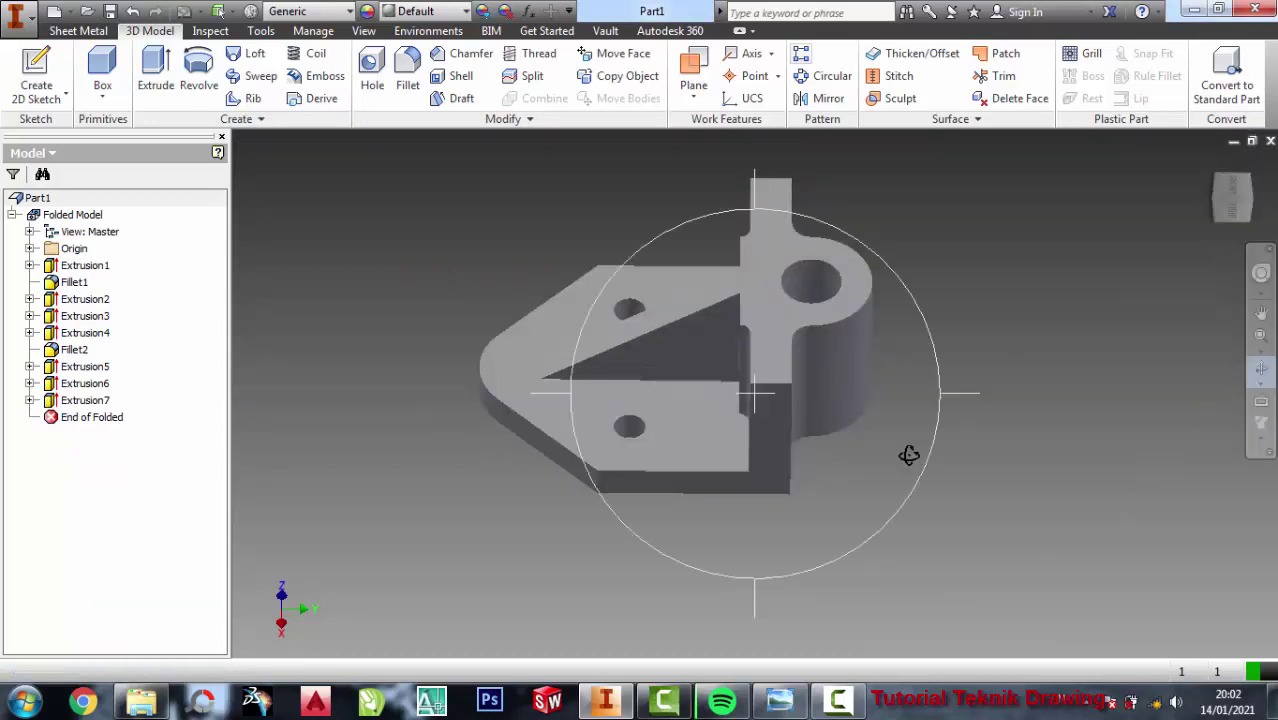
mouse_move(907, 451)
left_mouse_down()
mouse_move(817, 499)
mouse_move(804, 616)
mouse_move(774, 485)
left_mouse_up()
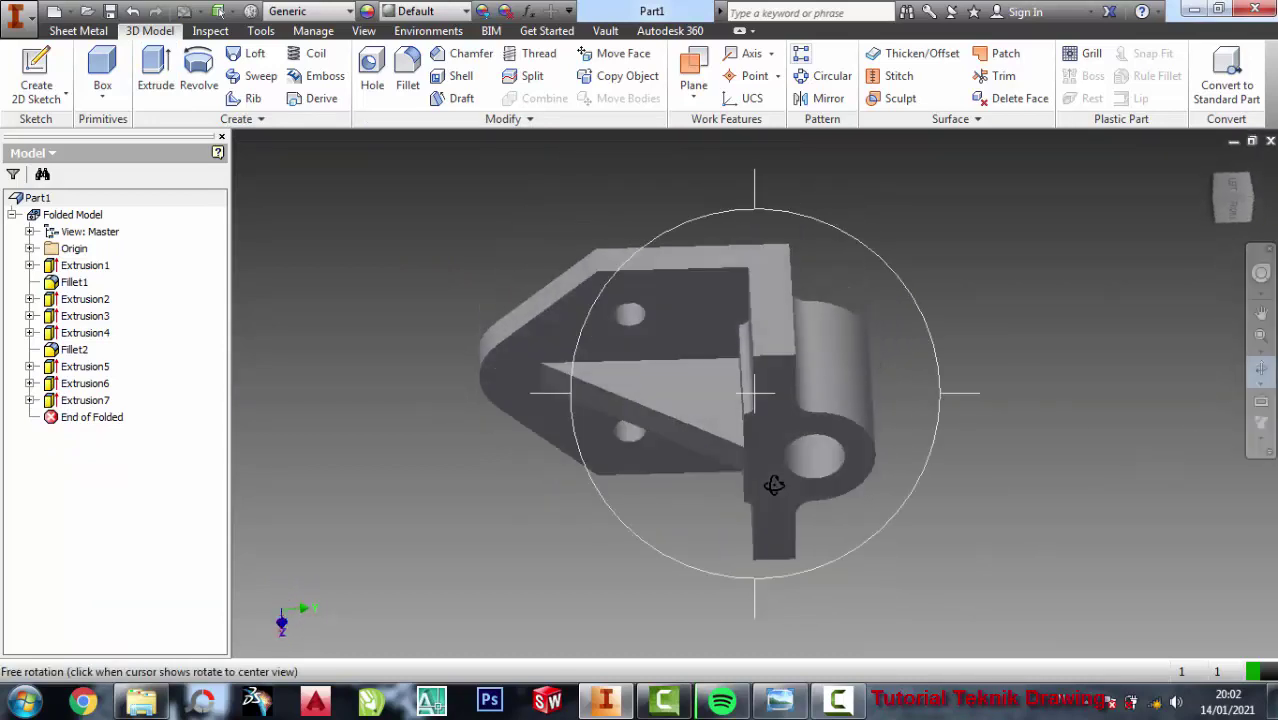
right_click(1262, 390)
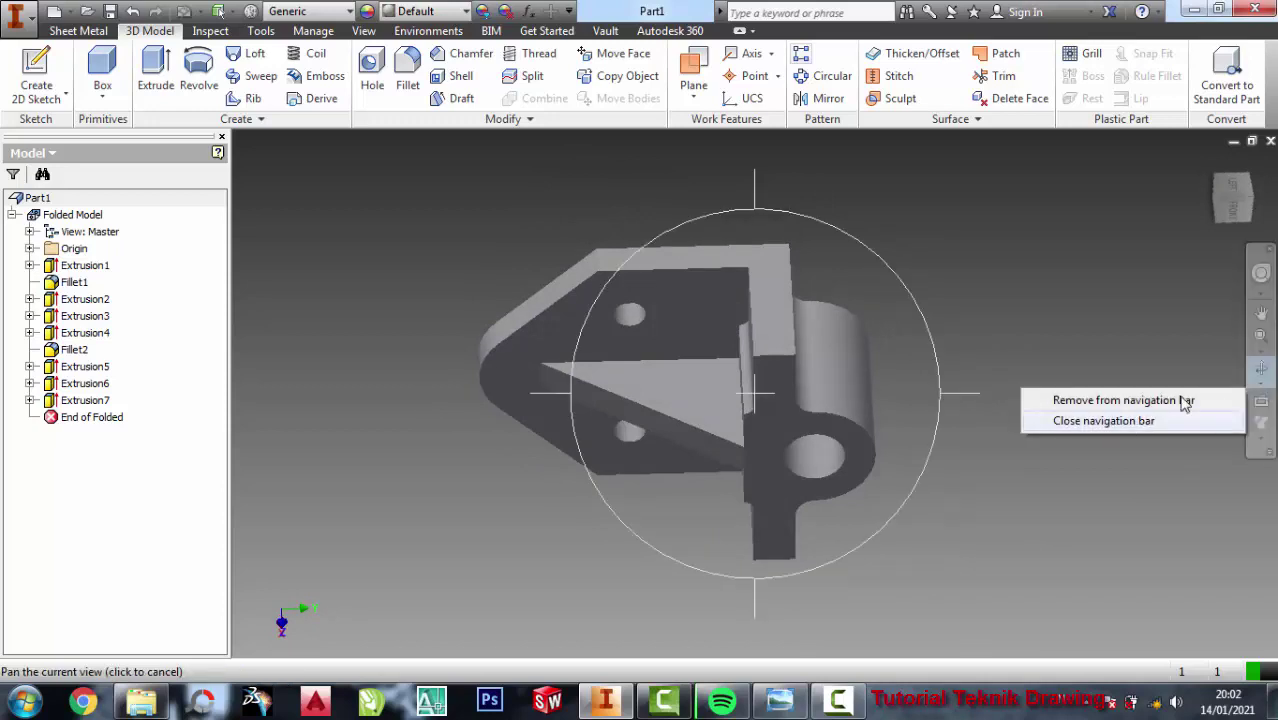
key("Escape")
left_click(1261, 383)
left_click(1119, 400)
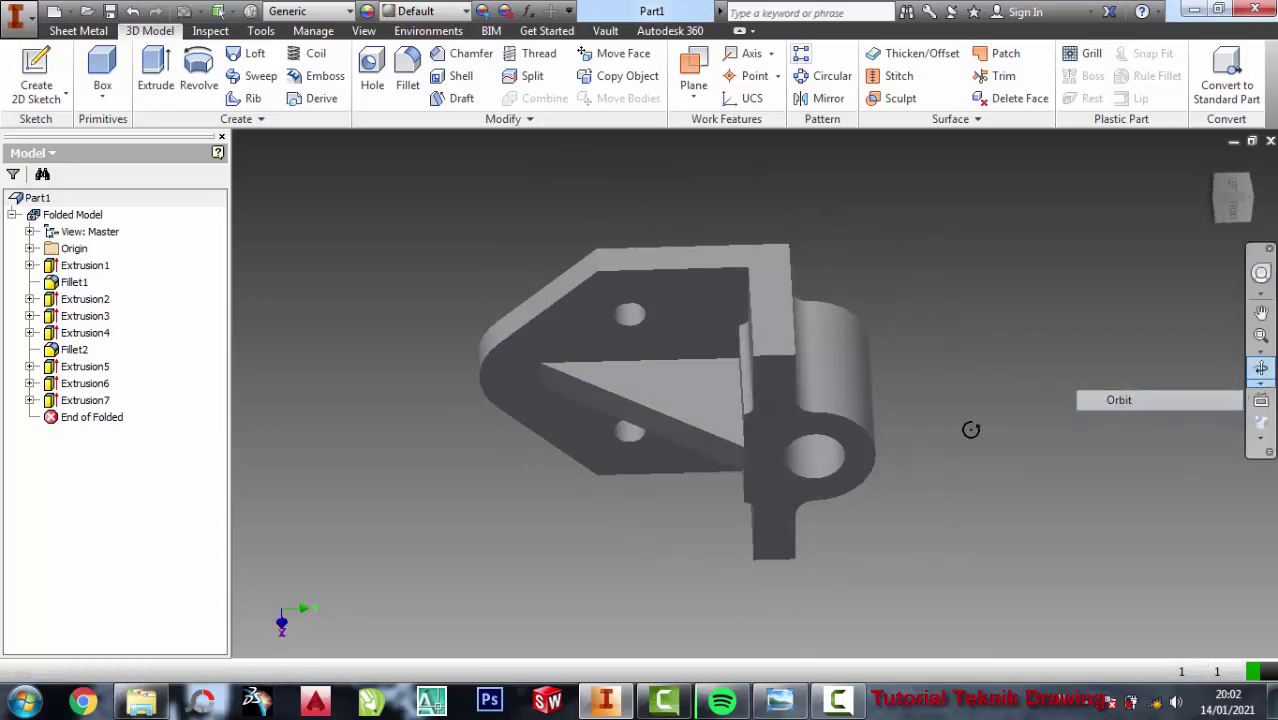
mouse_move(813, 378)
left_mouse_down()
mouse_move(742, 337)
mouse_move(729, 348)
left_mouse_up()
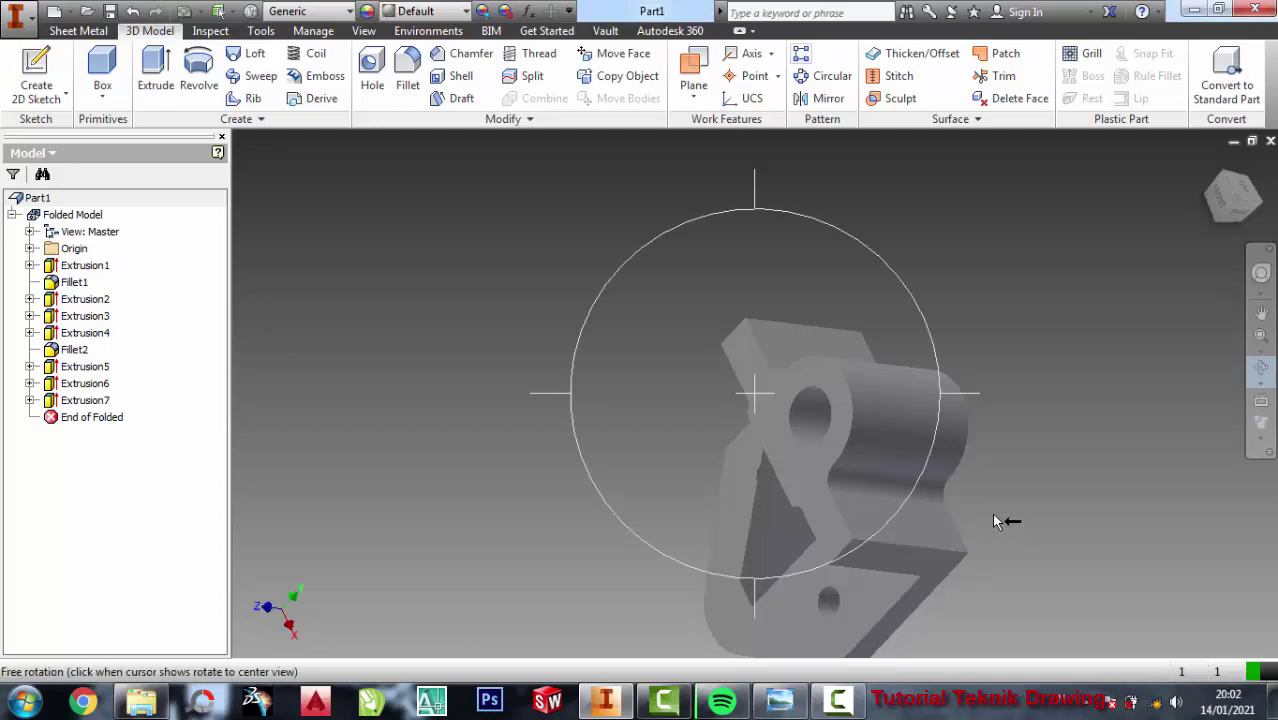
mouse_move(913, 519)
left_mouse_down()
mouse_move(904, 456)
mouse_move(917, 413)
mouse_move(1007, 516)
mouse_move(665, 462)
mouse_move(733, 405)
mouse_move(719, 437)
mouse_move(645, 437)
mouse_move(759, 494)
mouse_move(705, 514)
mouse_move(916, 507)
mouse_move(830, 442)
mouse_move(645, 455)
mouse_move(656, 471)
mouse_move(631, 470)
mouse_move(662, 478)
mouse_move(673, 451)
mouse_move(690, 451)
mouse_move(673, 450)
left_mouse_up()
scroll(645, 455, "up", 5)
scroll(645, 455, "down", 2)
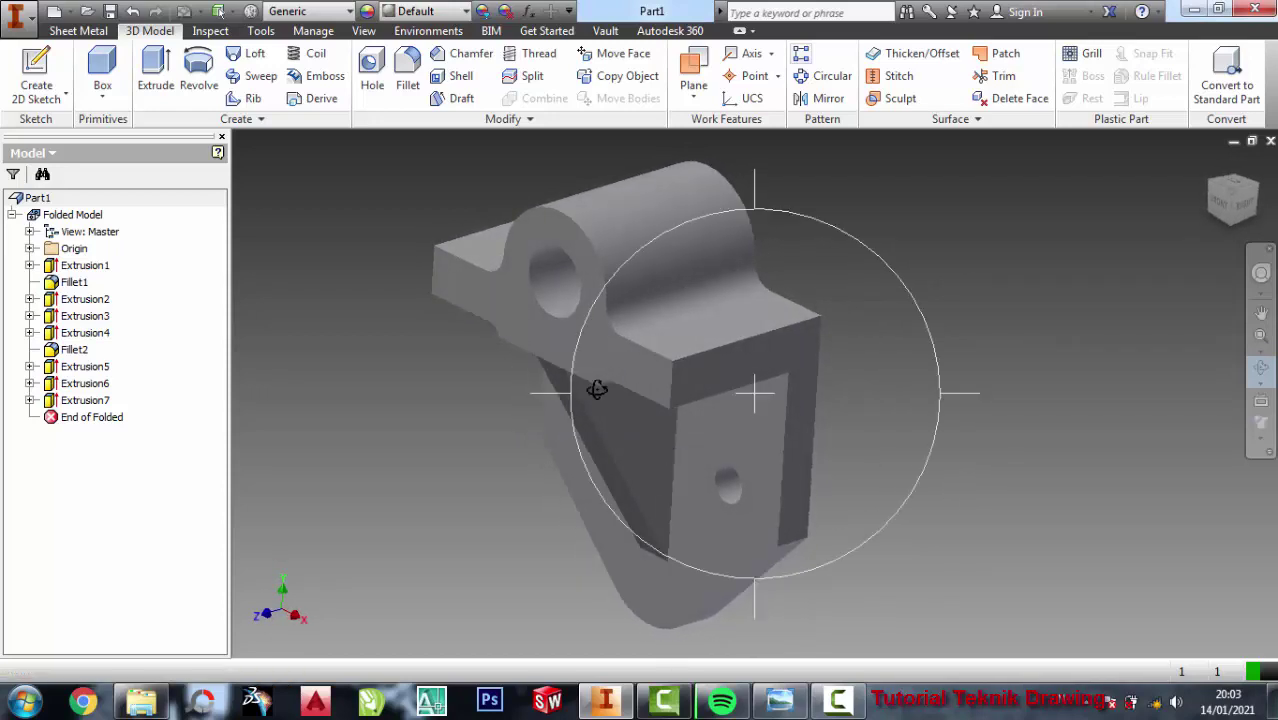
key("Escape")
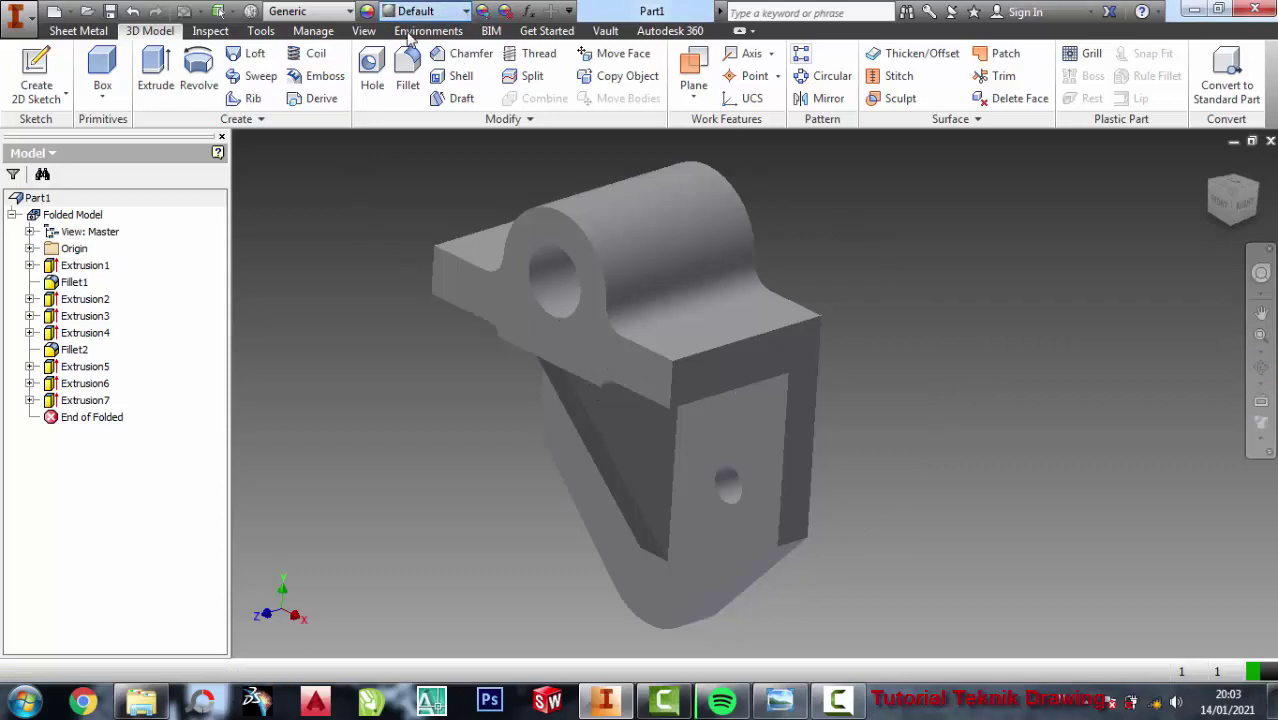
- Apply the Aluminum appearance to the bracket
left_click(430, 11)
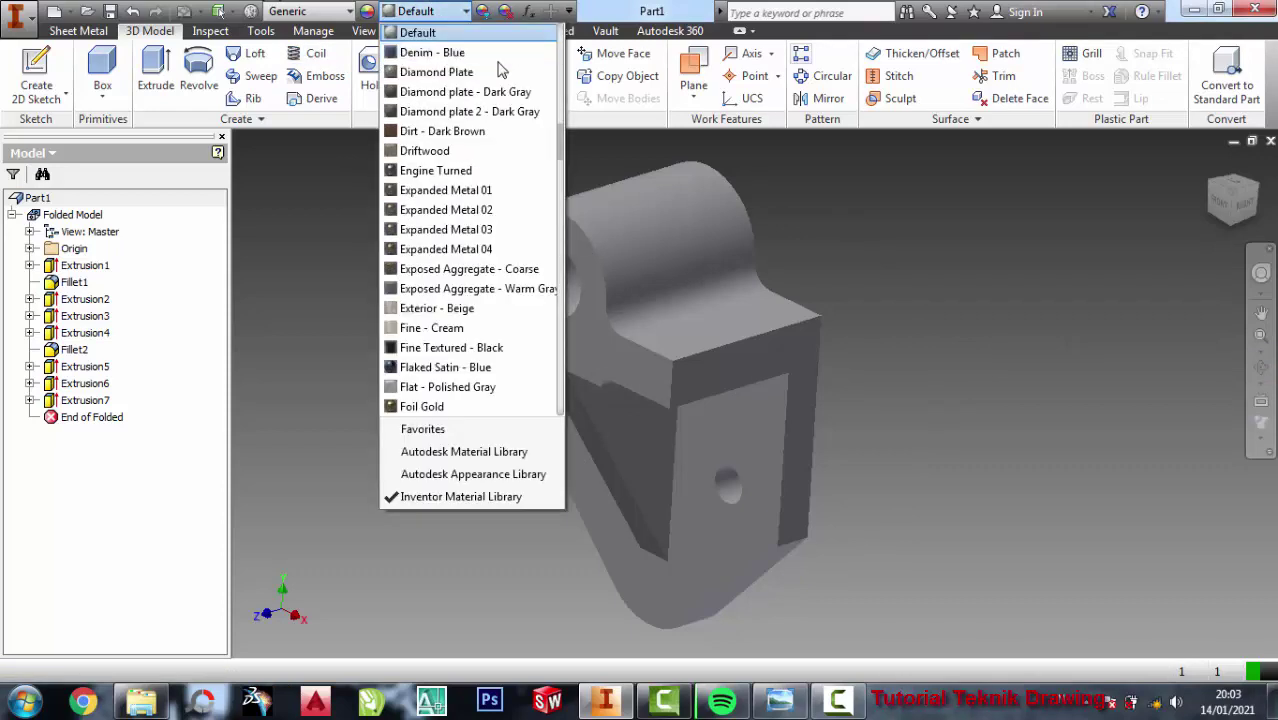
scroll(453, 177, "up", 3)
scroll(453, 177, "up", 1)
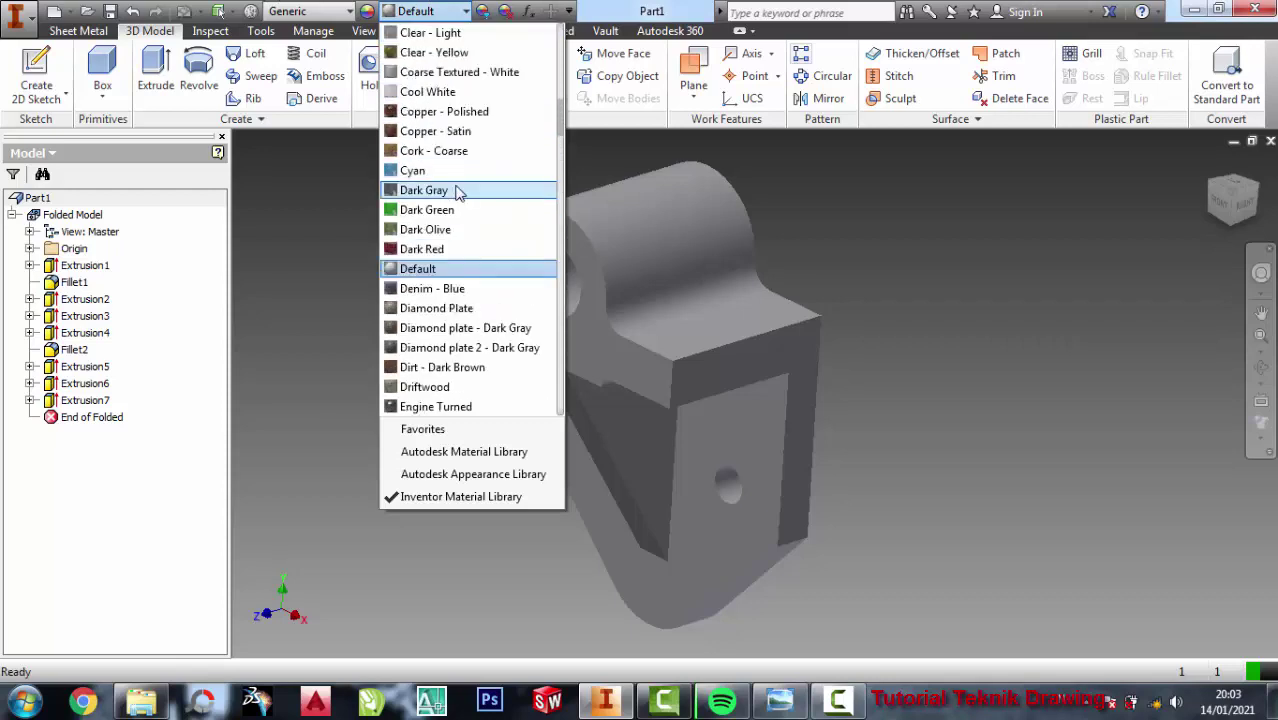
scroll(458, 190, "up", 2)
scroll(462, 192, "up", 2)
scroll(460, 200, "up", 1)
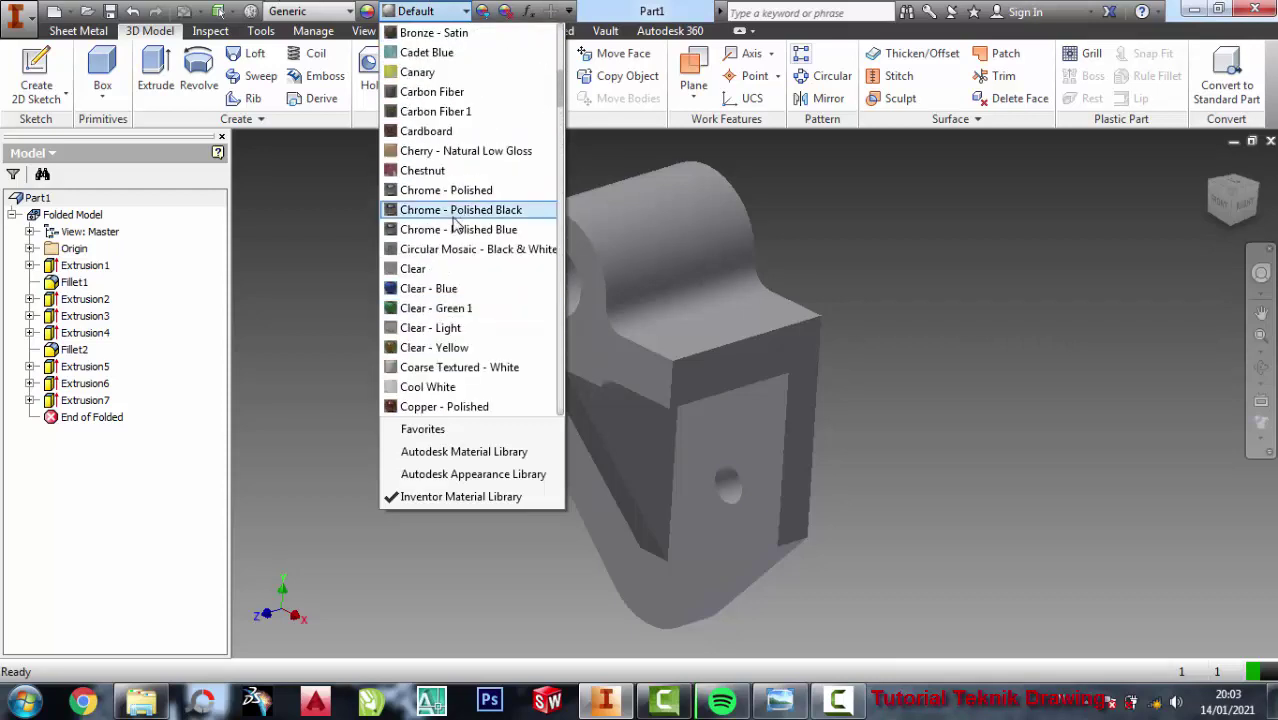
scroll(455, 195, "up", 3)
scroll(449, 176, "up", 2)
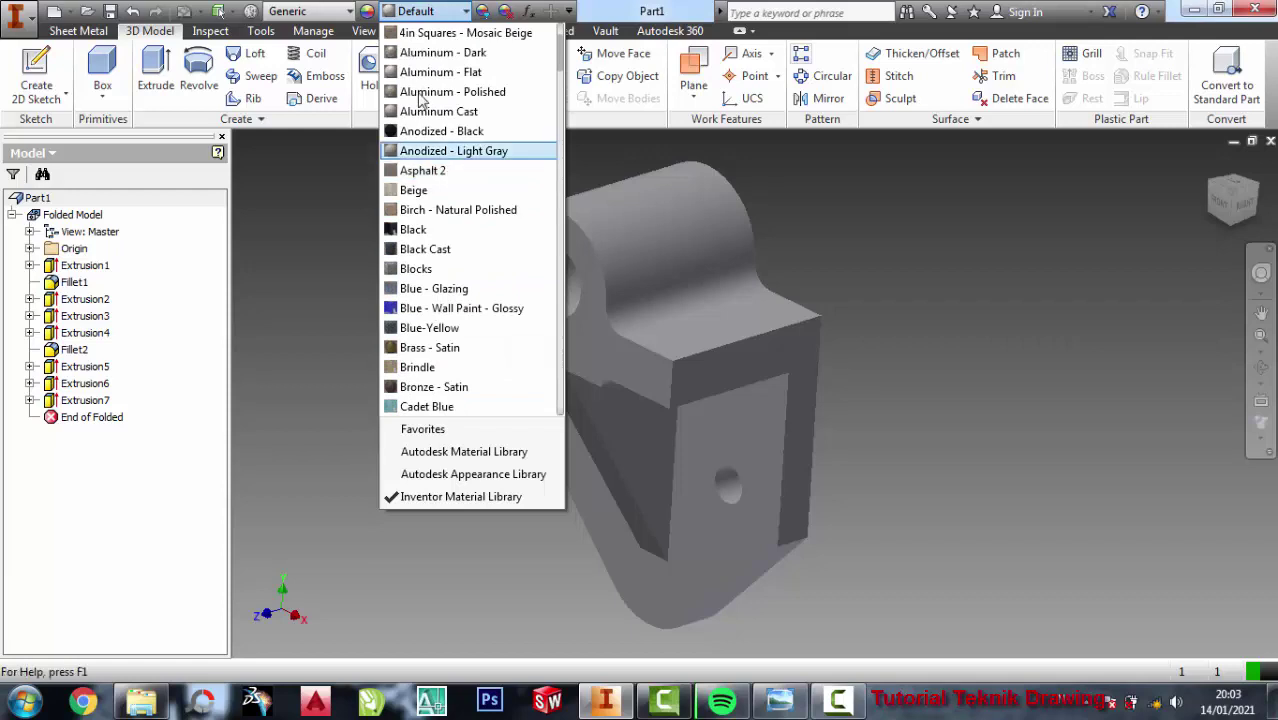
left_click(440, 52)
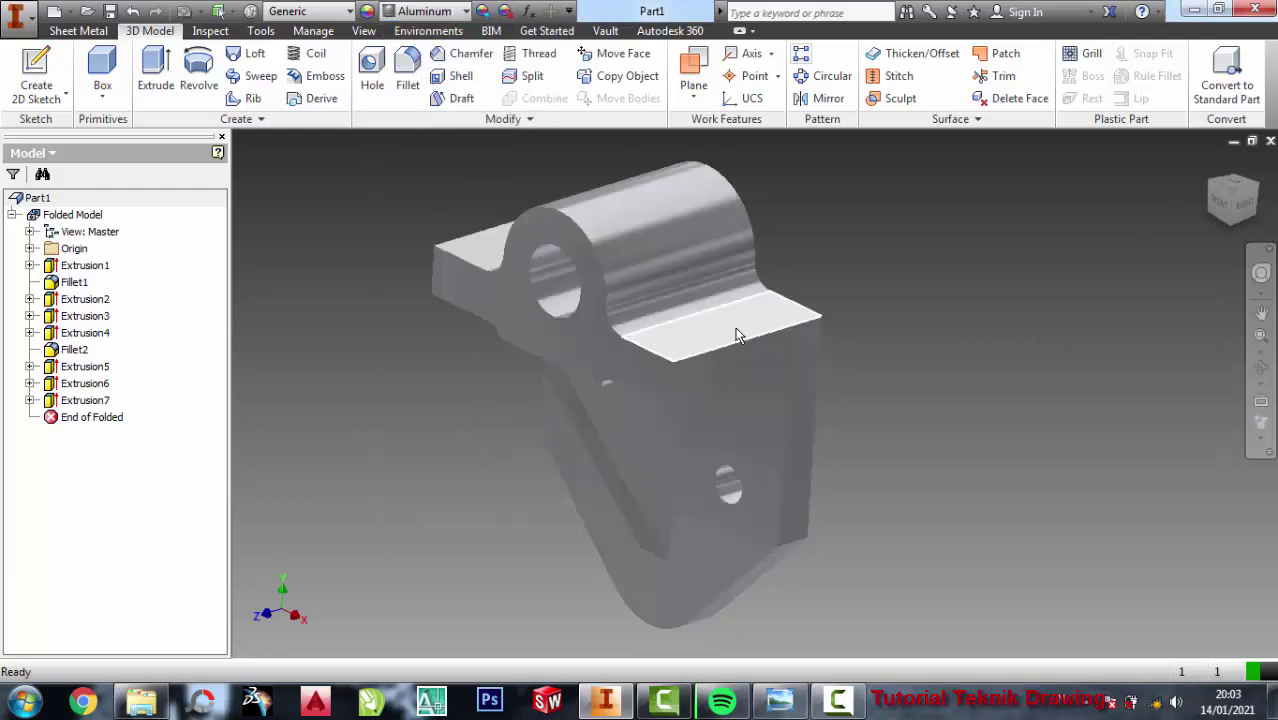
- Shift the part aside and open the 3.12 Support bracket reference drawing beside it
left_click(1261, 313)
mouse_move(829, 255)
left_mouse_down()
mouse_move(790, 263)
mouse_move(768, 303)
left_mouse_up()
left_click(781, 702)
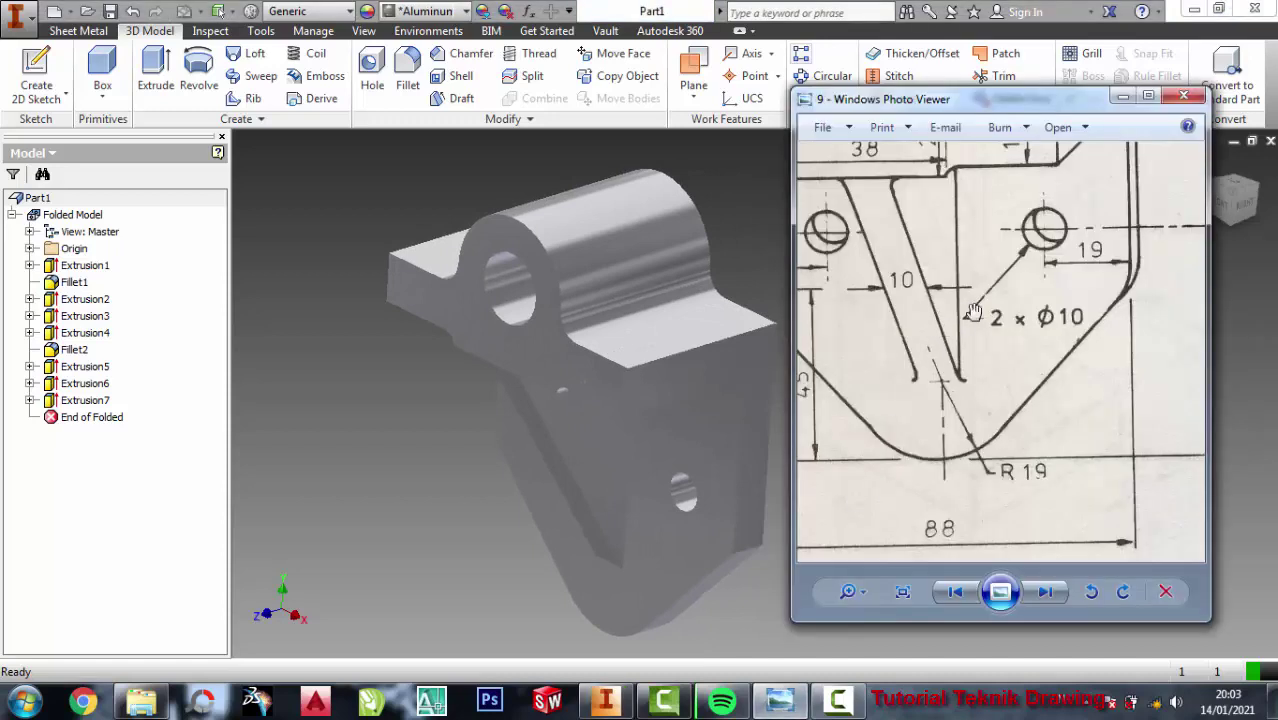
scroll(973, 312, "down", 3)
left_click_drag(955, 110, 997, 110)
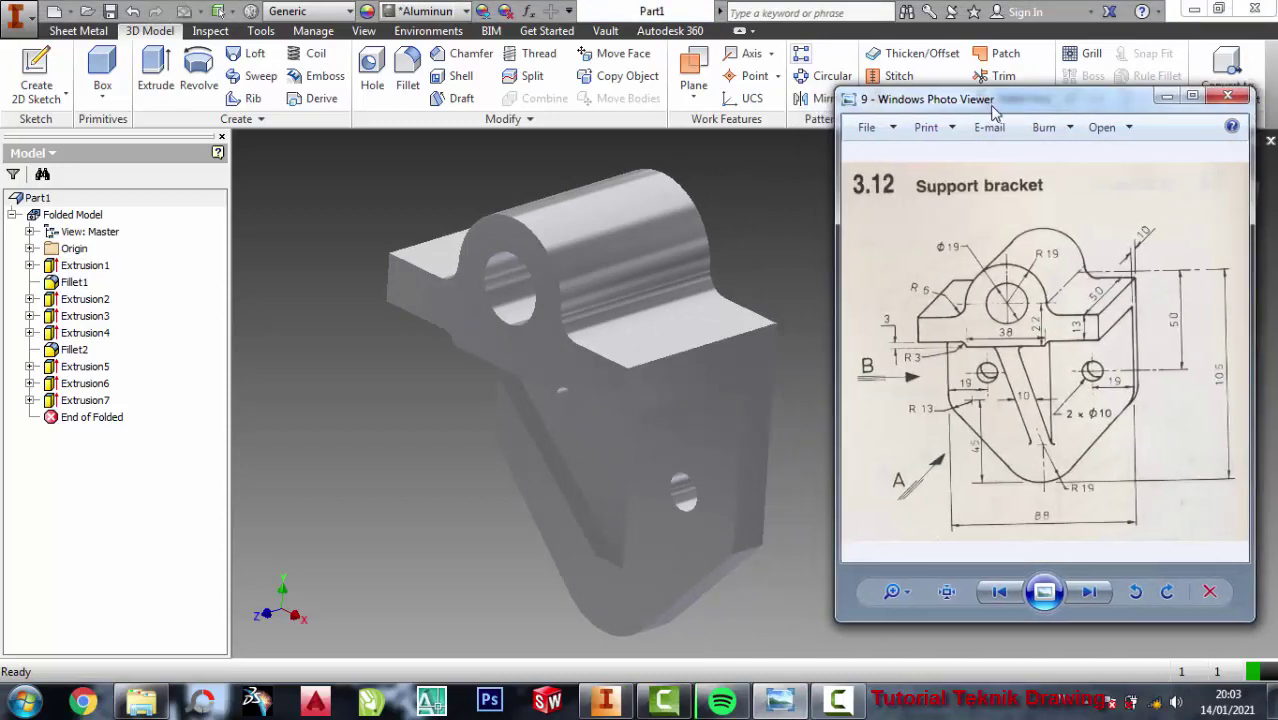